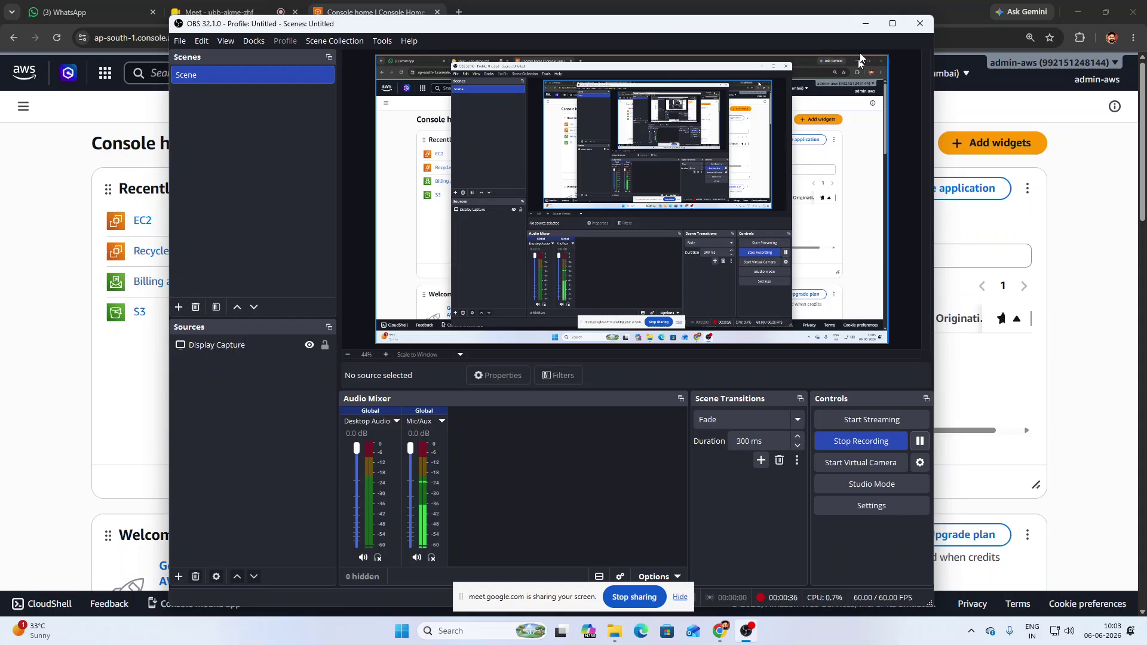
left_click(1025, 177)
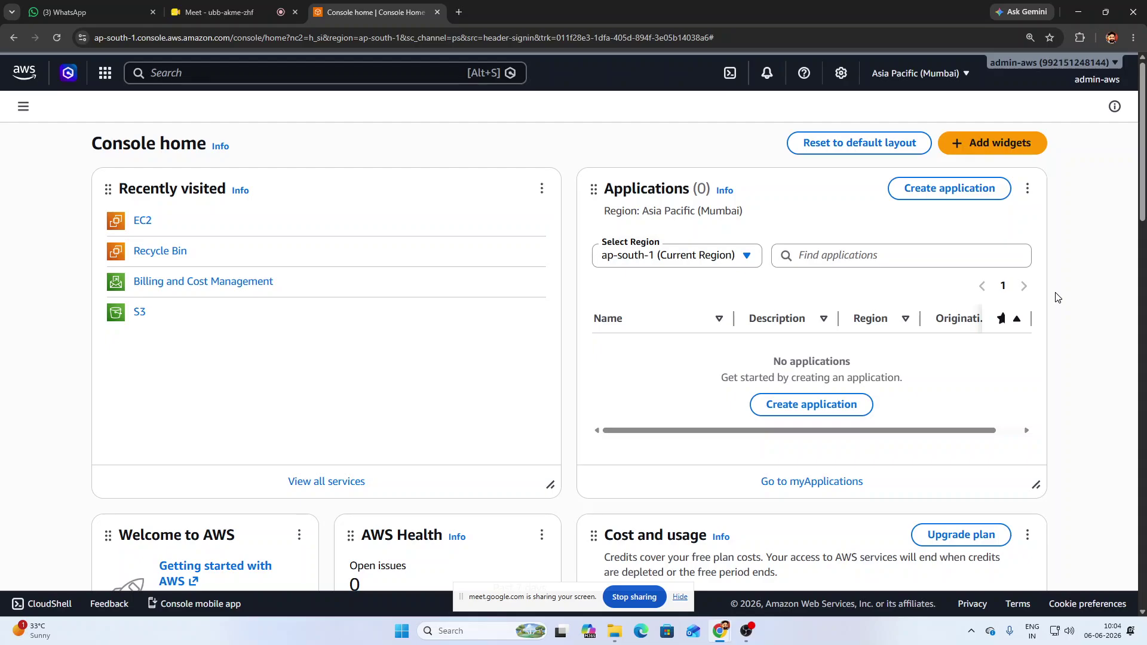
left_click(257, 13)
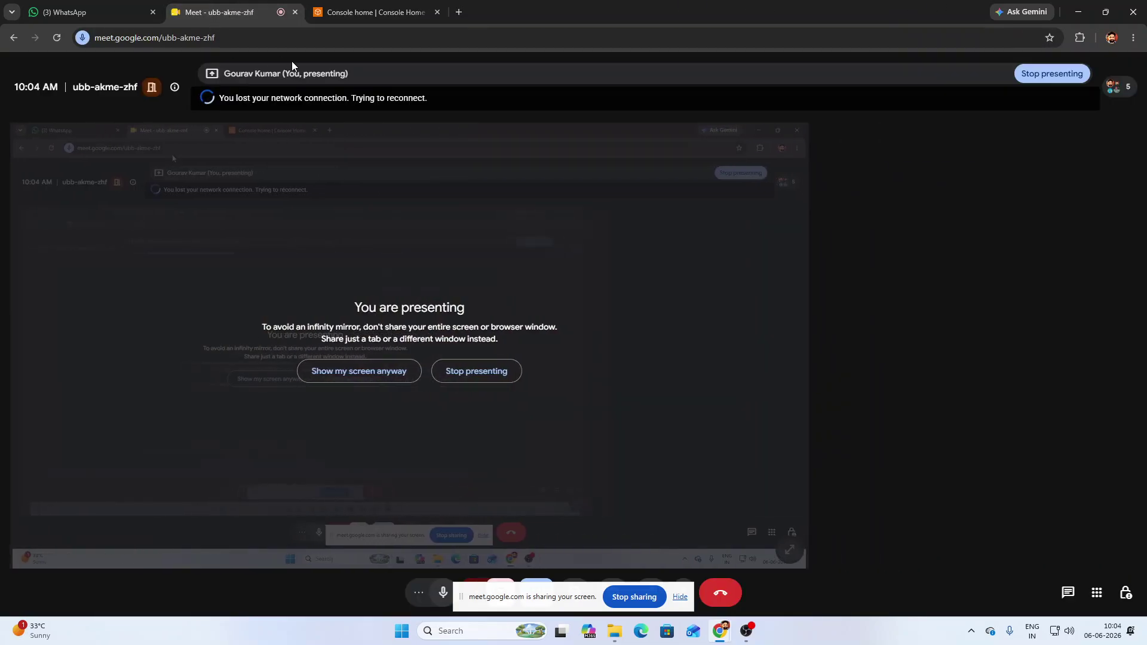
left_click(353, 8)
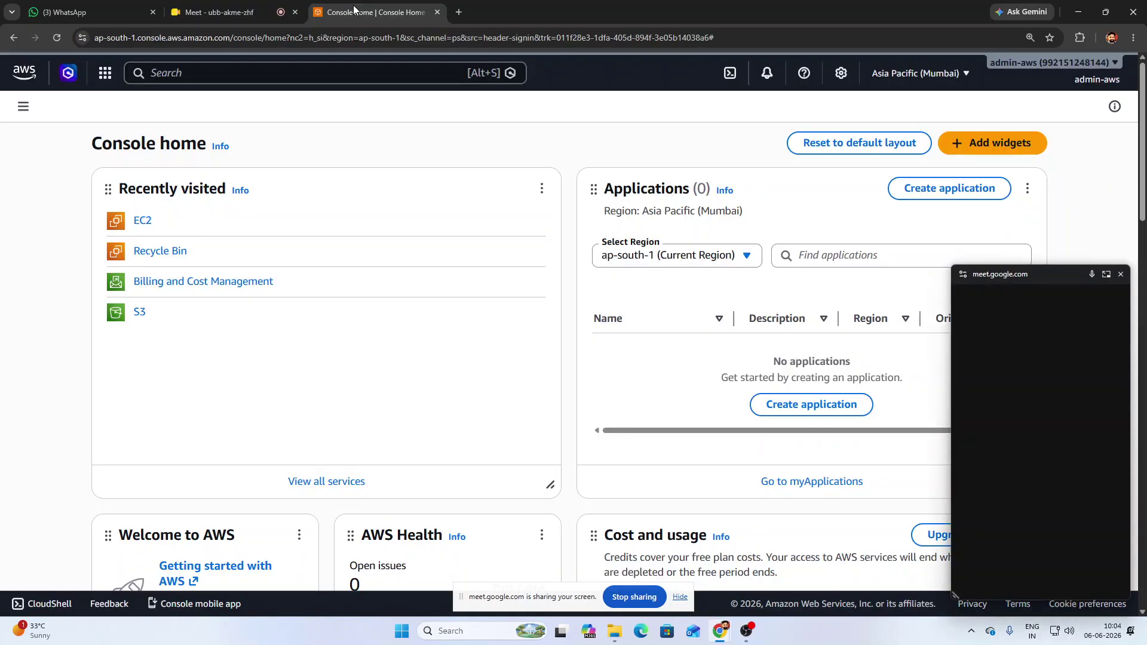
left_click(1121, 276)
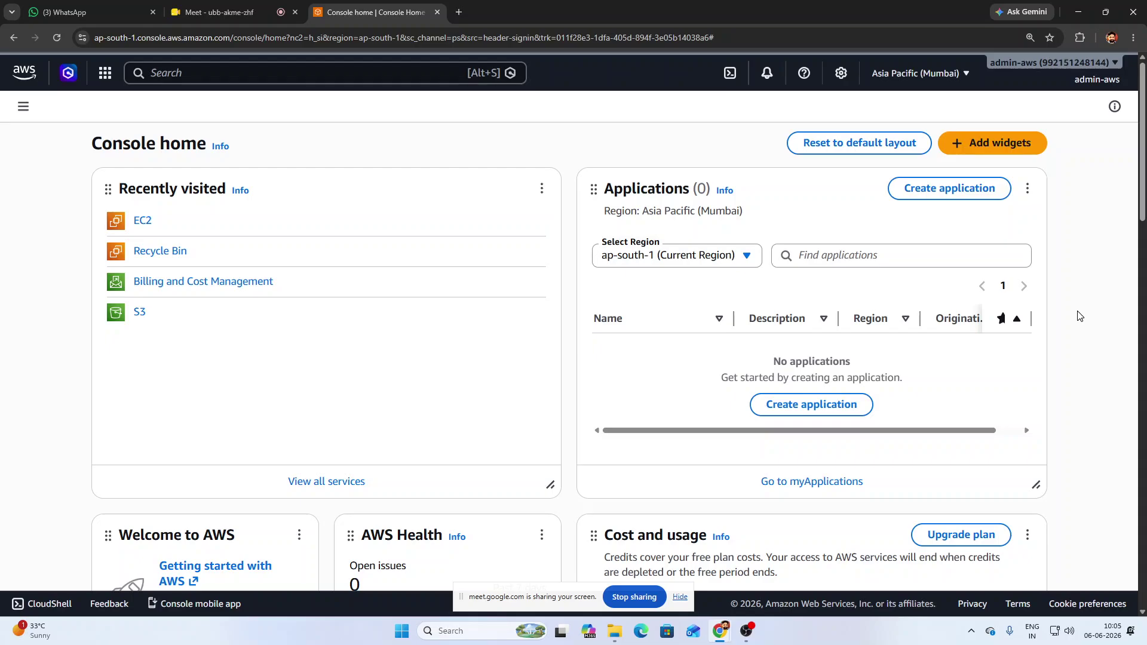
- Open Paint and draw a tall rectangle about 421 × 474 px on the blank canvas
key("super")
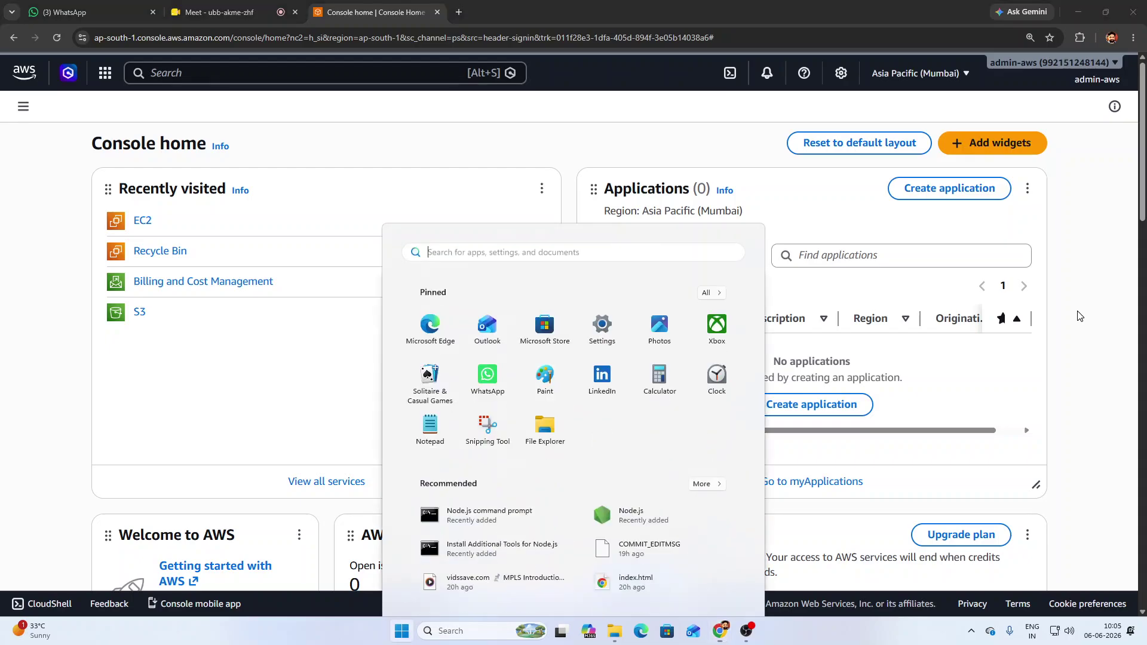
type("paint")
key("Return")
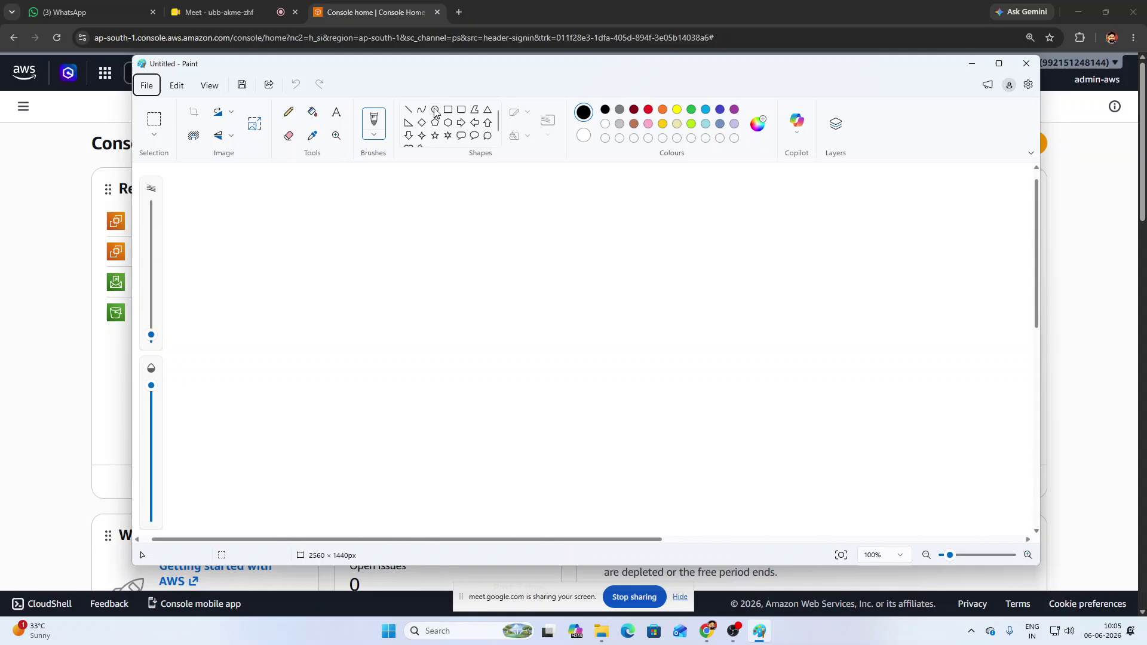
left_click(448, 109)
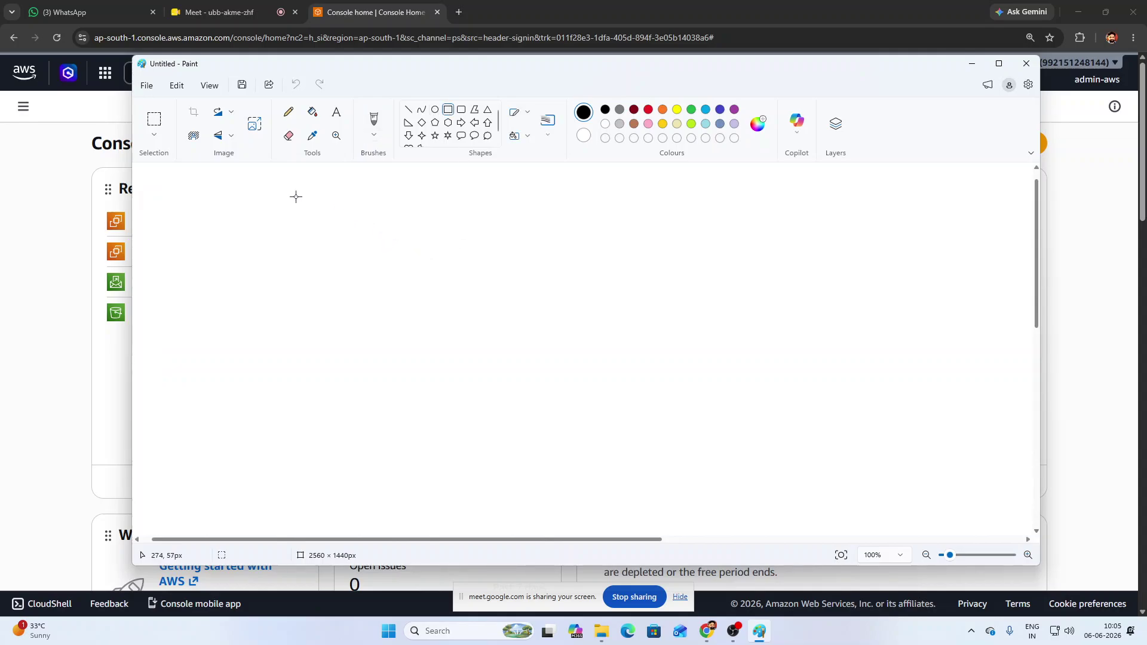
mouse_move(275, 193)
left_mouse_down()
mouse_move(468, 223)
mouse_move(527, 477)
left_mouse_up()
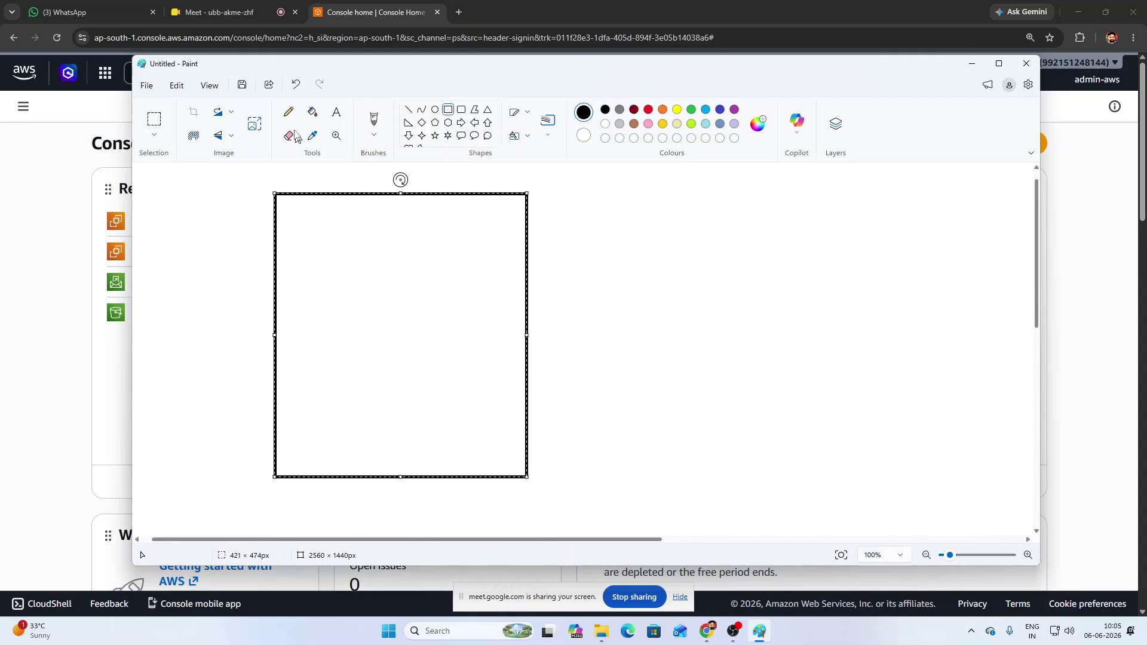
- Add the text "total size = 10 GB" in the upper part of the rectangle
left_click(338, 117)
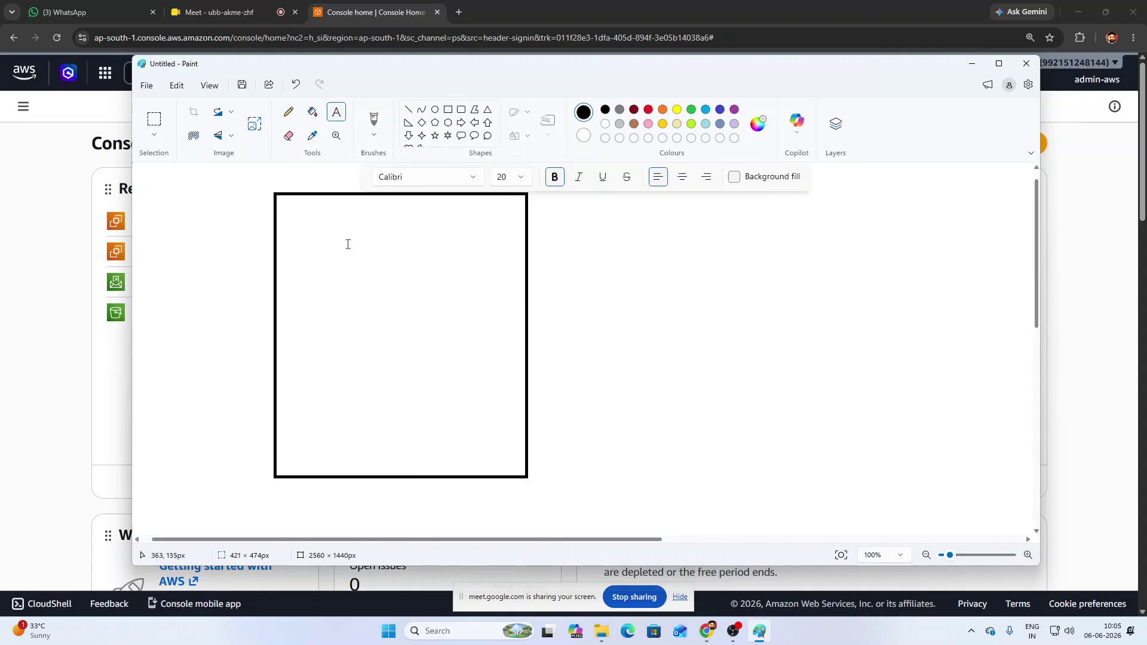
left_click_drag(319, 245, 442, 274)
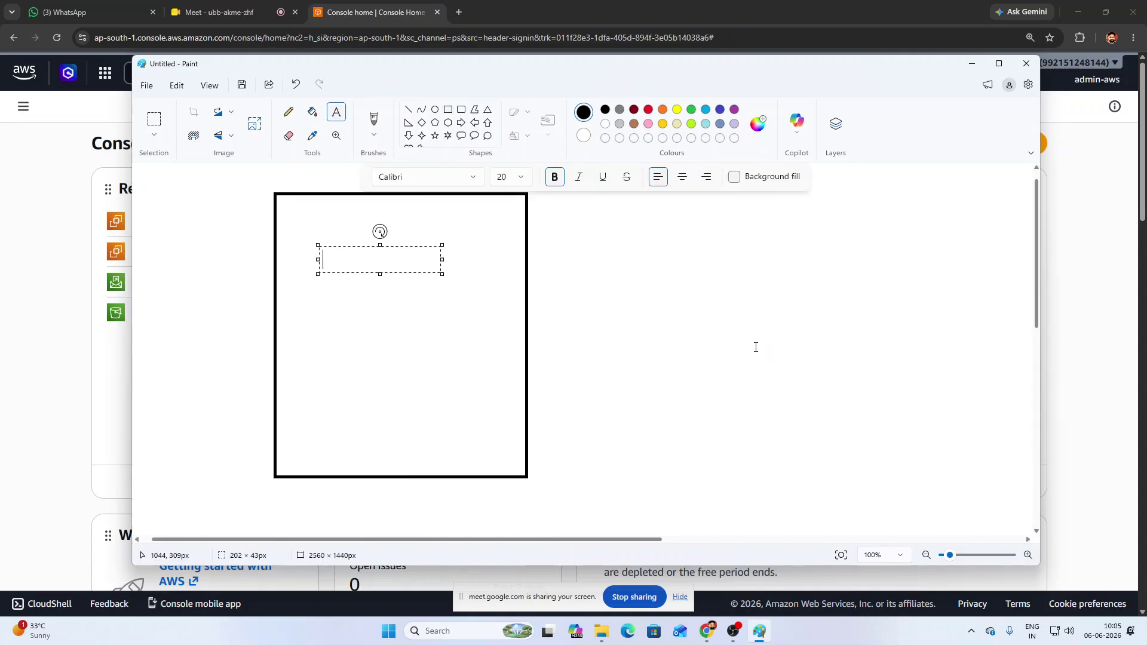
type("10")
type(" GB")
type("total ")
type("size ")
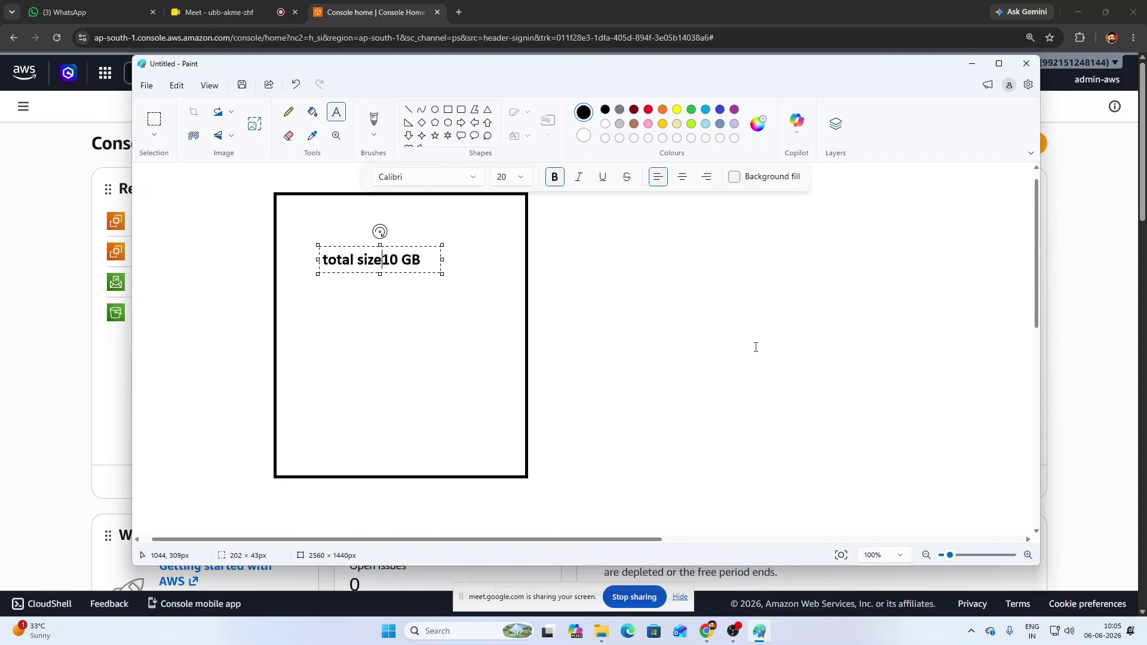
type("=")
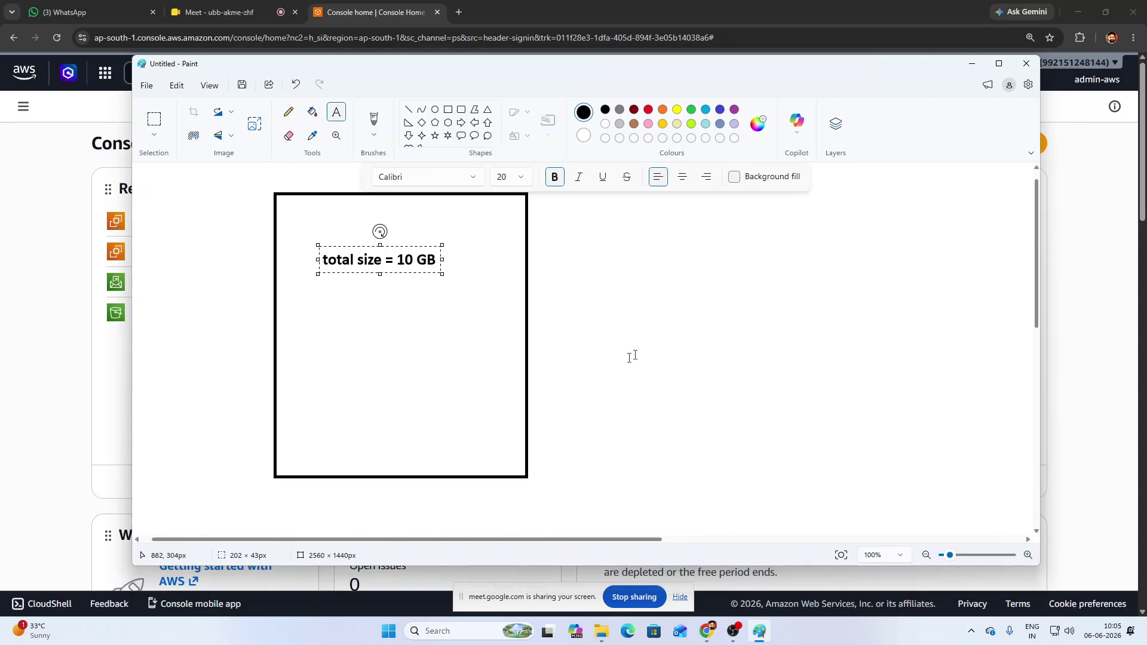
left_click(345, 342)
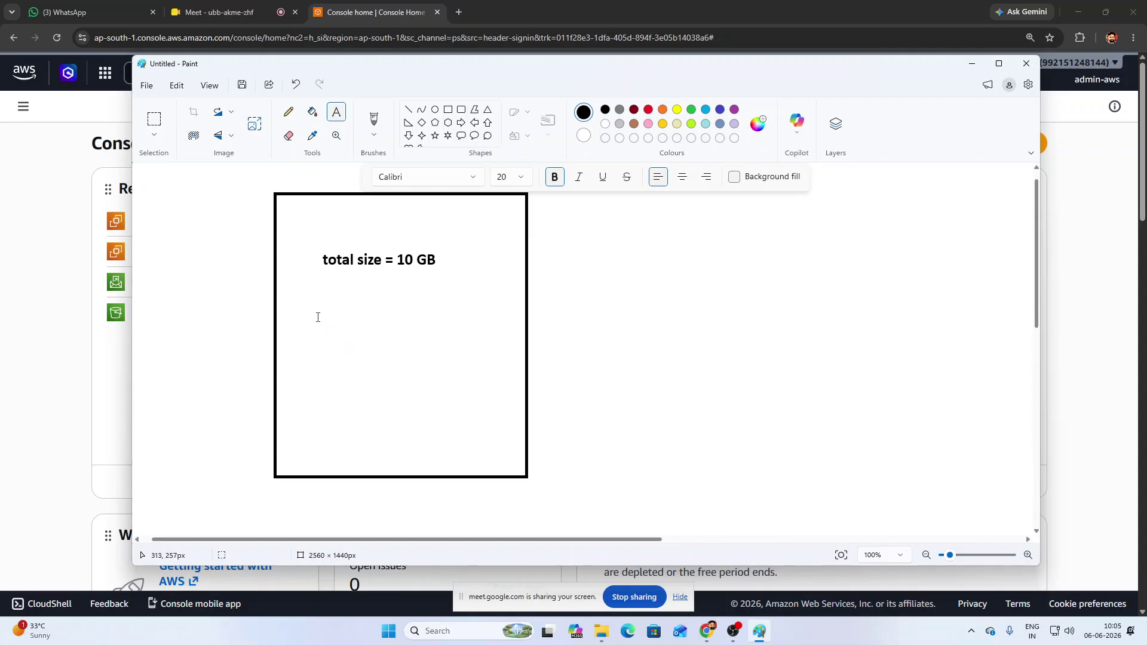
- Add the text "data = 4 gb" below the total size label inside the rectangle
left_click_drag(317, 322, 440, 350)
type("data")
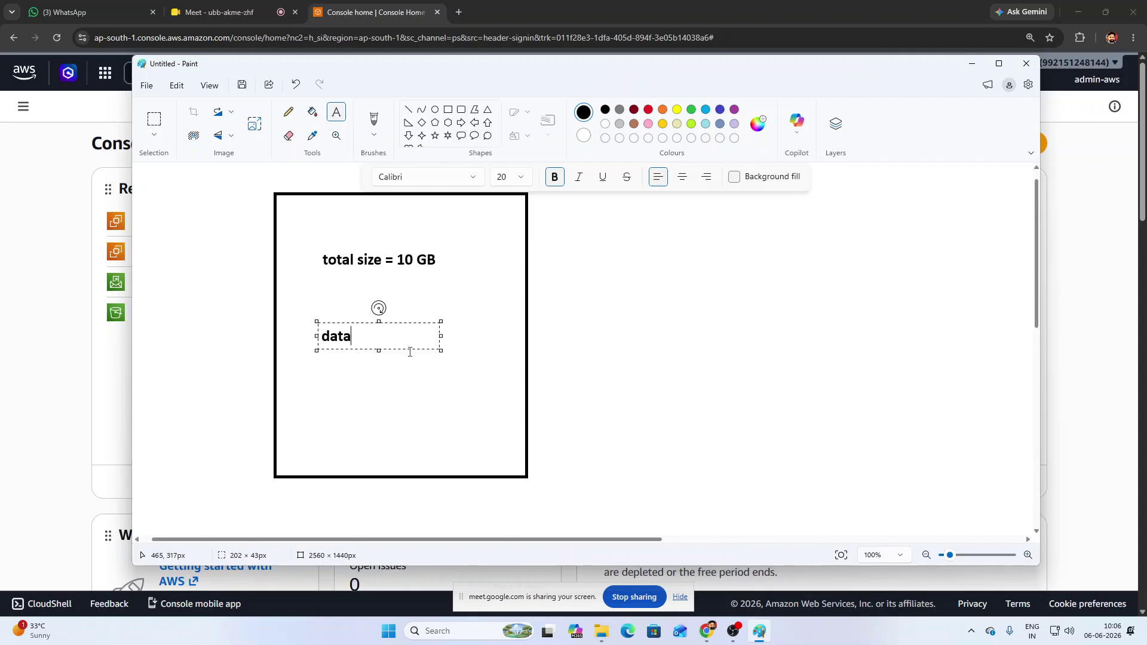
type(" = 4 gb")
- Draw a second rectangle about 367 × 469 px to the right of the first and write "occupied = 10GB" near its lower edge
left_click(448, 110)
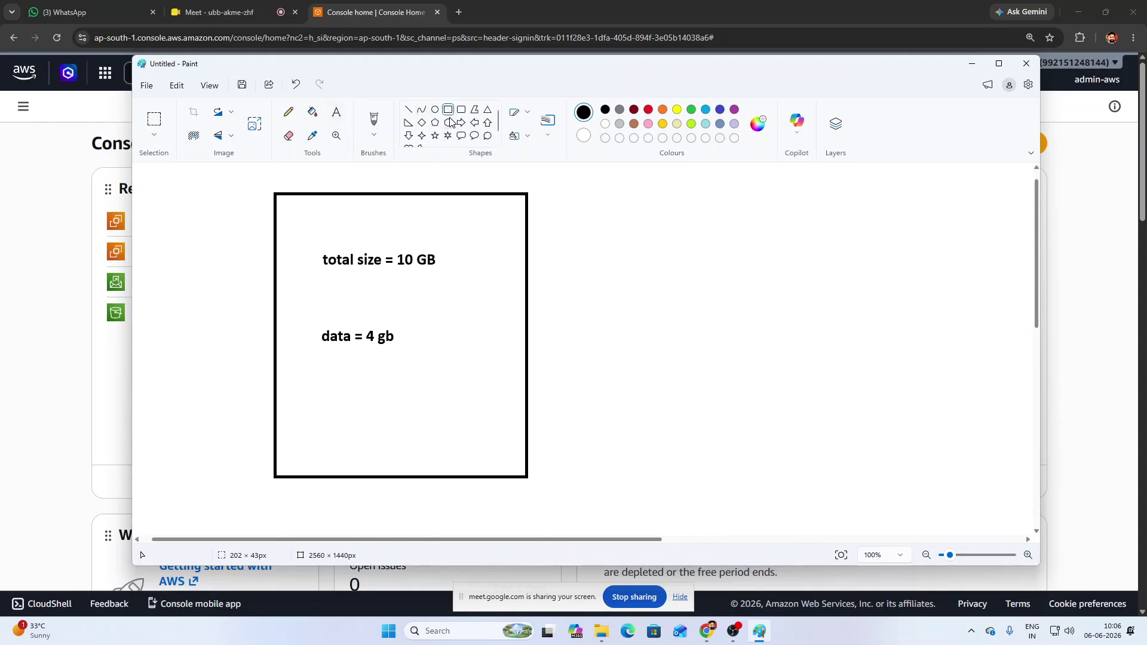
left_click_drag(624, 197, 843, 478)
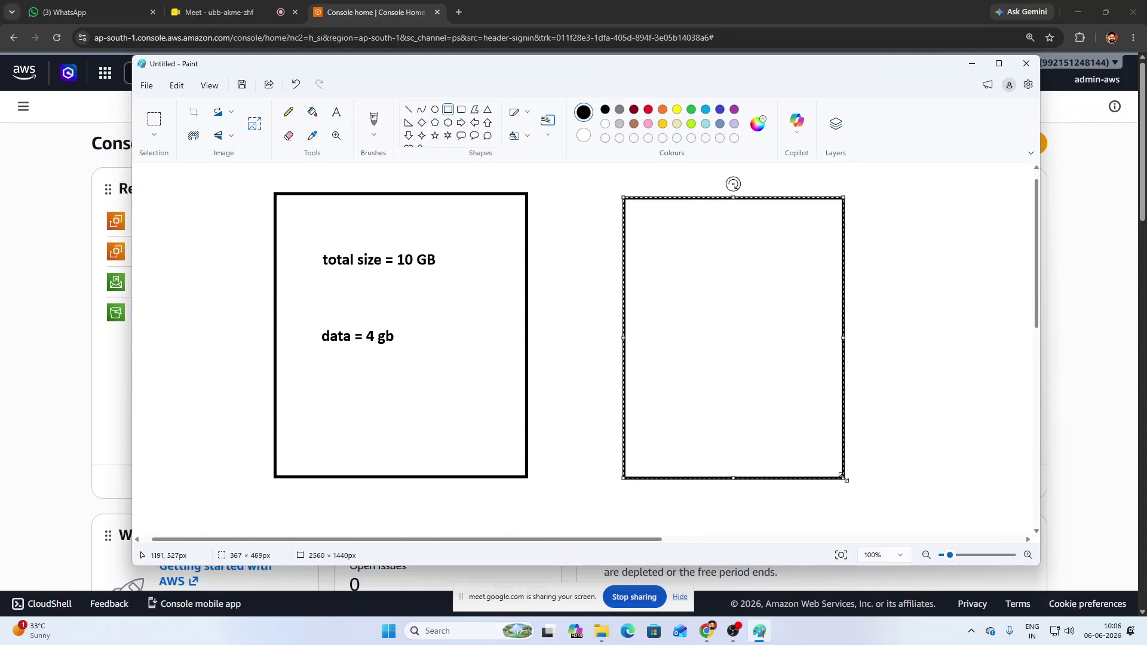
left_click(336, 112)
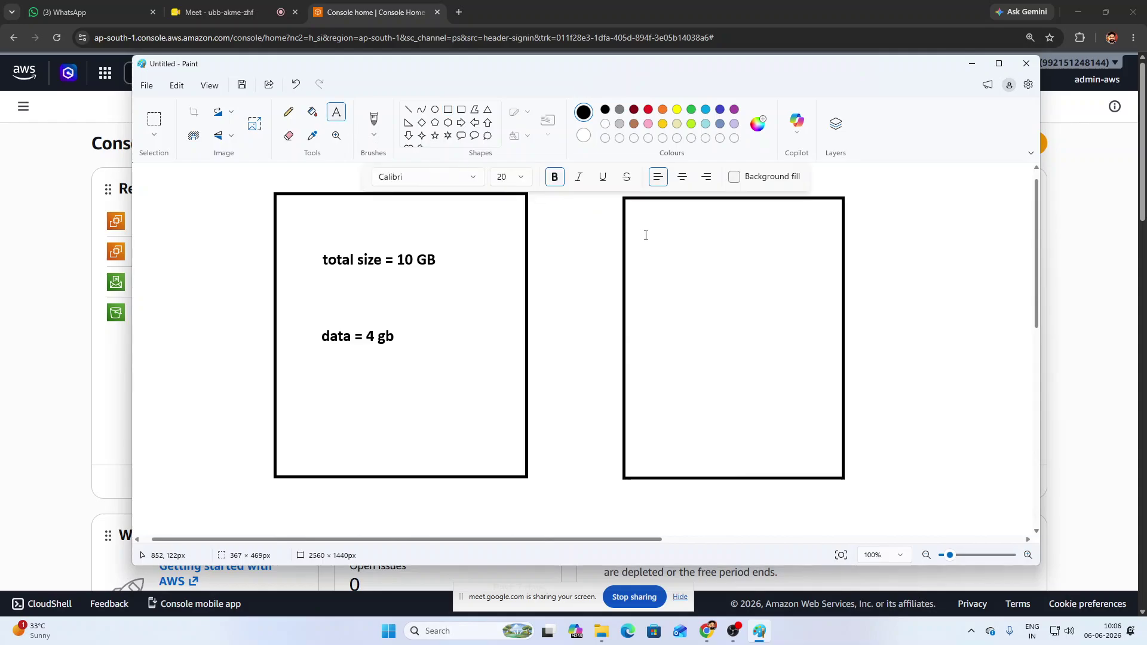
left_click(662, 232)
left_click_drag(714, 233, 716, 428)
type("occupie")
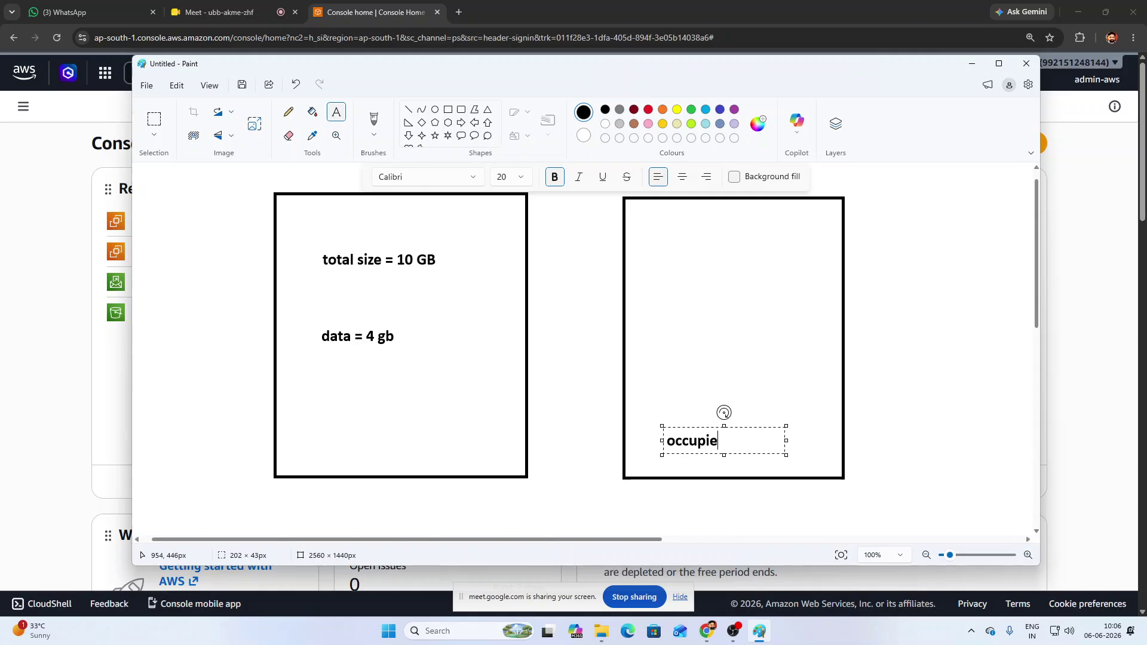
type("d = 10GB")
- Draw a box about 314 × 126 px inside the top of the second rectangle and label it "backup = 4gb"
left_click(448, 110)
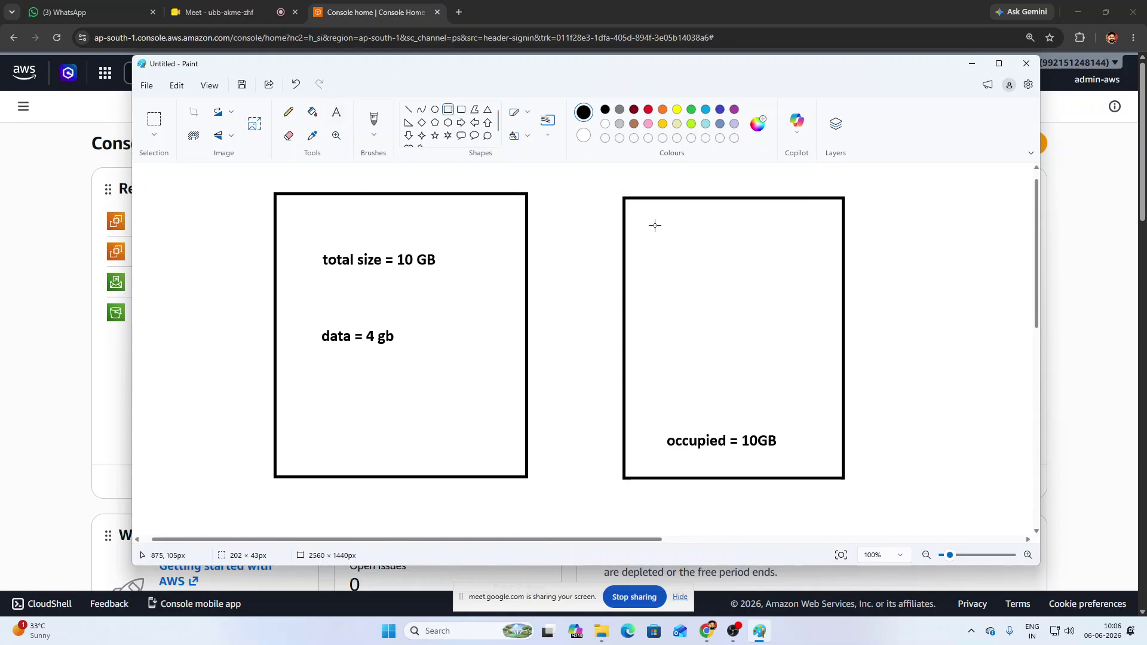
left_click_drag(641, 214, 829, 289)
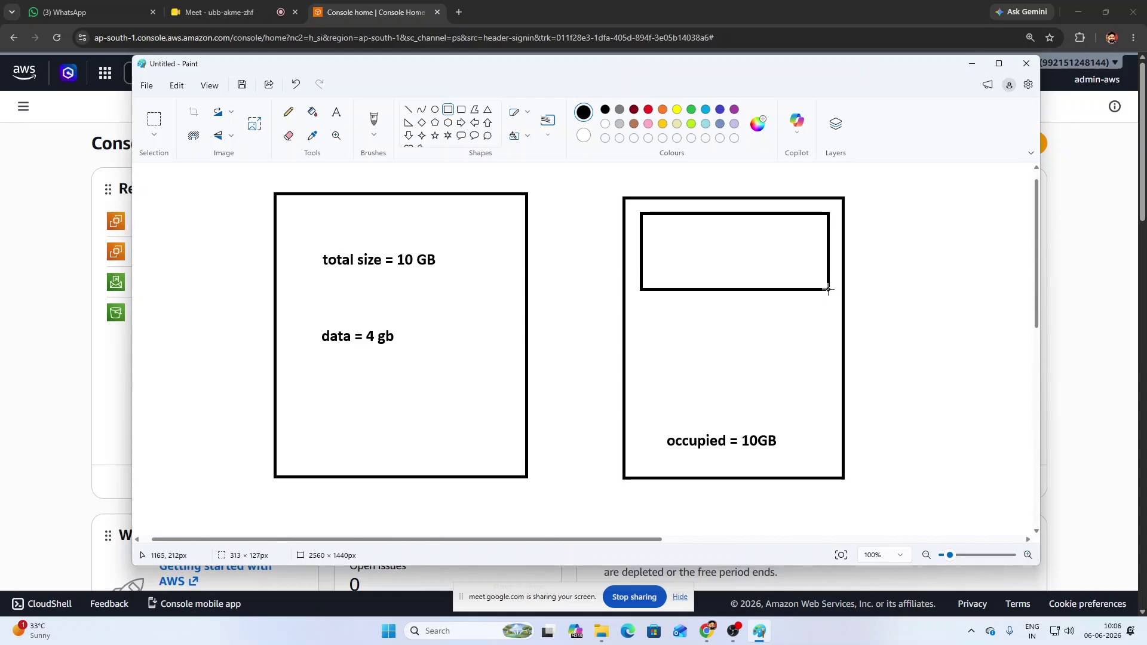
left_click(337, 112)
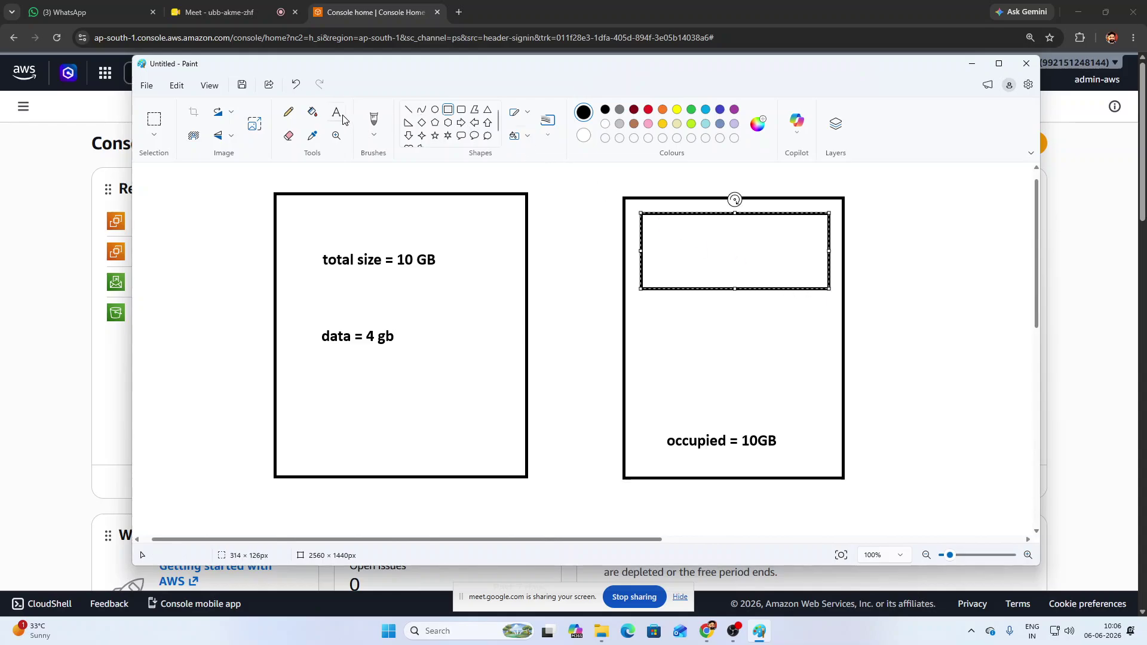
left_click(687, 236)
left_click(688, 237)
type("bac")
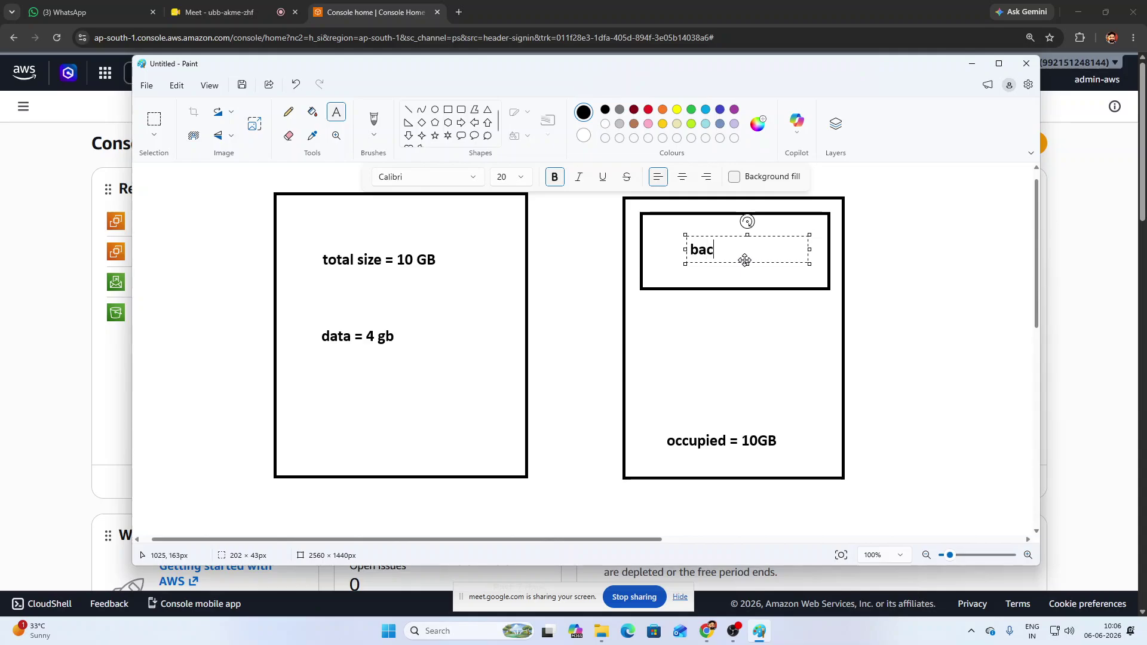
type("kup = 4gb")
- Add the text "1st backup" just above the "backup = 4gb" label in the inner box
left_click(721, 228)
left_click(704, 224)
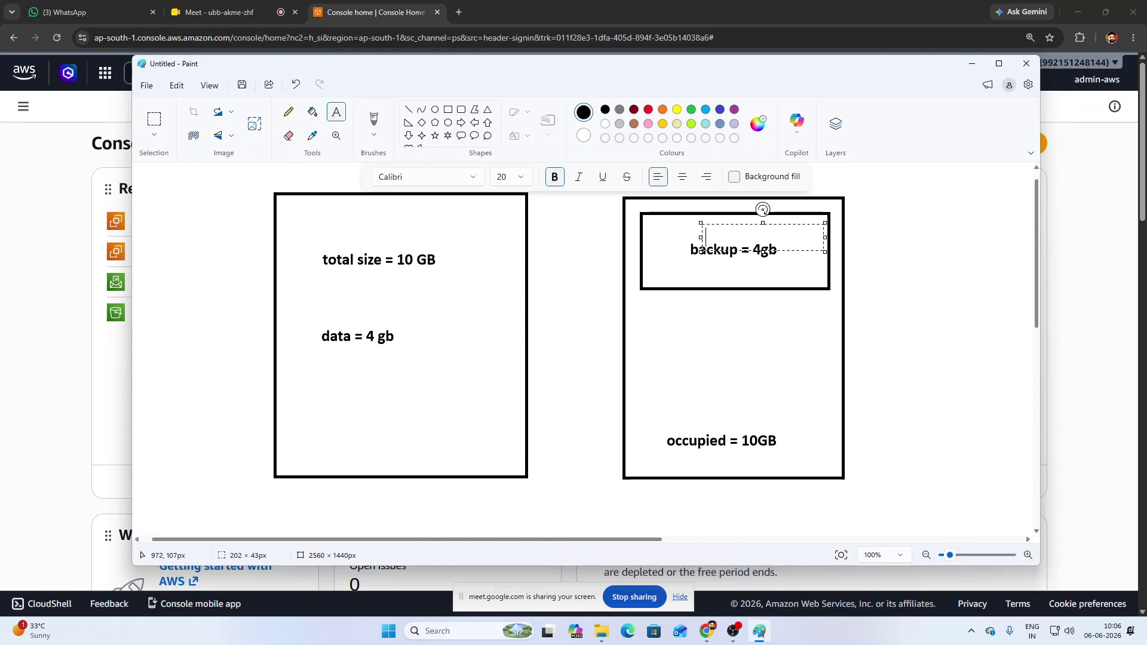
type("1st backup")
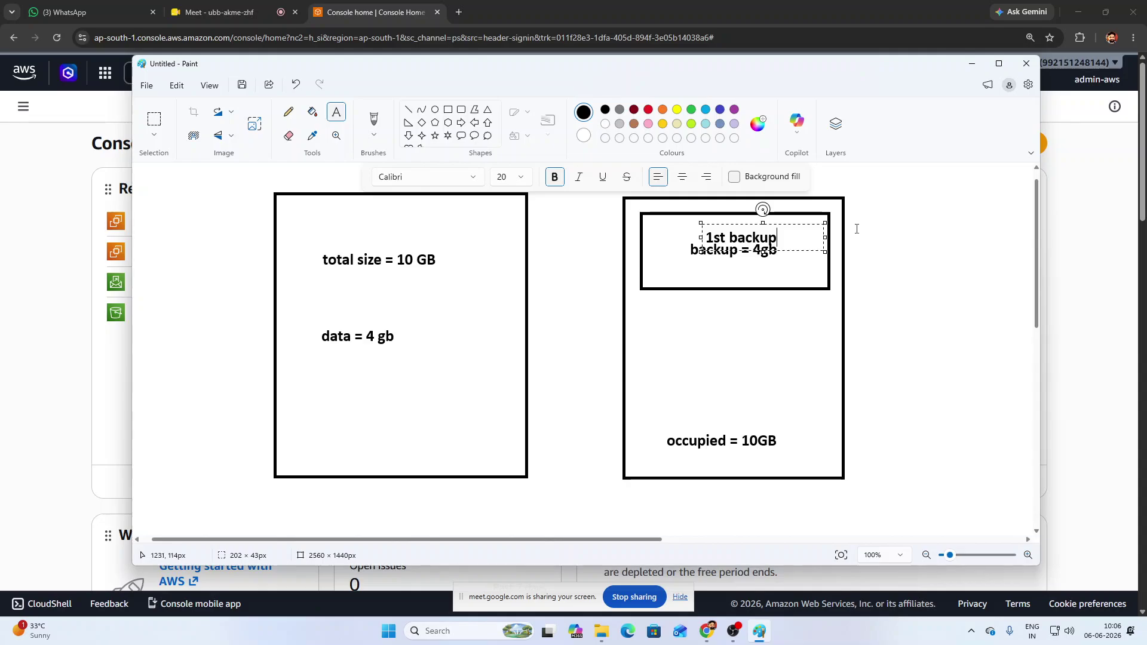
left_click(863, 244)
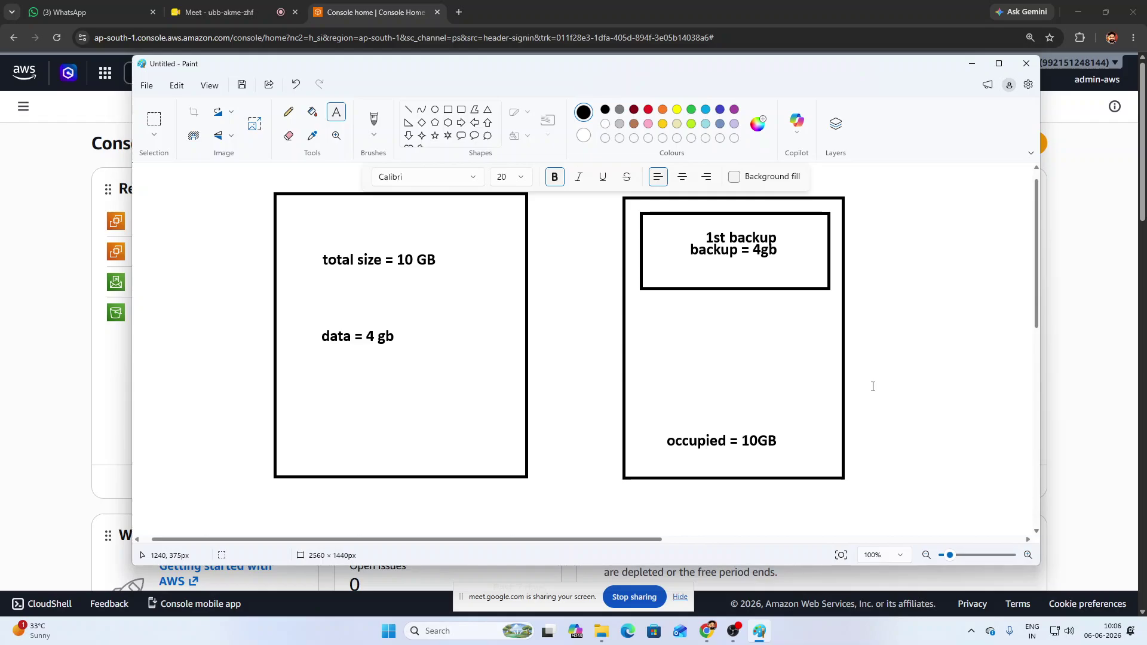
- Write "new data size = 6 gb" below the data label in the first rectangle and enlarge its text box to about 263 × 75 px
left_click(316, 371)
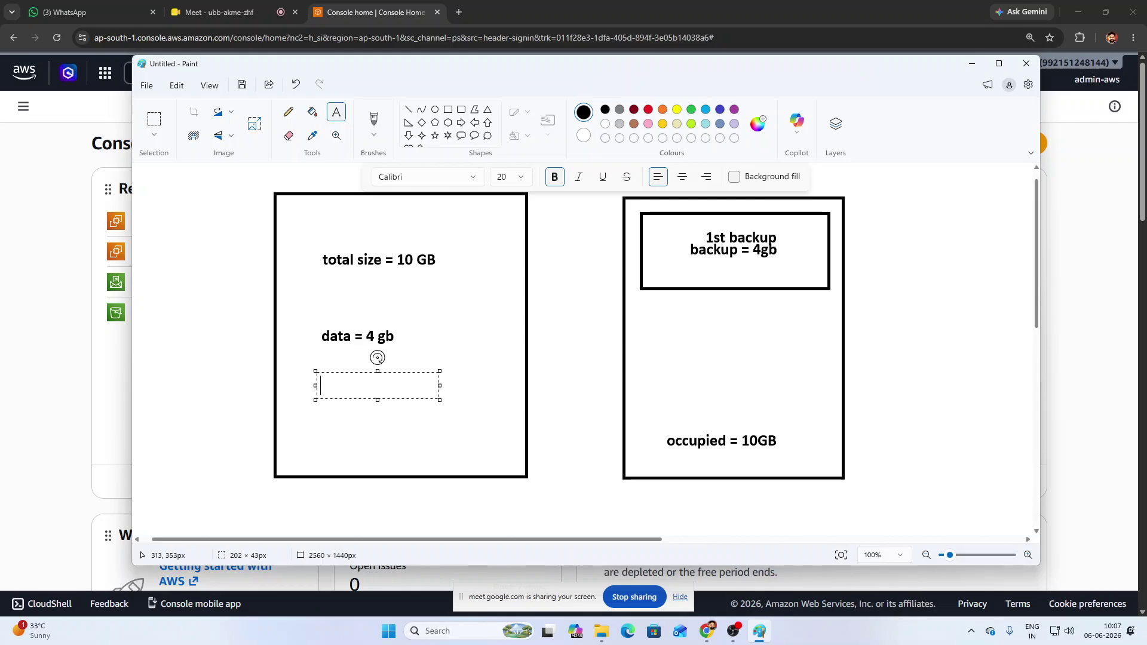
type("new data size ")
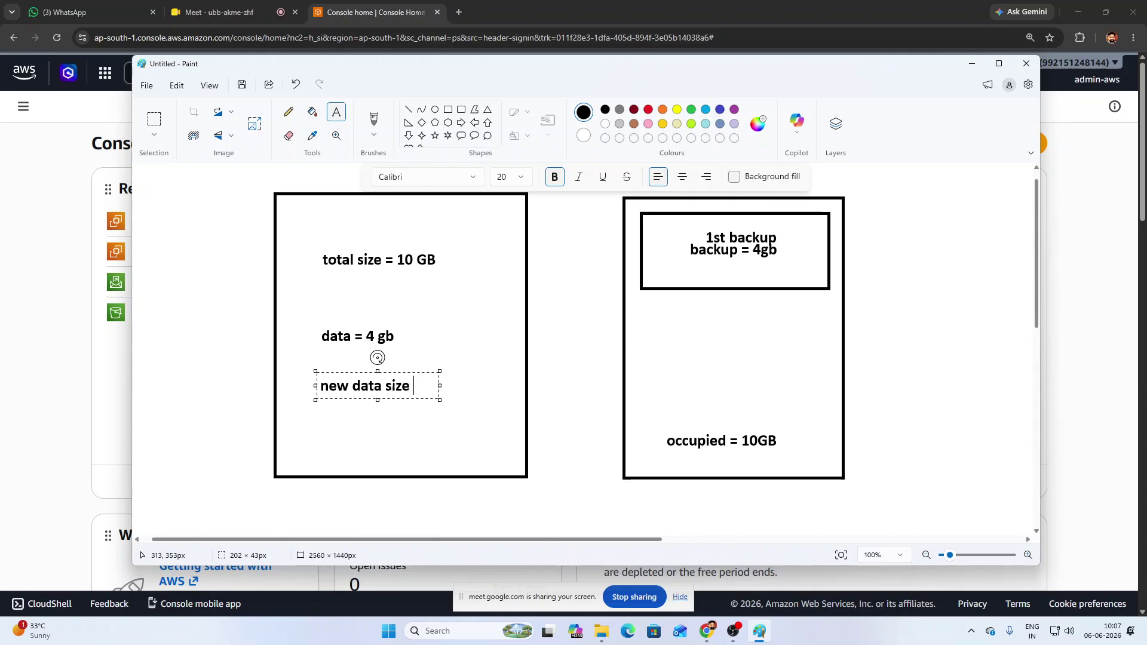
type("= 6 gb")
left_click_drag(441, 396, 477, 395)
- Replace the value of the new data size label with "4+2GB"
left_click(423, 387)
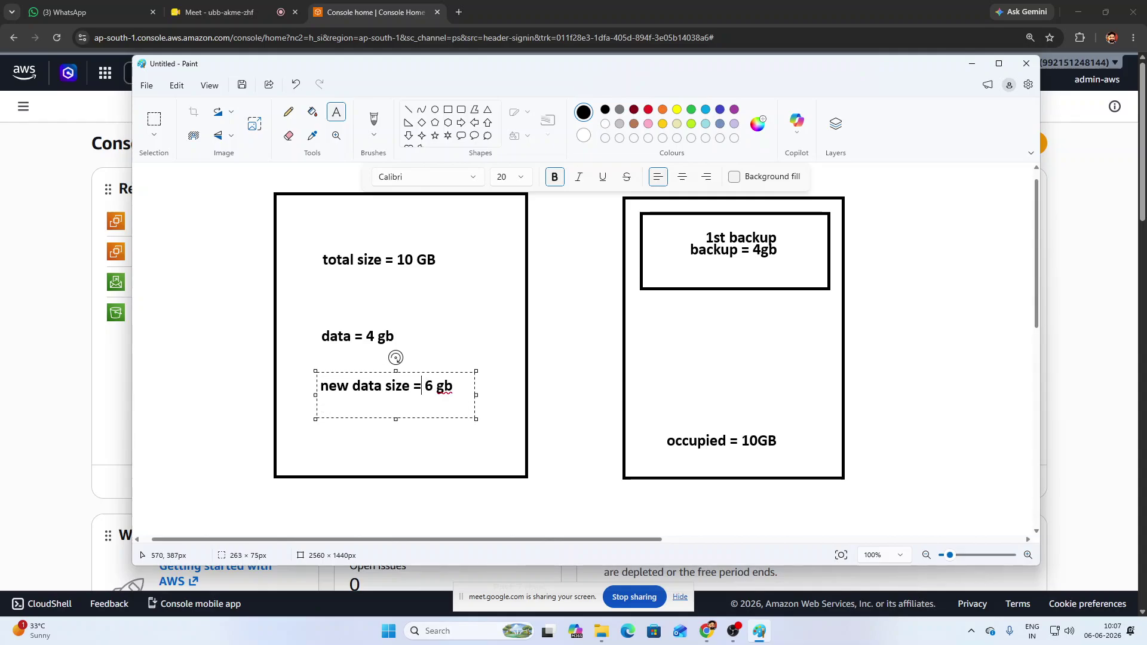
key("Delete")
key("Delete")
key("Delete")
key("Delete")
key("Delete")
type("4+2GB")
left_click(682, 324)
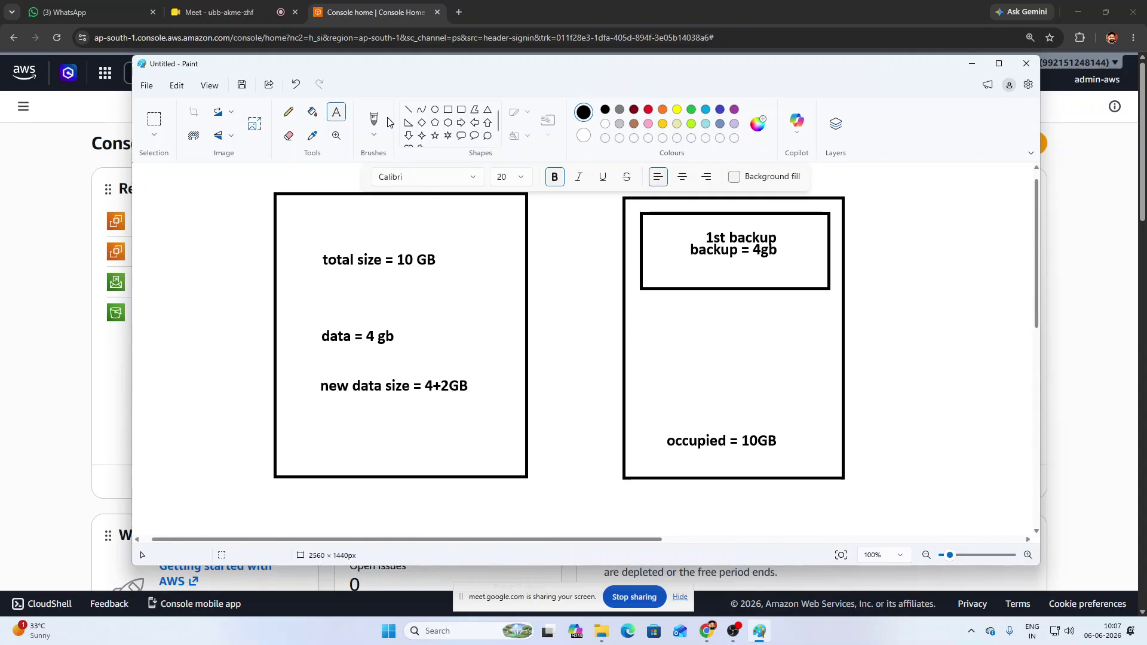
- Draw a box about 304 × 87 px below the first backup box and label it "2nd backup" with "2 GB" on a second line
left_click(447, 110)
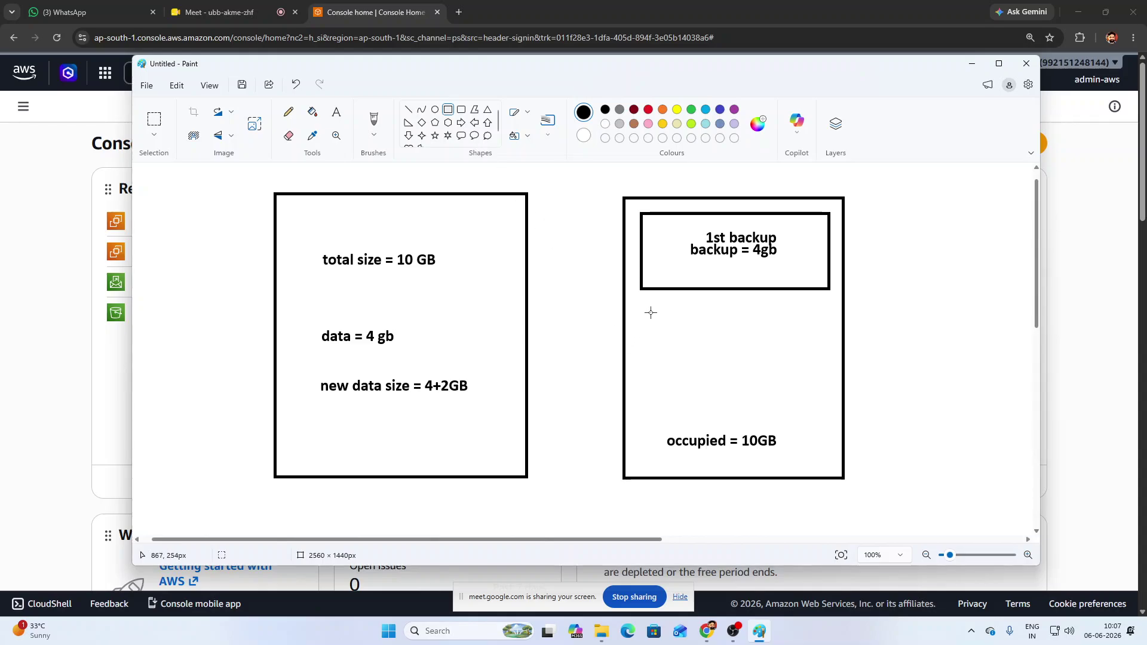
left_click_drag(646, 308, 828, 361)
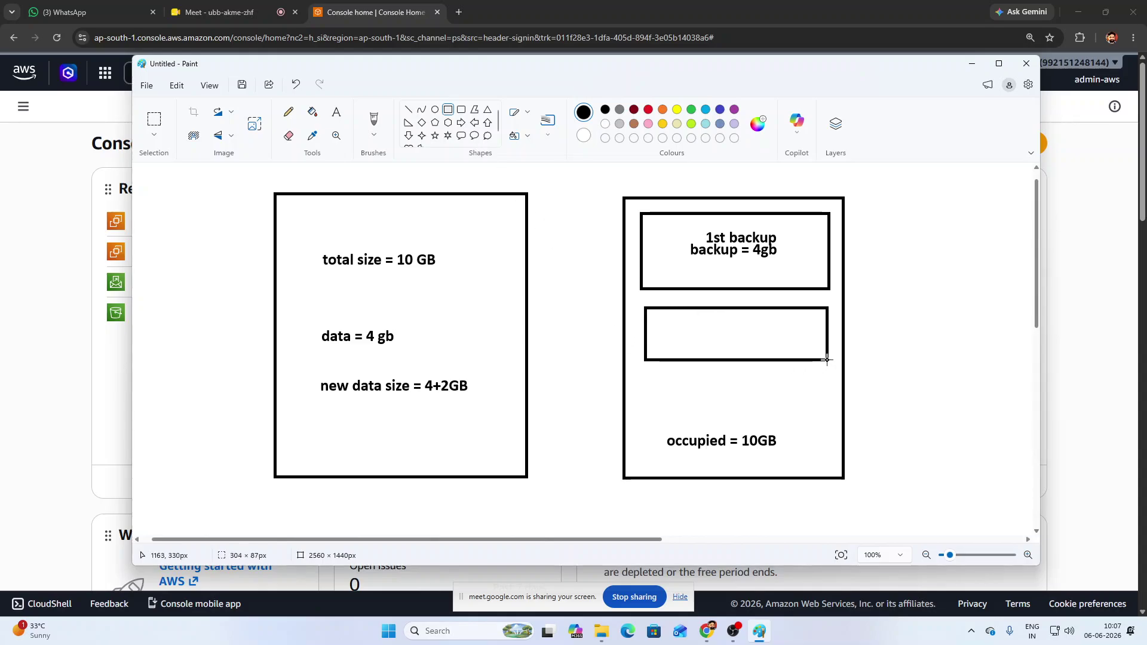
left_click(337, 112)
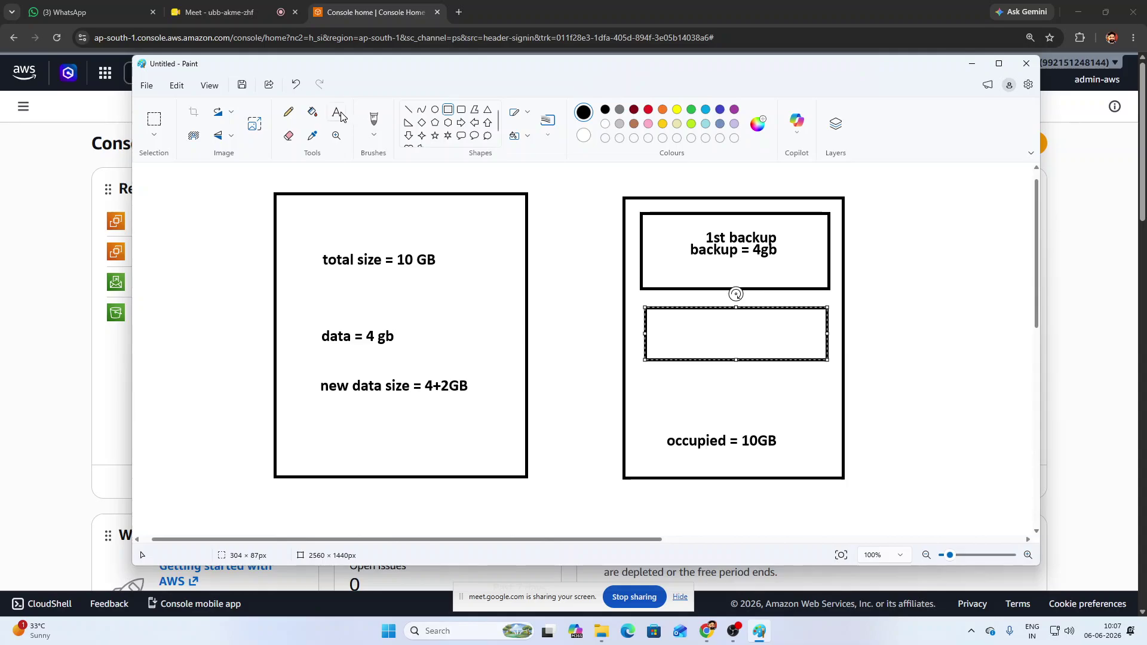
left_click(702, 314)
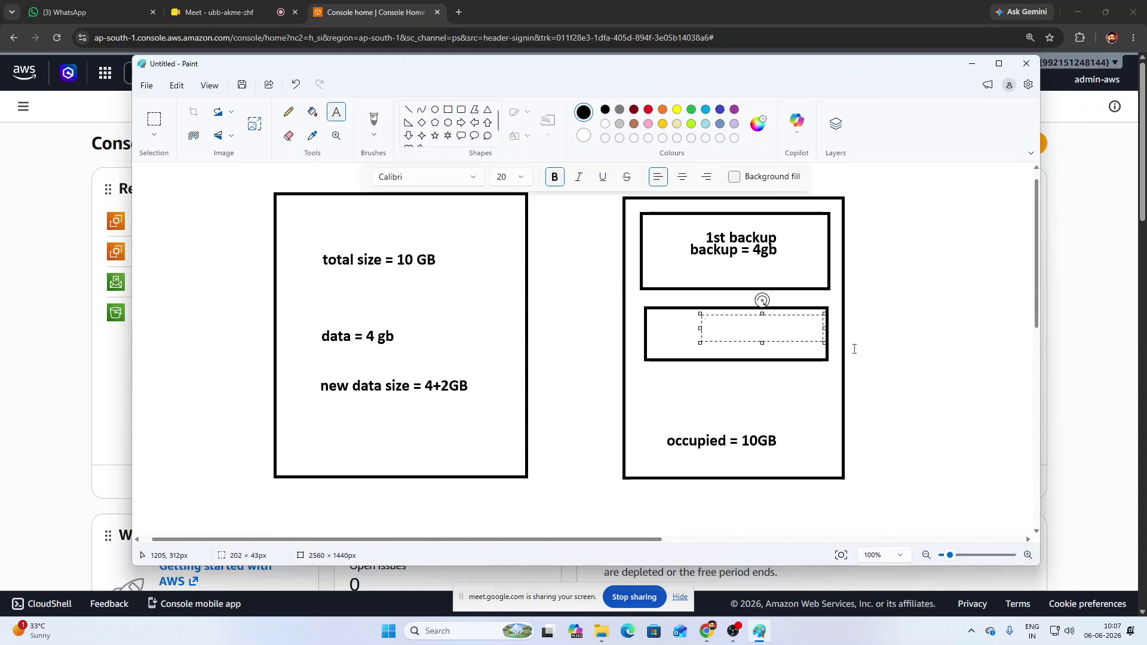
type("2nd backup")
key("Return")
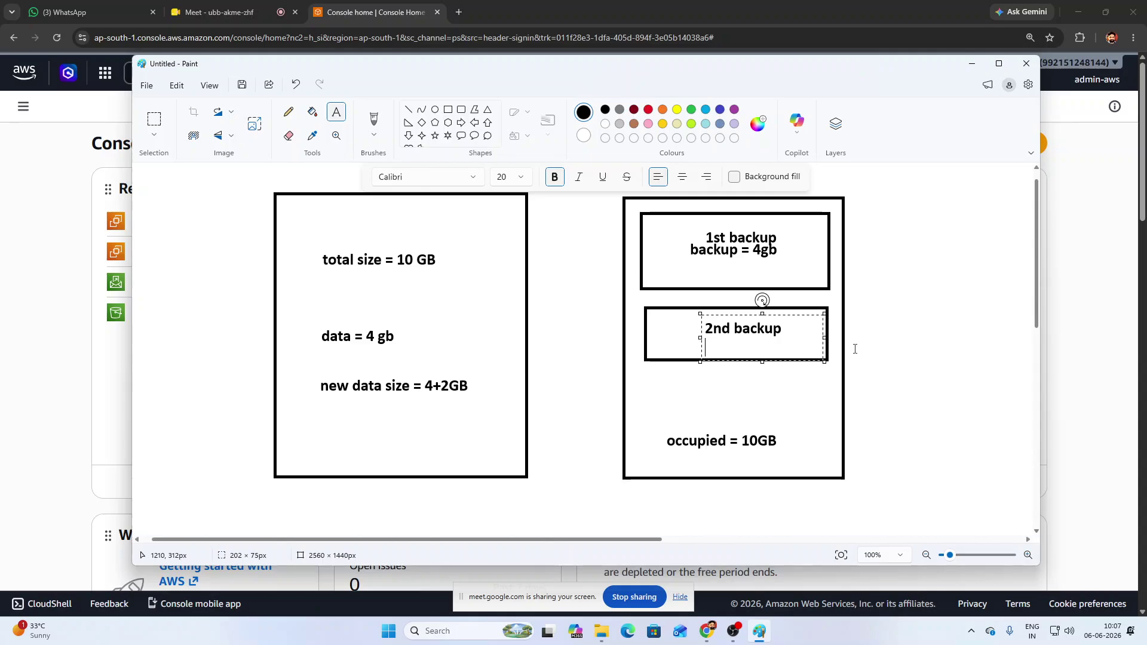
type("2 GB")
left_click(885, 316)
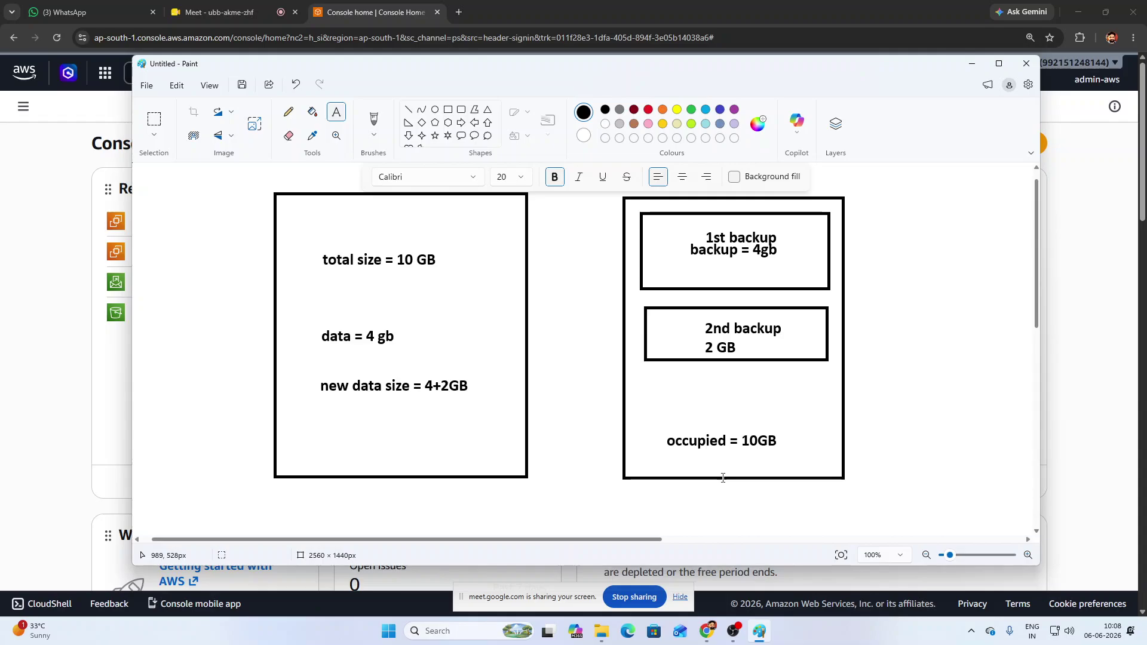
- Pencil a tick in the first backup box, a cross beside it, an arrow to the second box, and "+4GB" after "2 GB"
left_click(288, 112)
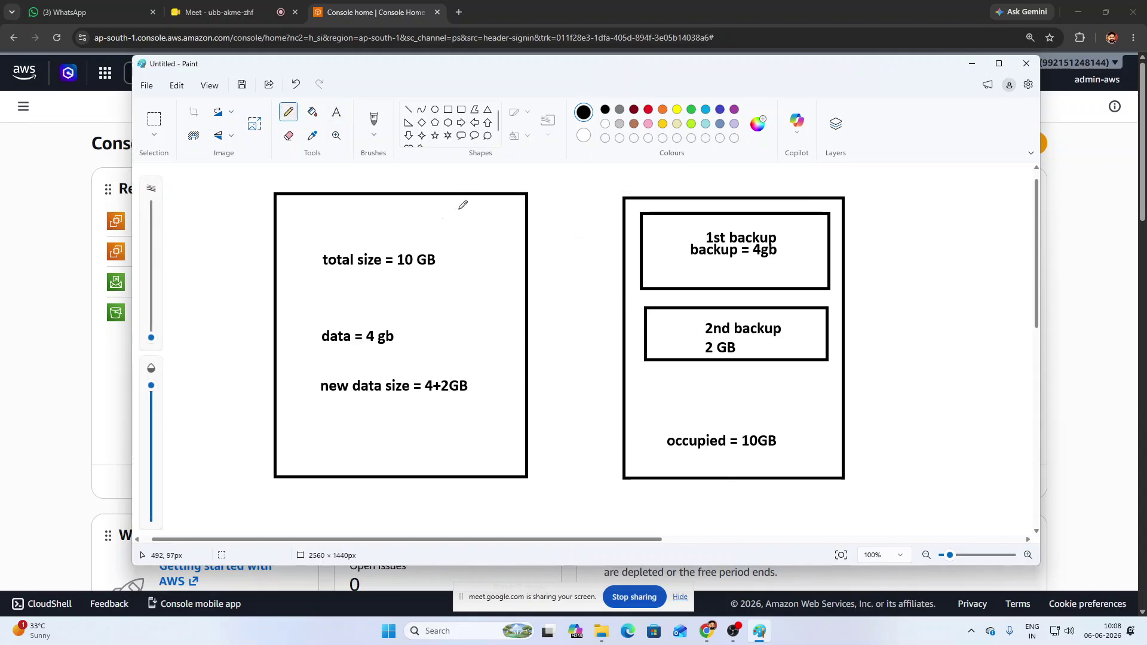
left_click_drag(151, 339, 152, 335)
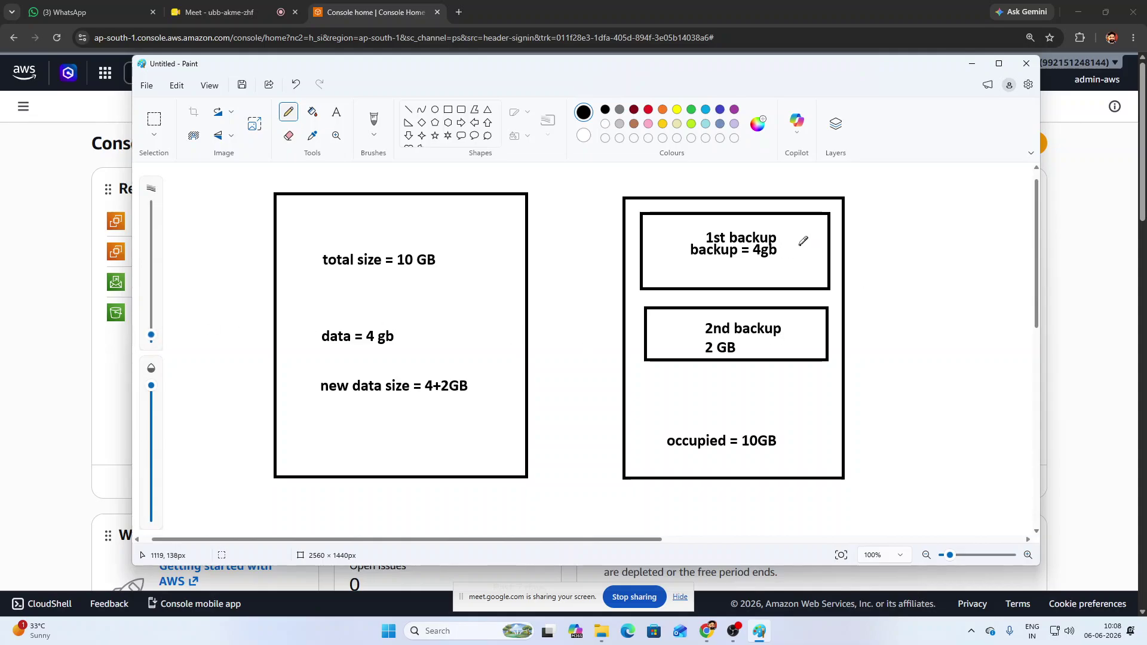
left_click_drag(803, 245, 830, 241)
mouse_move(900, 231)
left_mouse_down()
mouse_move(860, 262)
mouse_move(874, 236)
mouse_move(890, 258)
left_mouse_up()
mouse_move(795, 276)
left_mouse_down()
mouse_move(828, 271)
mouse_move(874, 309)
mouse_move(749, 354)
mouse_move(771, 346)
mouse_move(767, 355)
mouse_move(791, 347)
mouse_move(789, 357)
left_mouse_up()
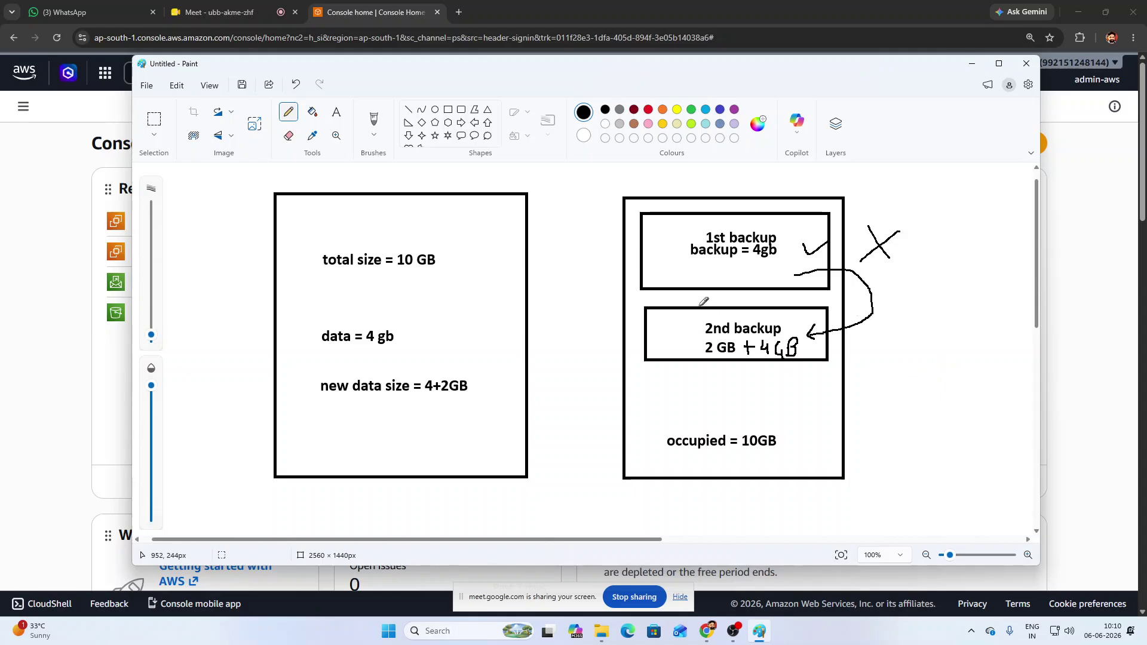
- Cross and circle the second backup's details, sketch a third box below, and draw an arrow up to a crossed first backup
mouse_move(686, 330)
left_mouse_down()
mouse_move(662, 357)
mouse_move(690, 362)
left_mouse_up()
mouse_move(777, 350)
left_mouse_down()
mouse_move(771, 342)
mouse_move(790, 336)
mouse_move(778, 353)
left_mouse_up()
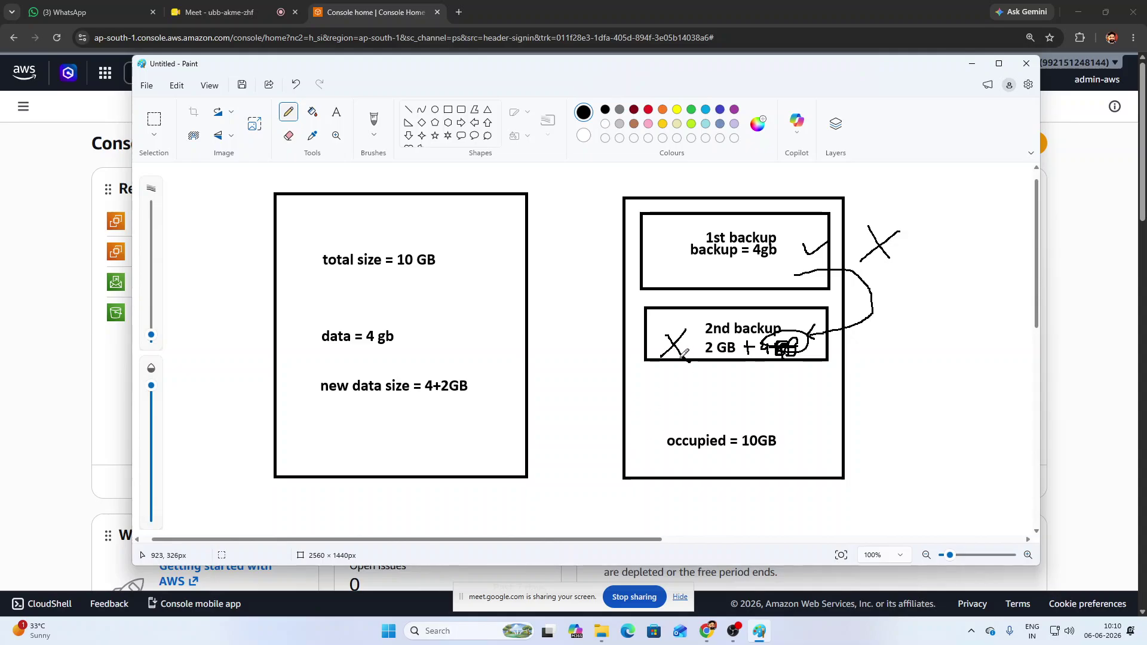
mouse_move(653, 388)
left_mouse_down()
mouse_move(787, 421)
mouse_move(661, 429)
mouse_move(652, 386)
left_mouse_up()
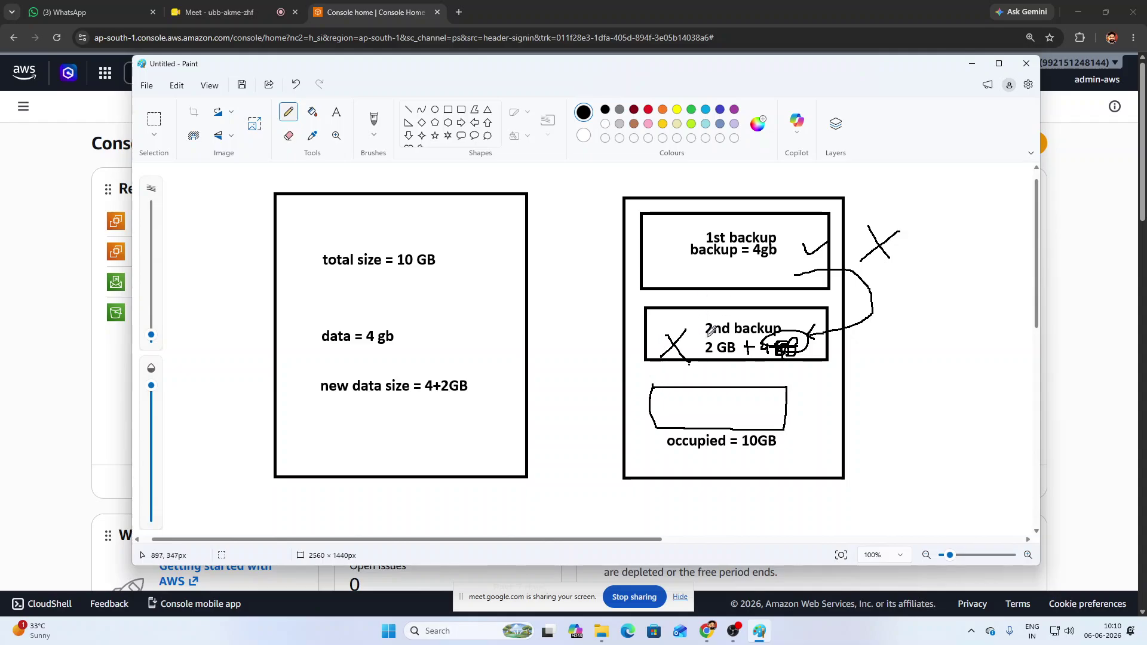
mouse_move(676, 326)
left_mouse_down()
mouse_move(661, 293)
mouse_move(674, 251)
mouse_move(677, 287)
mouse_move(705, 290)
left_mouse_up()
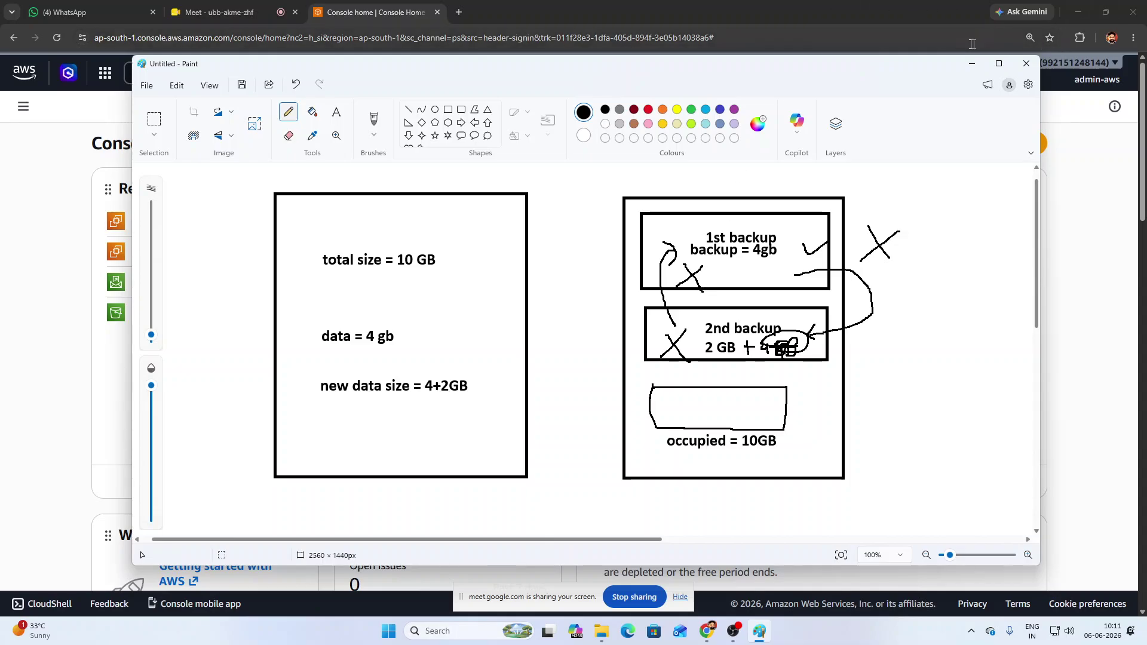
- Switch to the AWS console and open the launch form for a new EC2 instance
left_click(972, 63)
left_click(142, 221)
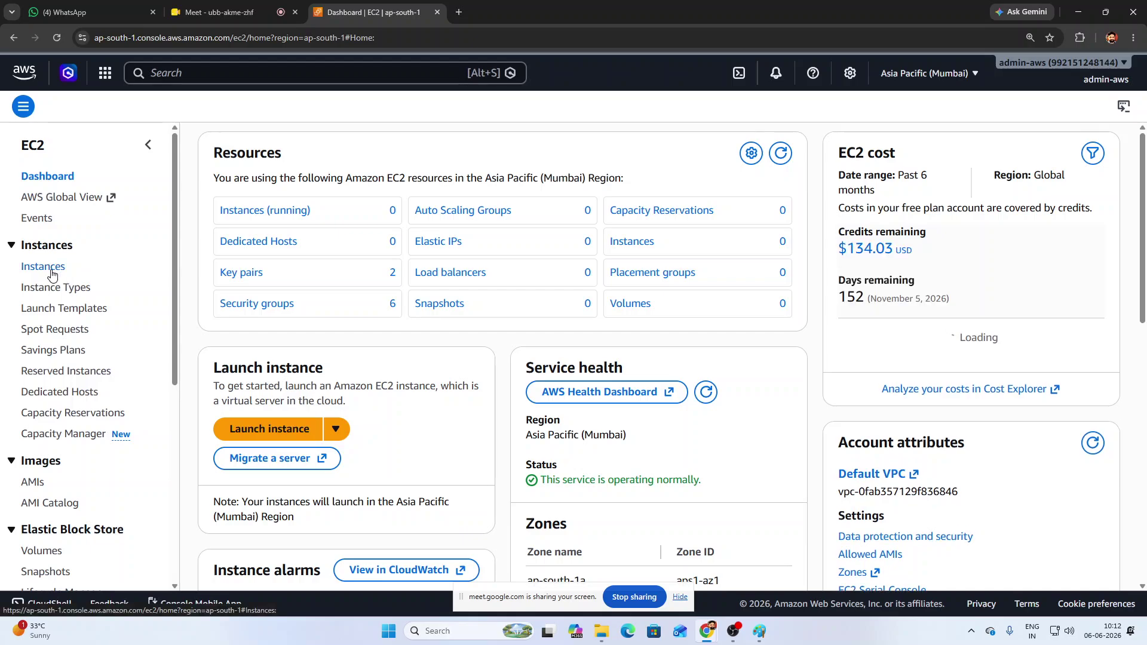
left_click(51, 272)
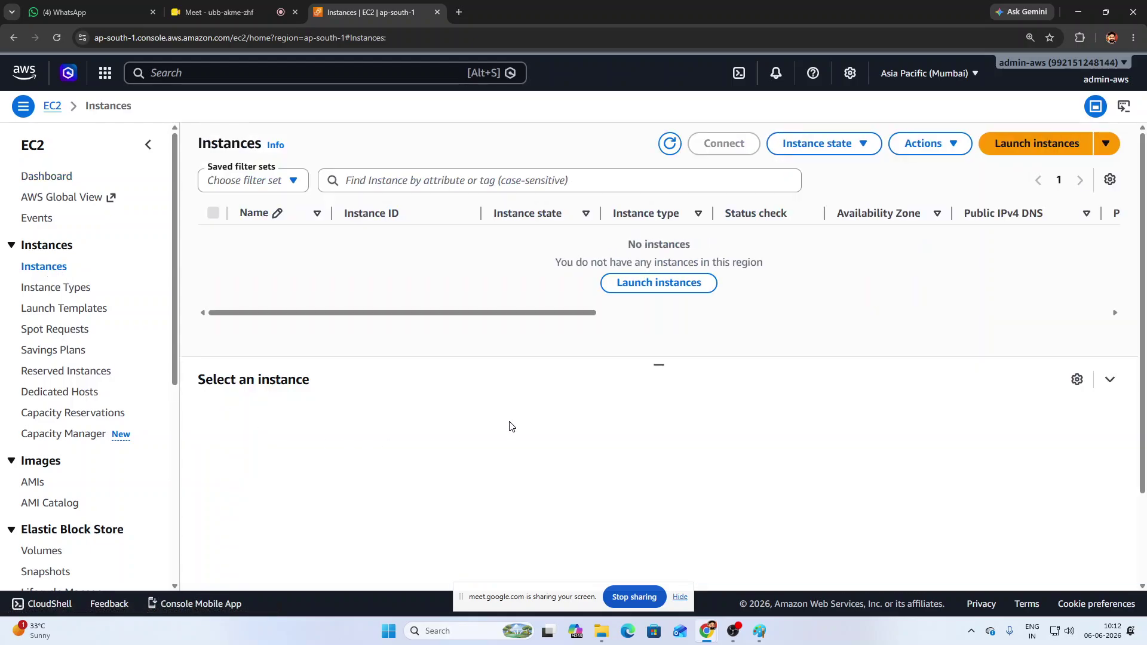
left_click(678, 284)
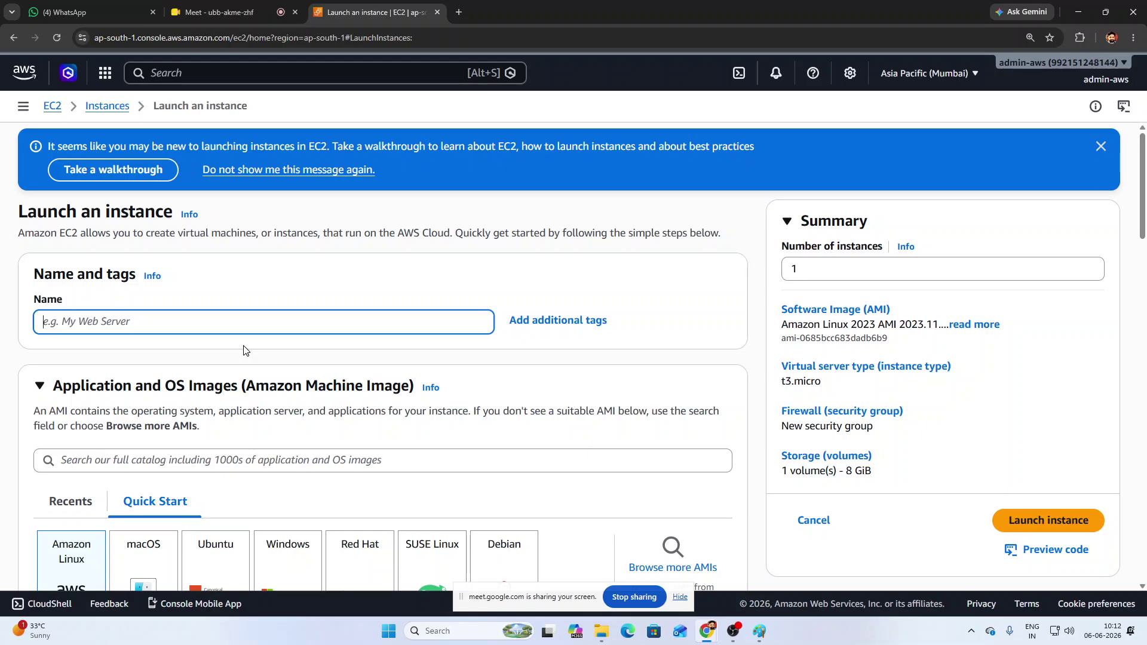
- Name the instance "Snapshot" and choose Ubuntu as its operating system image
type("Snapshot")
scroll(242, 359, "down", 4)
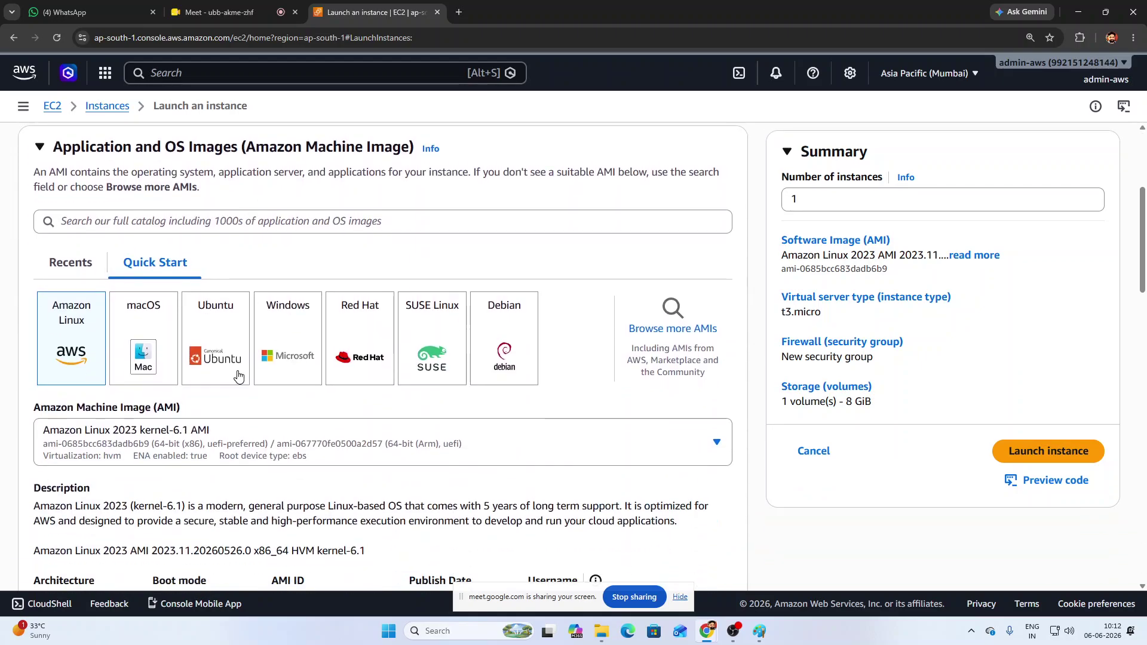
left_click(220, 357)
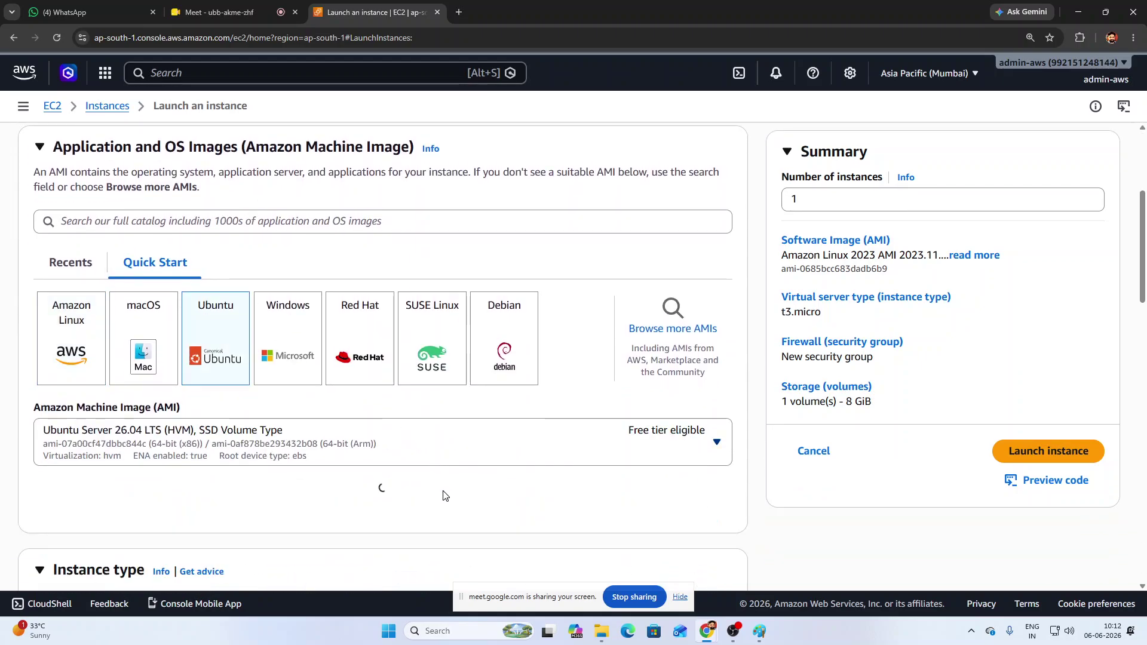
- Look up the "machine" key file in the Downloads folder and select "machine" as the instance's key pair
scroll(515, 583, "down", 5)
scroll(543, 520, "down", 1)
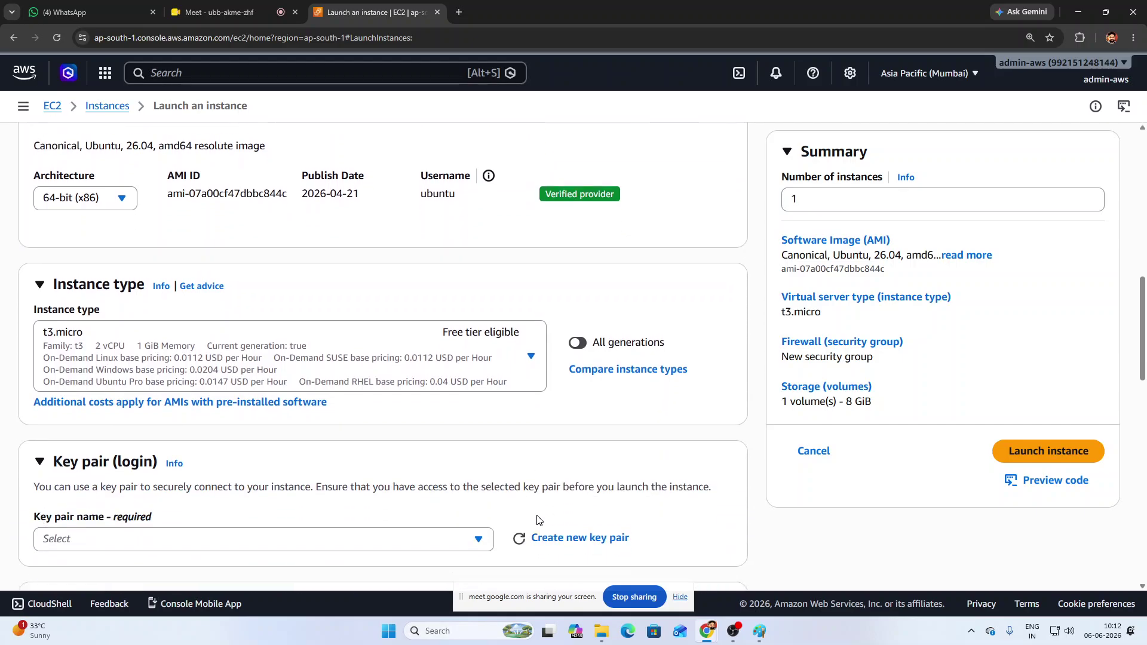
scroll(448, 467, "up", 4)
scroll(389, 471, "down", 5)
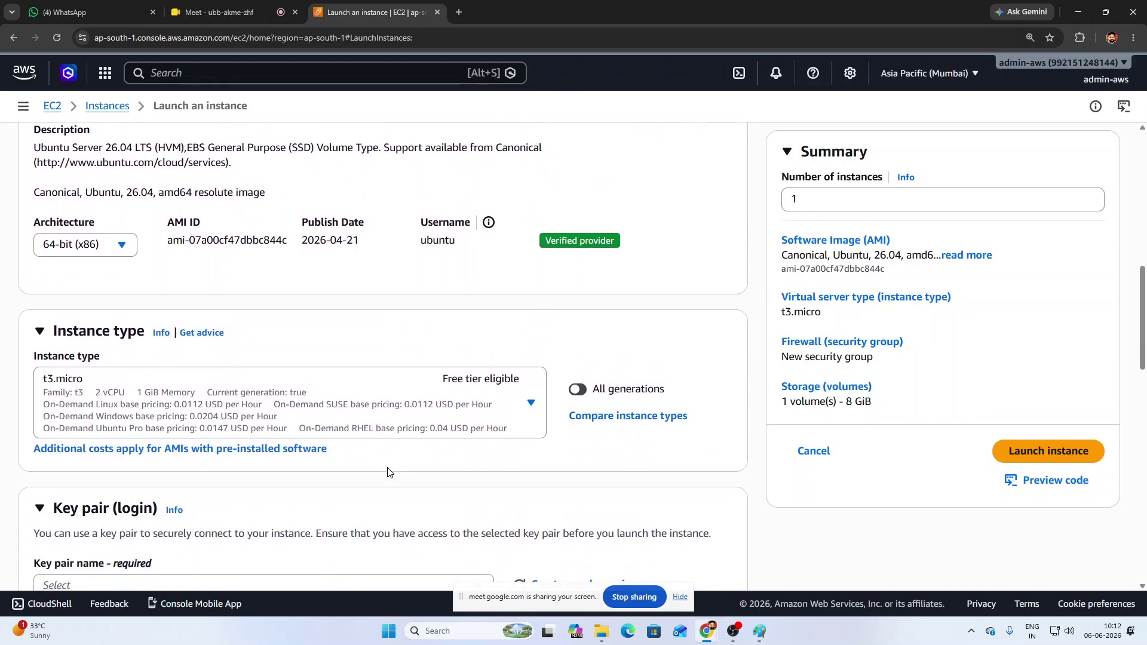
scroll(269, 388, "down", 3)
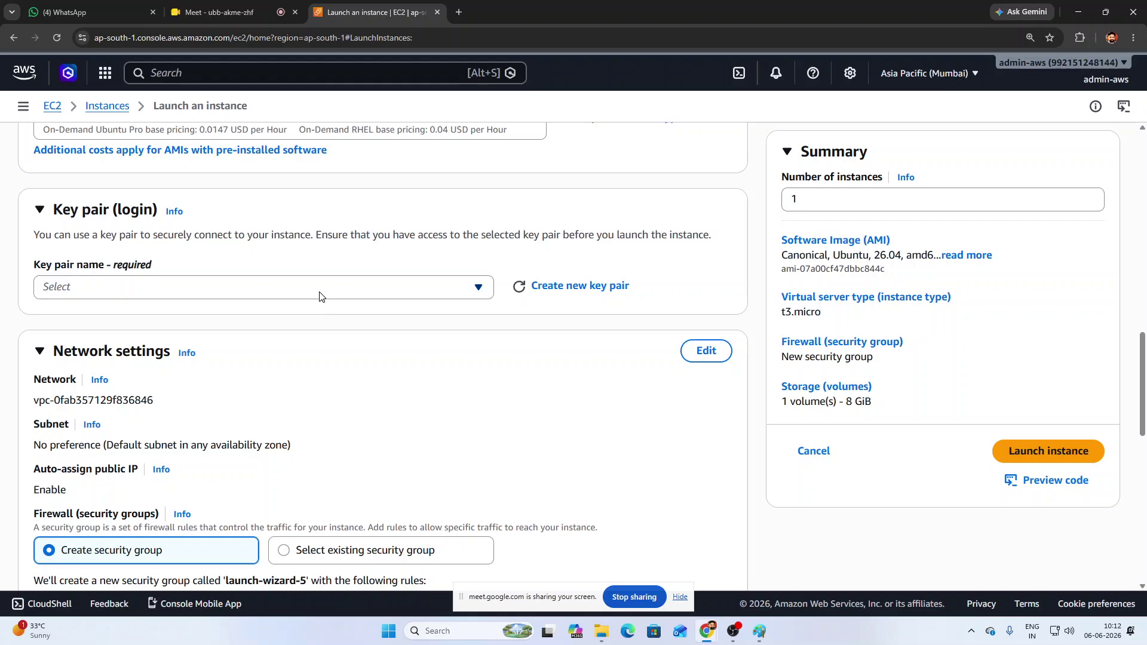
left_click(319, 294)
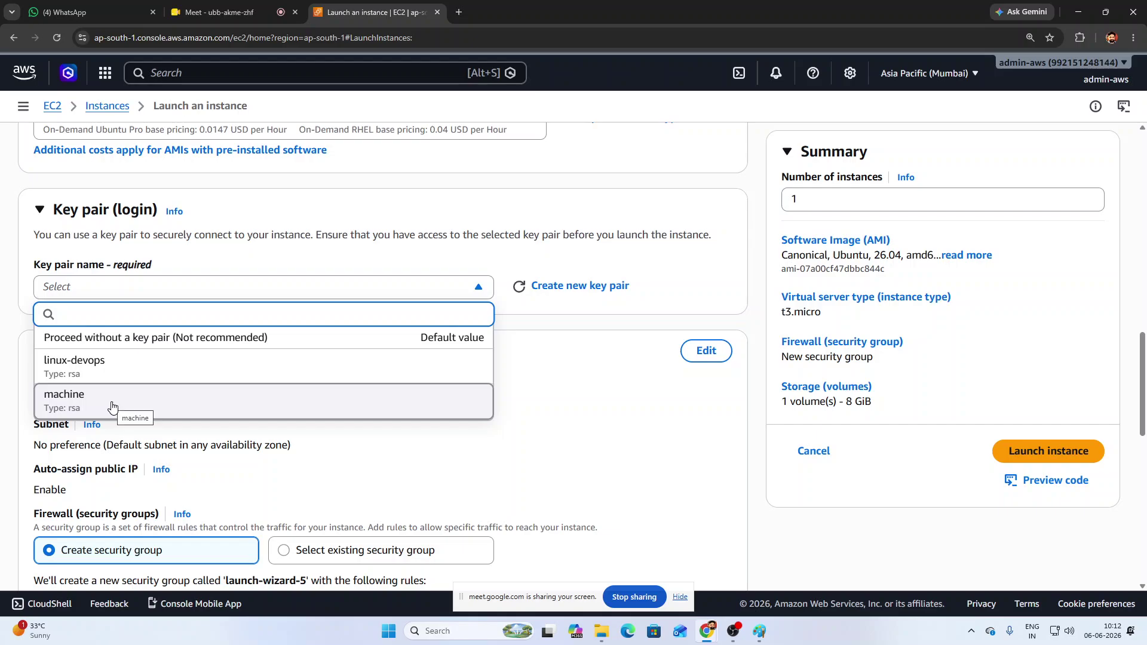
left_click(601, 631)
left_click(55, 190)
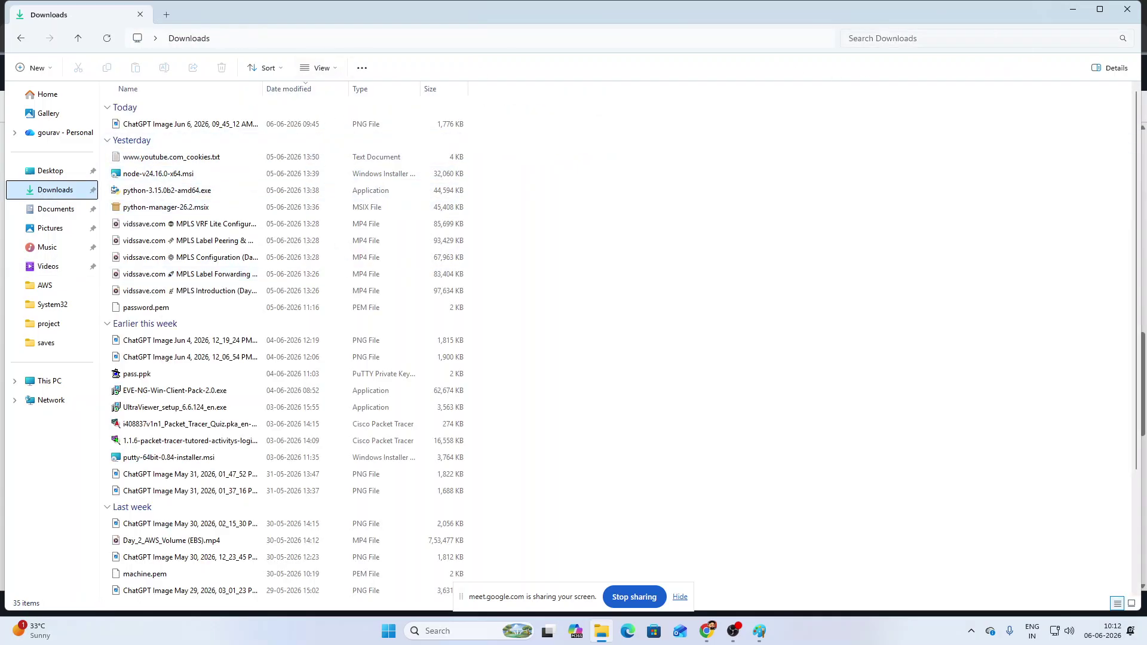
left_click(968, 39)
type("machine")
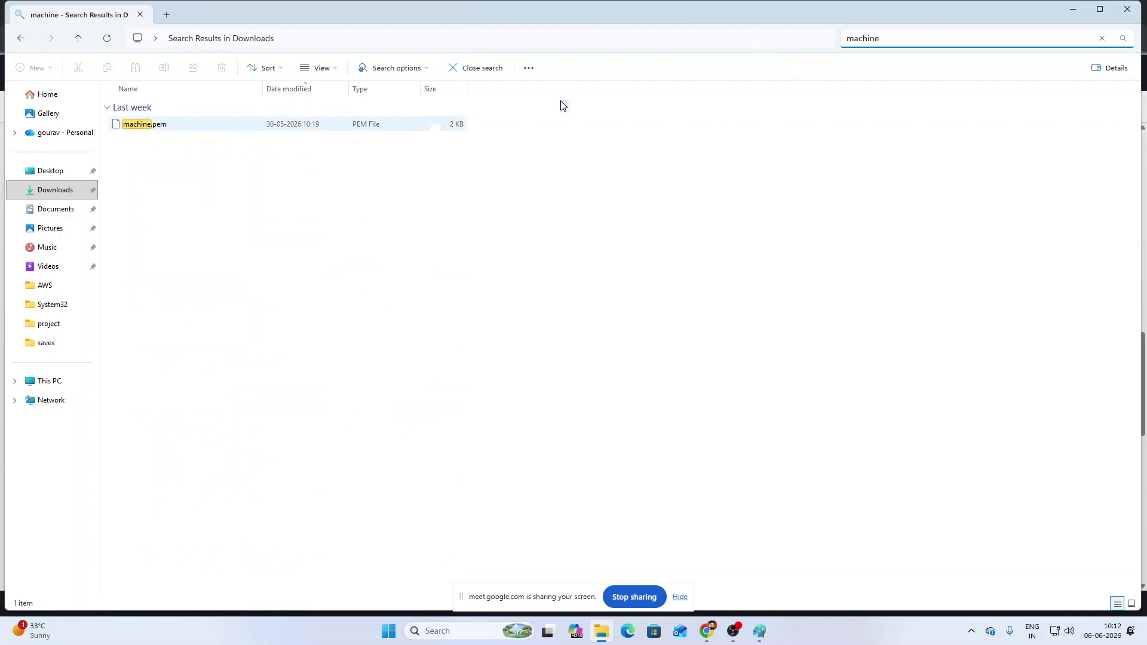
left_click(1074, 13)
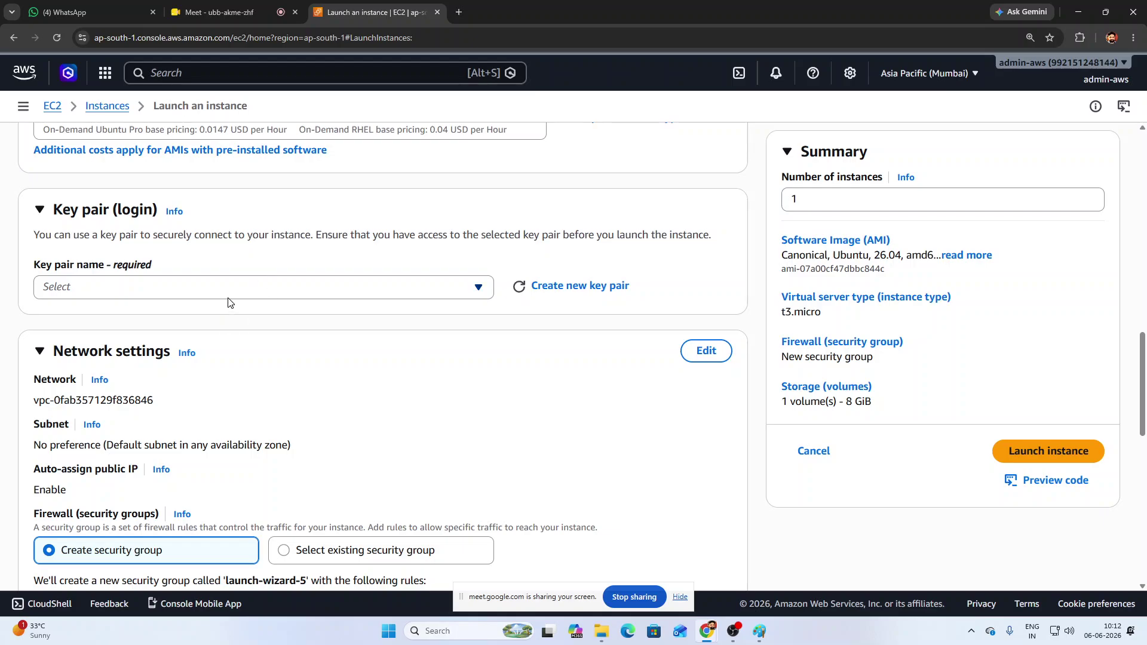
left_click(232, 288)
left_click(165, 402)
- Allow HTTP traffic from the internet in the new security group and launch the instance
scroll(439, 358, "down", 1)
scroll(434, 352, "down", 3)
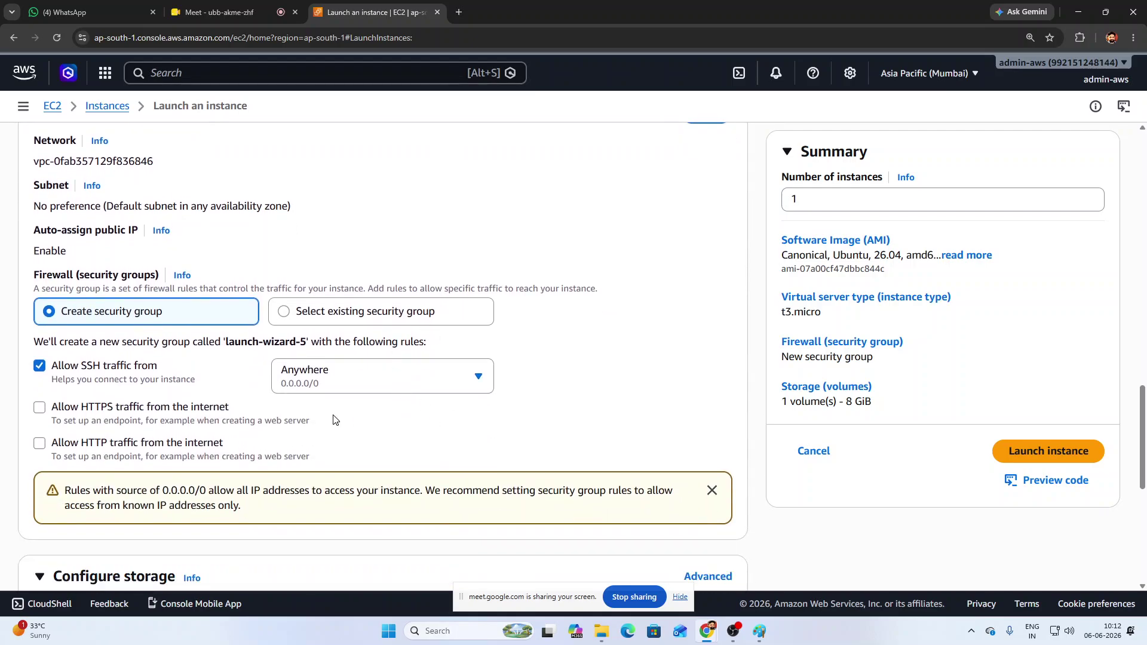
left_click(115, 445)
scroll(436, 421, "down", 6)
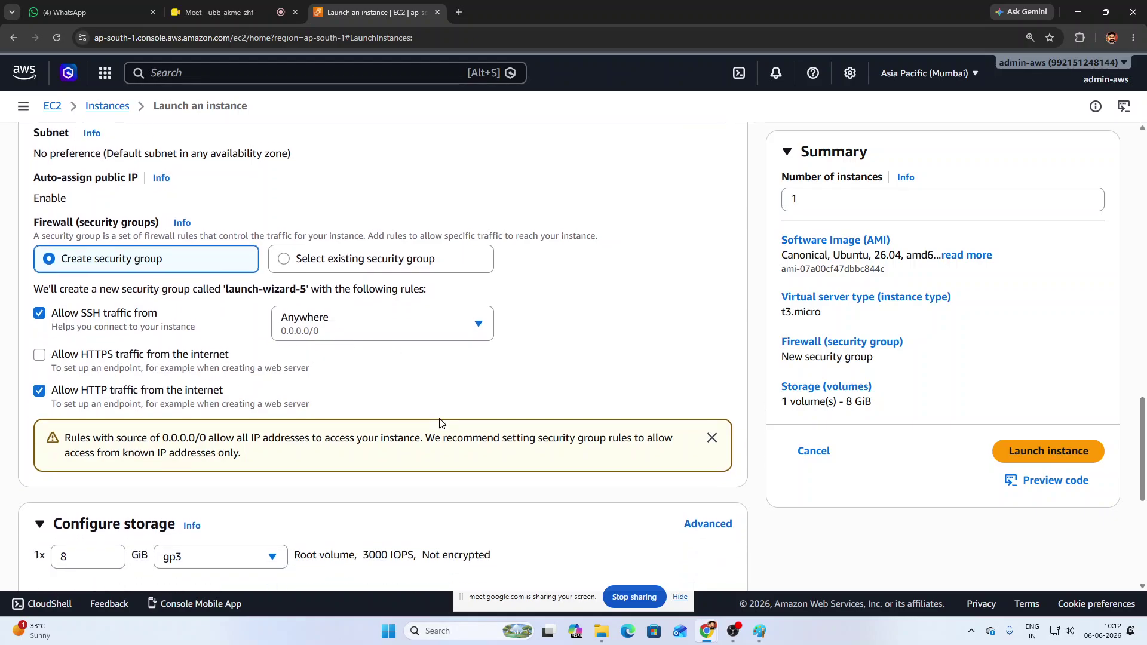
scroll(559, 396, "down", 1)
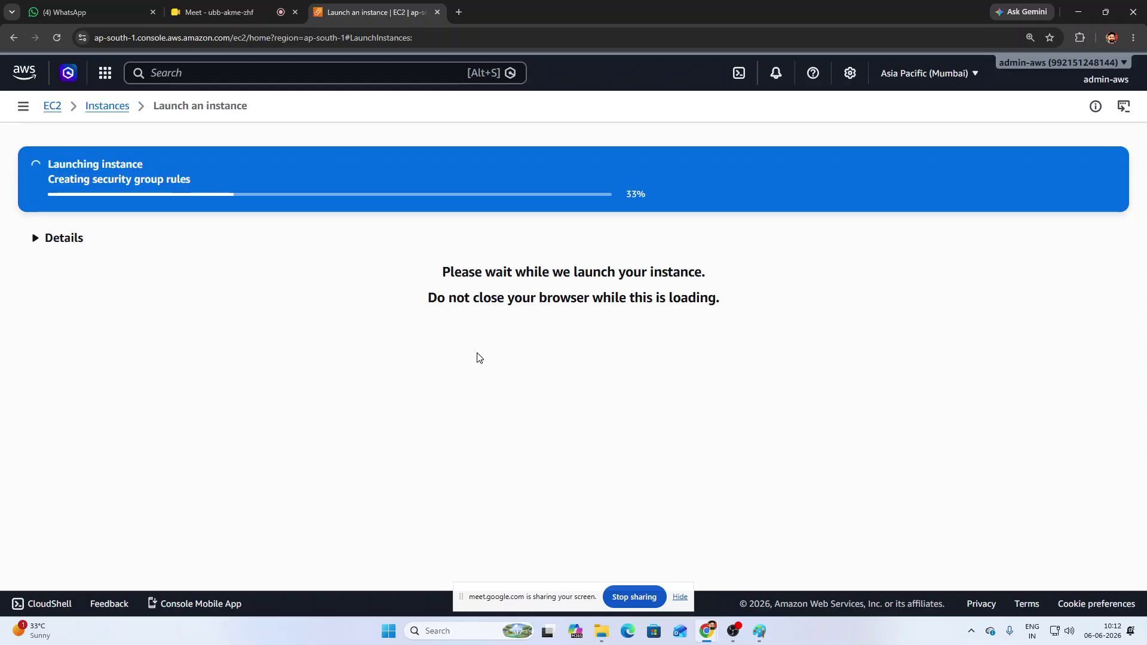
- Go to the EBS volumes list and open the form for creating a new volume
left_click(114, 107)
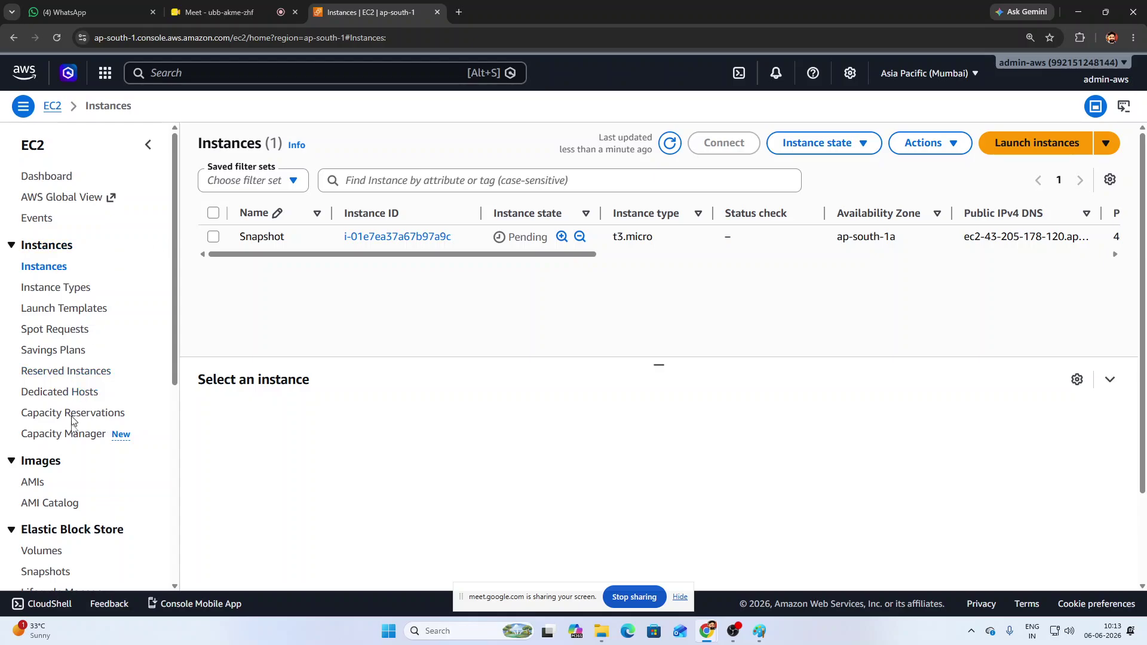
scroll(52, 496, "down", 2)
left_click(58, 441)
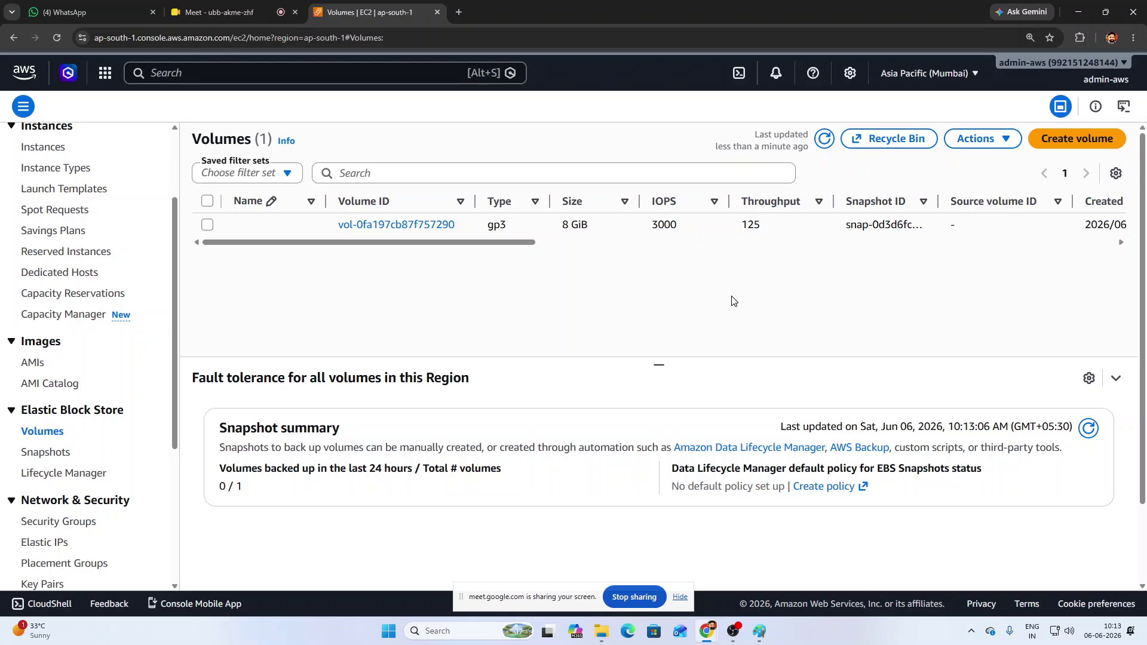
left_click(1072, 144)
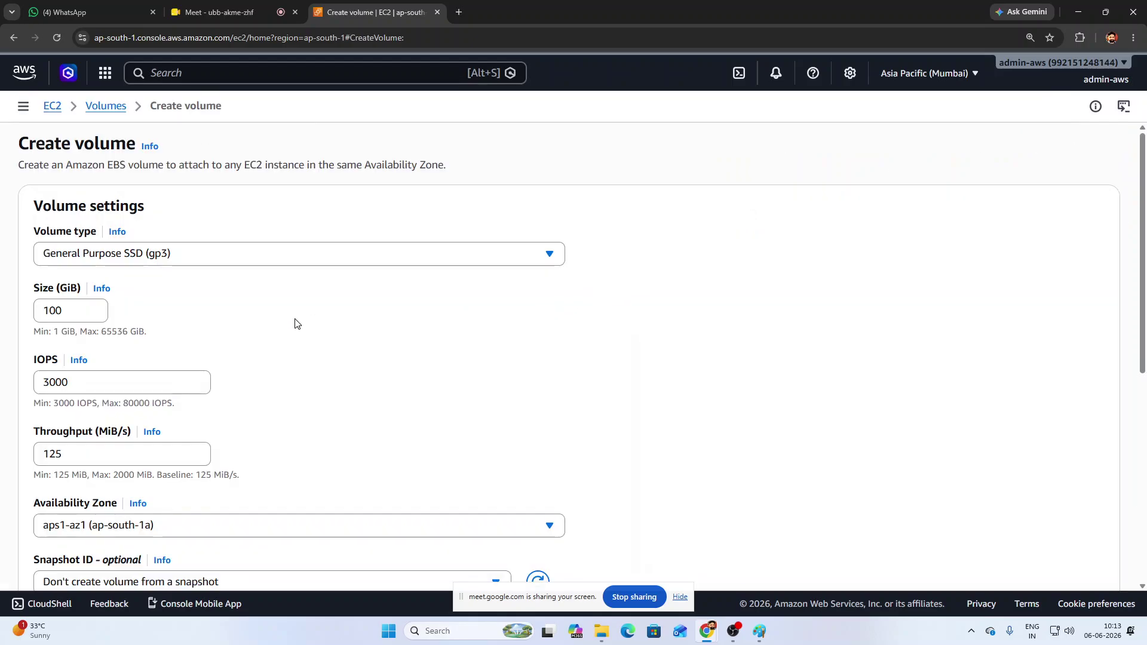
- Set the new volume's size to 5 GiB
double_click(46, 311)
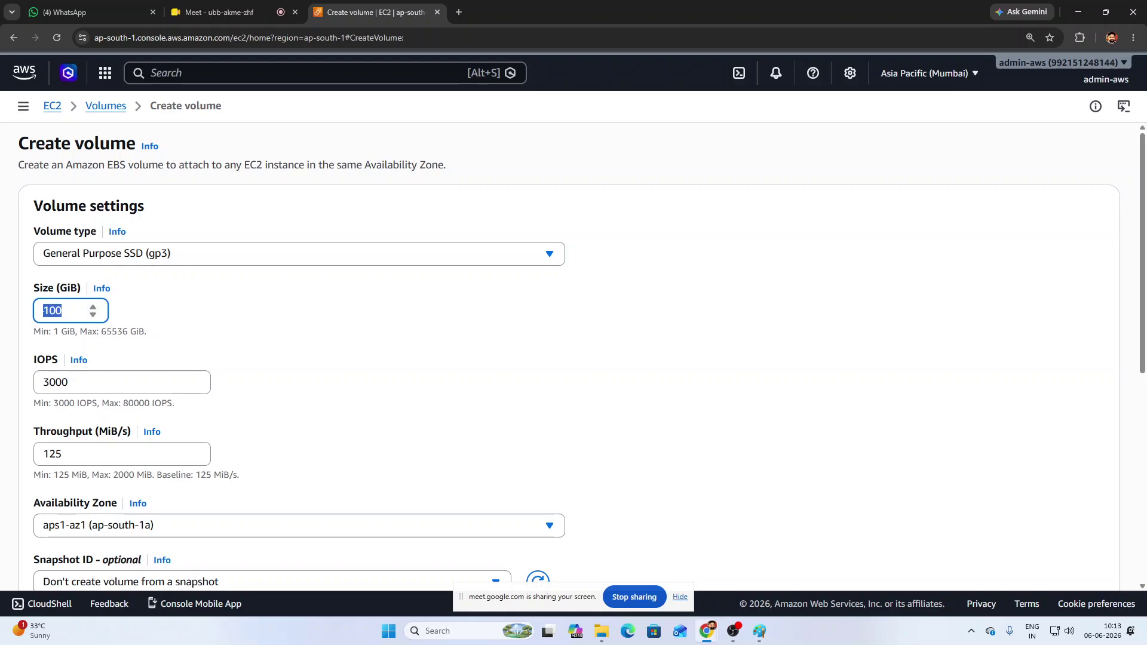
type("10")
scroll(185, 338, "down", 2)
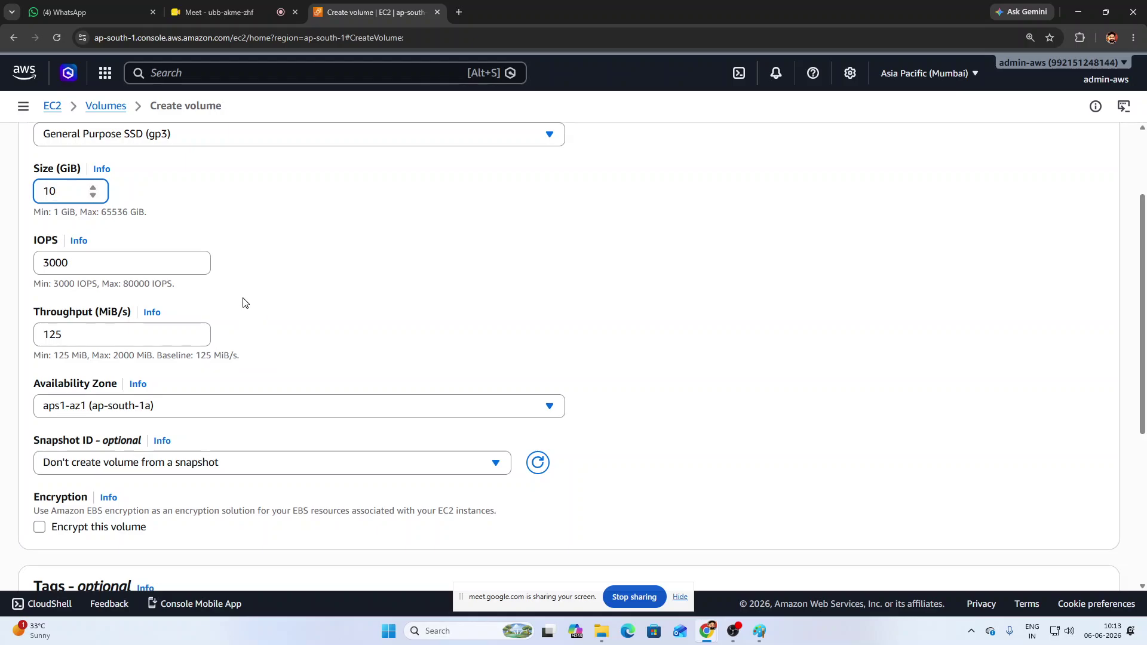
key("BackSpace")
key("BackSpace")
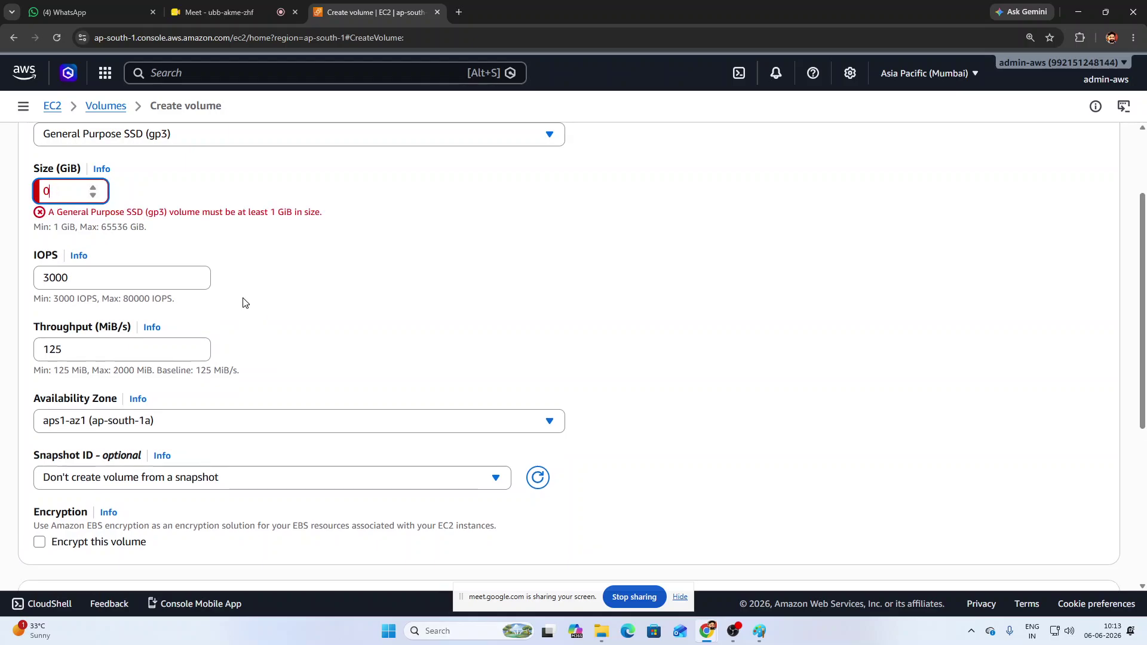
type("5")
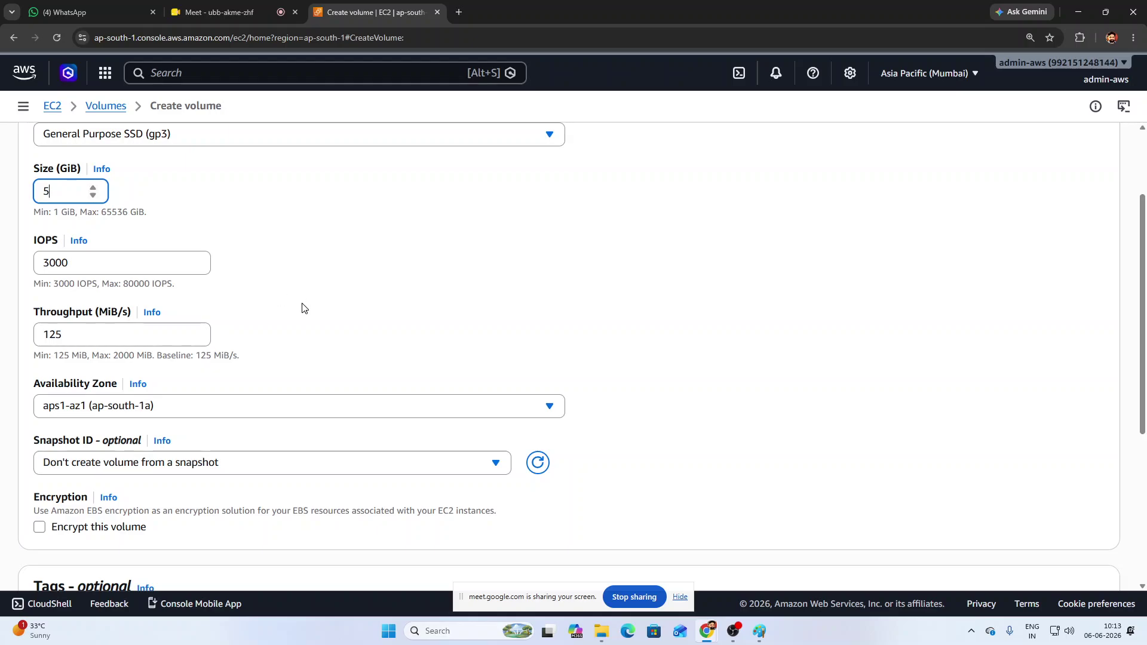
scroll(325, 294, "down", 1)
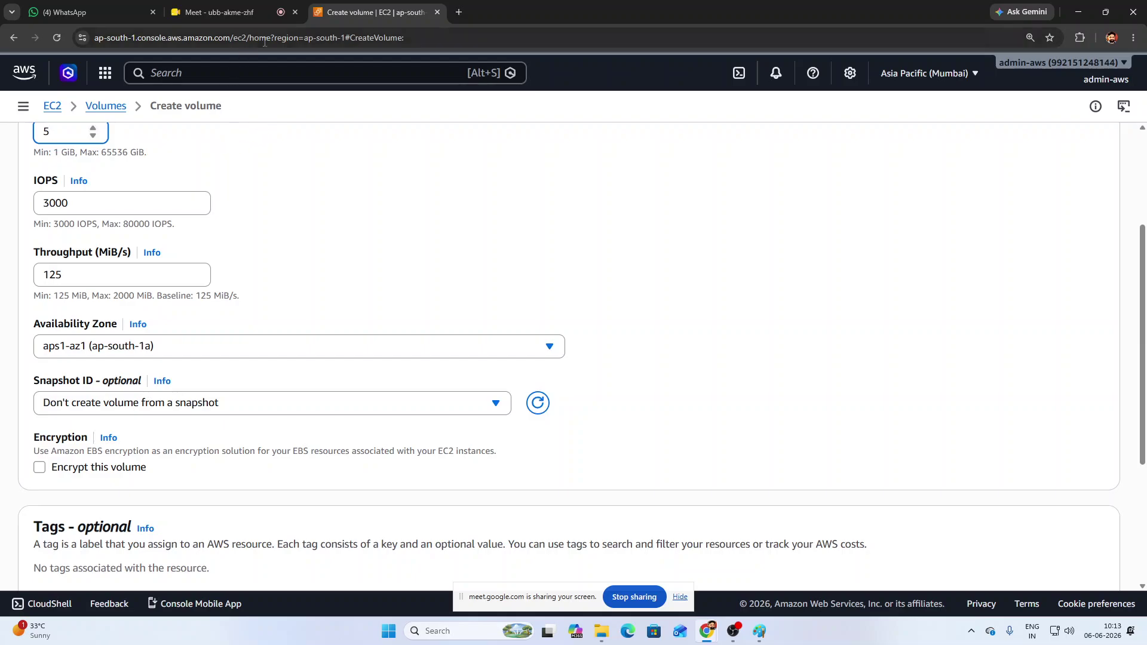
- Check the instance's availability zone in a duplicate console tab and compare it with the zone in the volume form
right_click(345, 9)
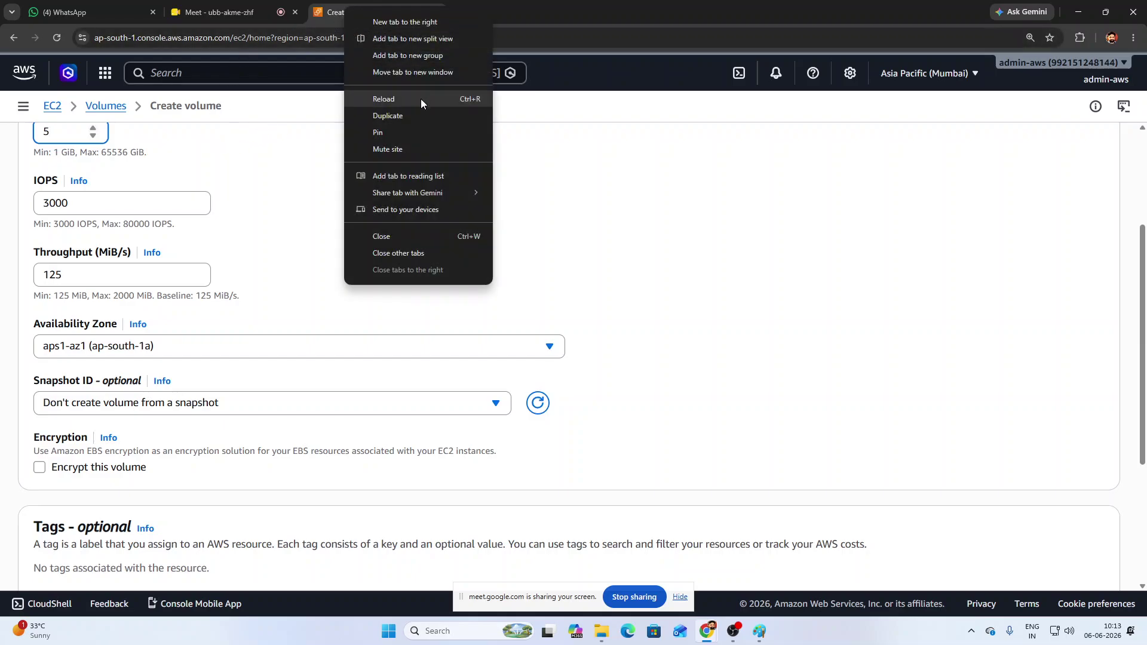
left_click(394, 116)
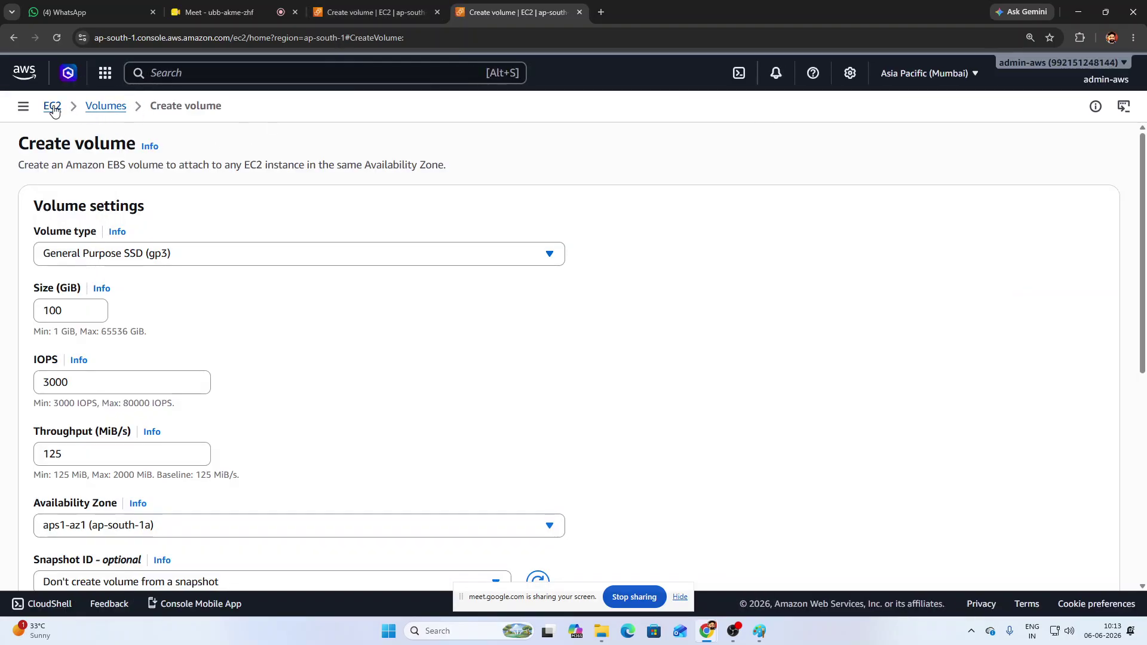
left_click(52, 107)
left_click(43, 267)
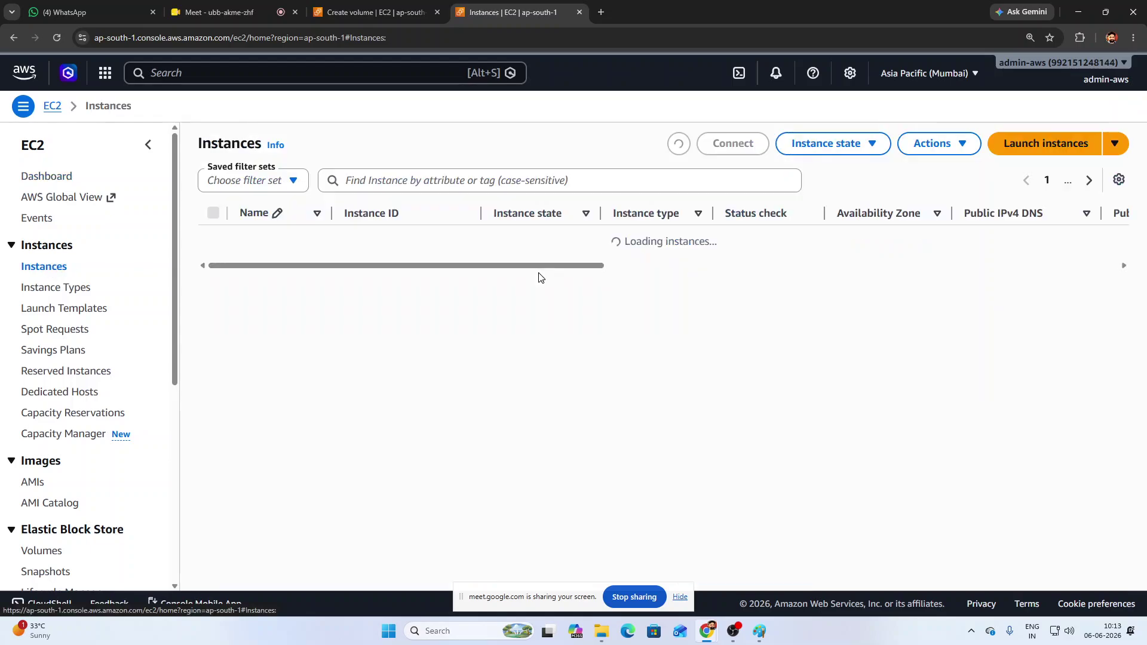
left_click_drag(530, 256, 607, 263)
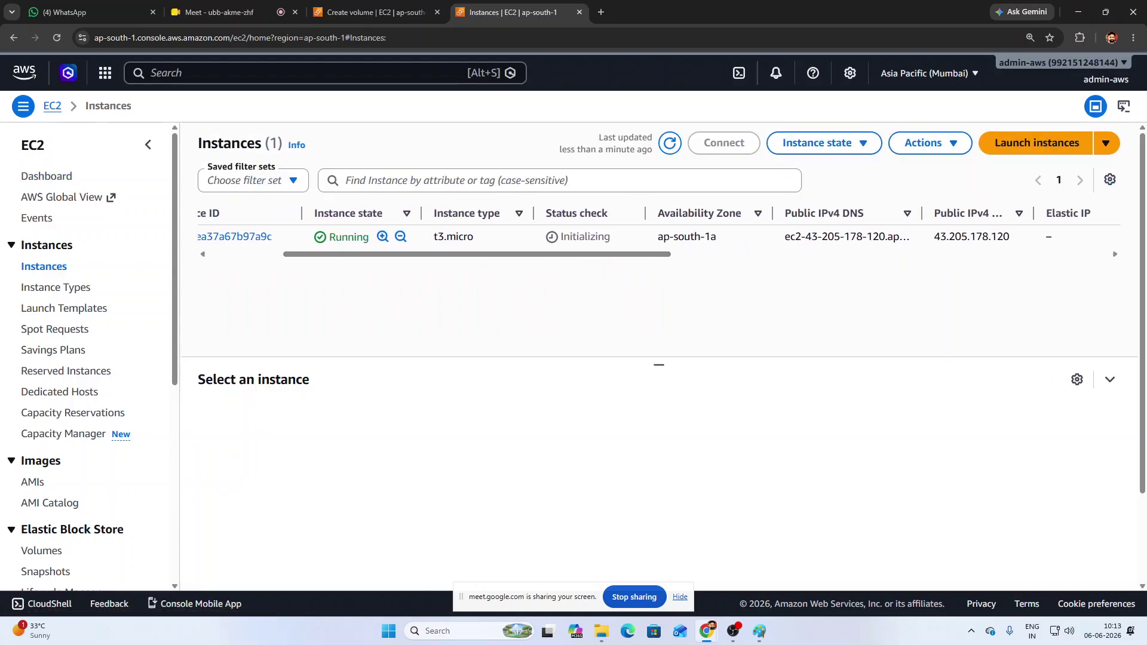
left_click(389, 12)
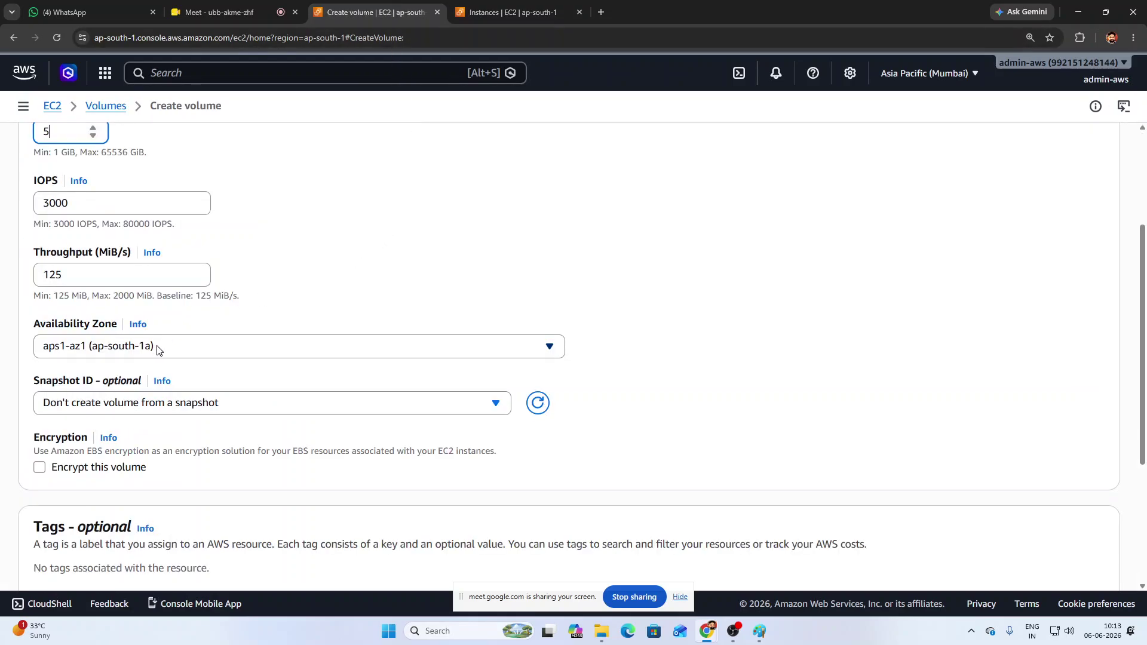
scroll(158, 340, "down", 1)
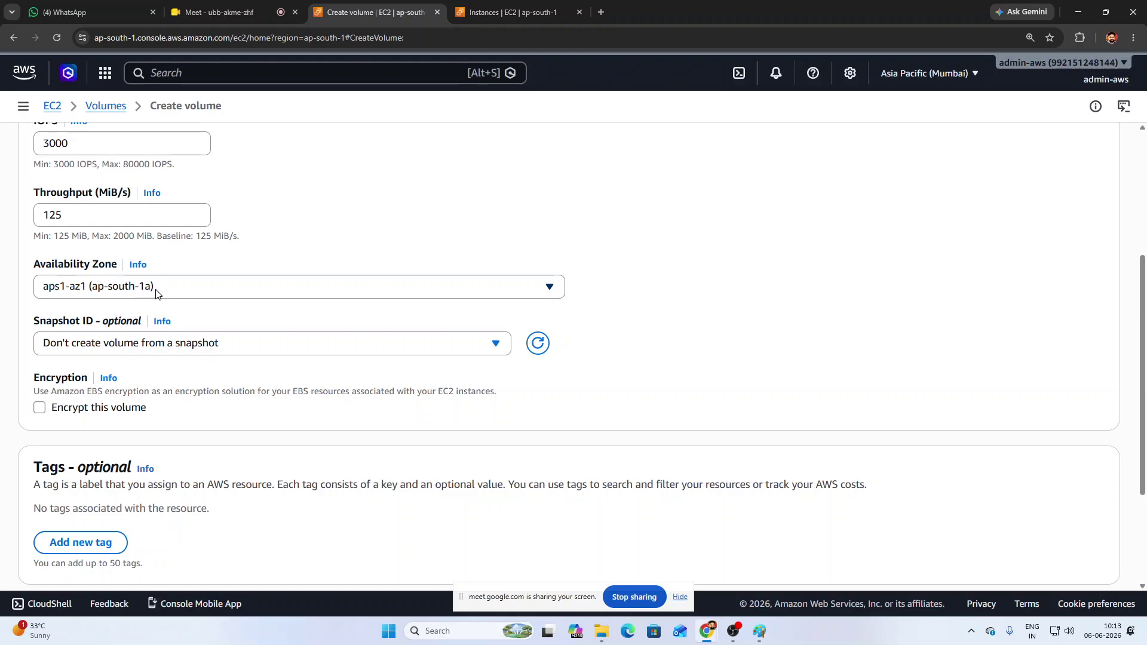
- Create the volume with the remaining default settings and refresh the volumes list
scroll(254, 313, "down", 3)
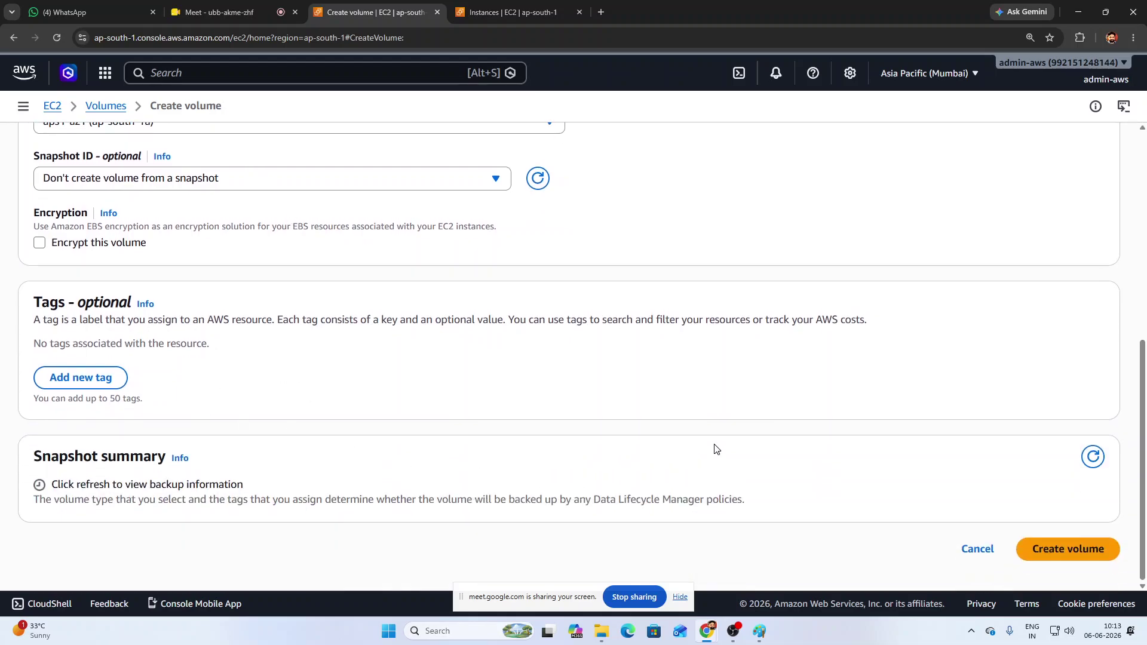
left_click(1076, 548)
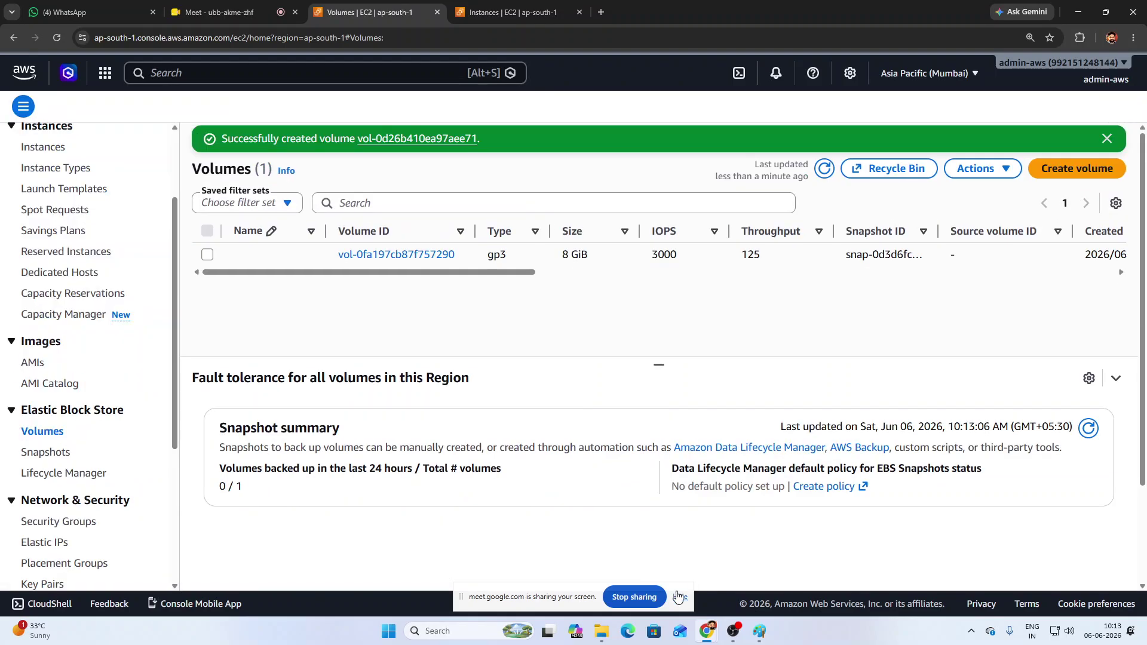
left_click(679, 598)
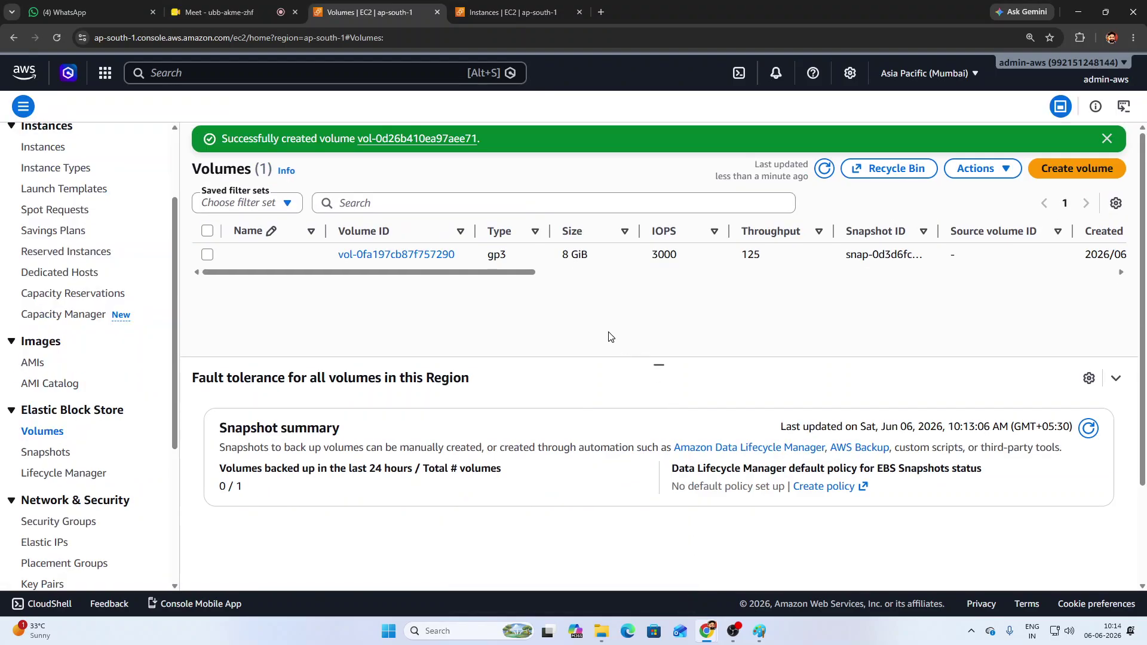
left_click(825, 170)
- Attach the new 5 GiB volume to the running Snapshot instance with the device name /dev/sdd
left_click(557, 278)
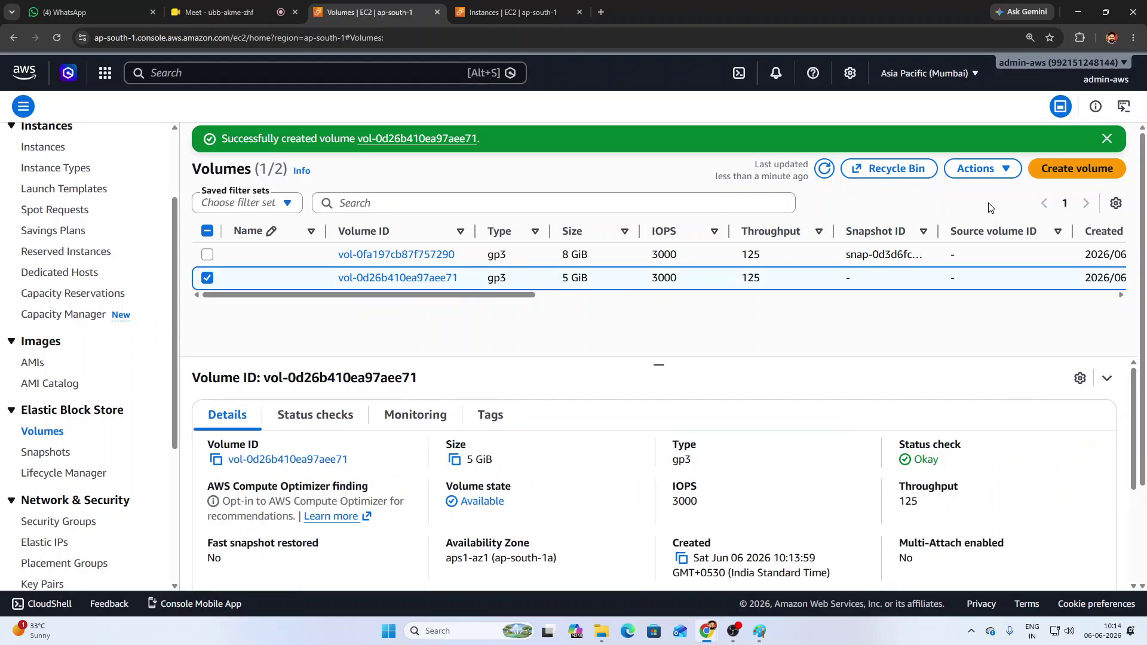
left_click(997, 178)
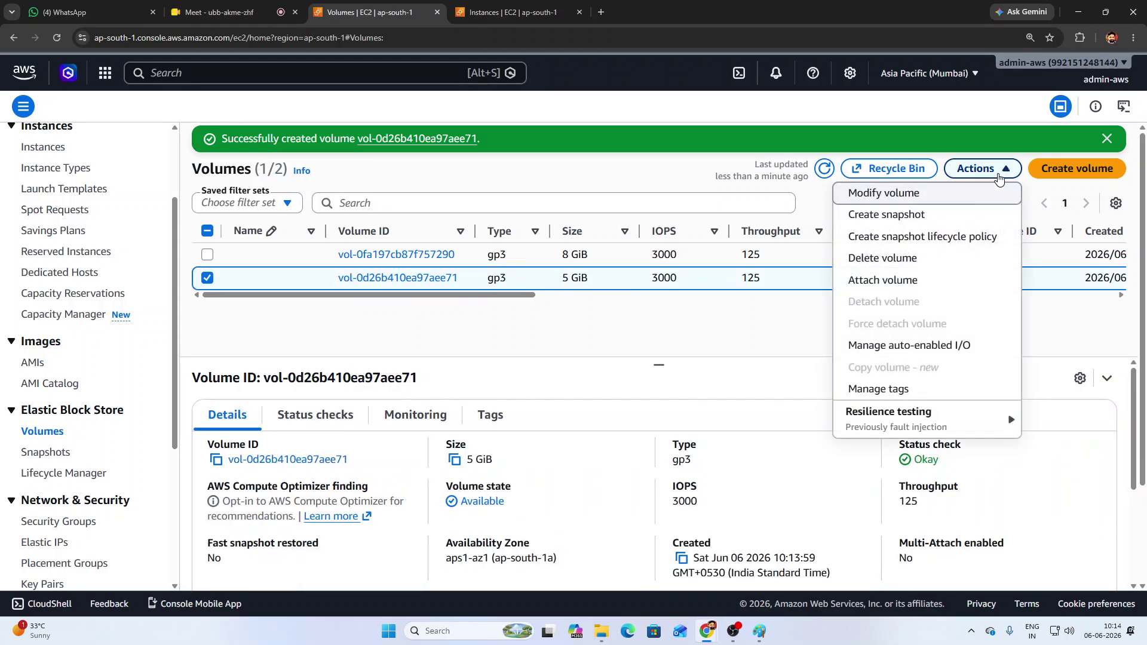
left_click(883, 282)
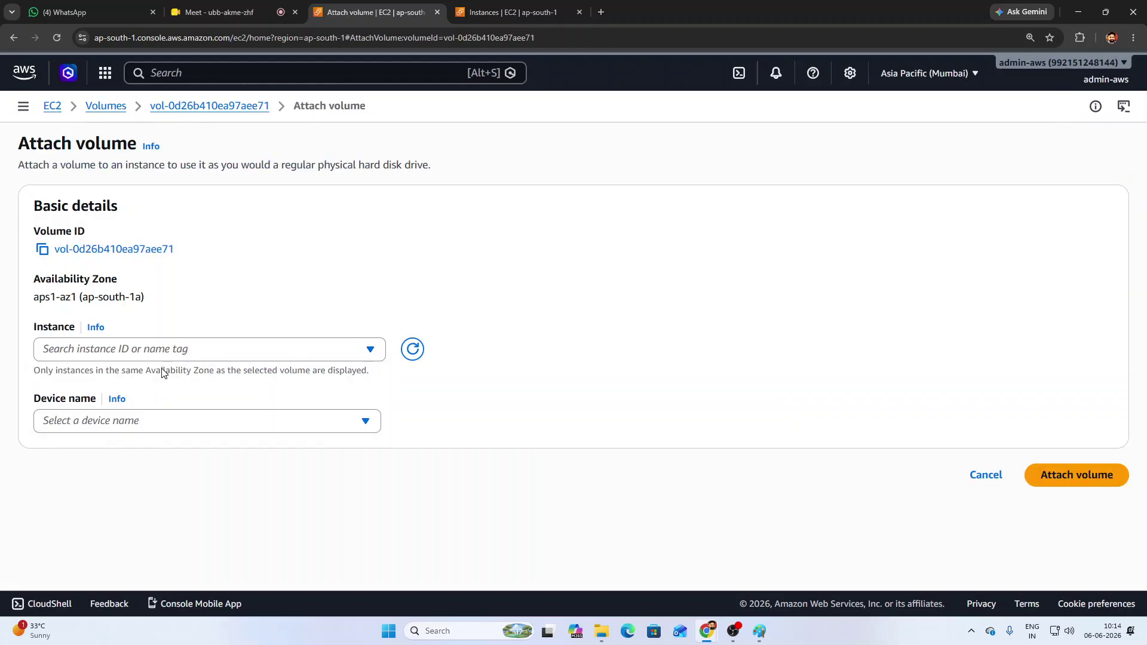
left_click(135, 351)
left_click(141, 410)
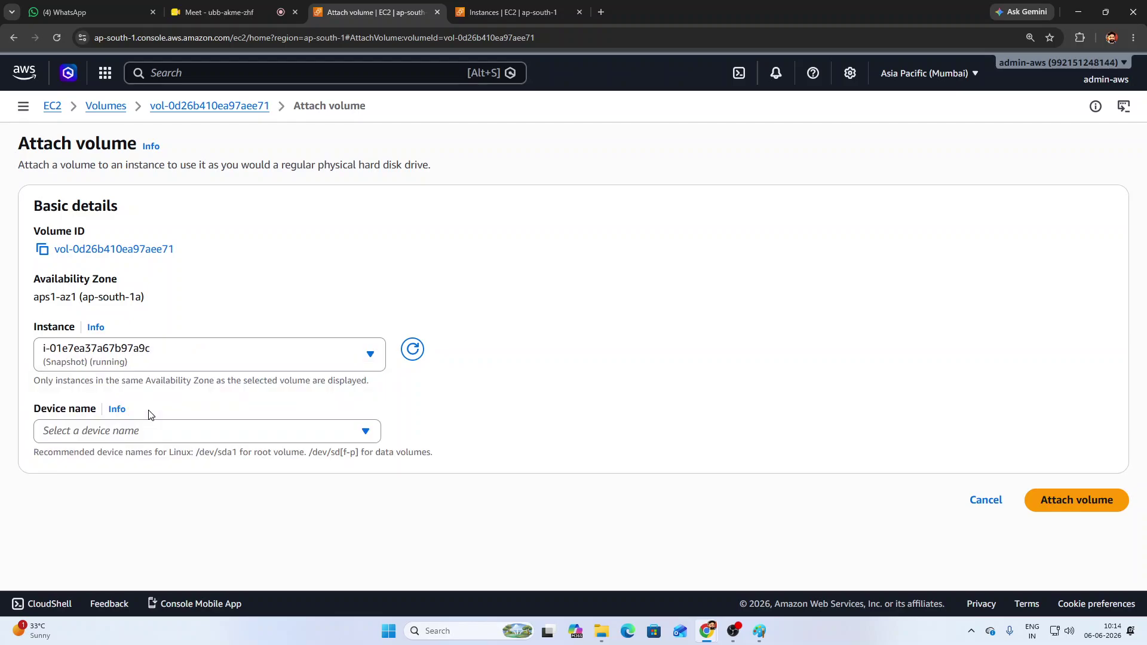
left_click(155, 432)
left_click(120, 338)
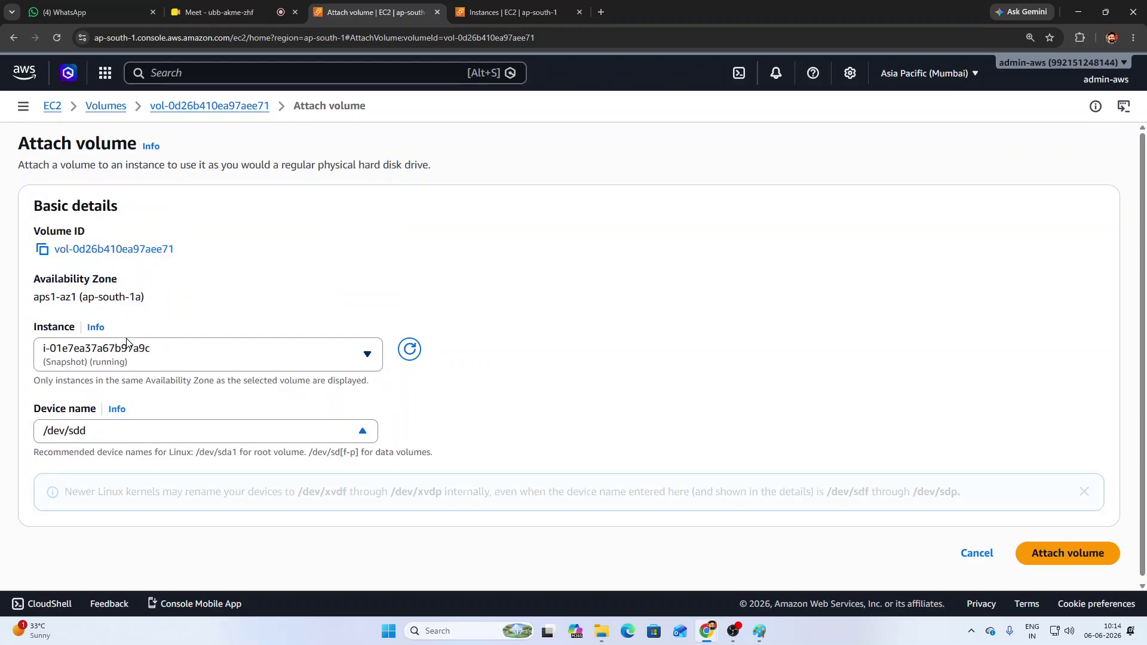
left_click(1048, 554)
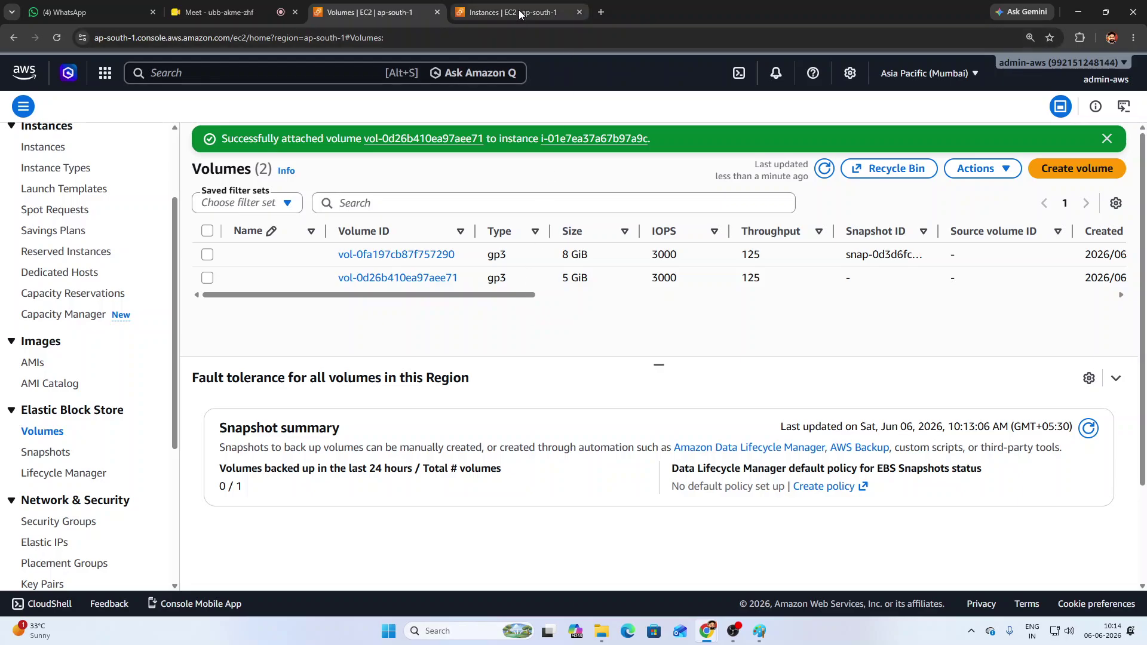
- Connect to the Snapshot instance through EC2 Instance Connect using its public IP and the username ubuntu
left_click(487, 6)
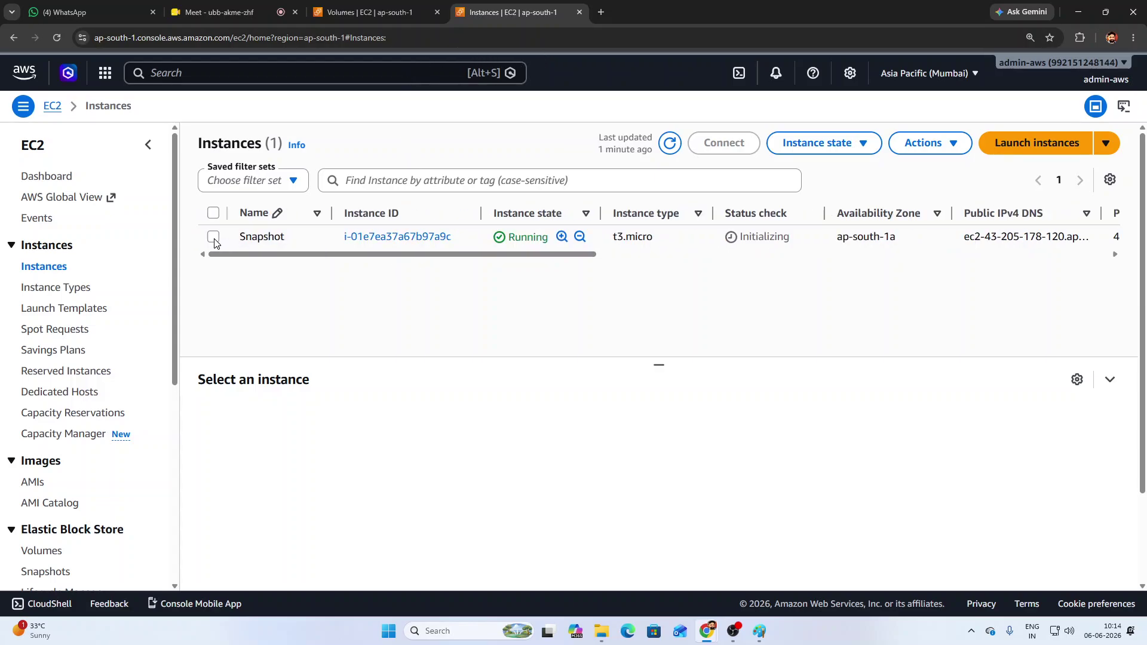
left_click(214, 237)
left_click(724, 143)
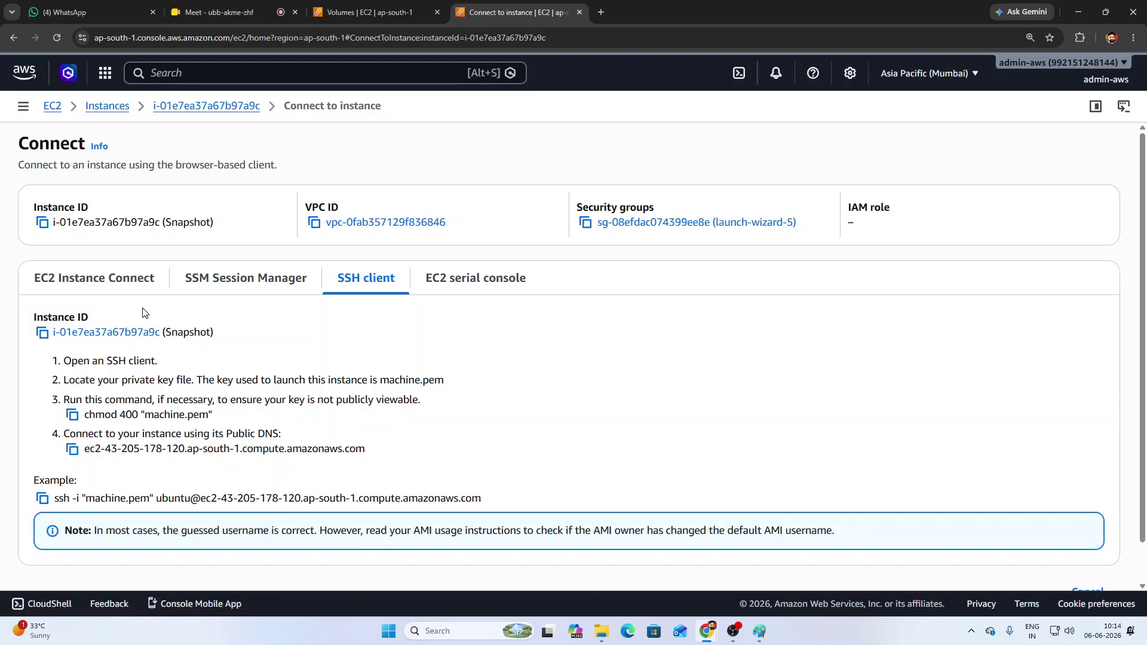
left_click(95, 279)
scroll(351, 350, "down", 2)
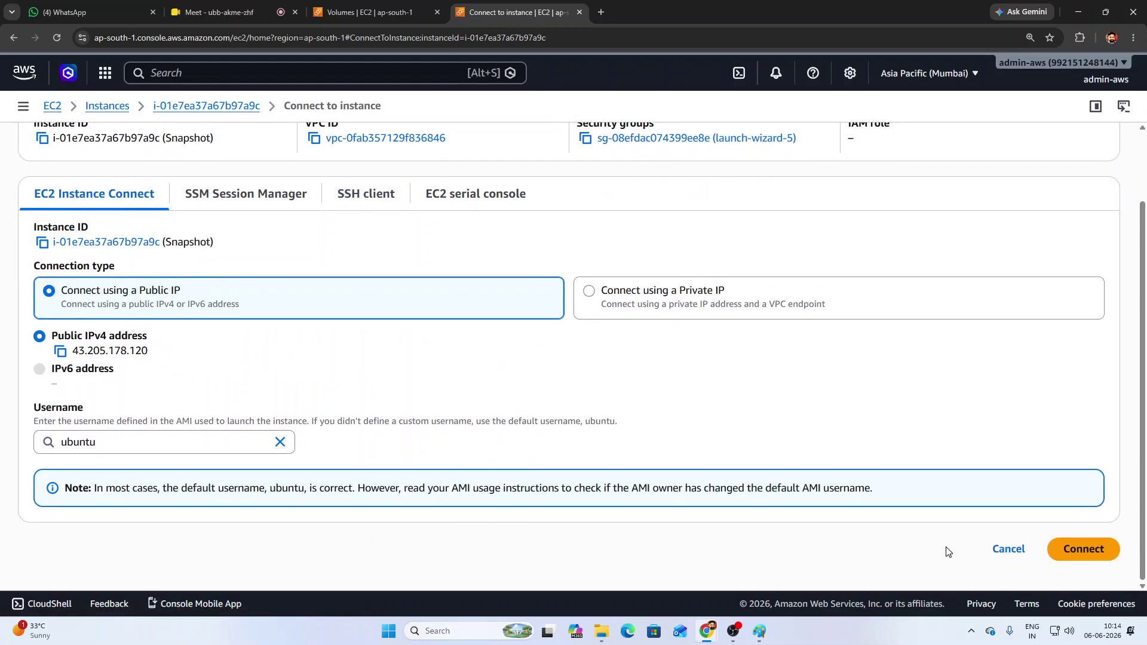
left_click(1084, 550)
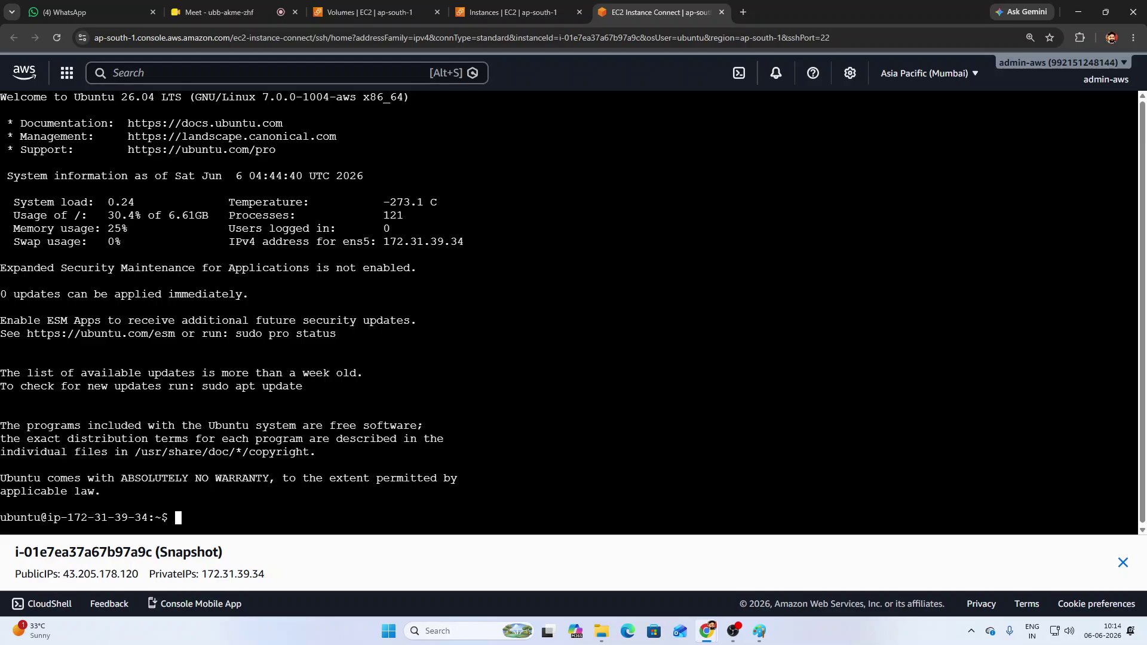
- Switch the instance's terminal session to the root user with sudo su
key("ctrl+plus")
key("ctrl+plus")
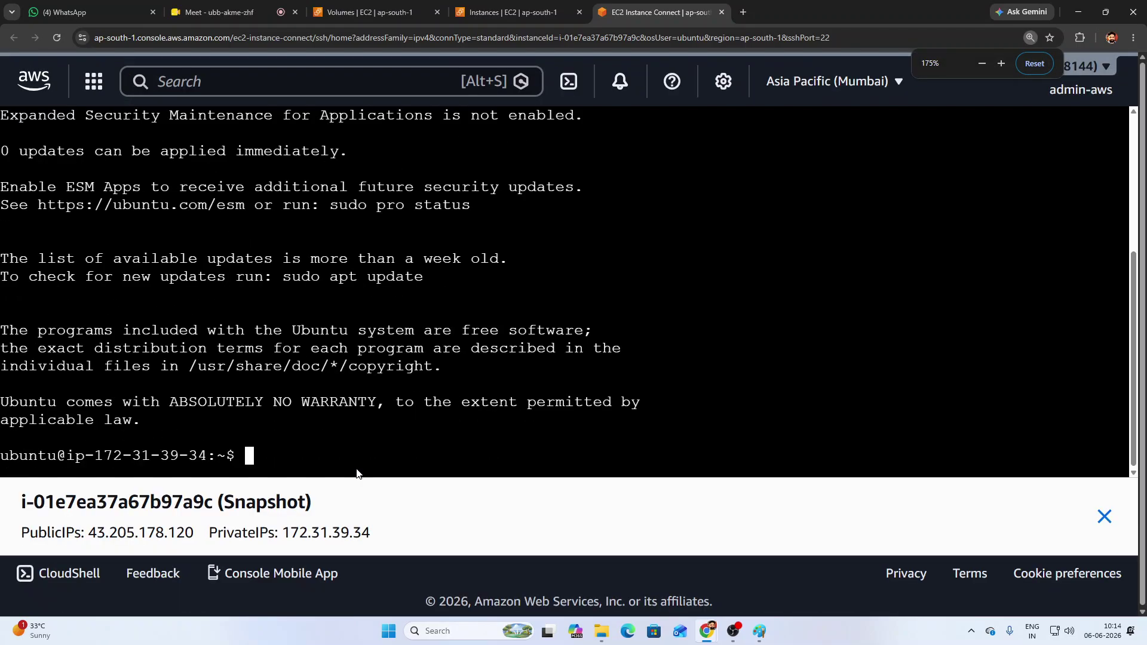
type("sudo su")
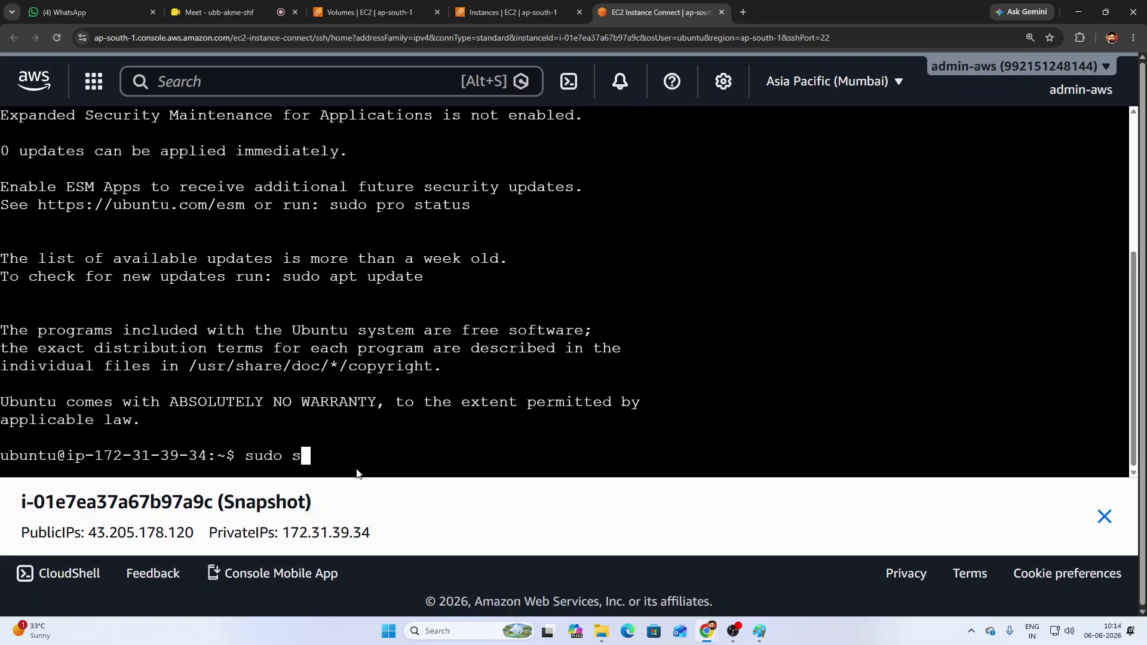
key("Return")
key("Return")
key("Return")
key("Return")
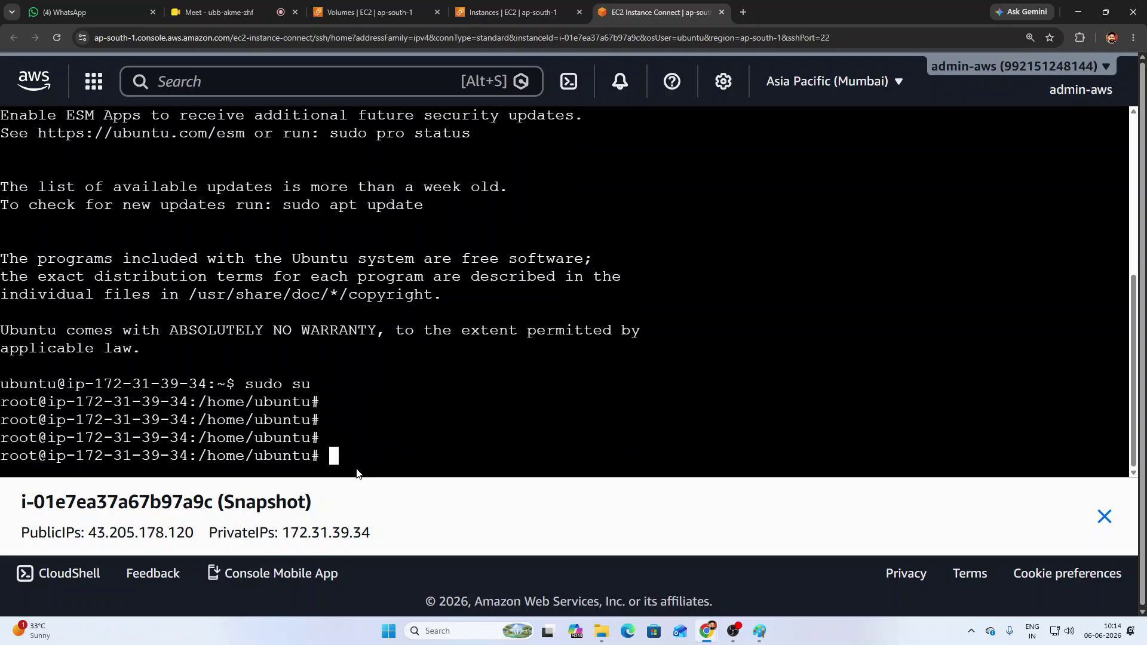
- List the block devices with lsblk and examine the name and size of the attached volume
type("lsblk")
key("Return")
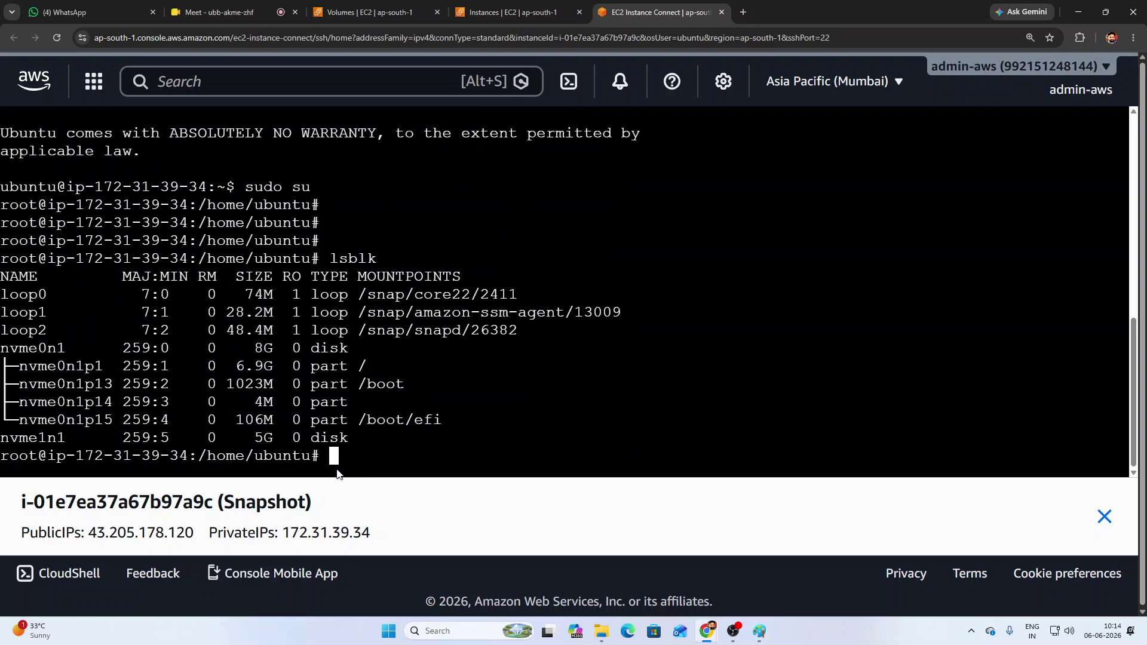
left_click_drag(246, 438, 356, 443)
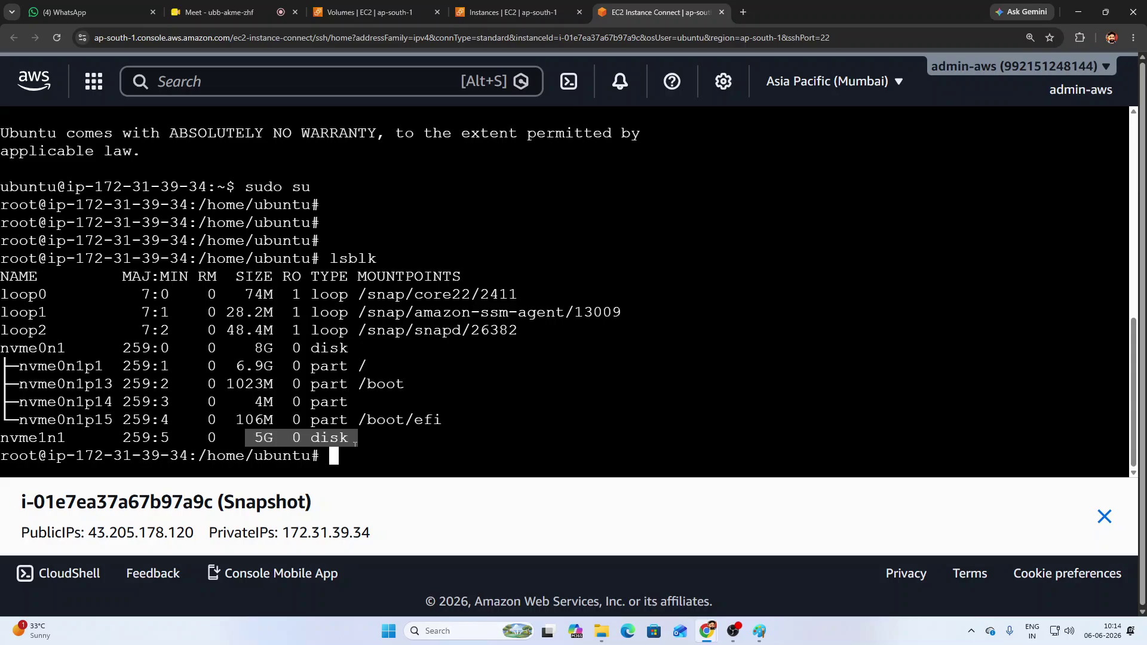
left_click_drag(19, 439, 87, 444)
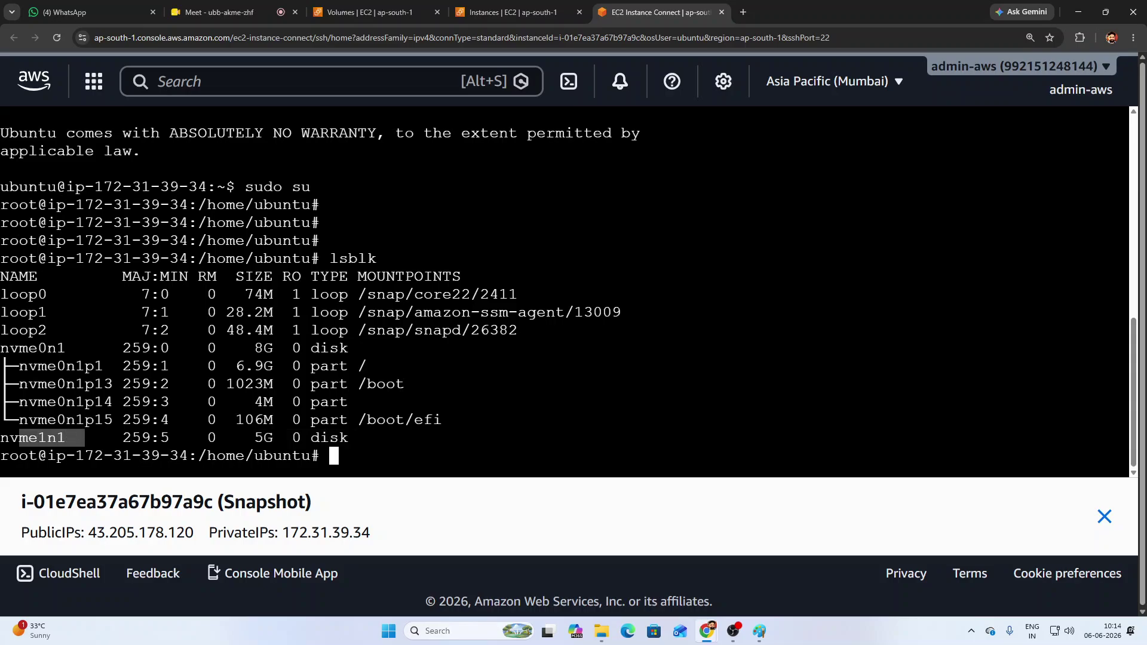
left_click(352, 467)
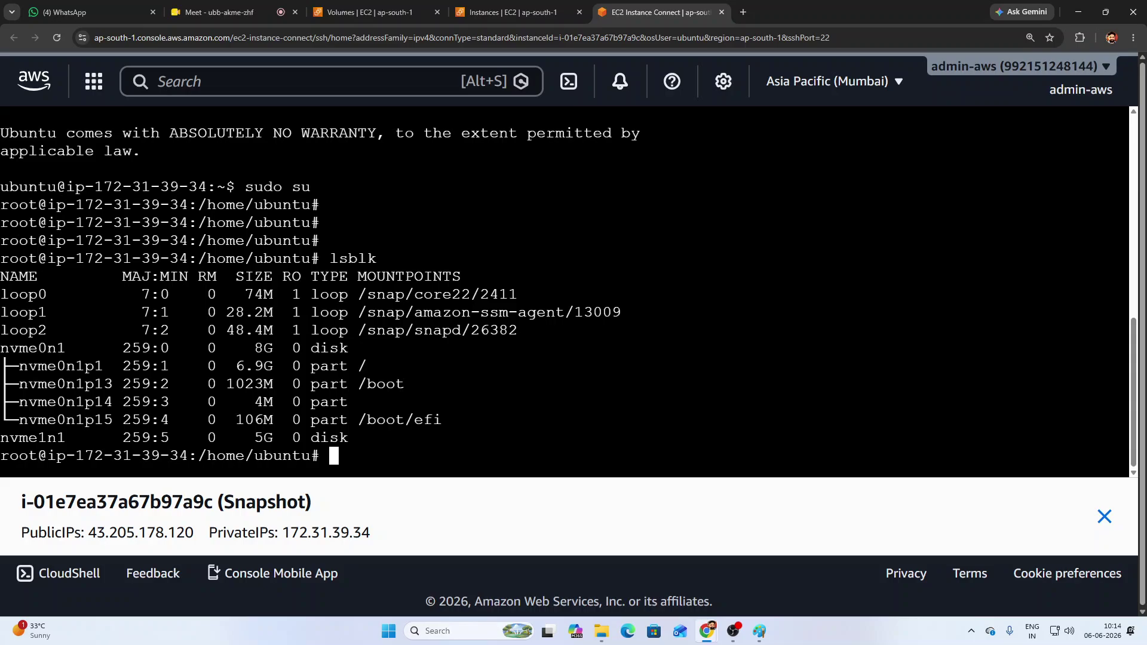
- Check whether /dev/nvme1n1 already has a file system using file -s
type("file -s /dev/")
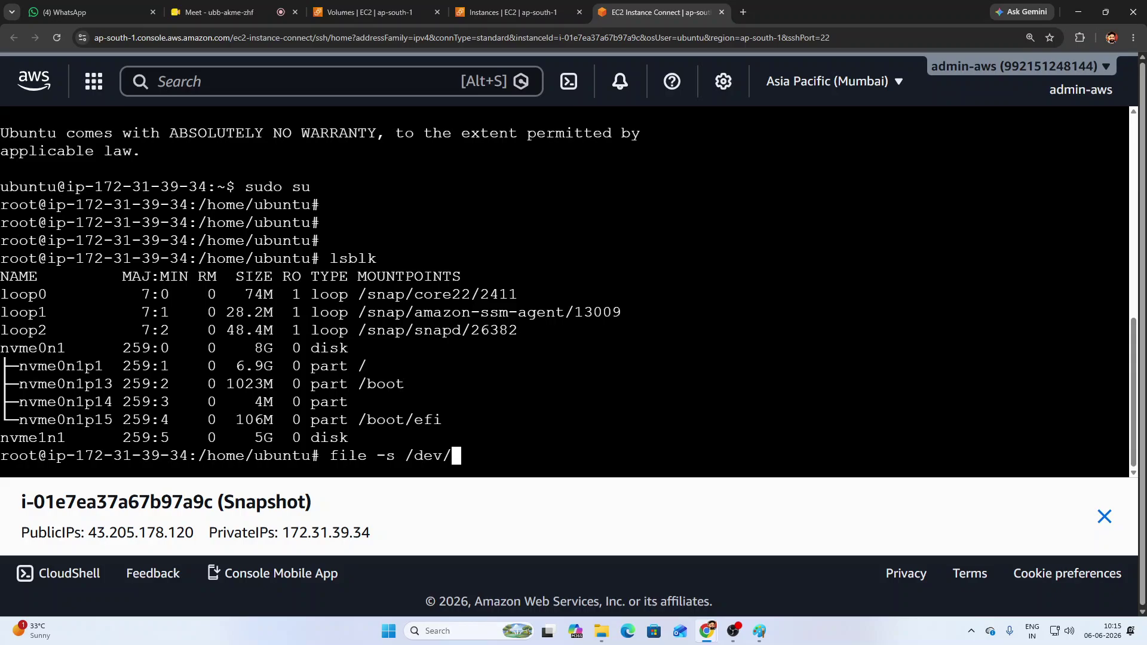
type("nvme1n1")
key("Return")
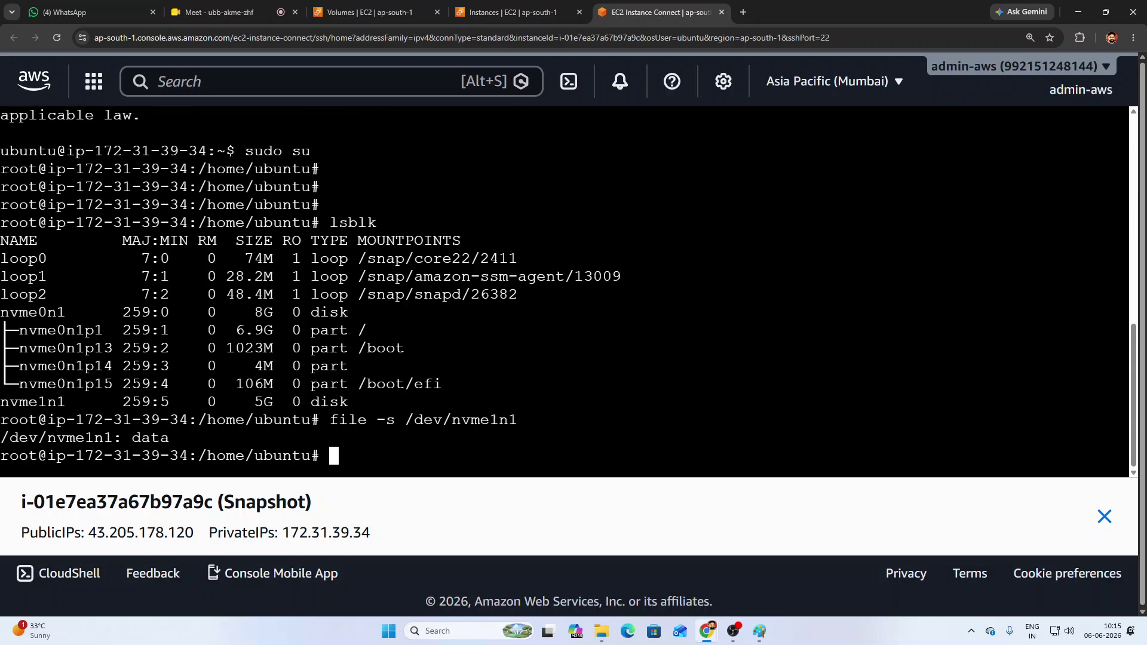
double_click(150, 438)
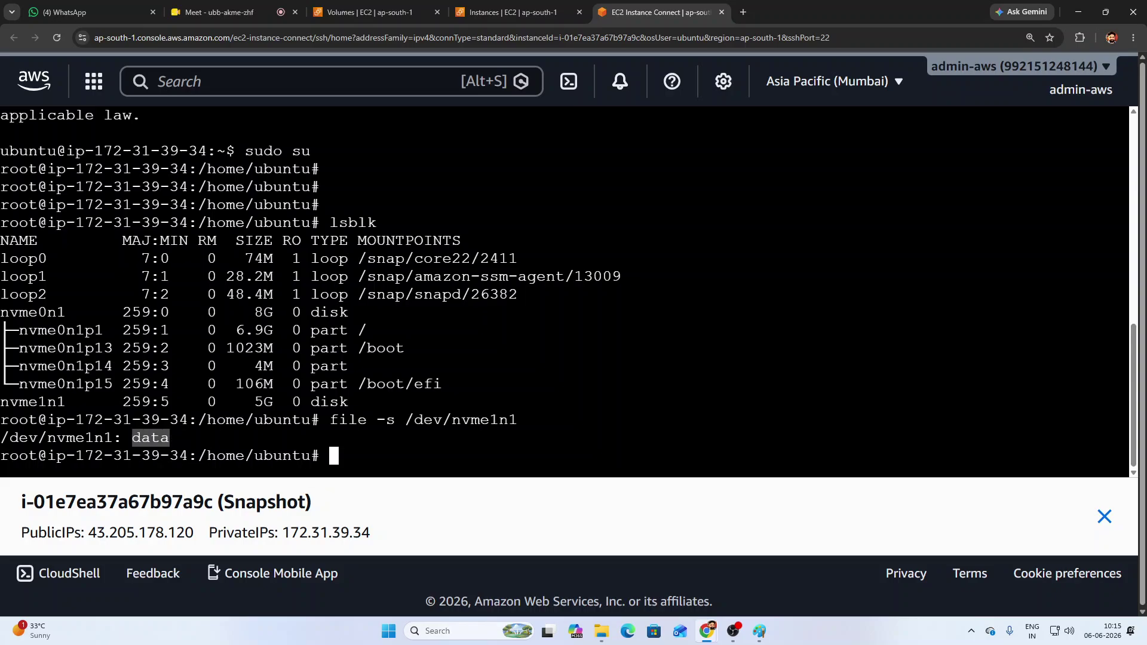
left_click(349, 469)
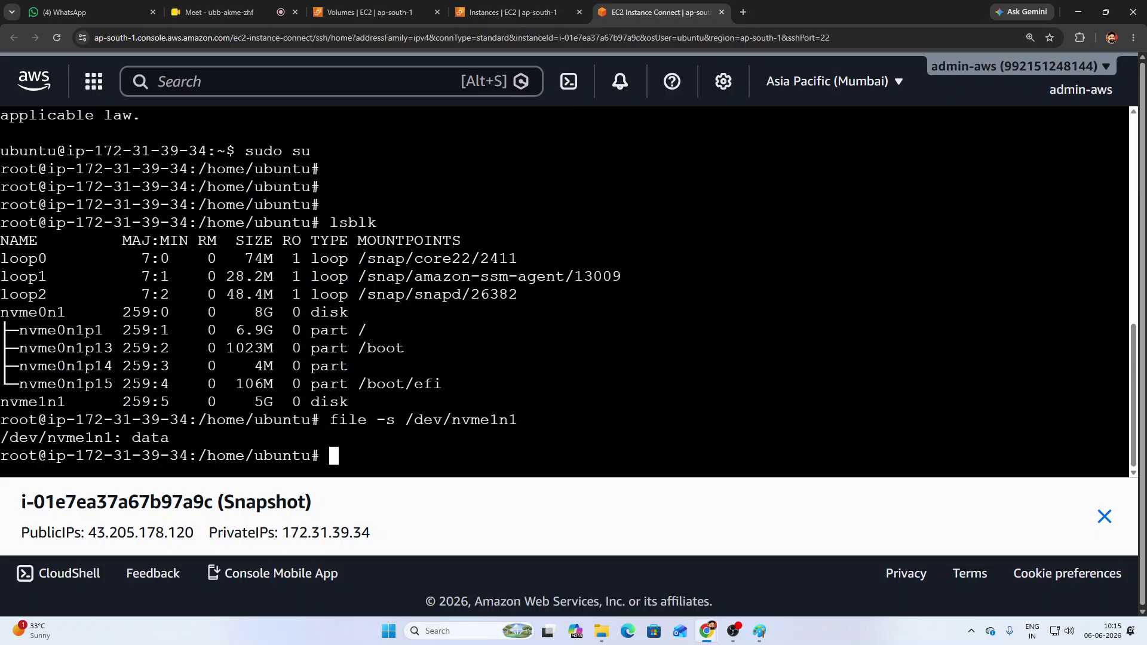
- Format /dev/nvme1n1 with an ext4 file system using mkfs.ext4
type("mkfs.ext4")
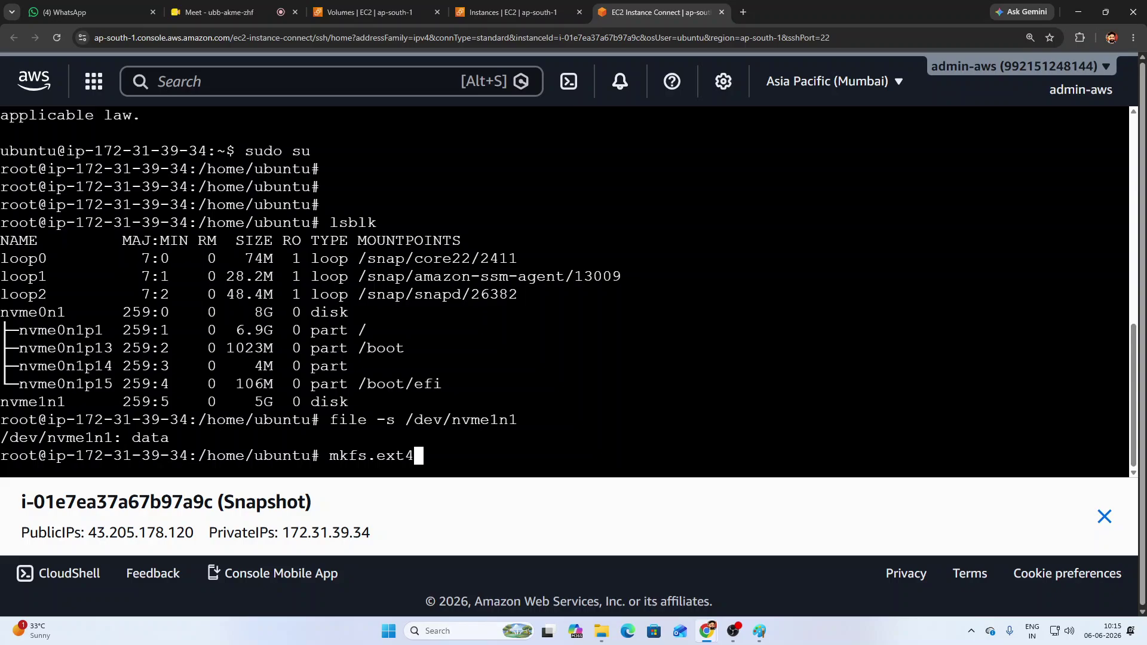
type(" /dev/nvme")
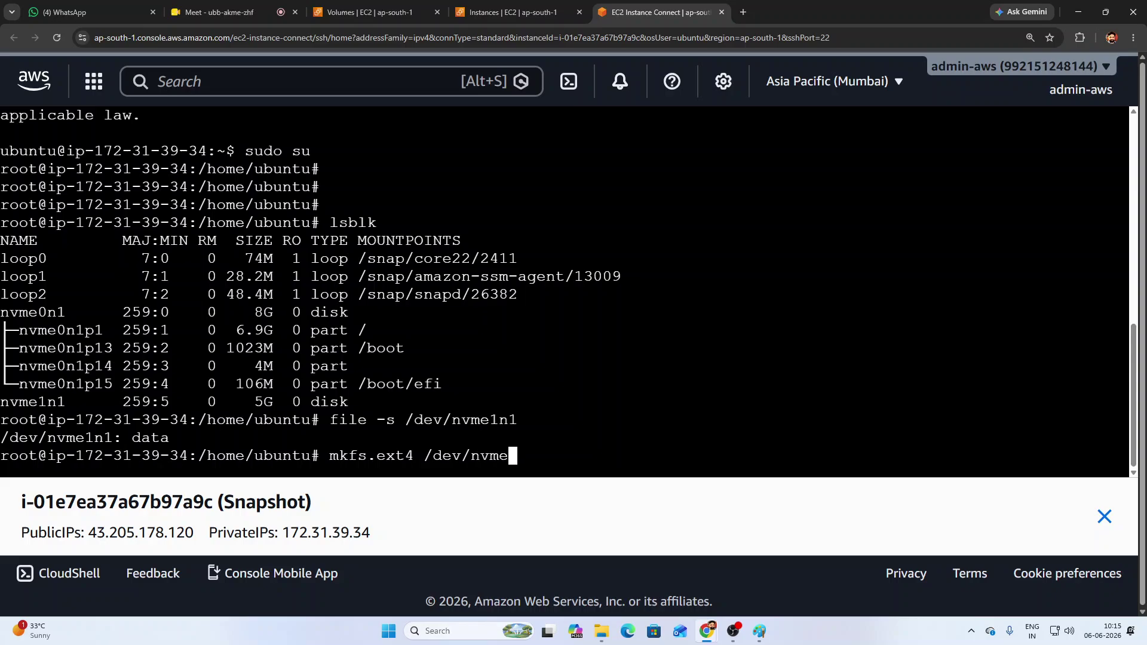
type("1n1")
key("Return")
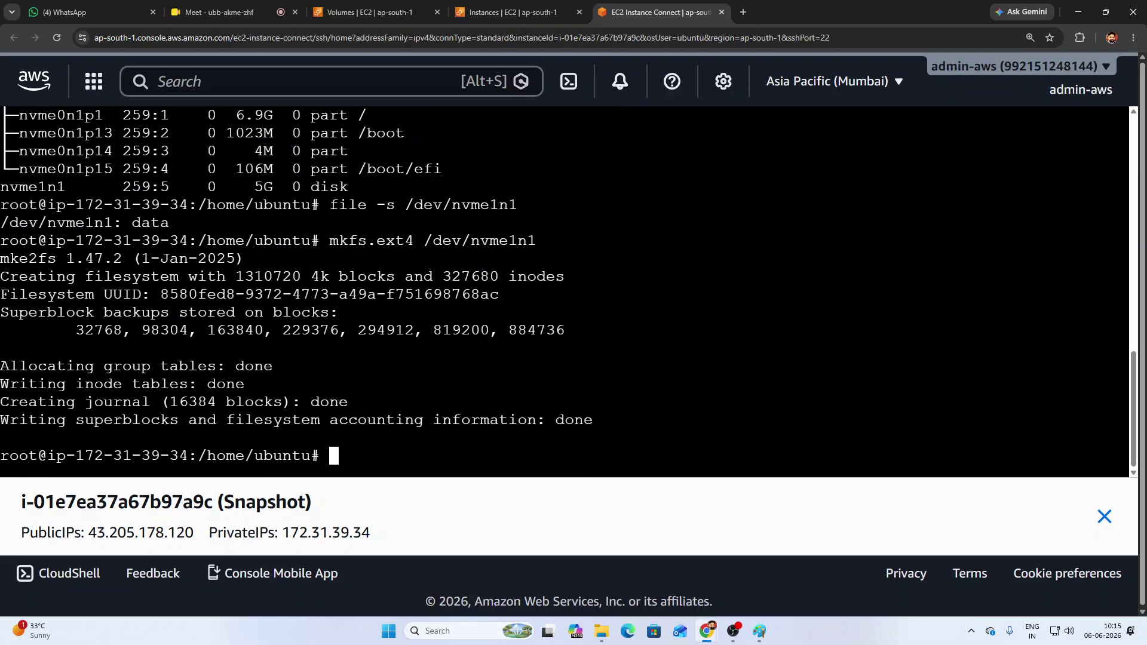
- Rerun file -s on /dev/nvme1n1 and examine the reported file system type after formatting
key("Up")
key("Up")
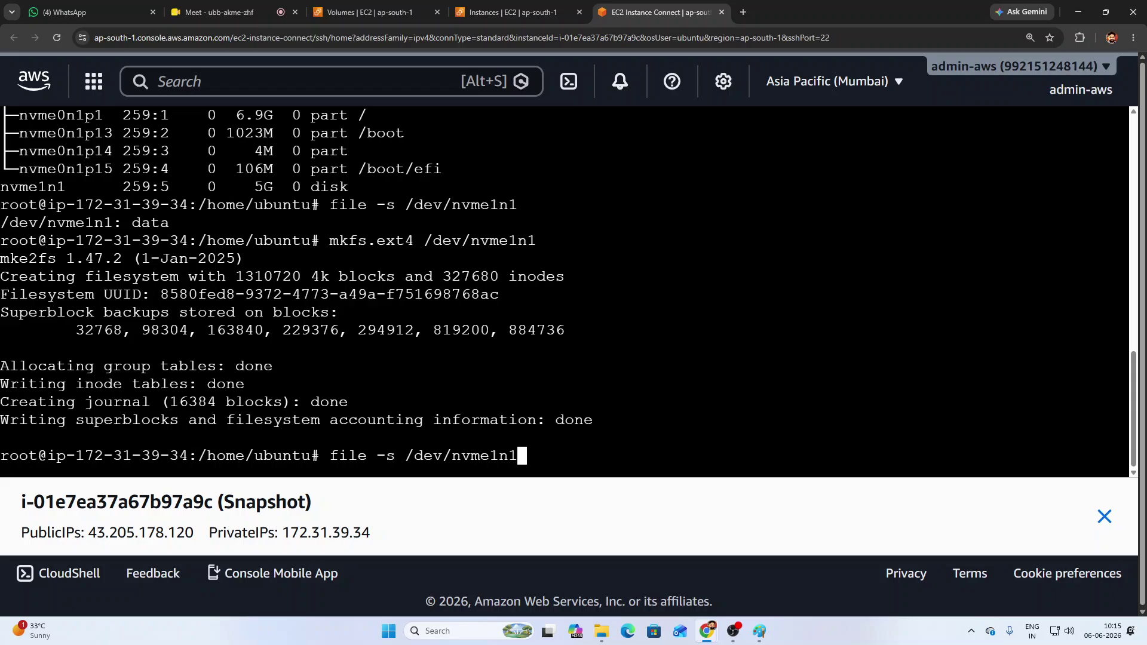
key("Return")
left_click_drag(264, 420, 301, 421)
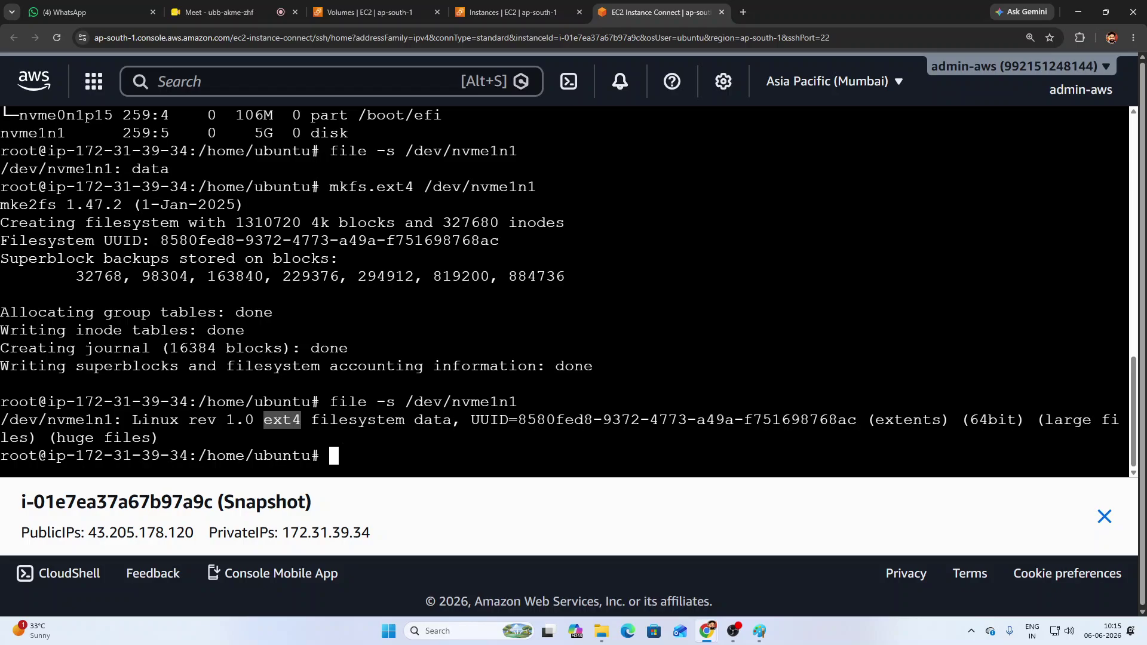
left_click(349, 415)
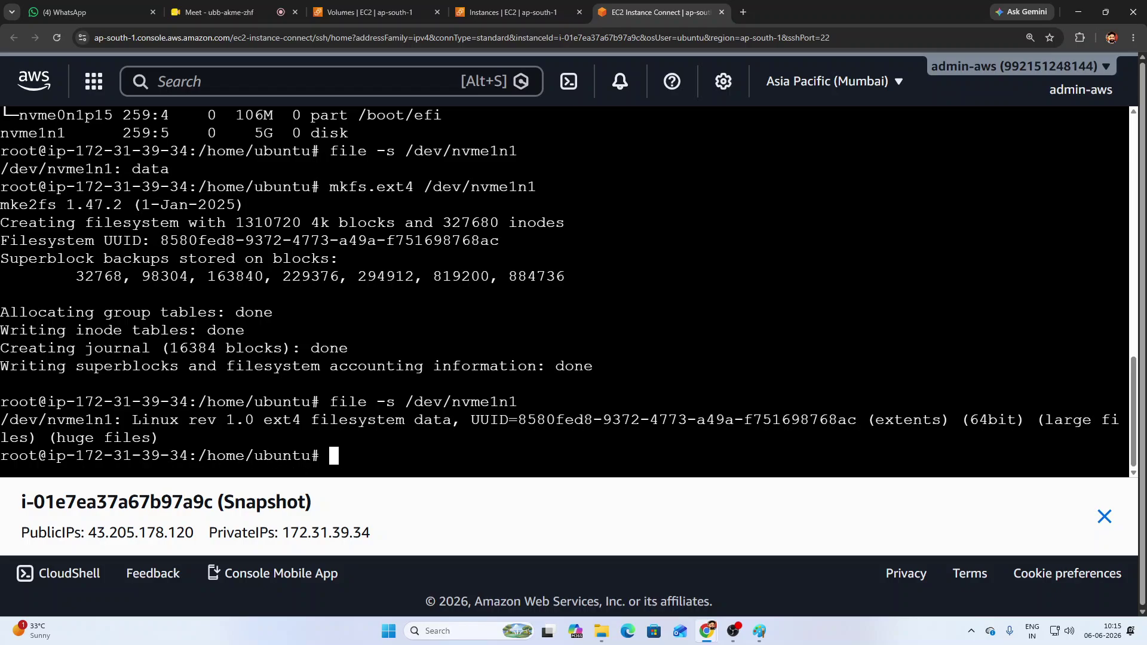
- Create a directory named snap in /home/ubuntu
left_click_drag(207, 456, 309, 456)
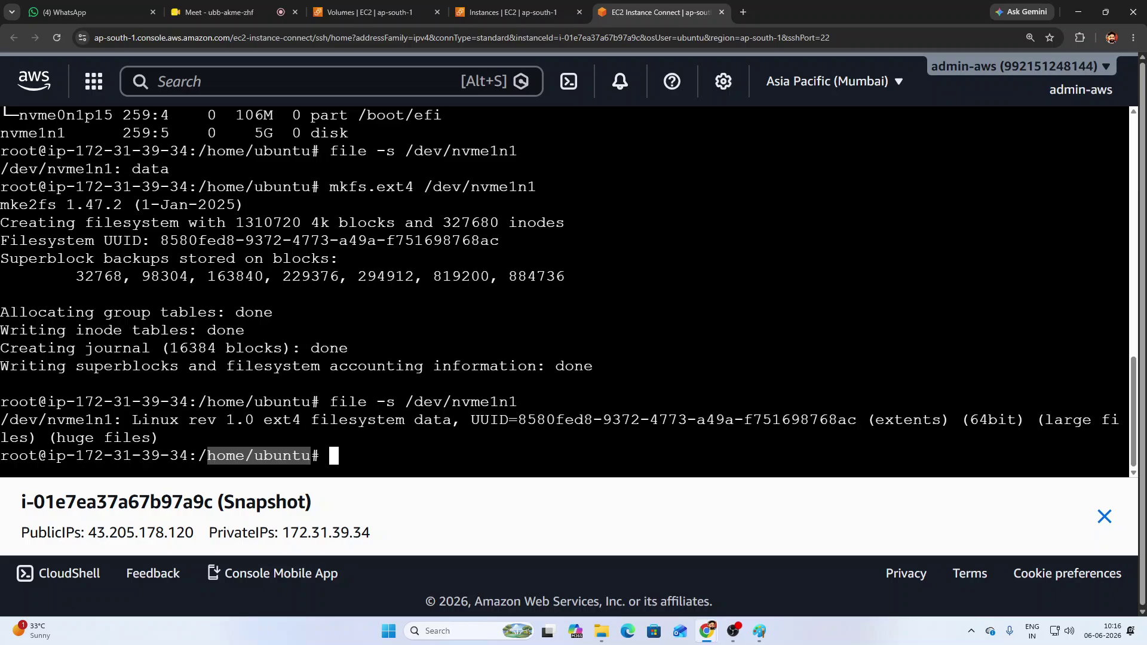
left_click(313, 457)
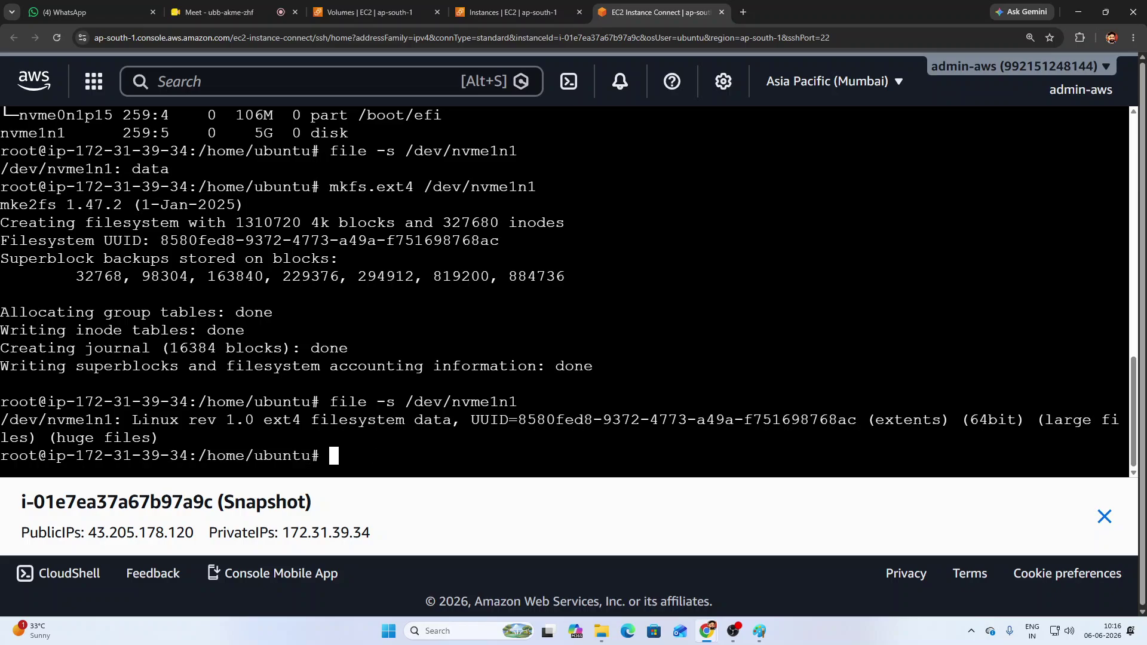
type("mkdir snap")
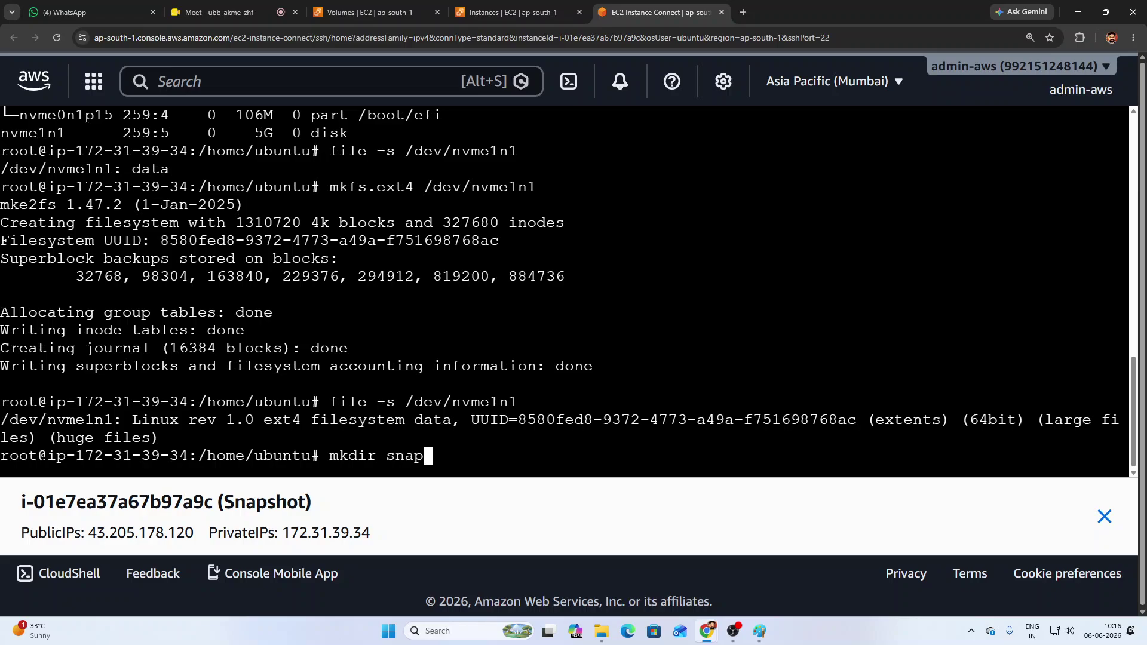
key("Return")
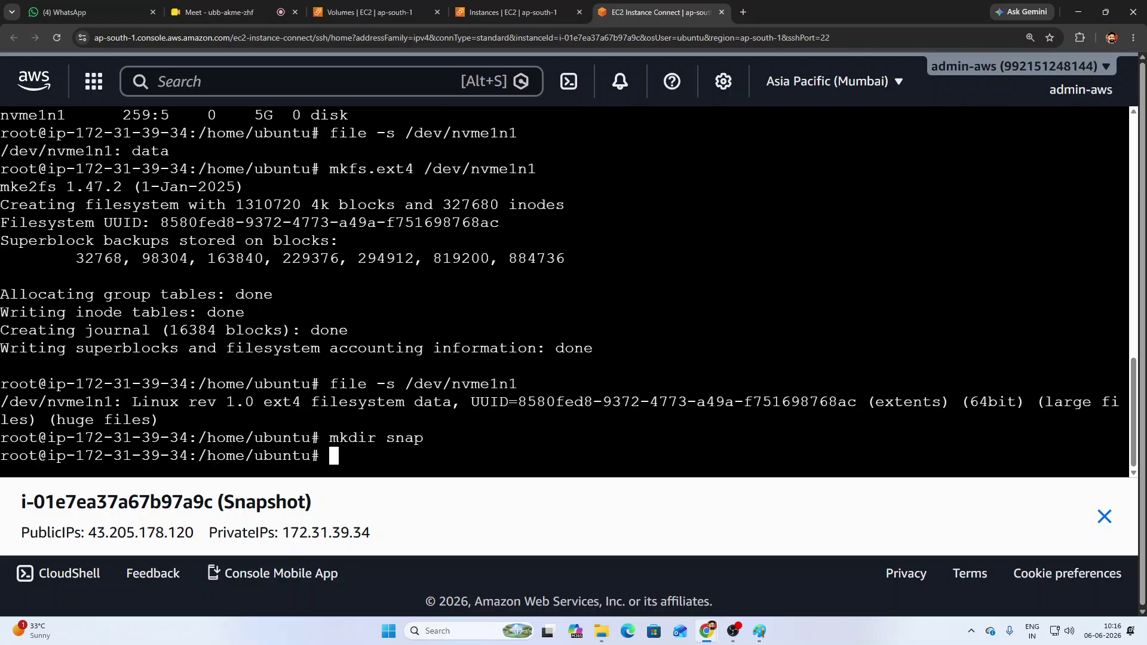
key("Return")
- Mount /dev/nvme1n1 on the /home/ubuntu/snap/ directory
type("mou")
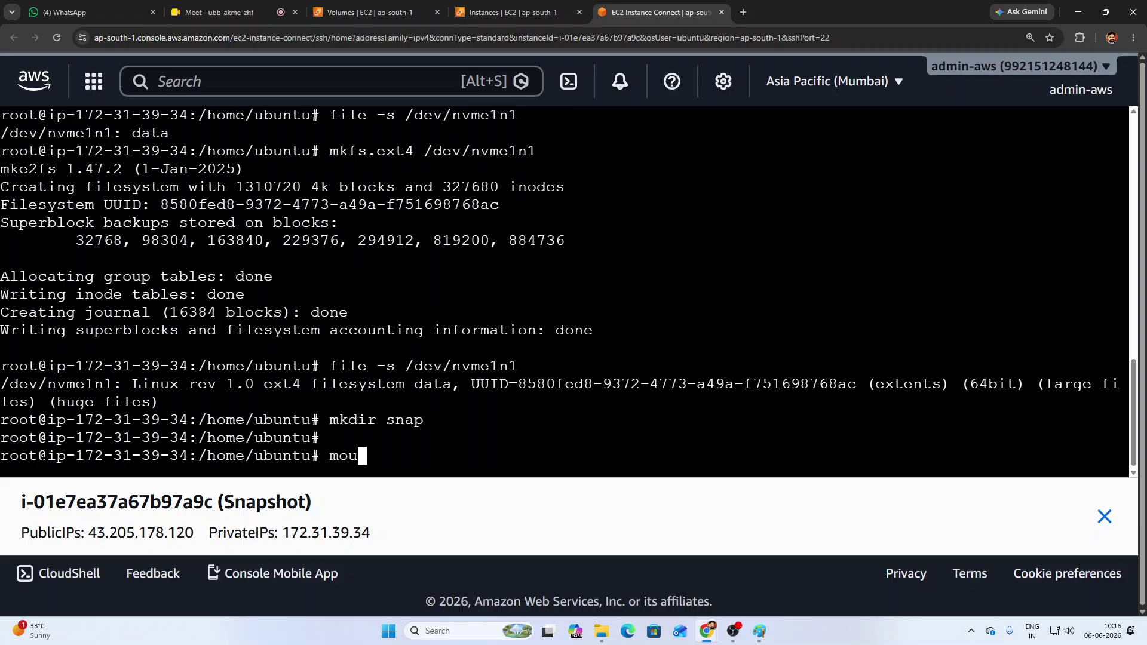
type("nt /dev/nvme1n1")
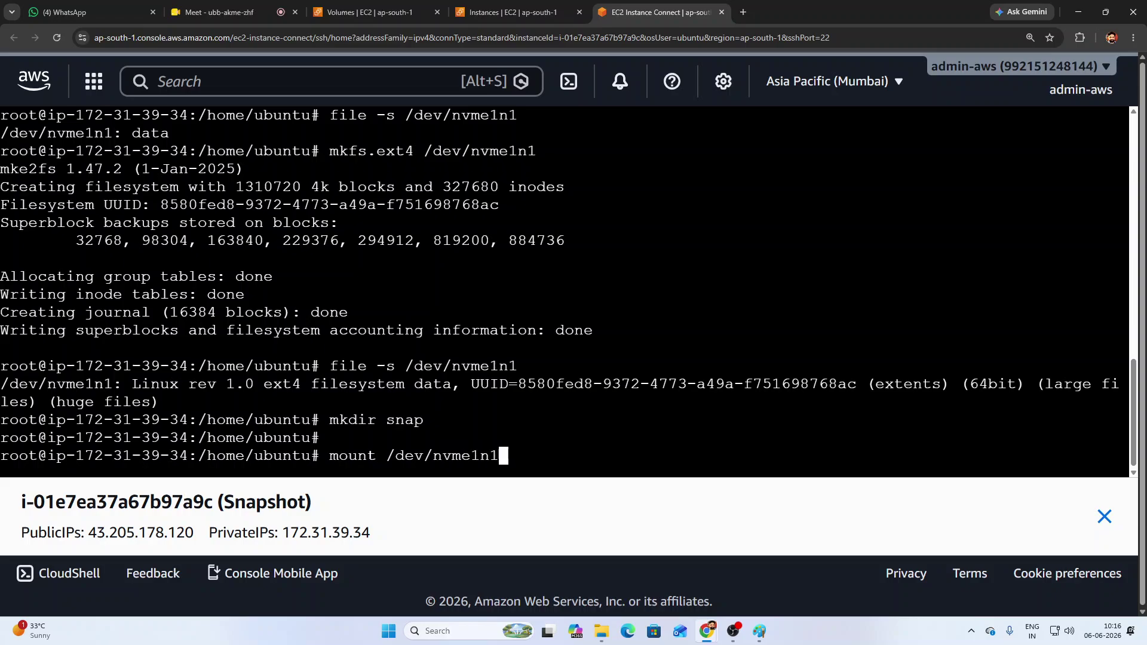
type(" /home/ubuntu/")
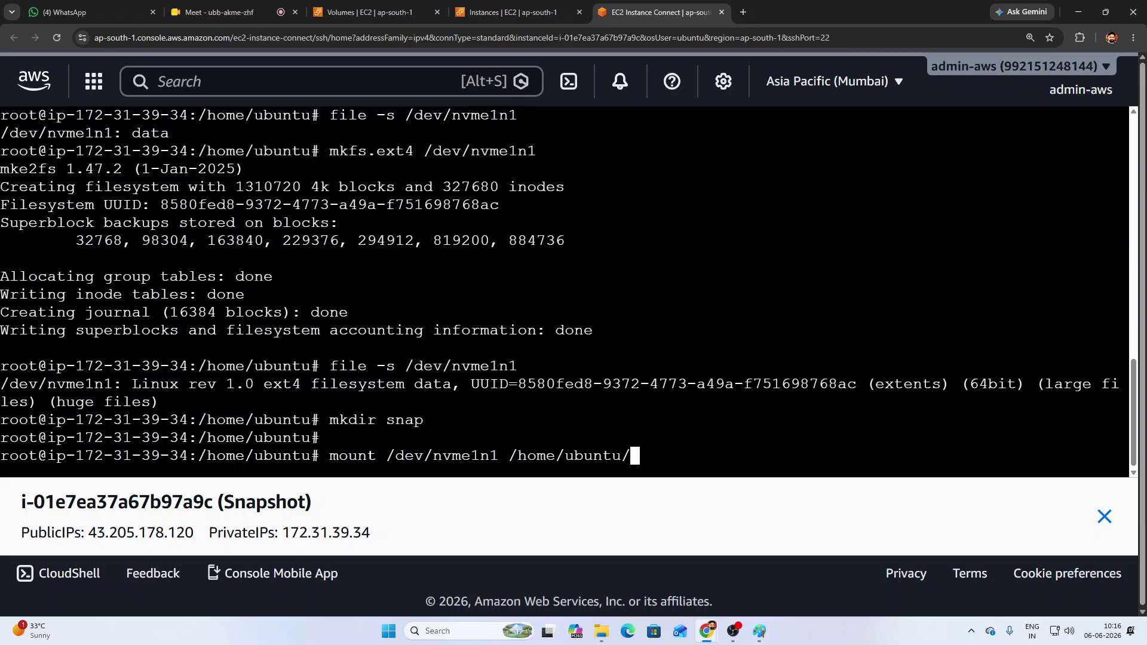
type("snap/")
key("Return")
key("Return")
key("Return")
key("Return")
key("Return")
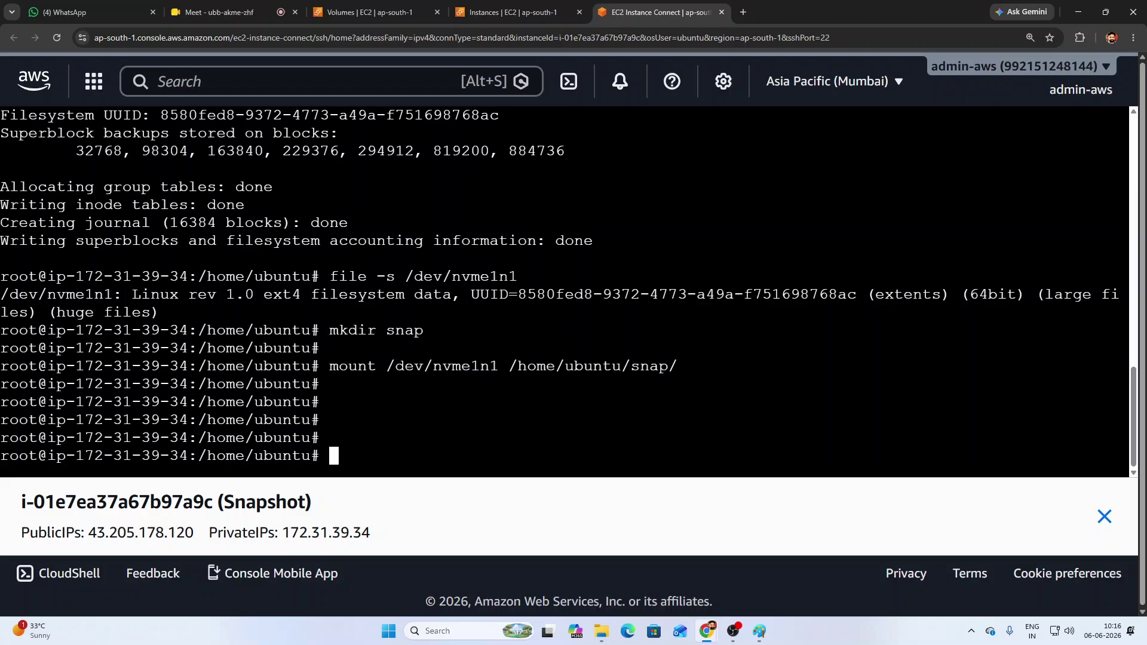
- List the home directory, then change into the snap directory and list its contents
type("ls")
key("Return")
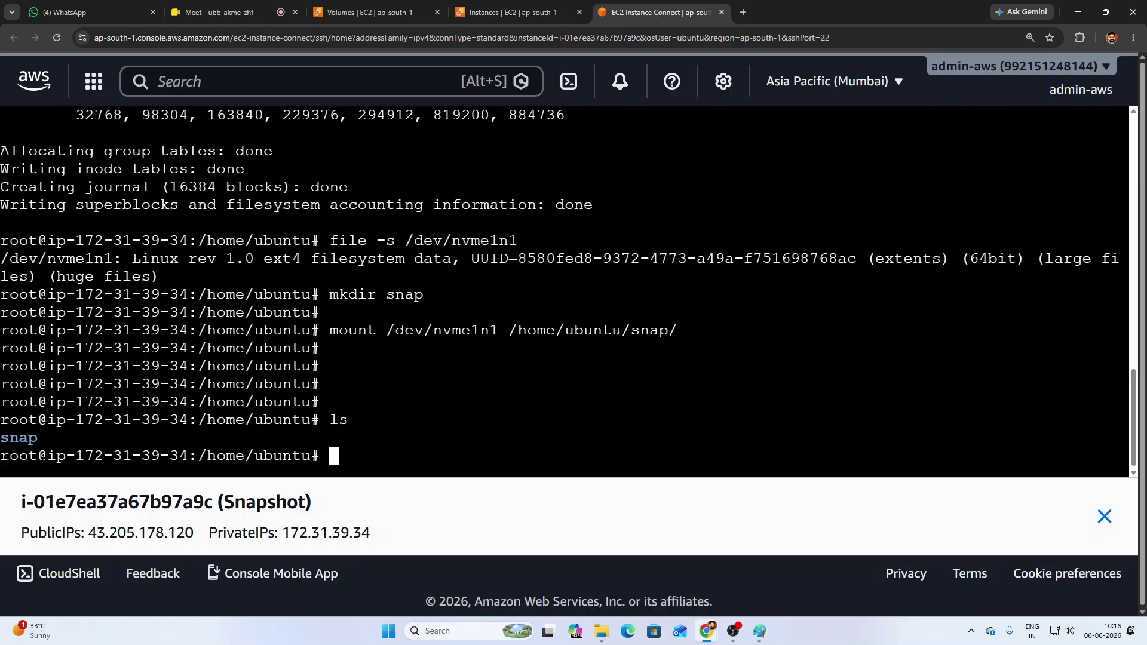
left_click_drag(28, 439, 1, 440)
left_click(1, 440)
type("cd s")
key("Tab")
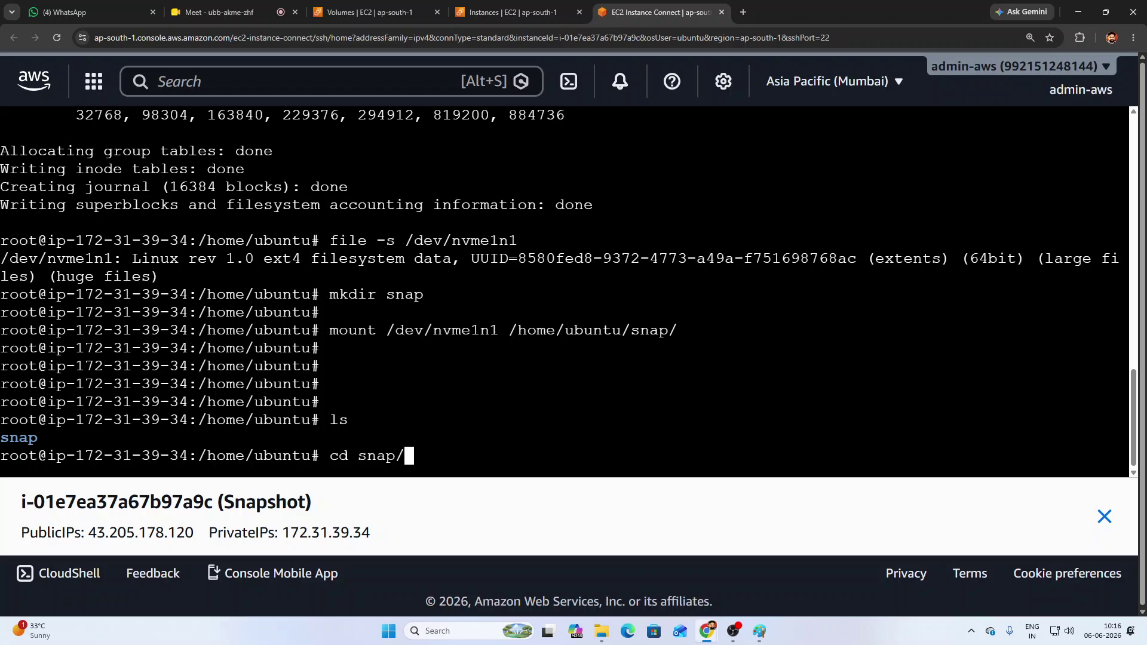
key("Return")
key("Return")
key("Return")
type("ls")
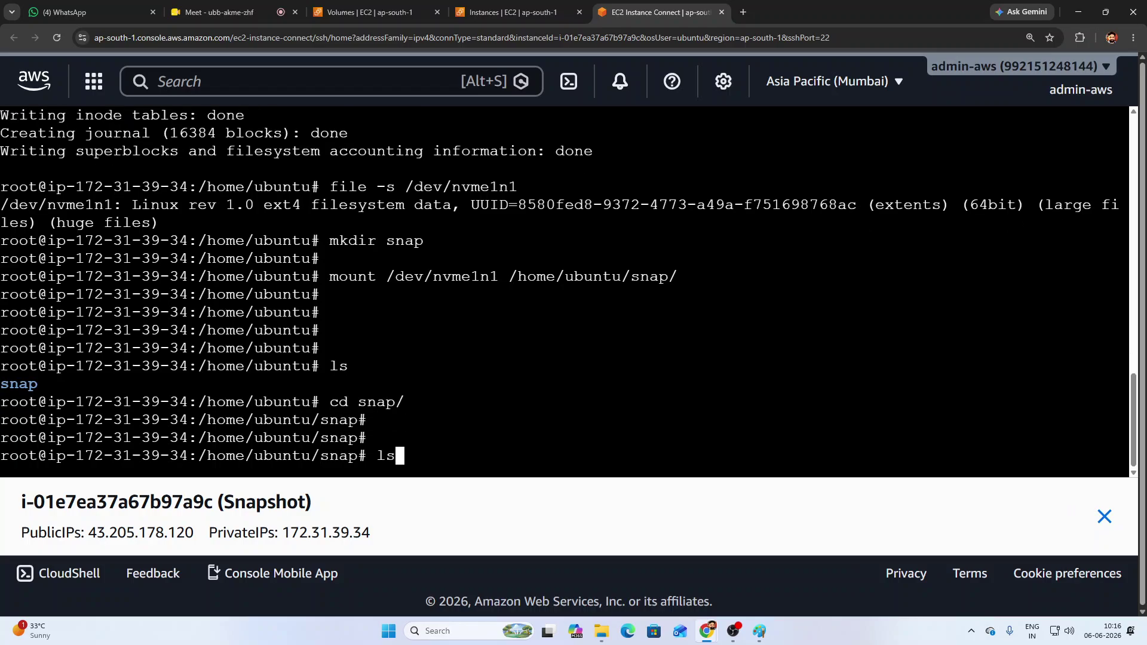
key("Return")
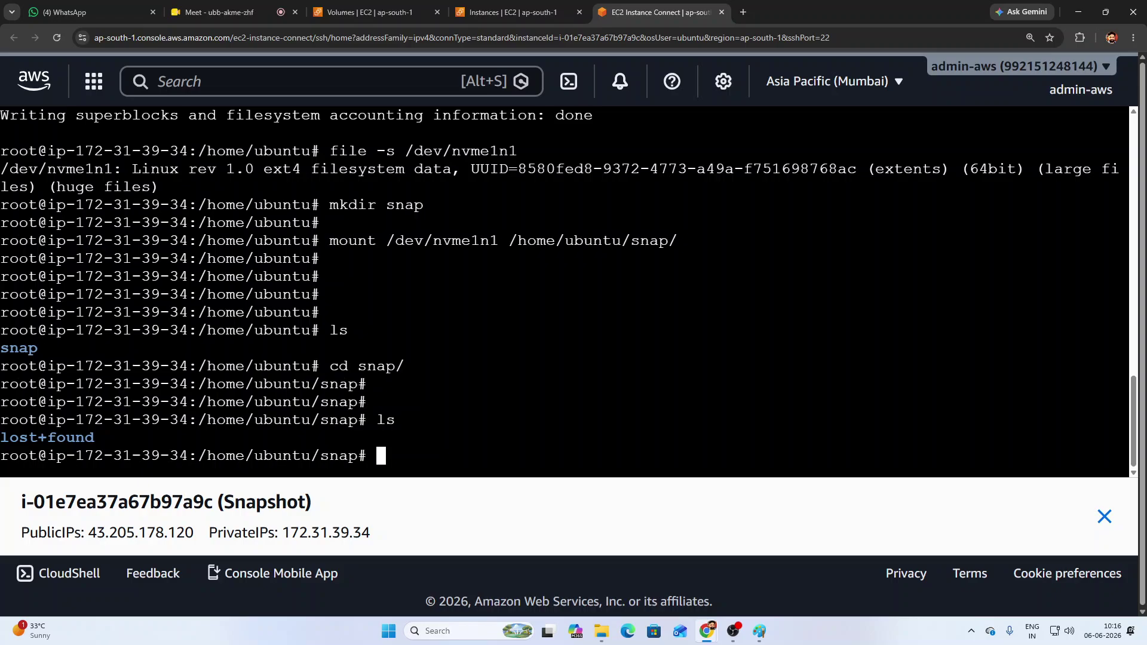
- Write repeated "hello" lines into data.txt with the yes command, and suspend the process after a moment
type("yes \"\"")
key("Left")
type("hello")
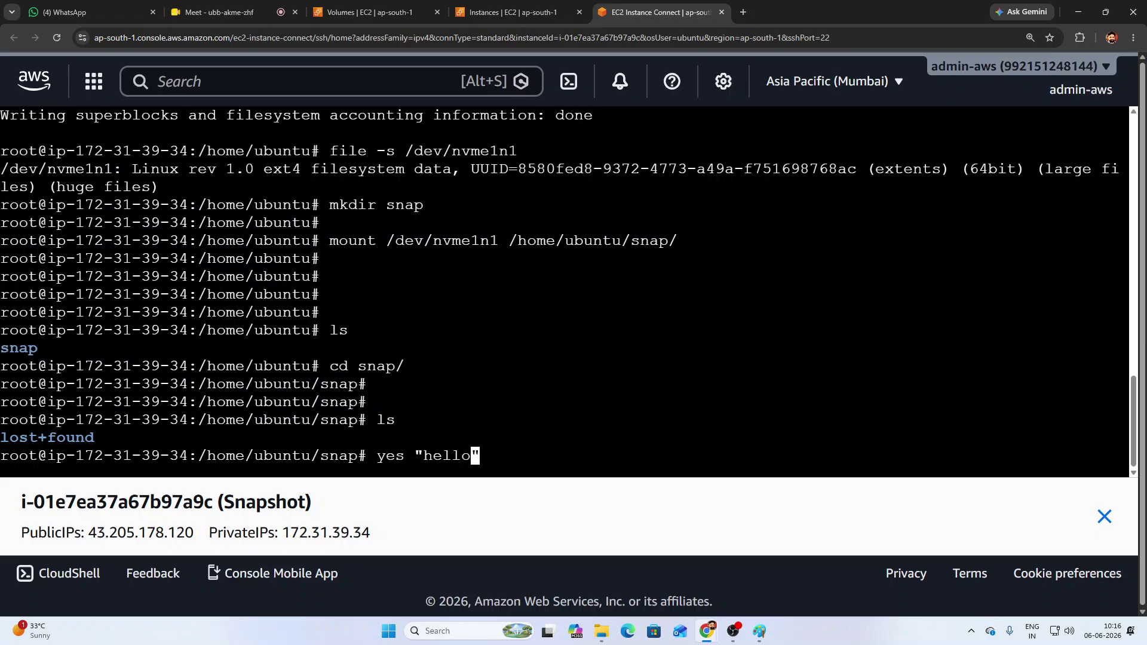
key("Right")
type("> data.txt")
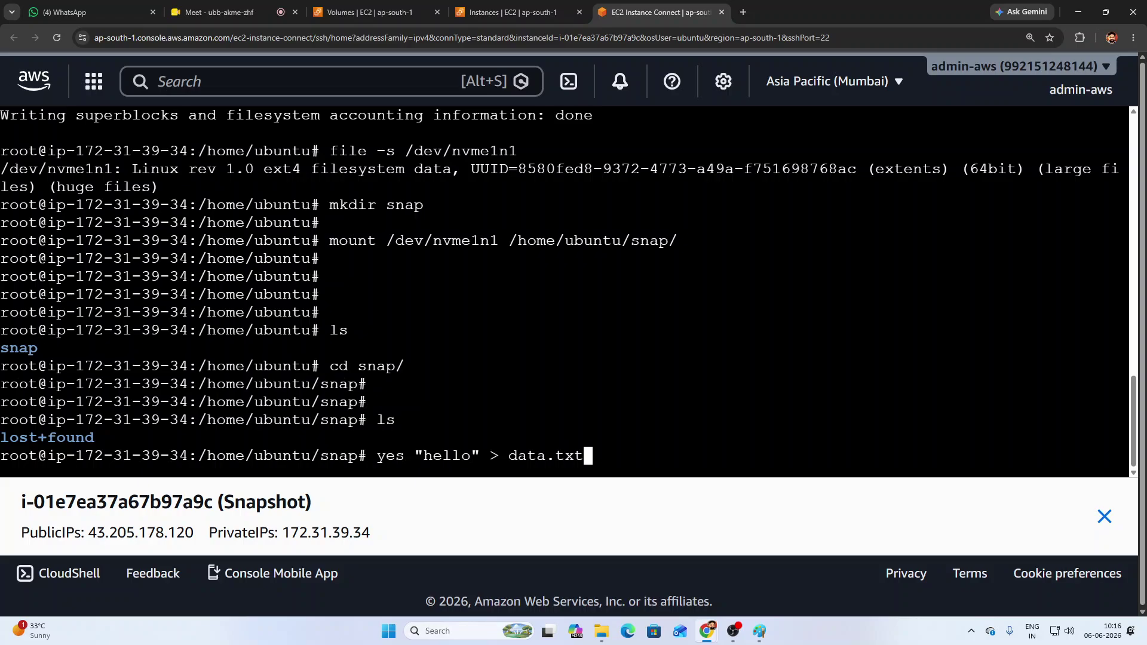
key("Return")
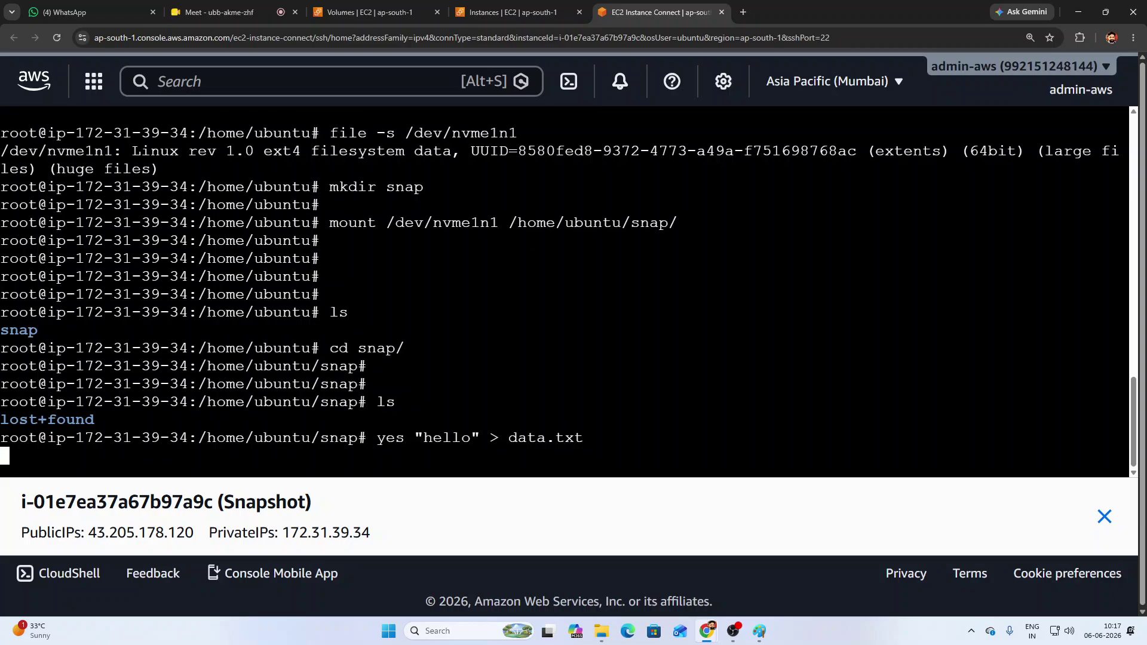
key("ctrl+z")
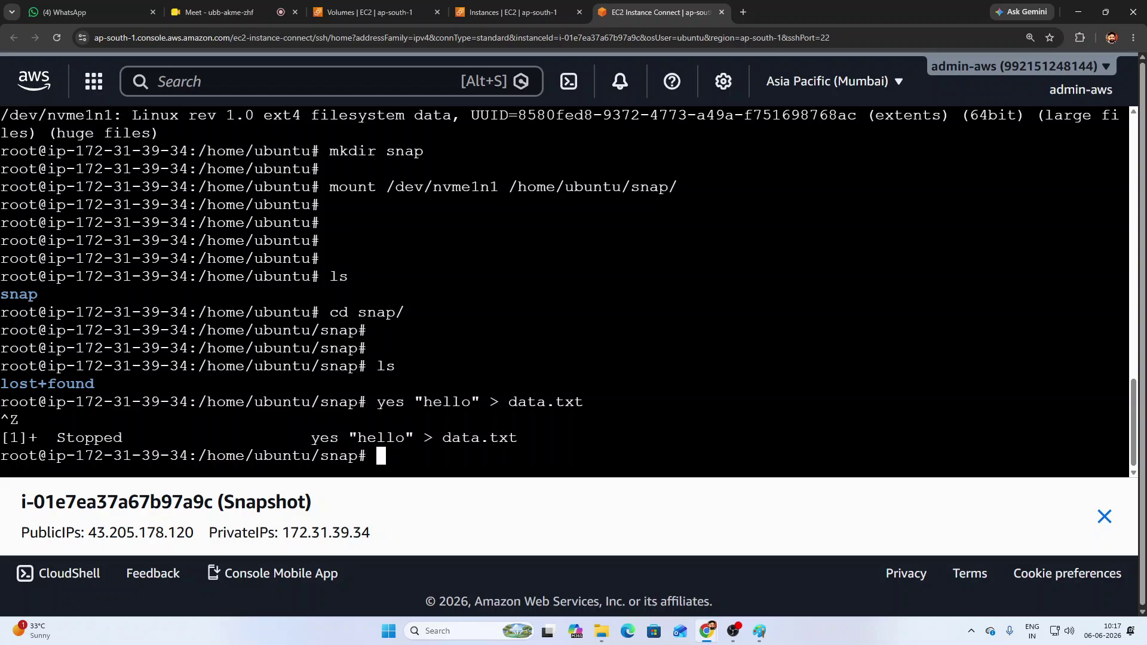
- List the snap directory and check that data.txt exists
type("ls")
key("Return")
key("Return")
key("Return")
key("Return")
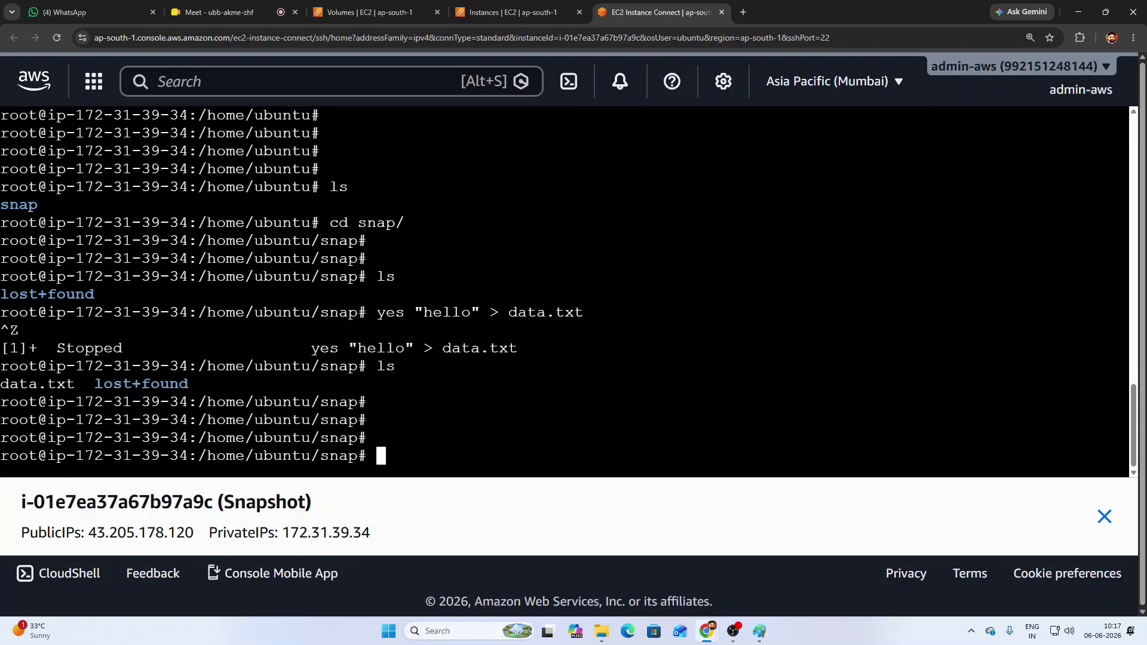
left_click_drag(1, 384, 74, 383)
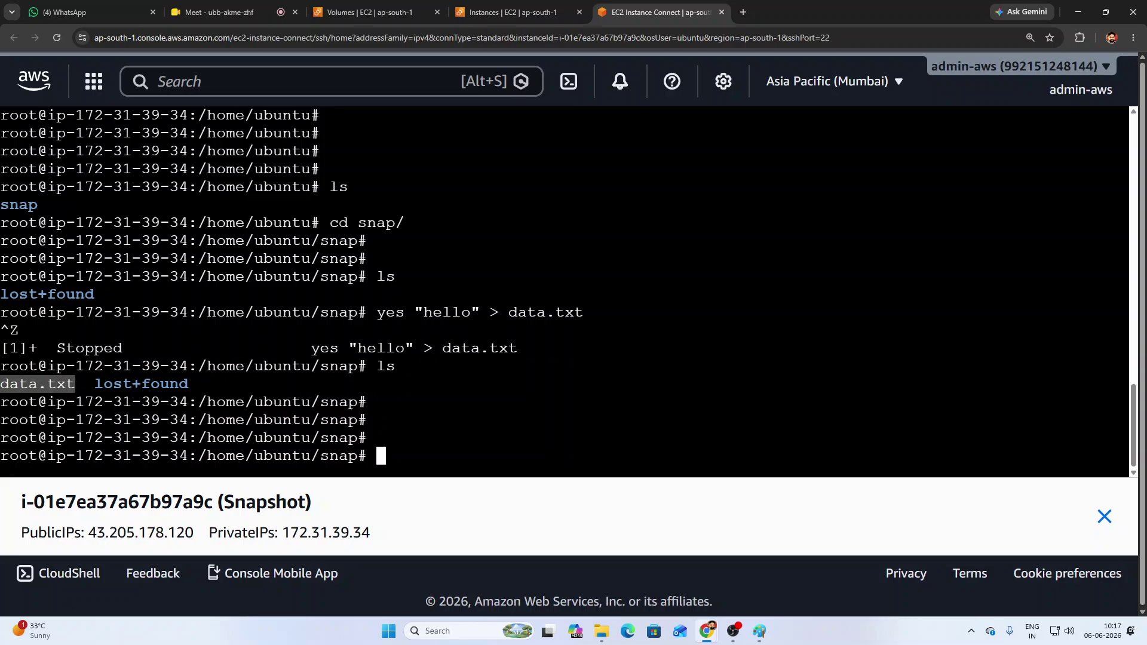
left_click(399, 450)
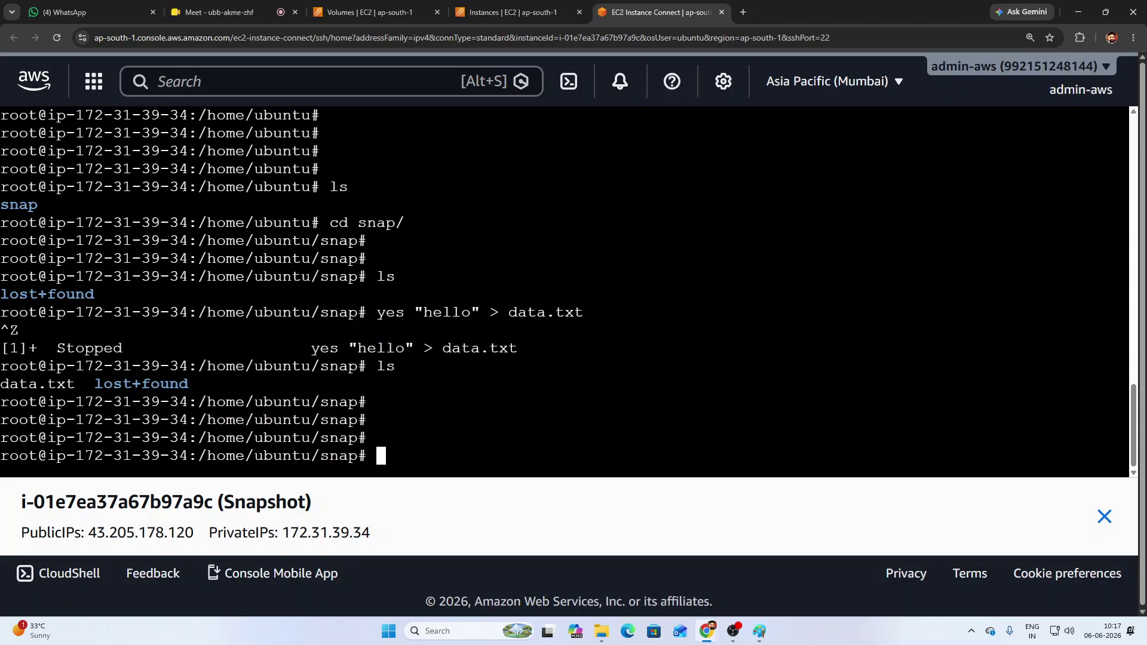
- Run df -h and examine the used space on /dev/nvme1n1
type("df -h")
key("Return")
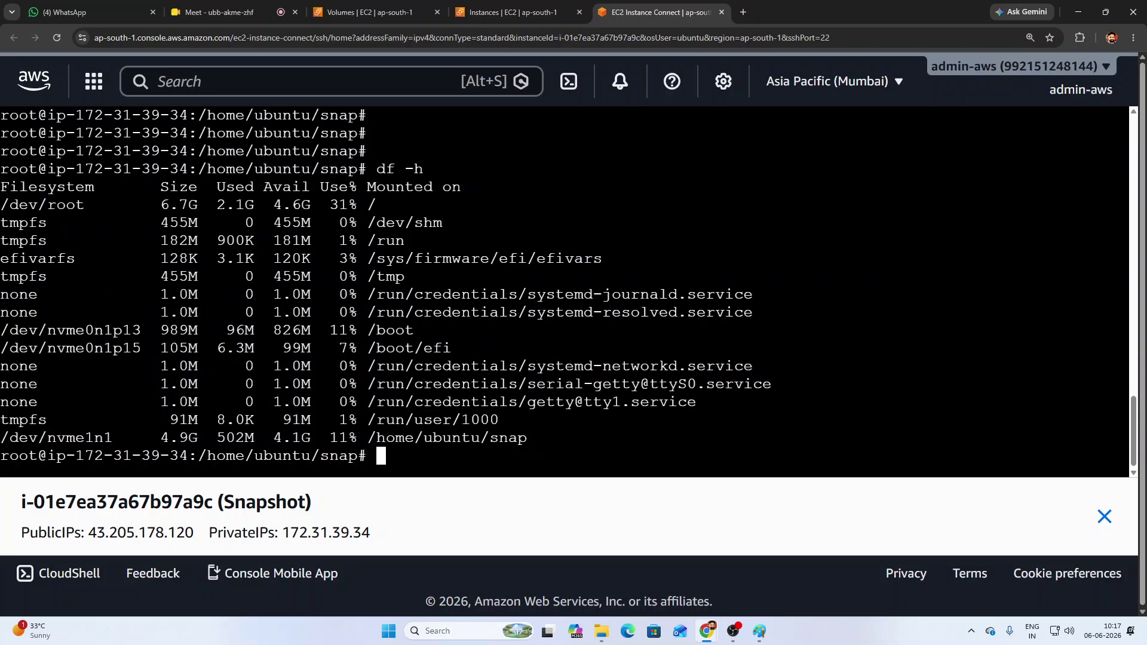
left_click_drag(160, 438, 255, 438)
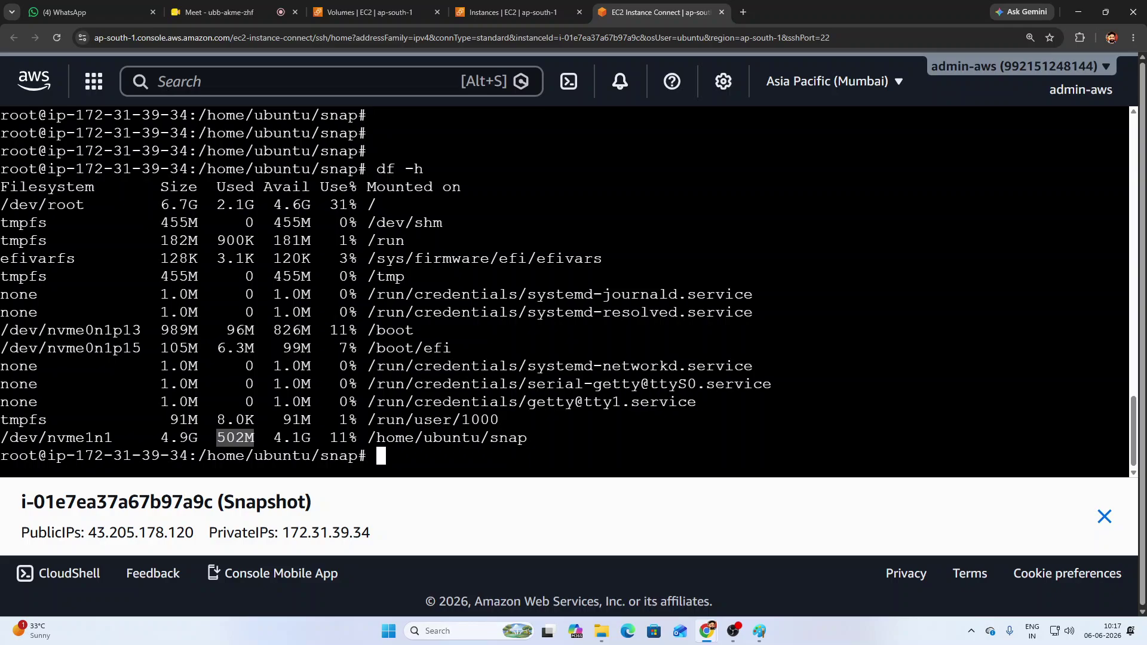
left_click(450, 440)
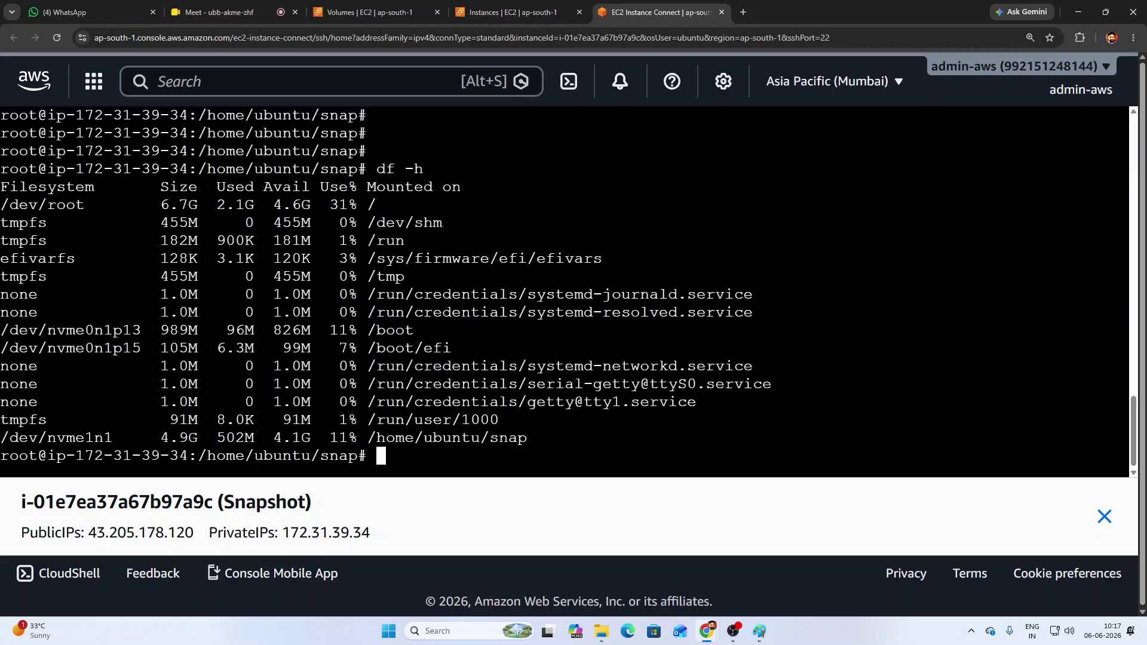
- Switch to the EC2 console and open the Snapshots list under Elastic Block Store
left_click(514, 9)
left_click(356, 5)
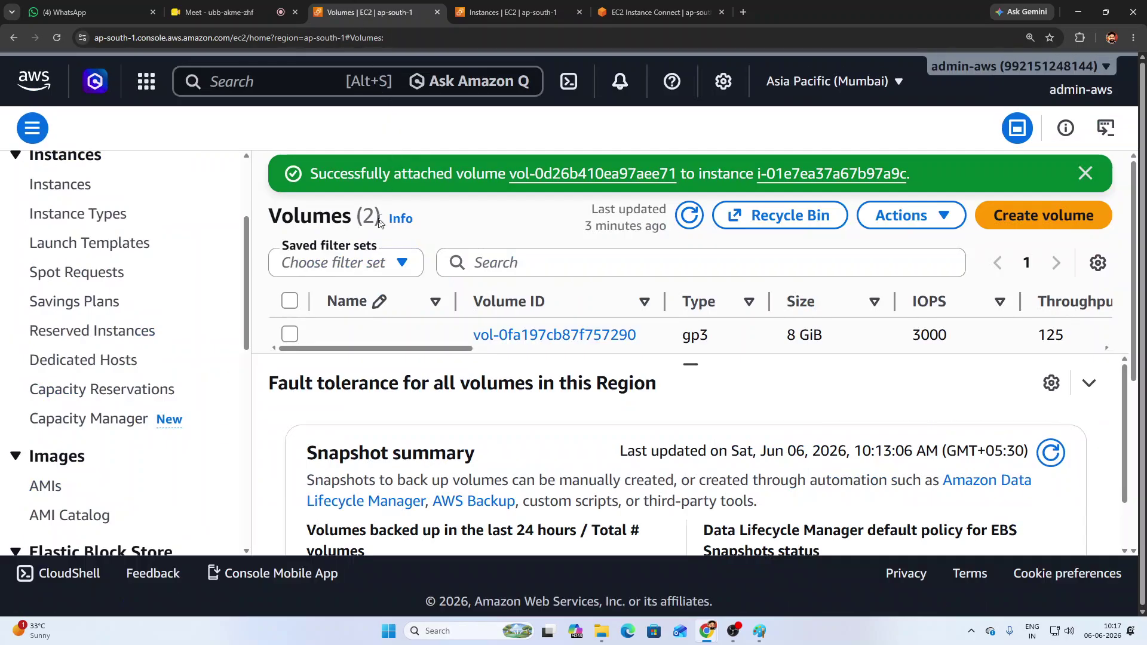
key("ctrl+minus")
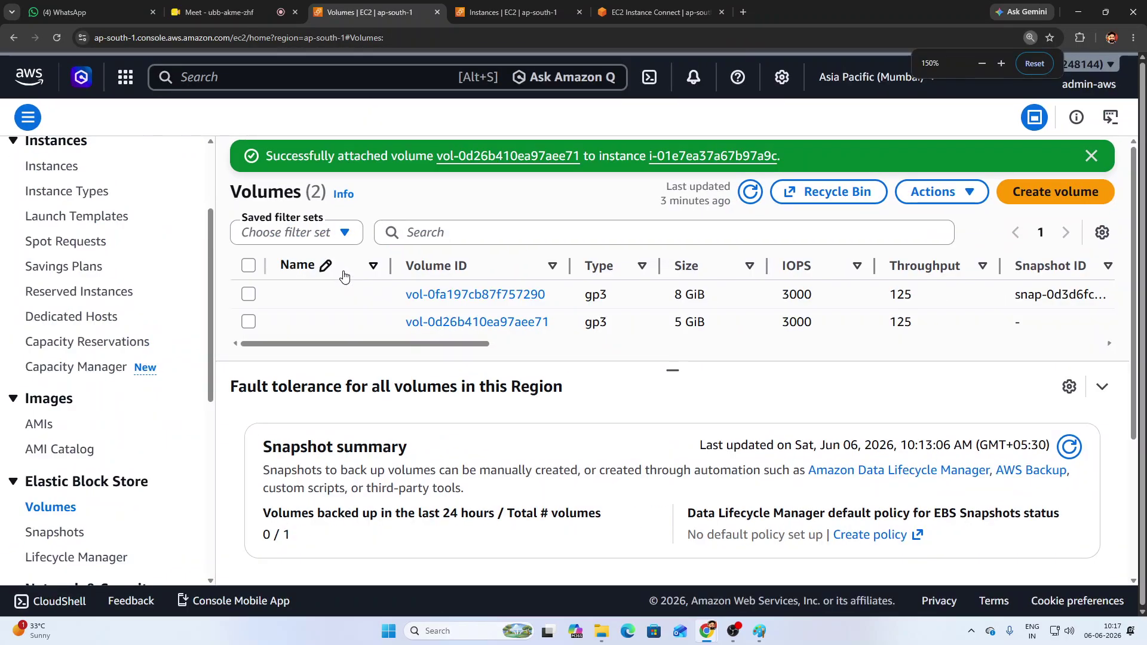
key("ctrl+minus")
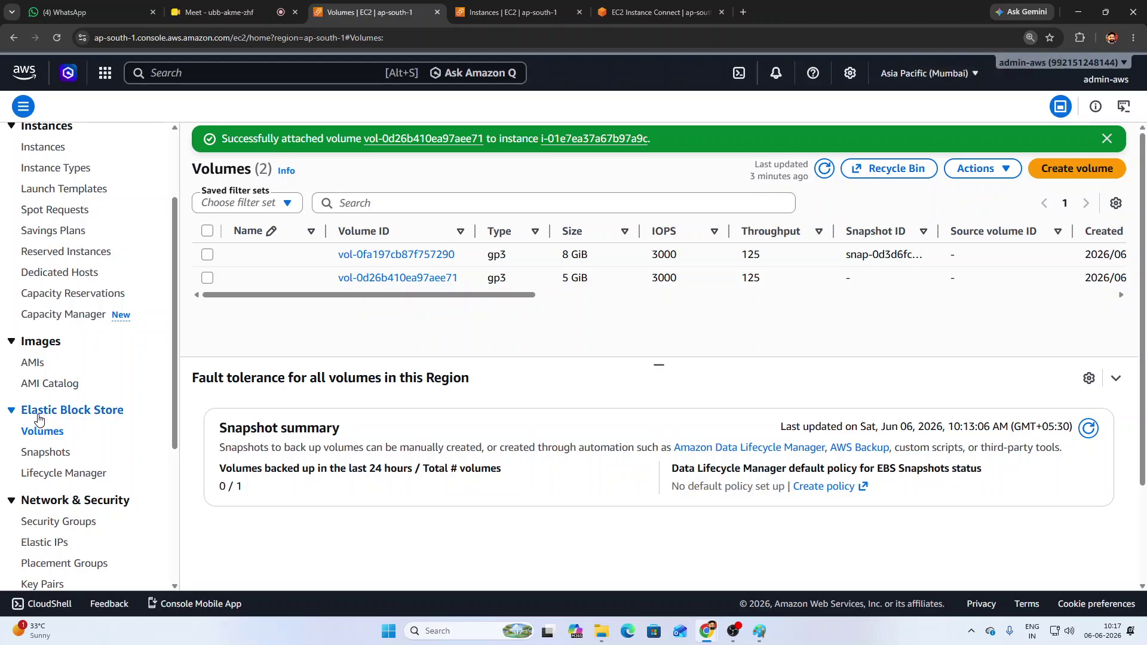
left_click_drag(38, 417, 127, 410)
left_click(127, 409)
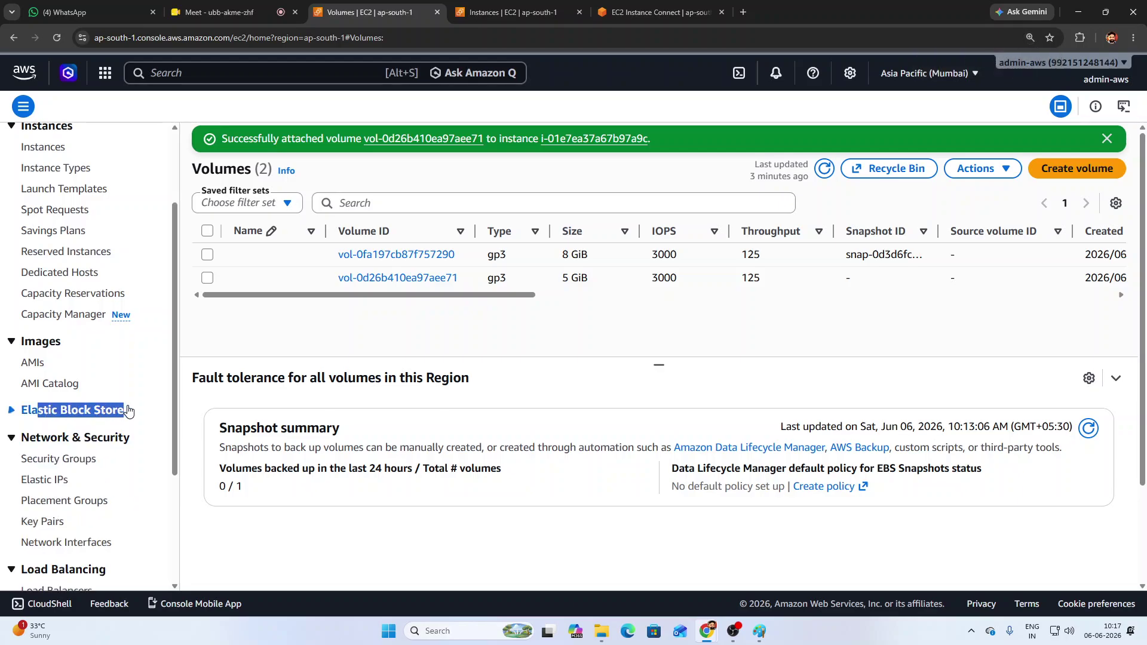
left_click(128, 410)
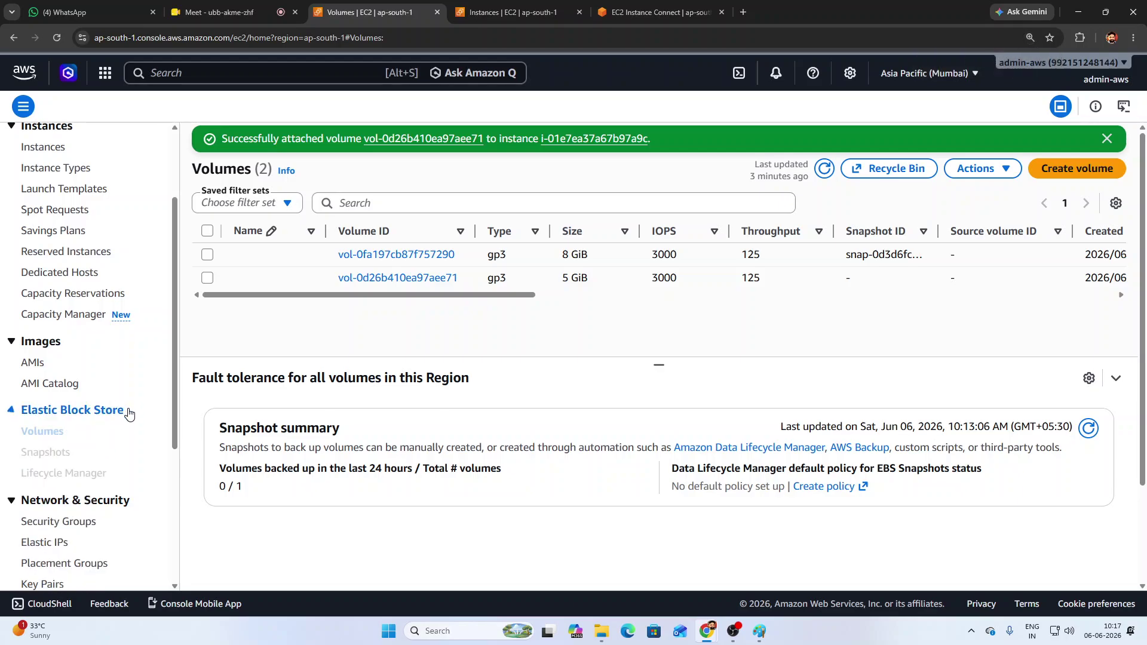
left_click(42, 454)
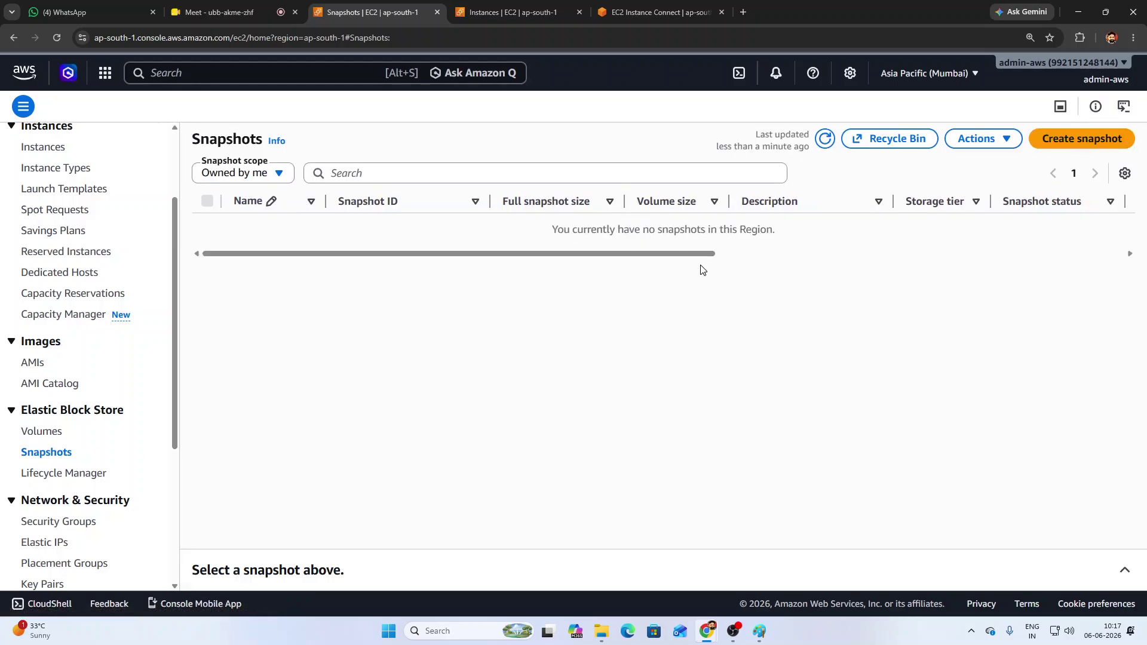
left_click(1078, 150)
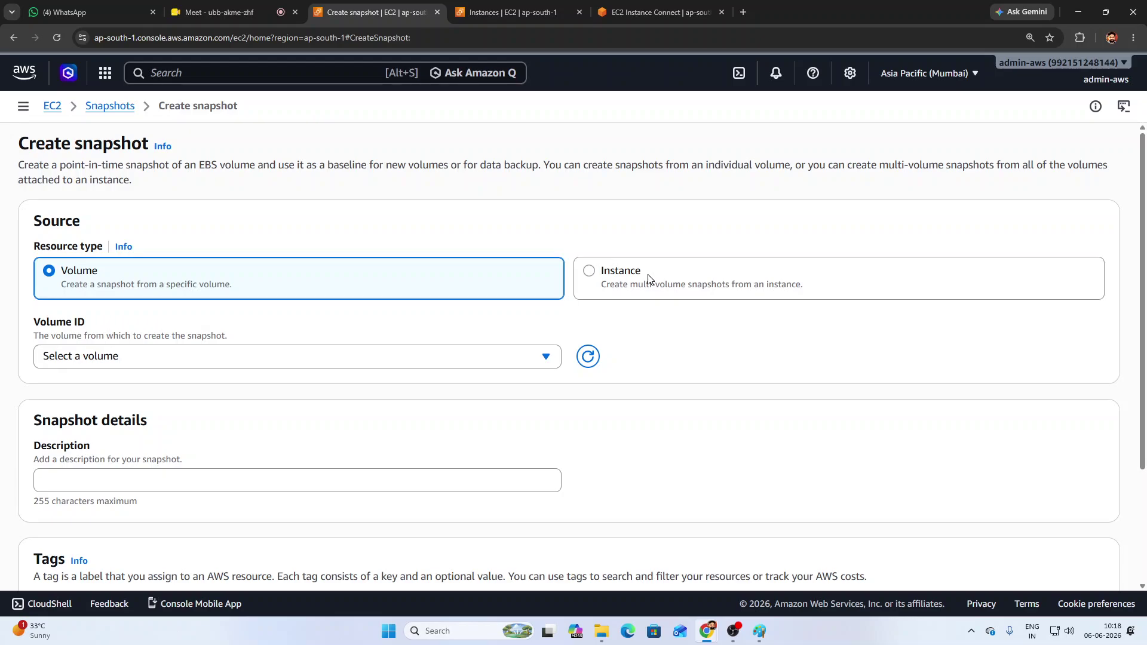
left_click(108, 358)
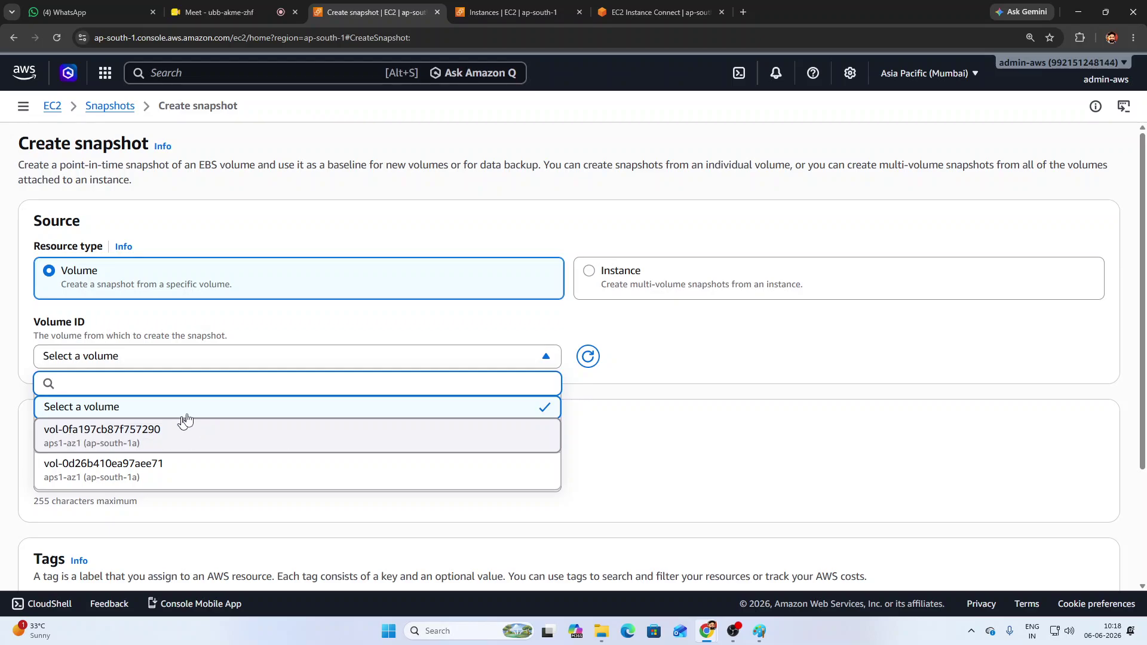
left_click(367, 323)
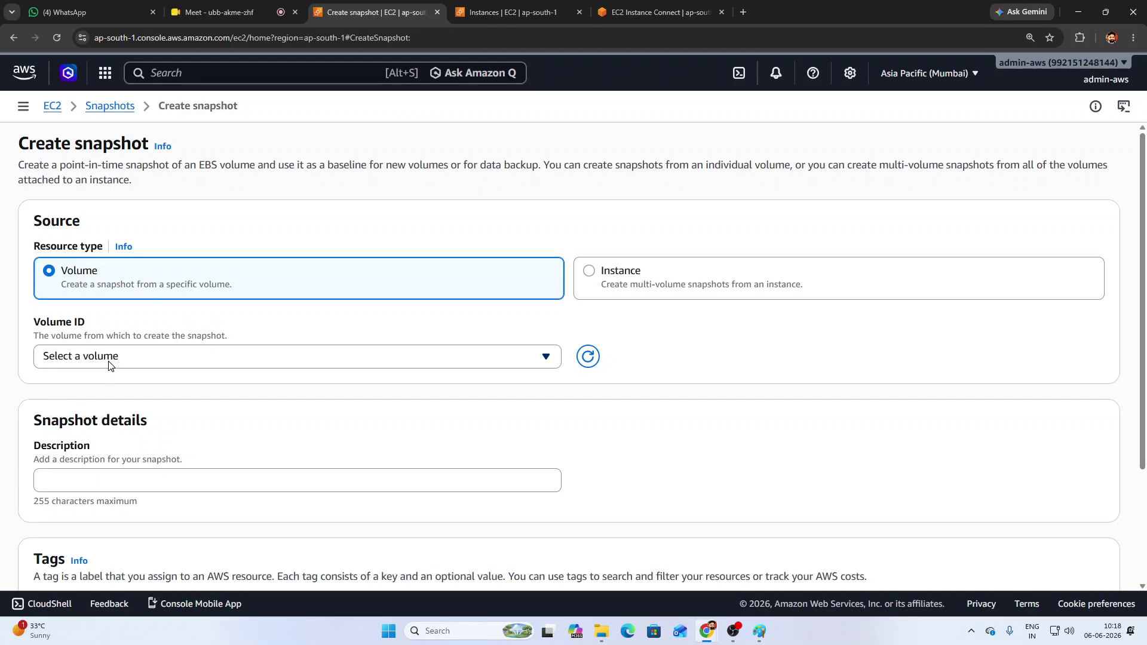
left_click(576, 3)
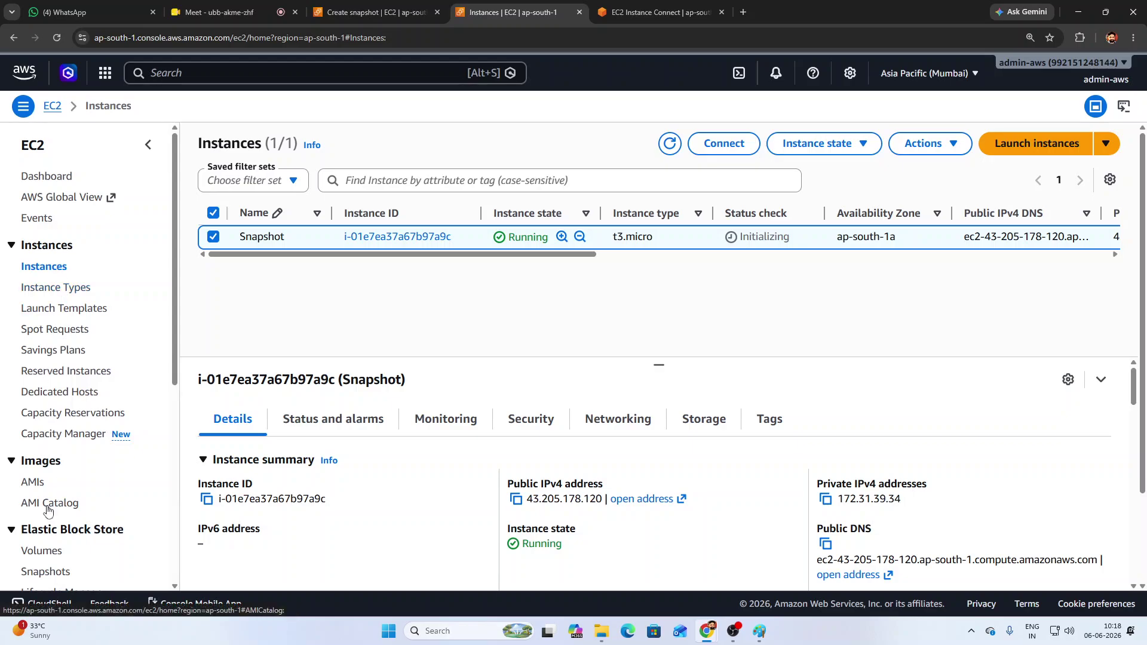
left_click(43, 551)
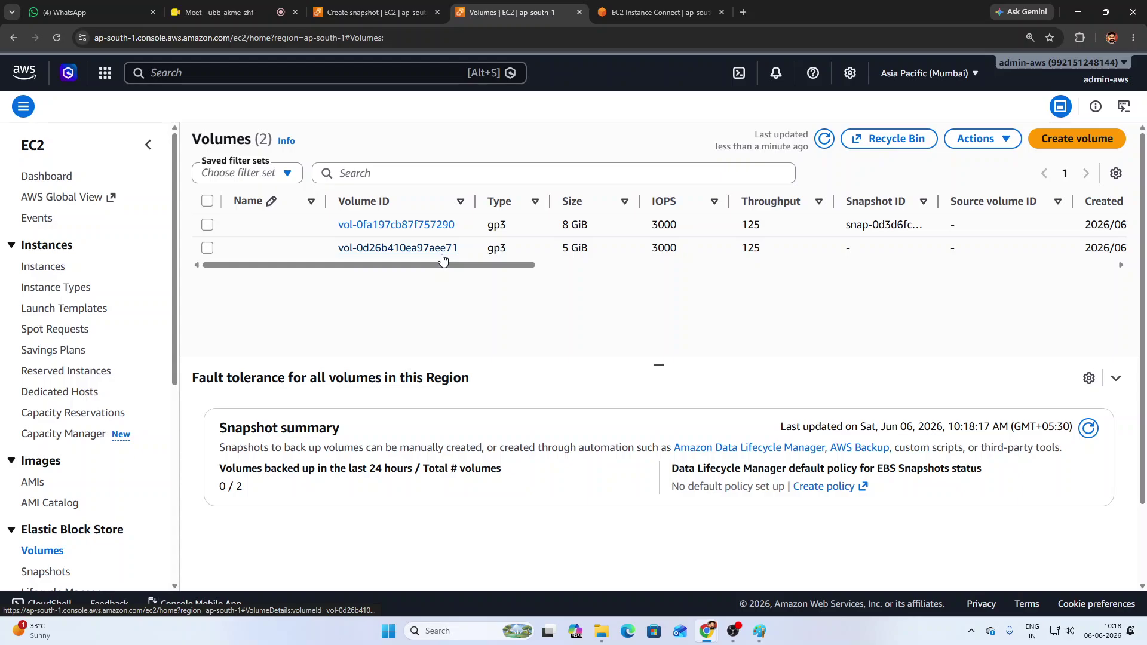
left_click(651, 18)
left_click(376, 12)
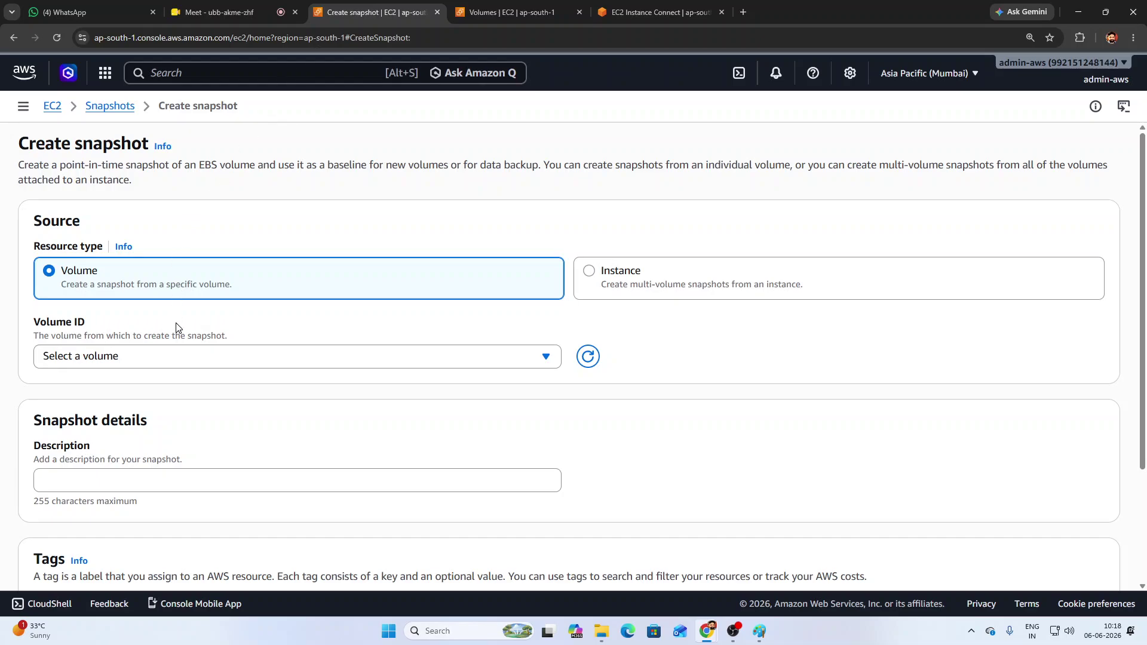
left_click(180, 359)
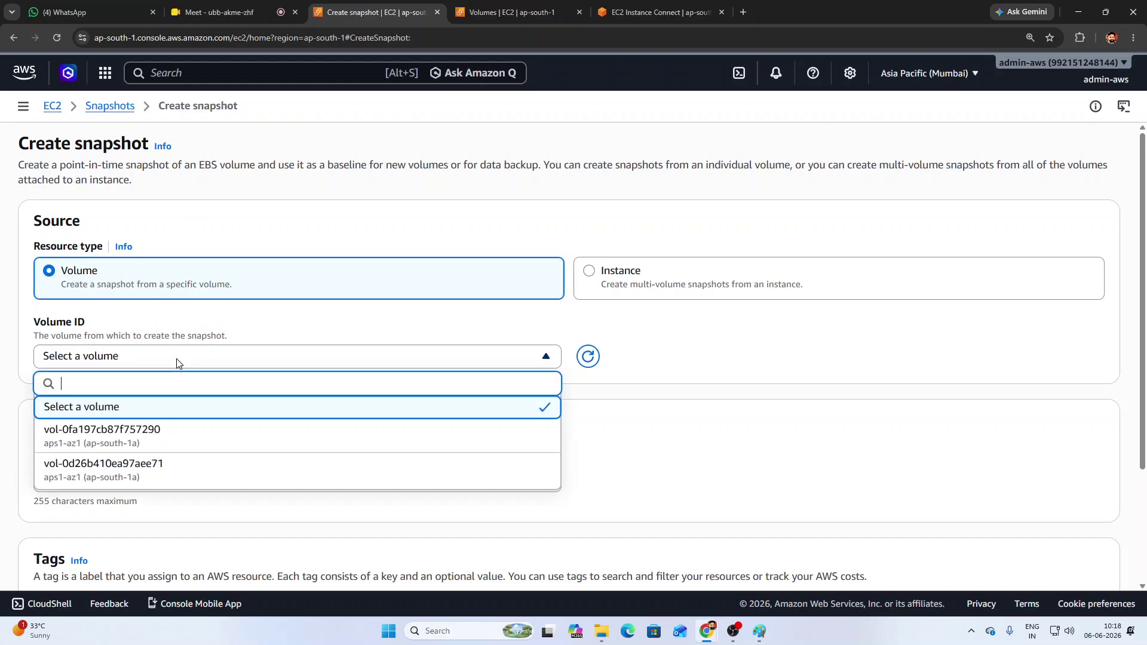
left_click(170, 479)
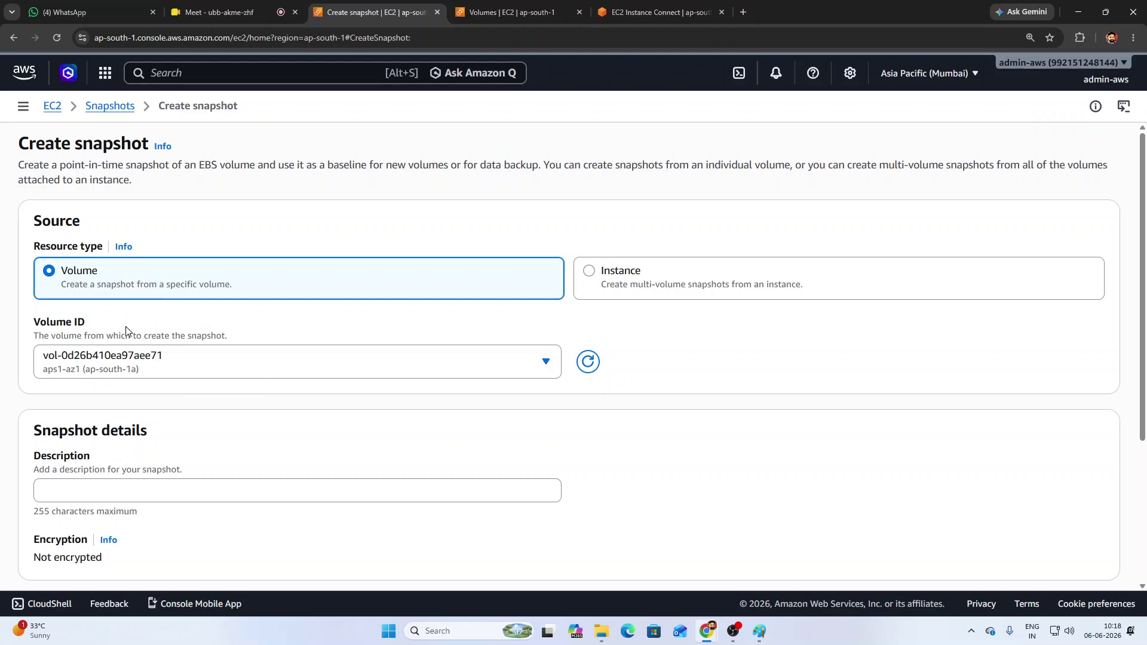
- Leave the blank snapshot form and open snapshot creation for the 5 GiB volume from the Volumes list
left_click(109, 107)
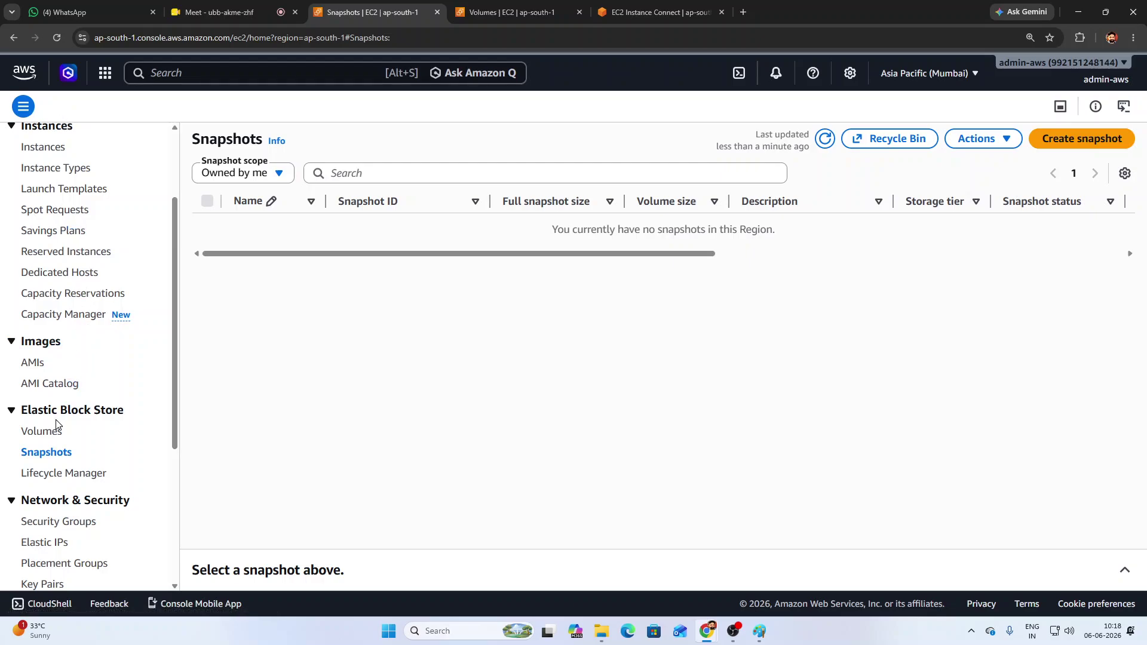
left_click(45, 431)
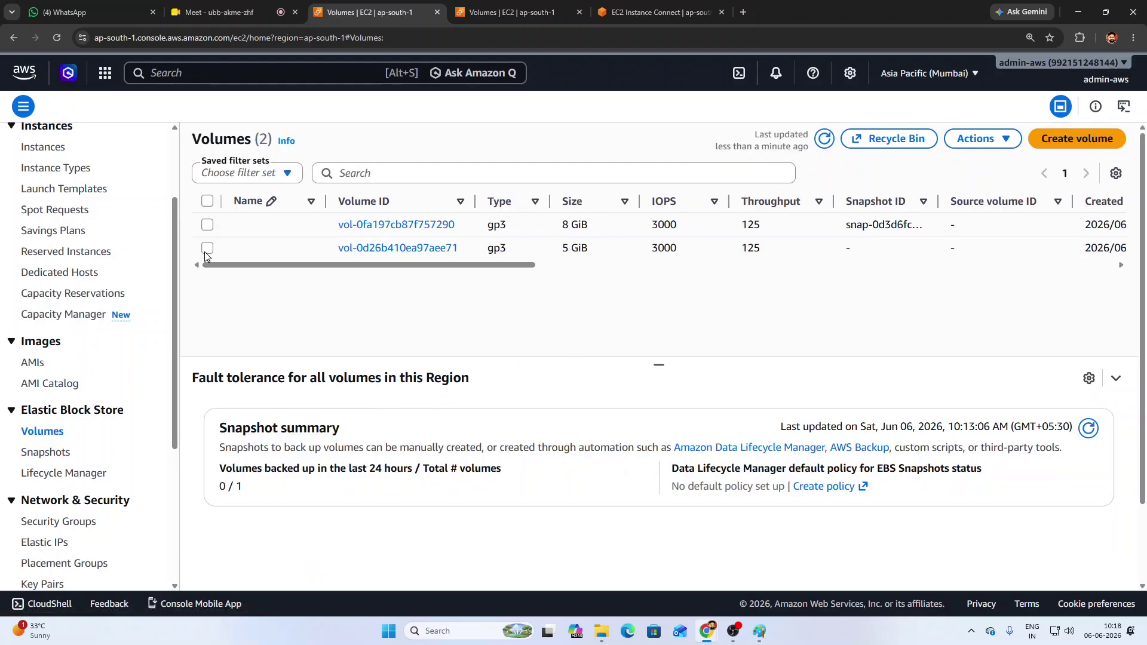
left_click(207, 249)
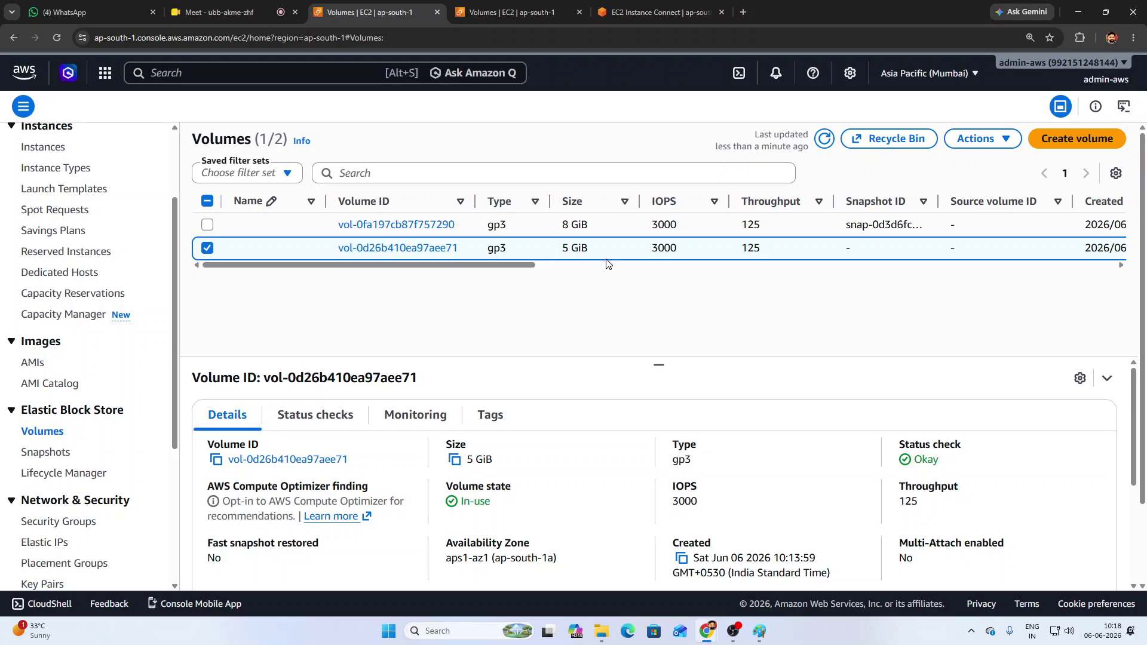
left_click(980, 139)
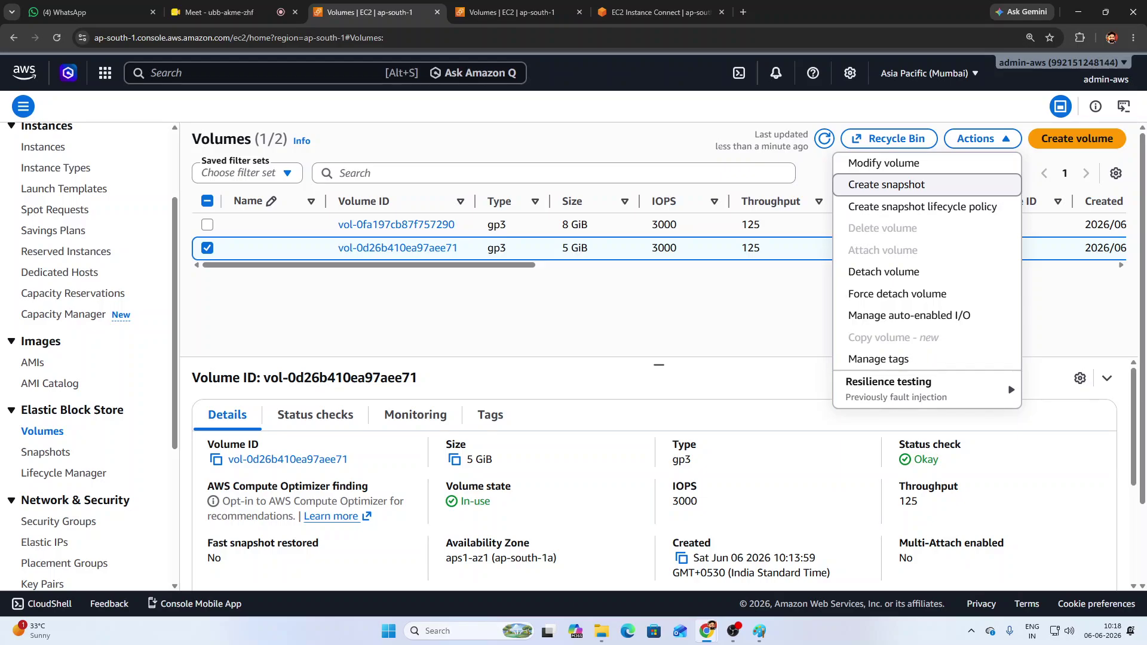
left_click(888, 186)
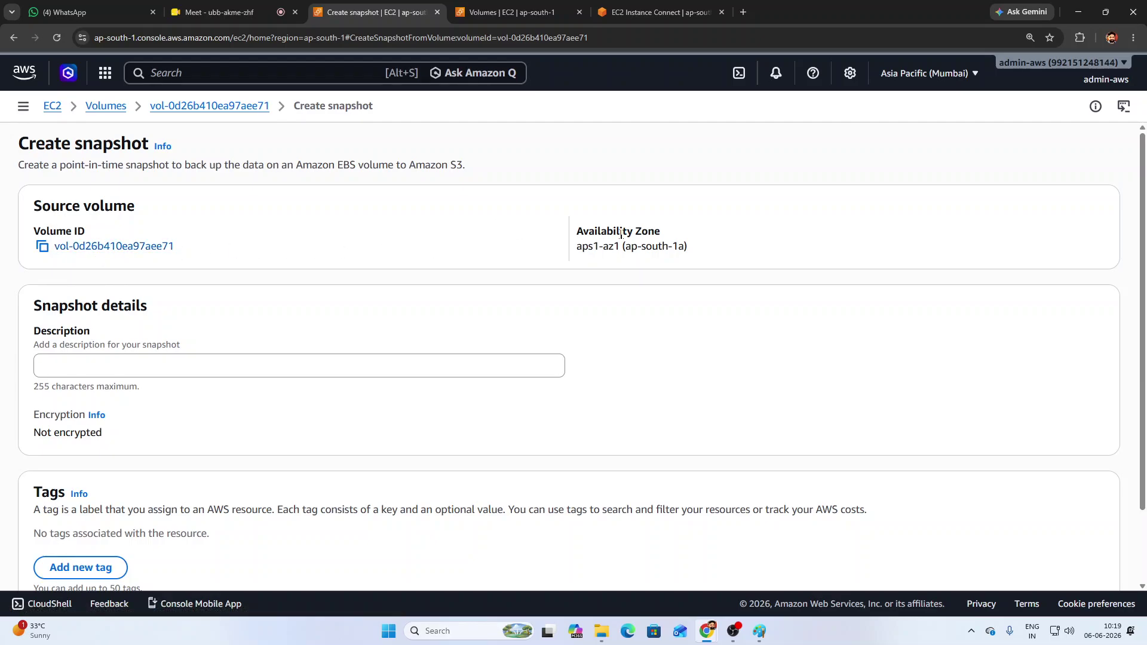
- Describe the volume's snapshot as "Backup" and create it
scroll(368, 328, "down", 2)
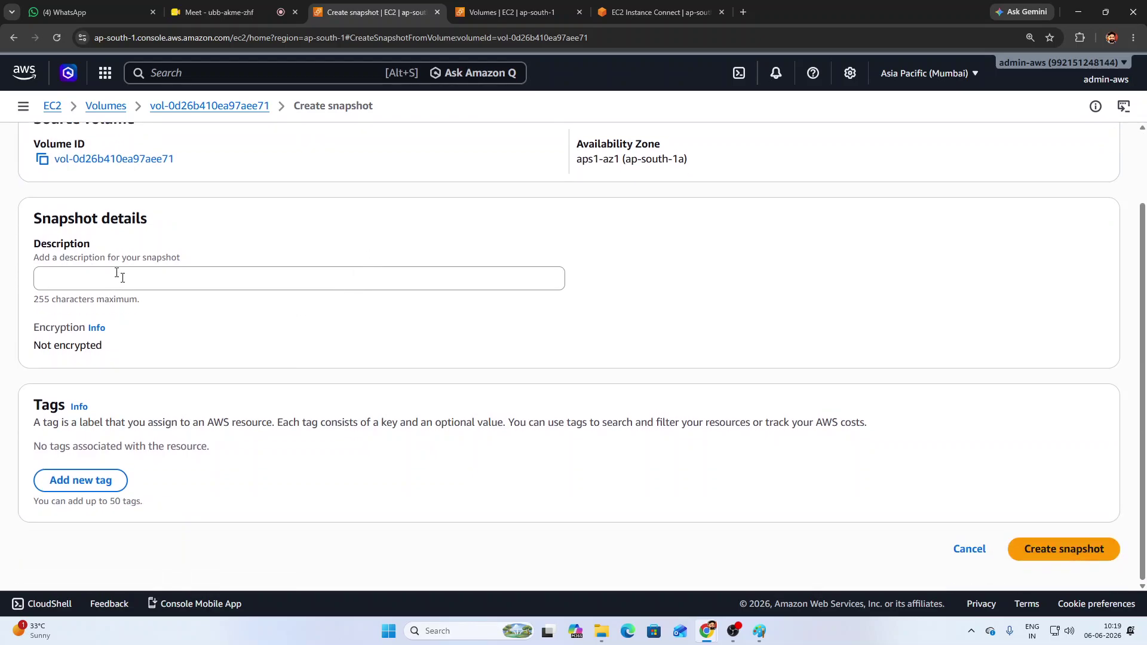
left_click(120, 276)
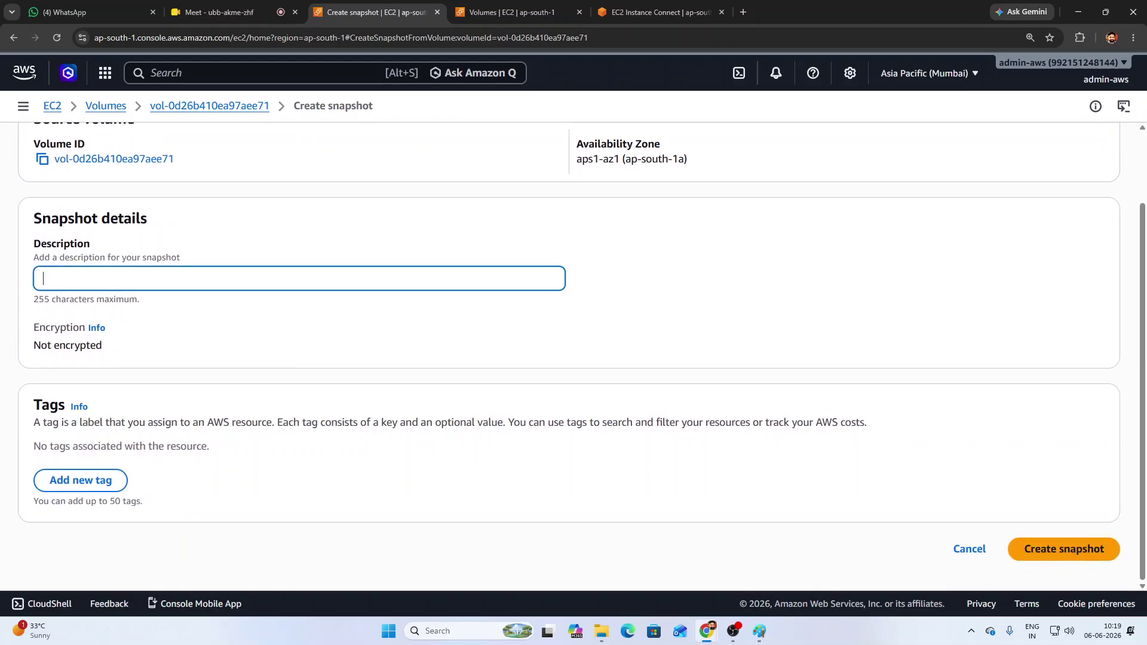
type("Backup")
scroll(403, 256, "up", 1)
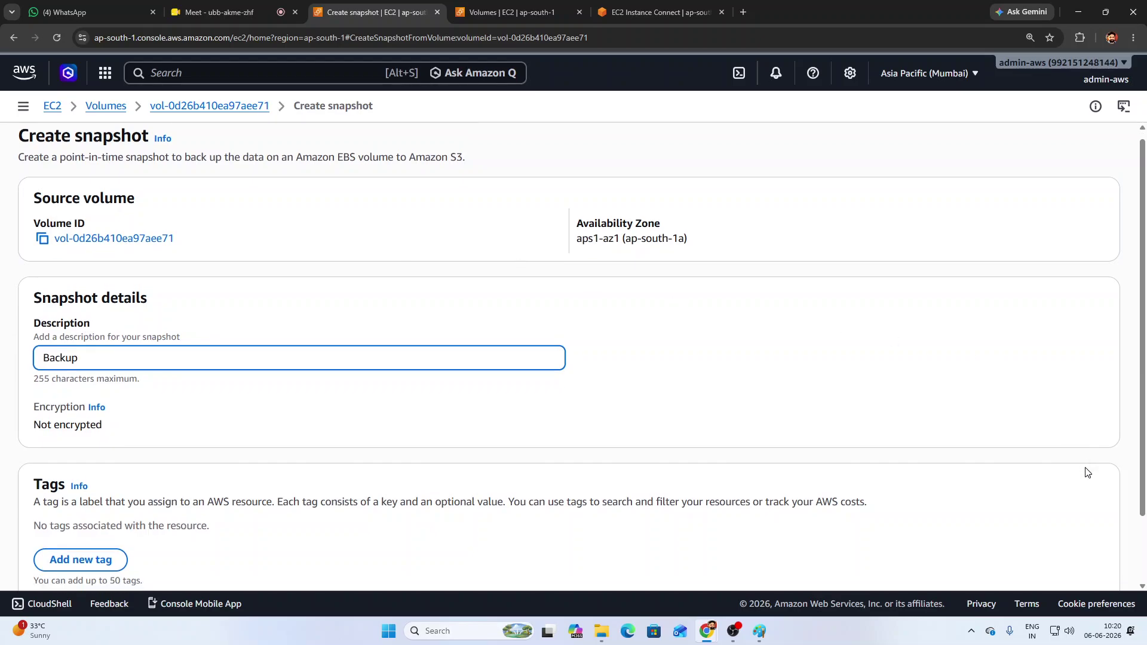
scroll(1084, 472, "down", 1)
left_click(1041, 551)
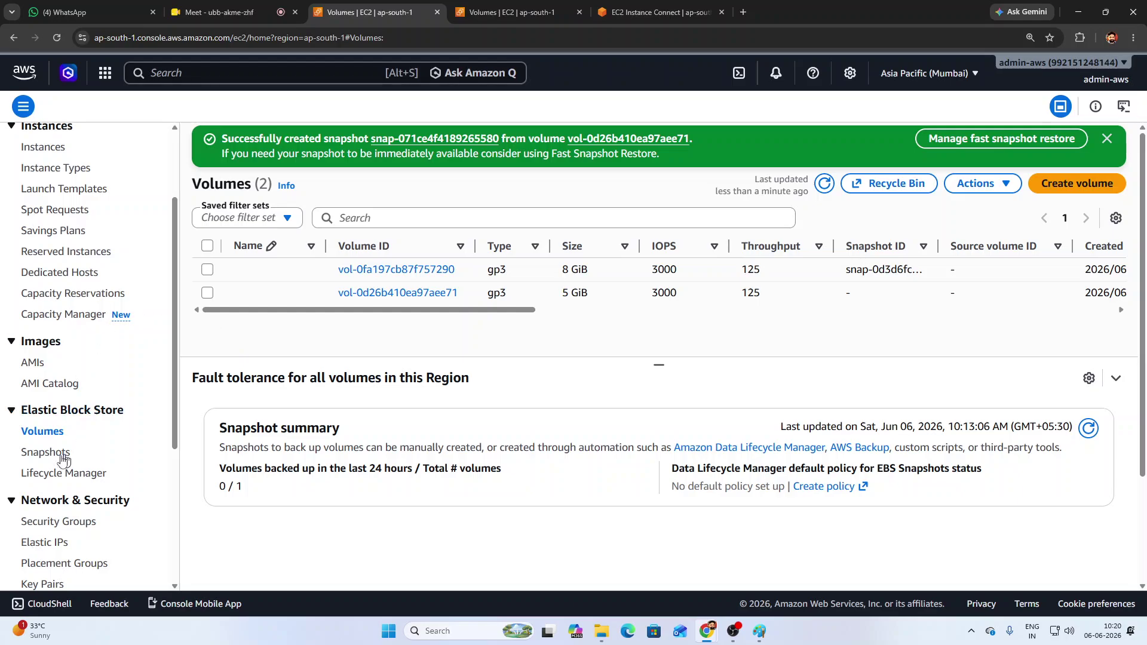
- Open the Snapshots list and refresh it to check the status of the Backup snapshot
left_click(49, 457)
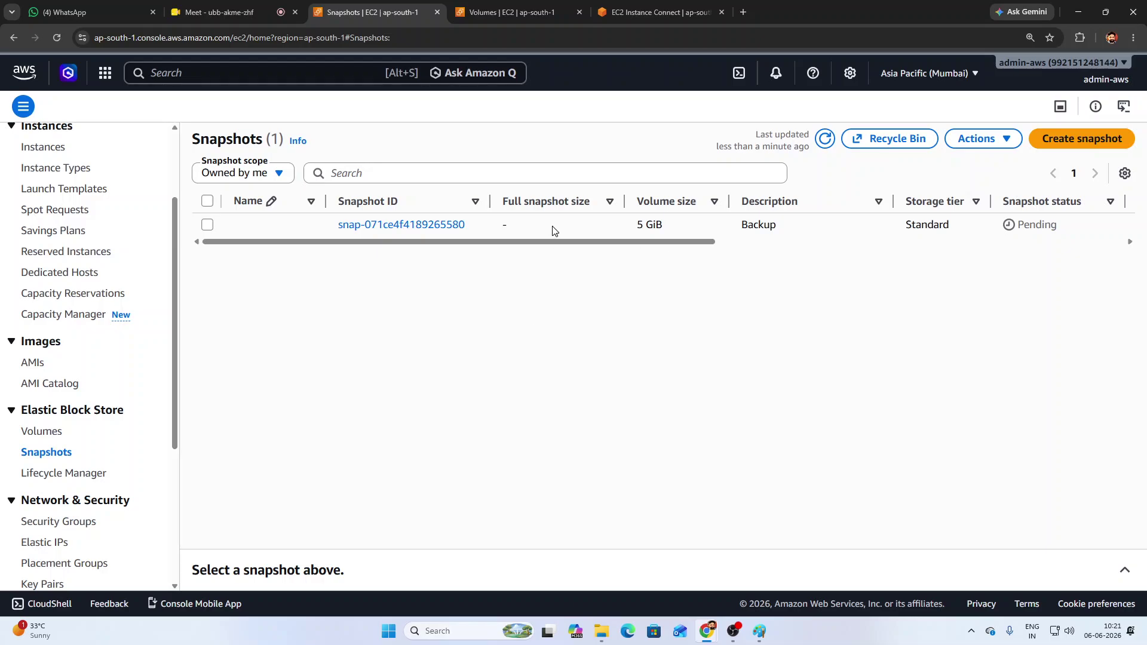
left_click(825, 141)
left_click(825, 141)
- Open Lifecycle Manager and start a custom lifecycle policy of type EBS snapshot policy
scroll(116, 423, "down", 3)
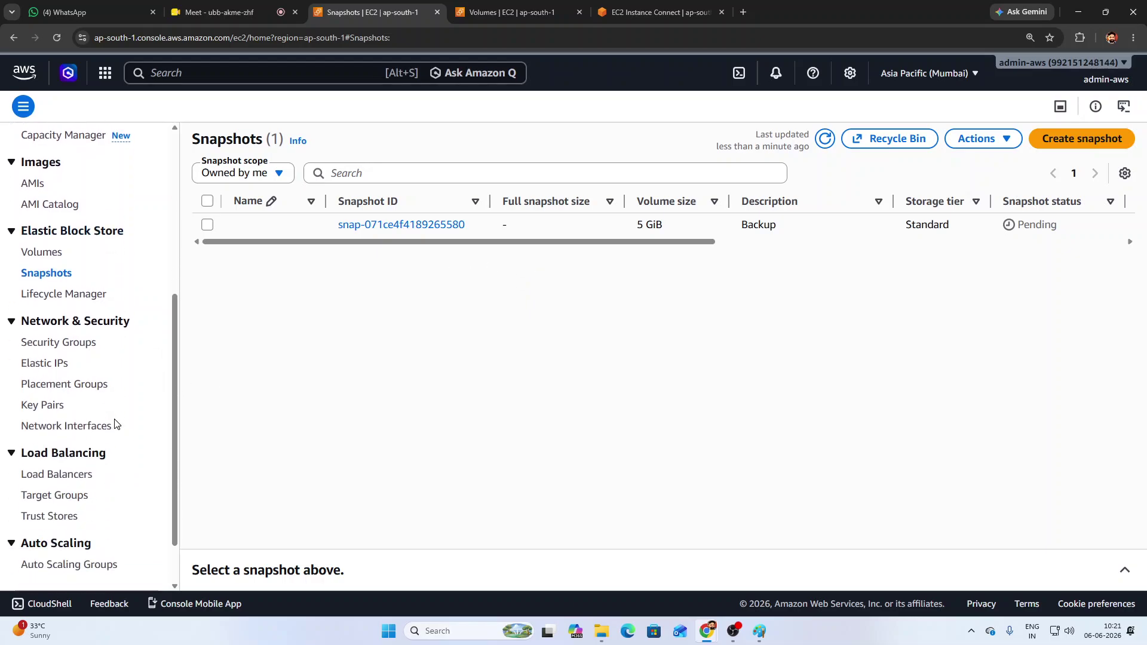
left_click(76, 300)
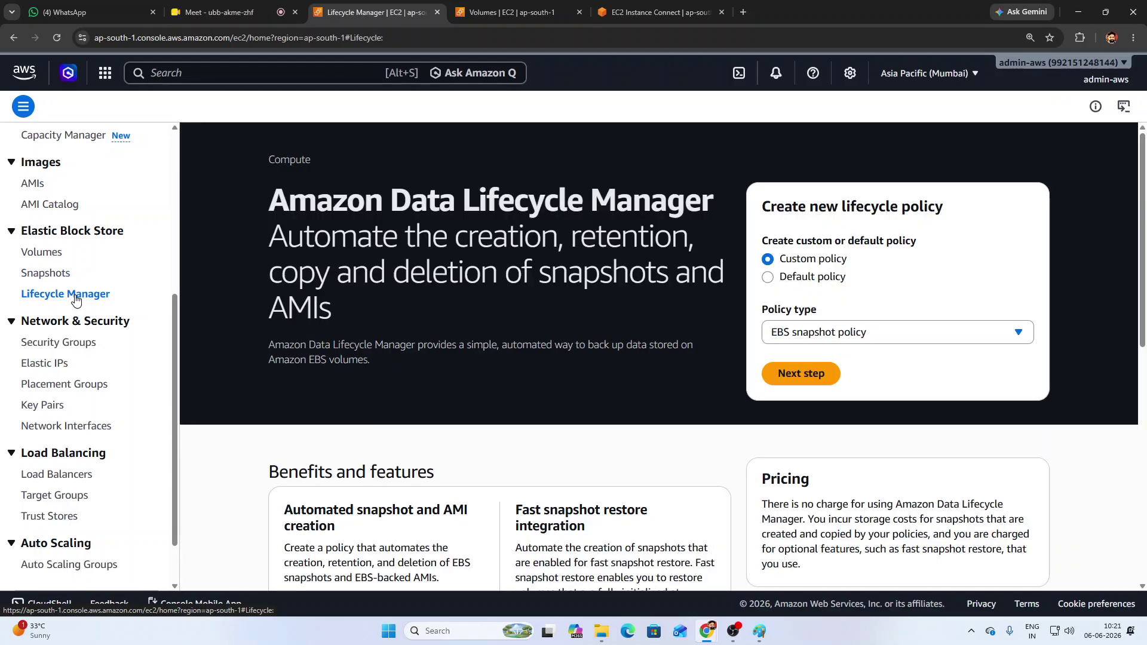
left_click(799, 277)
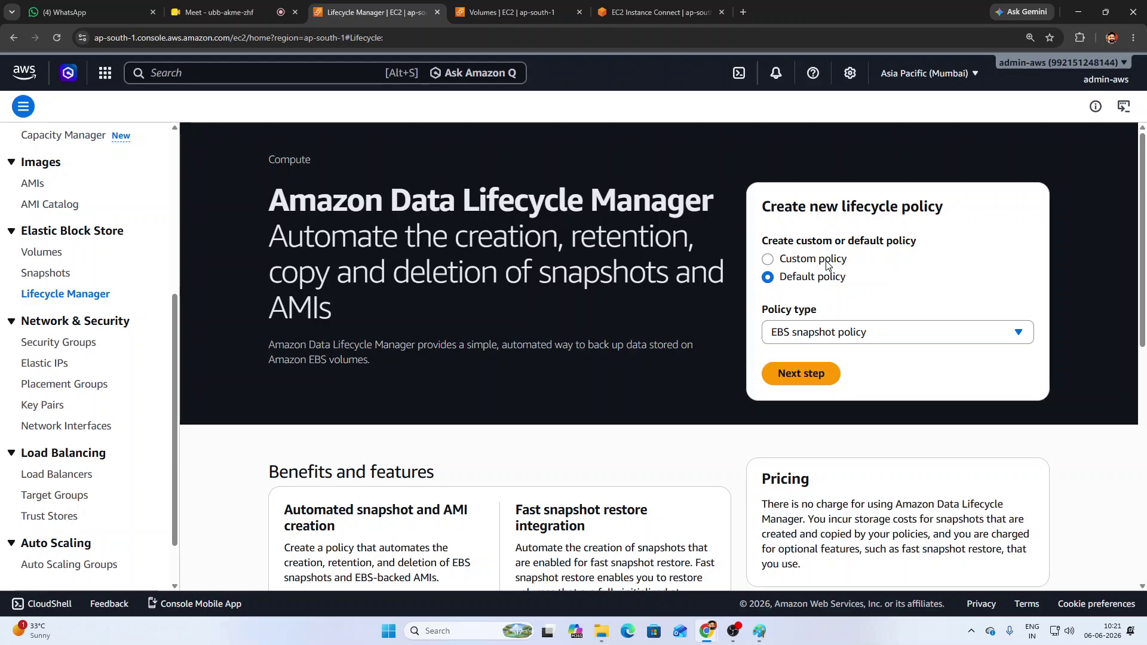
left_click(831, 262)
left_click(861, 338)
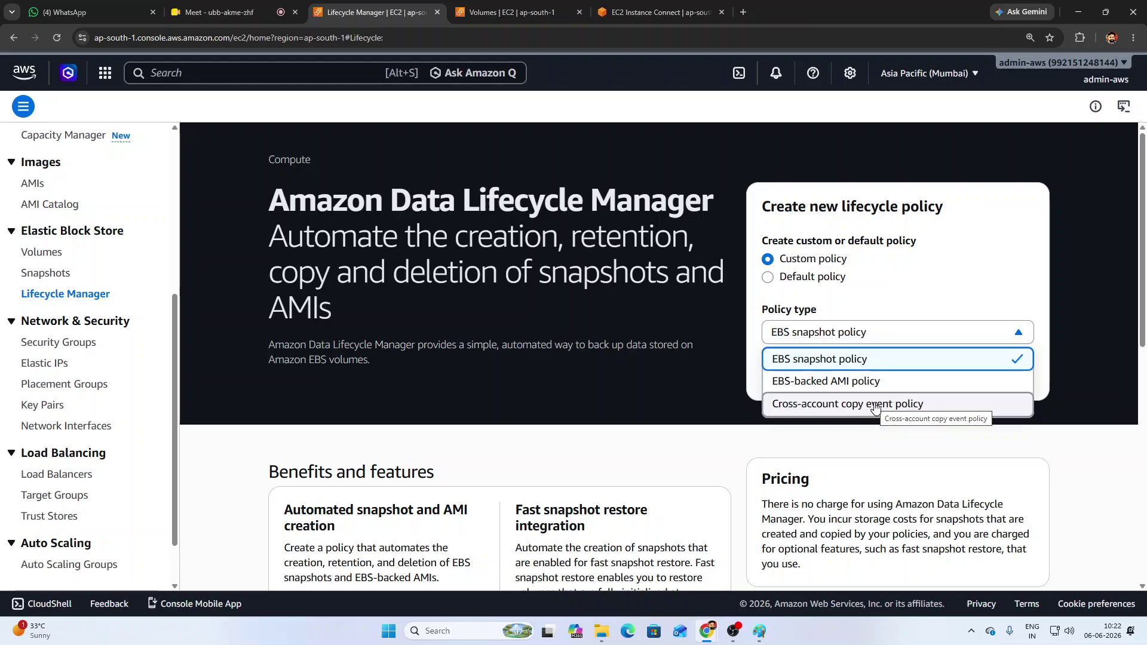
left_click(775, 345)
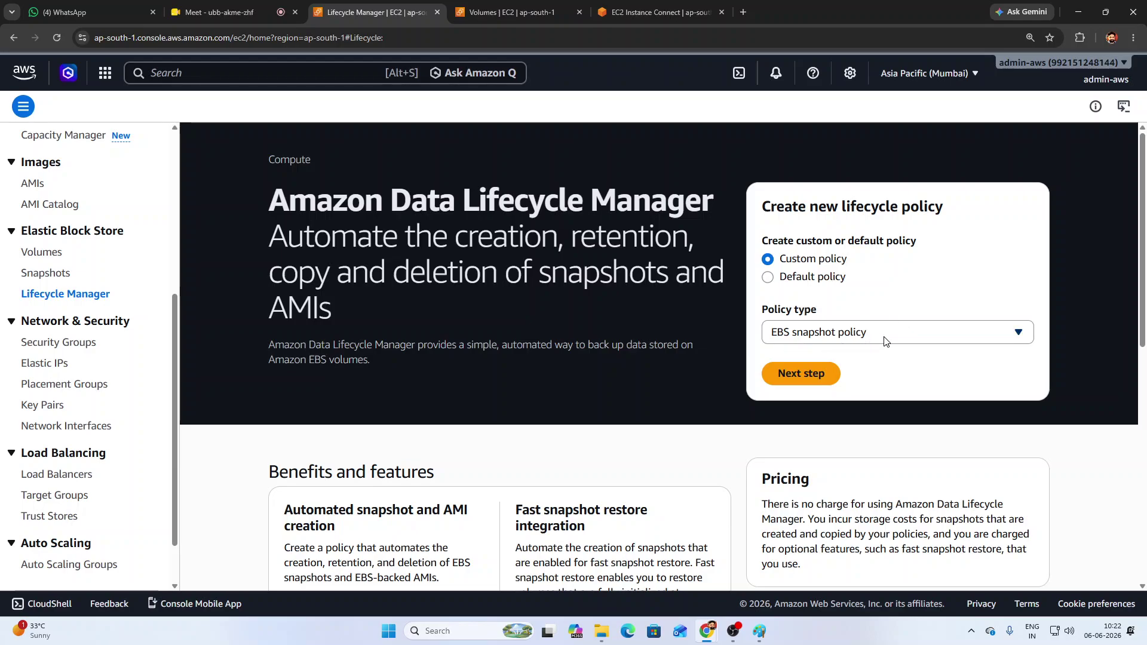
left_click(804, 382)
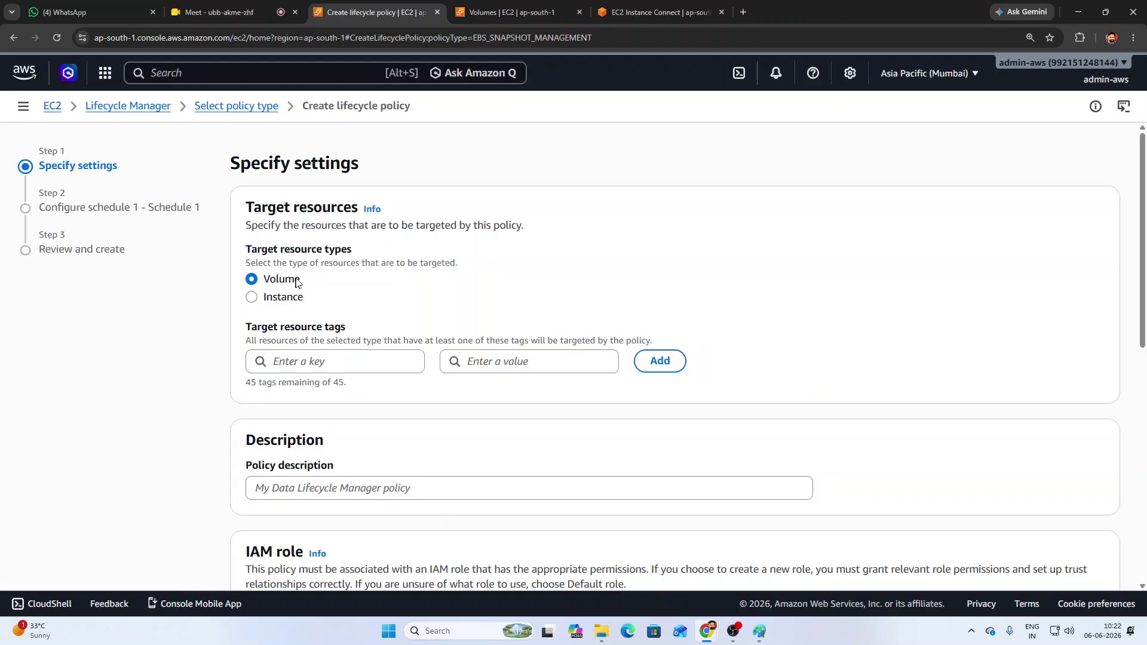
- With Volume as the target resource type, enter the target tag key Name and value Snapshot
left_click_drag(297, 282, 268, 286)
scroll(492, 333, "down", 2)
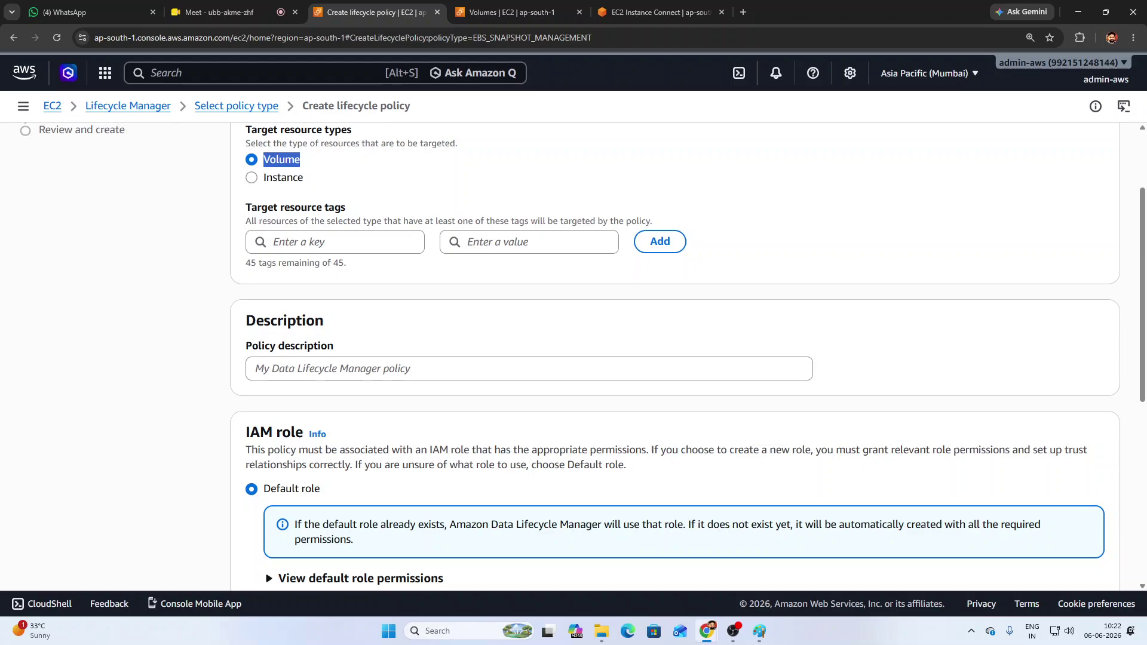
left_click(311, 244)
left_click(276, 270)
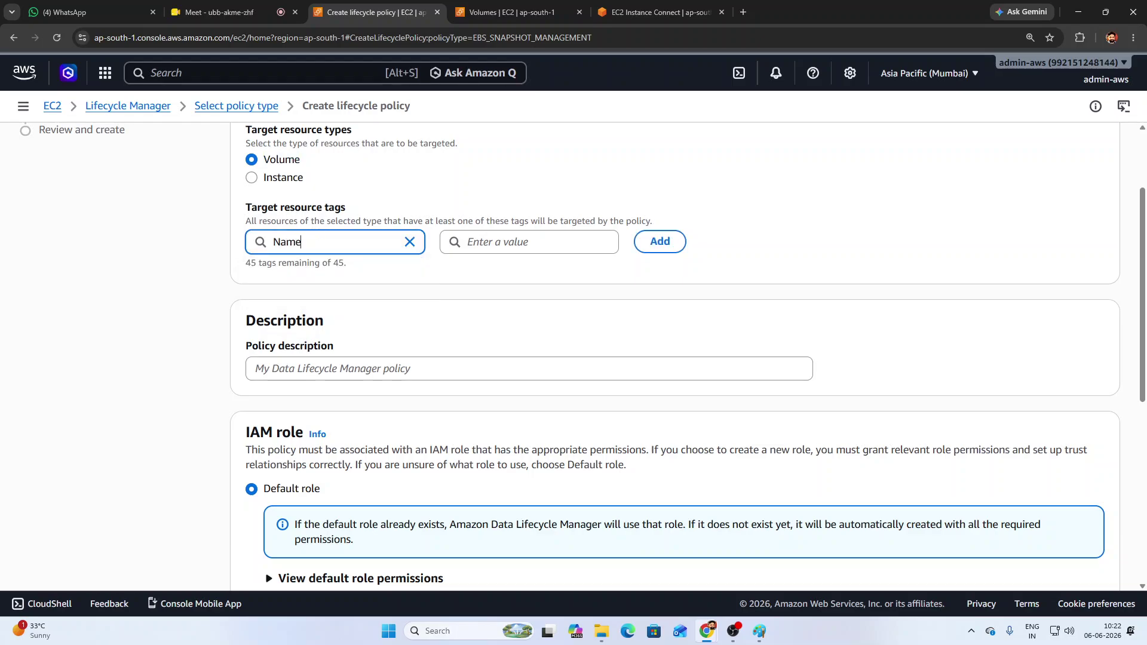
left_click_drag(273, 243, 303, 243)
left_click(508, 242)
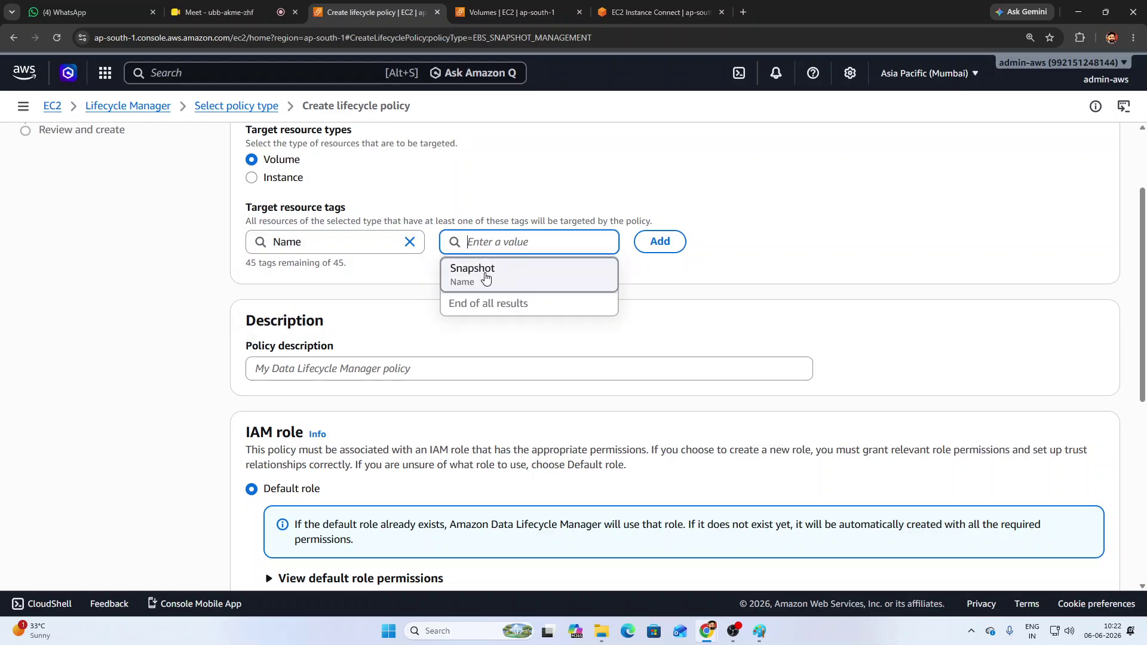
left_click(487, 275)
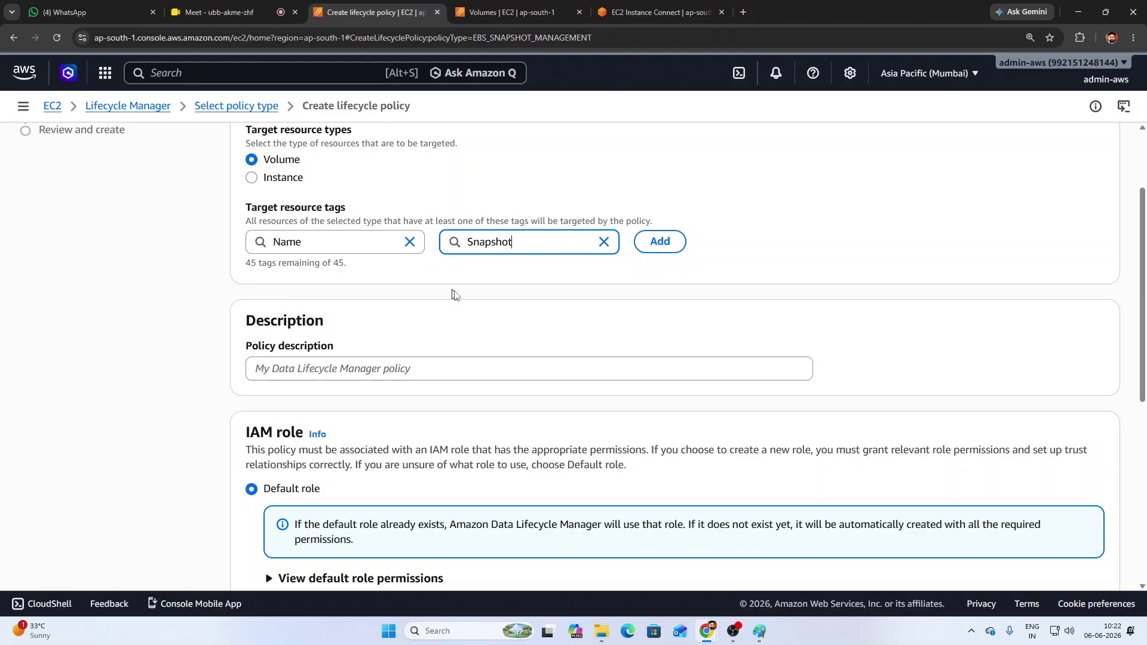
- Enter "data backup" as the lifecycle policy description
scroll(434, 370, "down", 2)
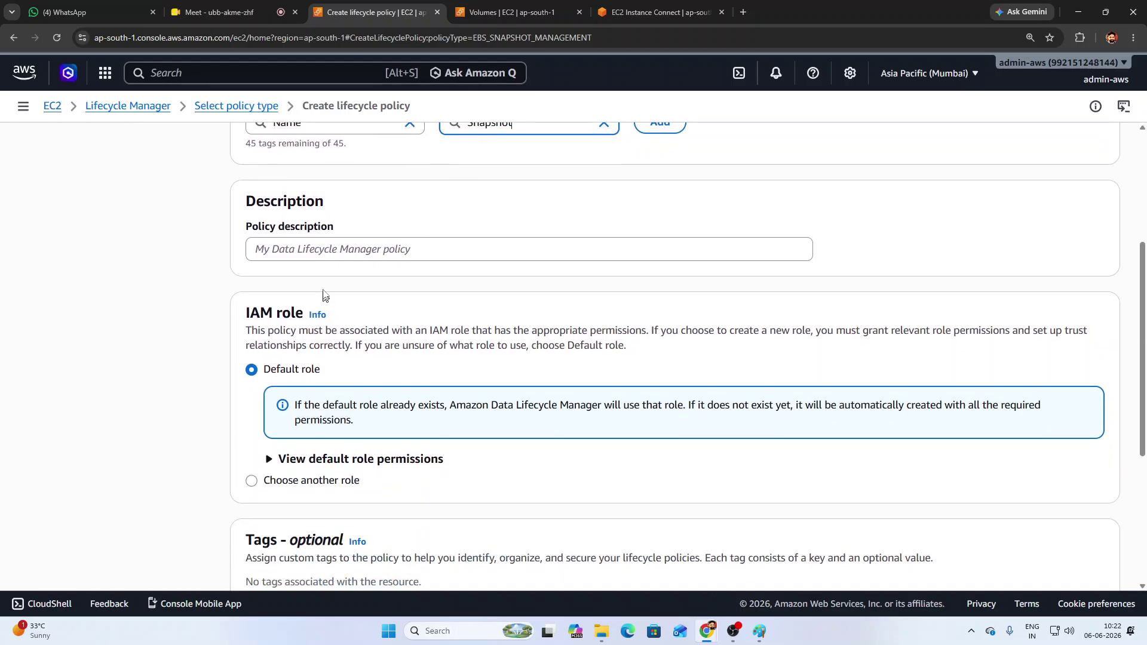
left_click(331, 254)
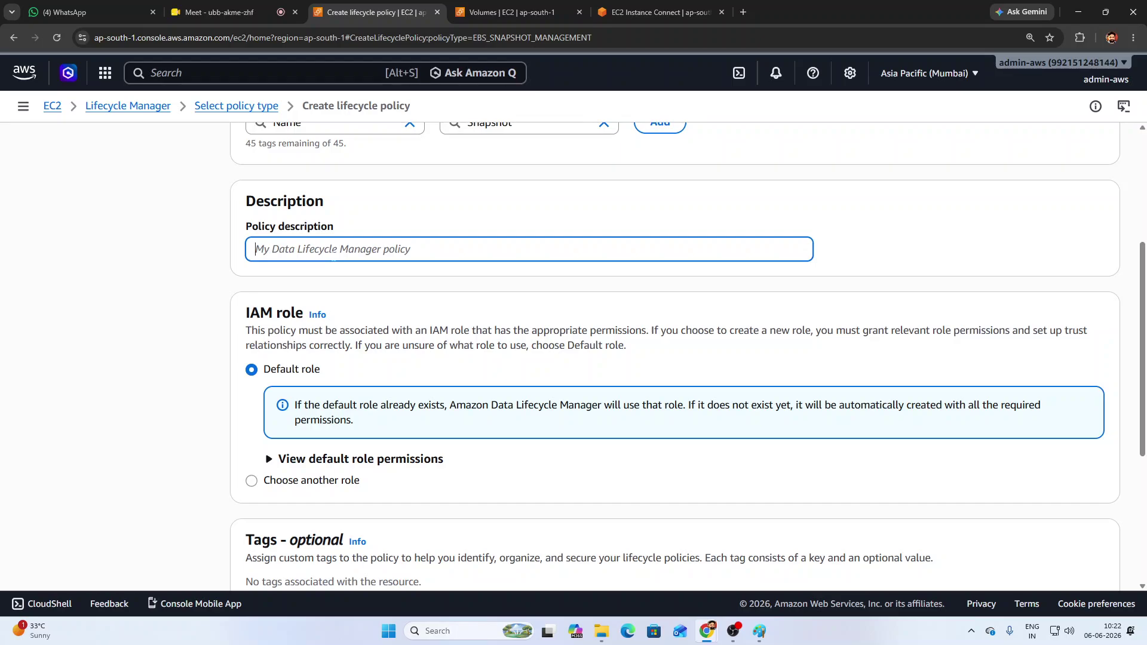
type("data ")
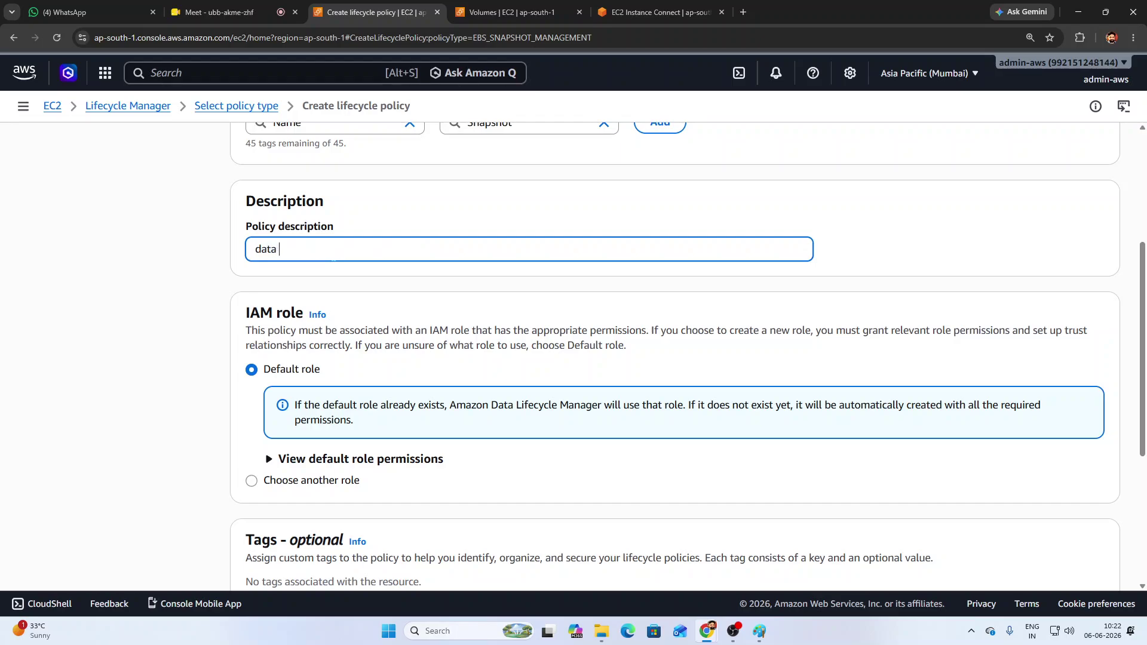
type("backup")
- Review the default IAM role and the Enabled policy status, and try to continue to the schedule configuration
scroll(600, 394, "down", 1)
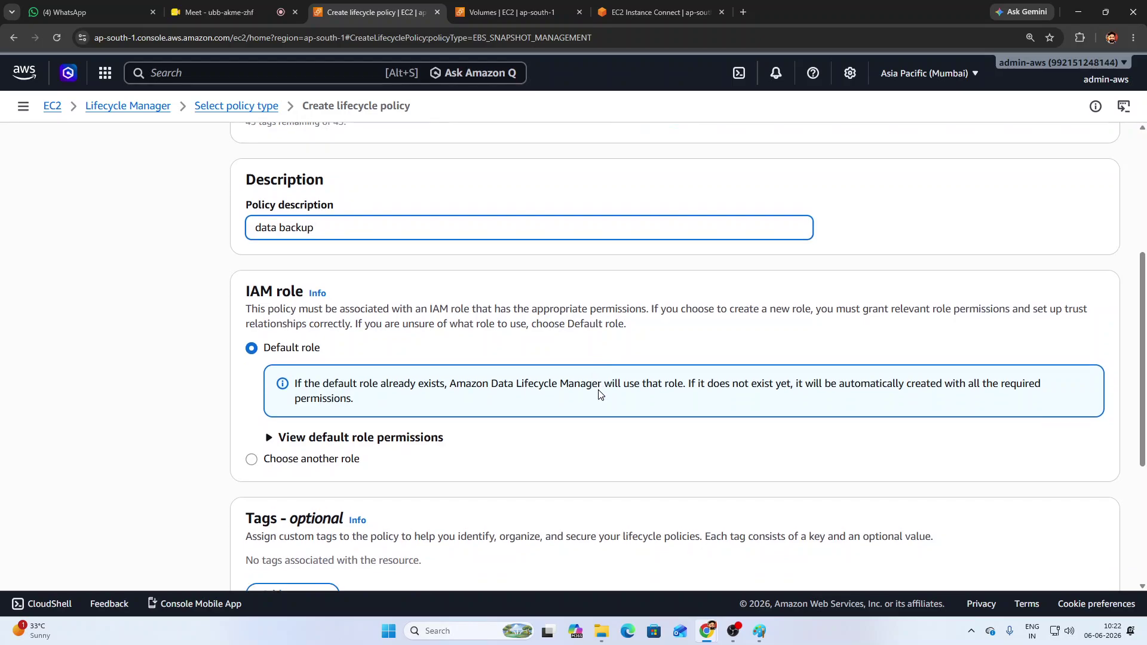
scroll(599, 394, "down", 4)
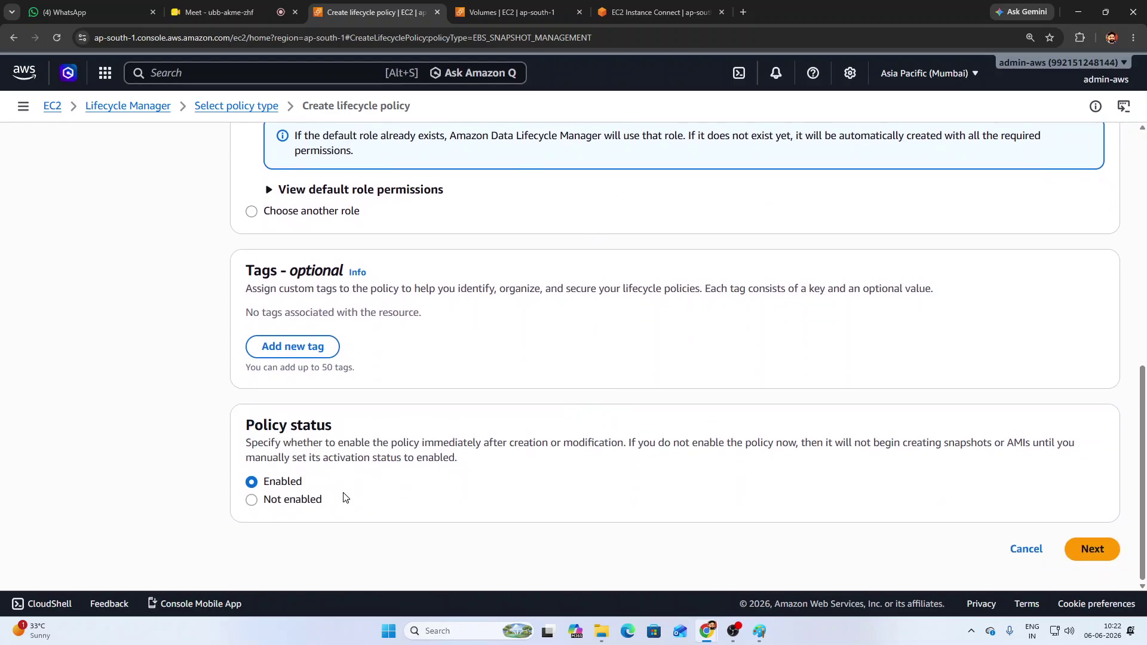
left_click_drag(253, 425, 367, 436)
left_click_drag(270, 484, 319, 484)
left_click(318, 484)
left_click(1092, 549)
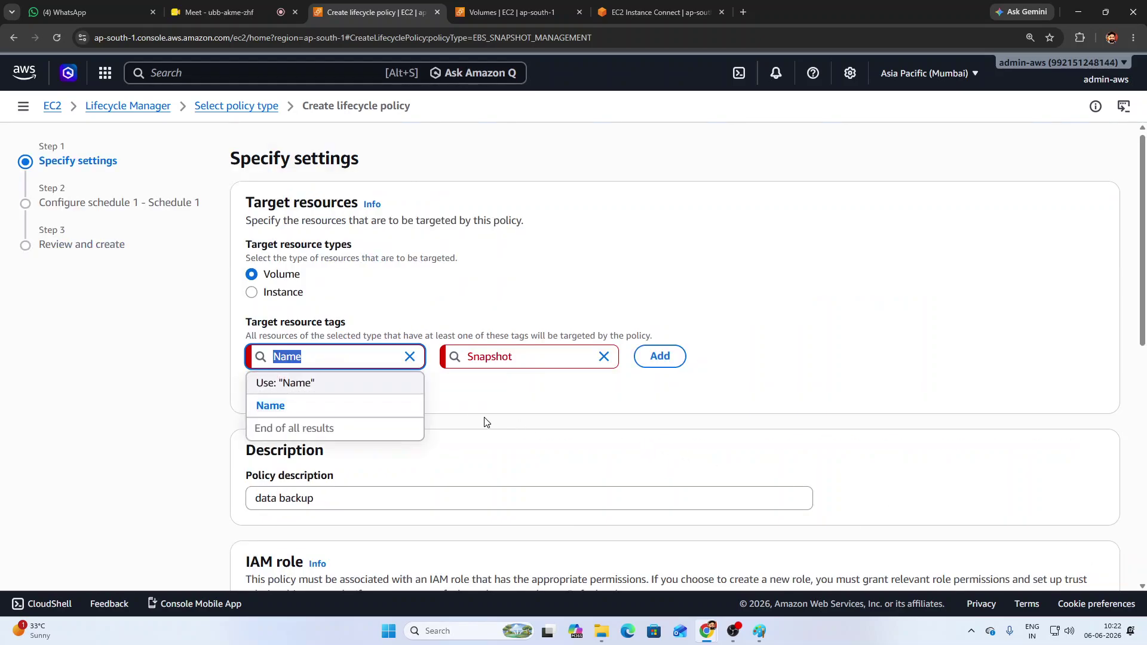
- Reselect the key Name and value Snapshot and add them as a target resource tag of the policy
left_click(313, 406)
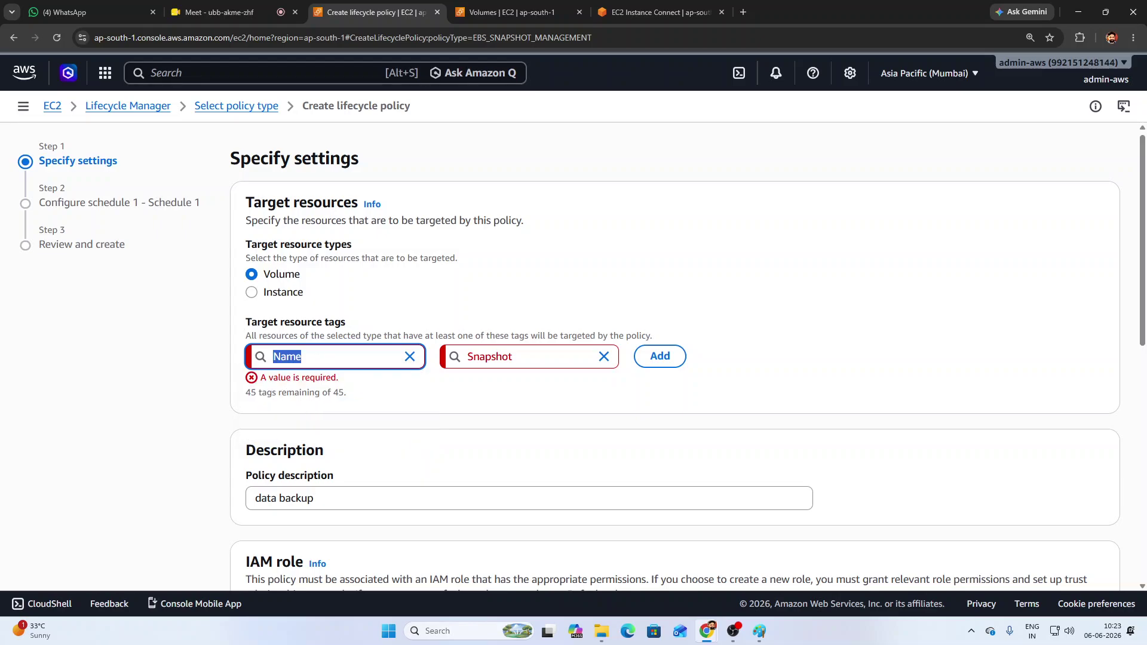
left_click(313, 364)
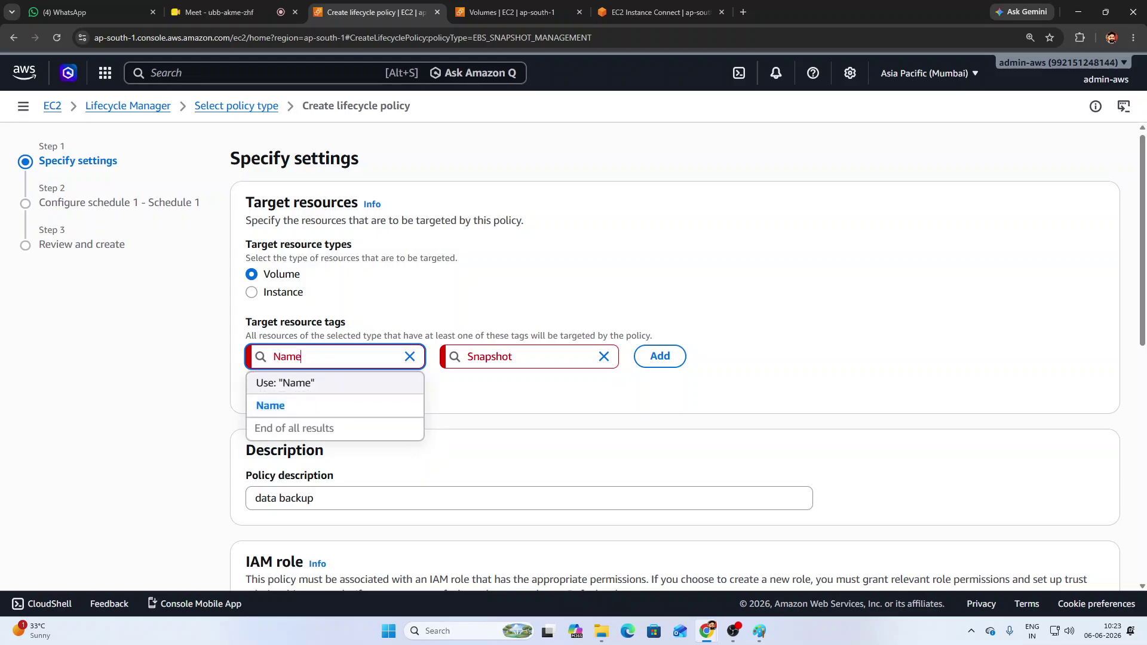
left_click(297, 406)
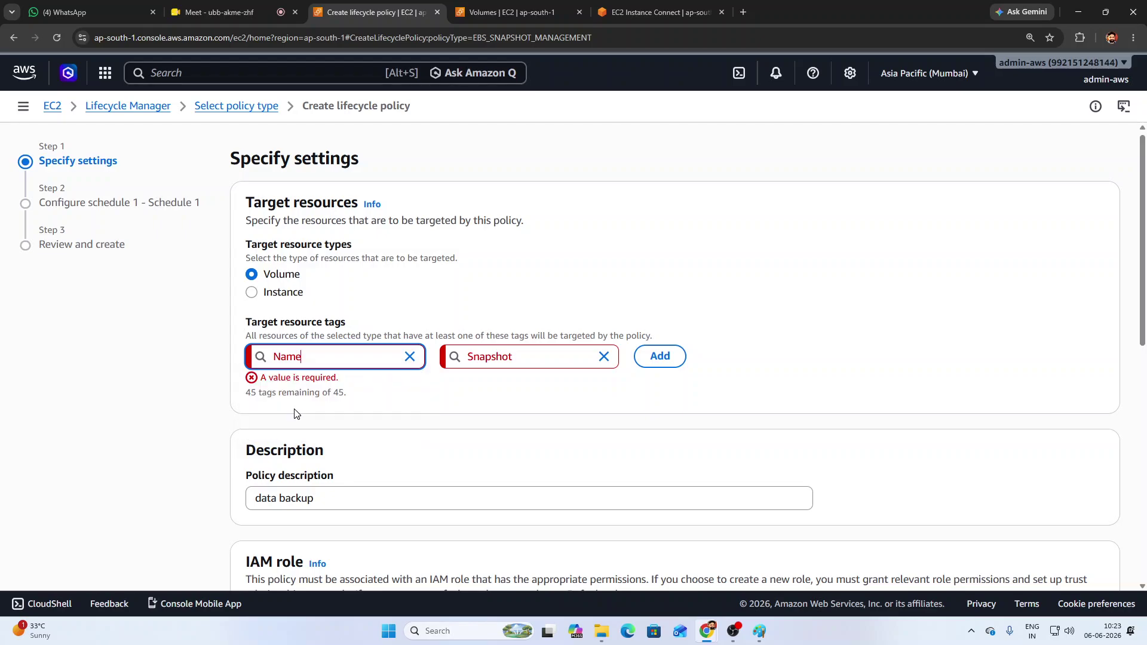
left_click(518, 356)
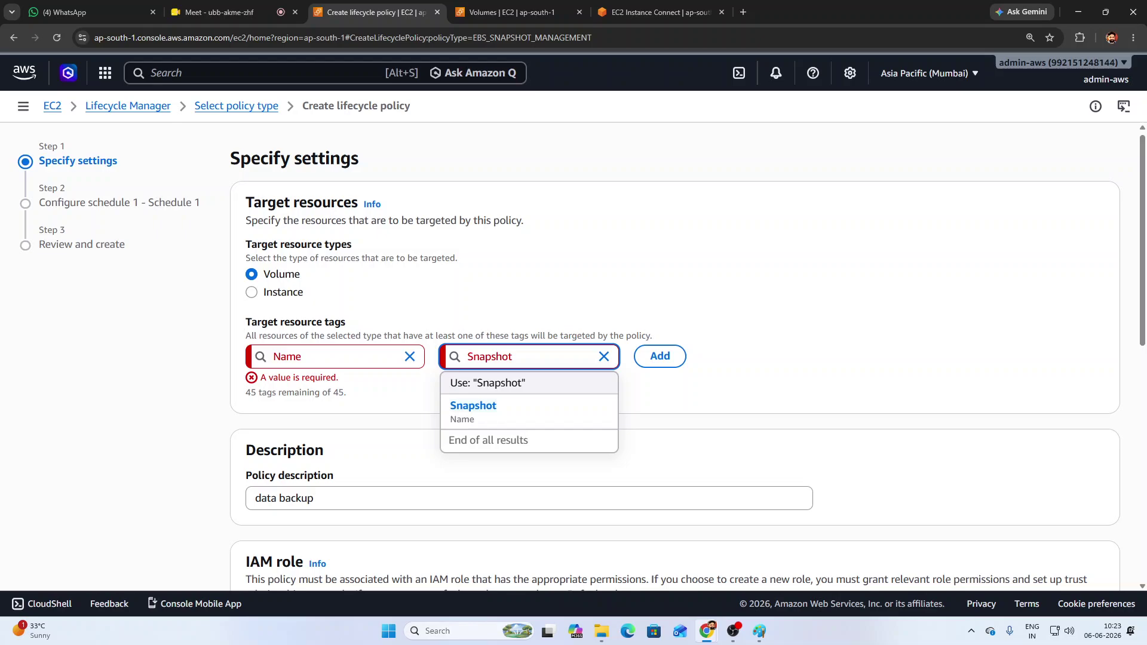
left_click(489, 413)
left_click(663, 362)
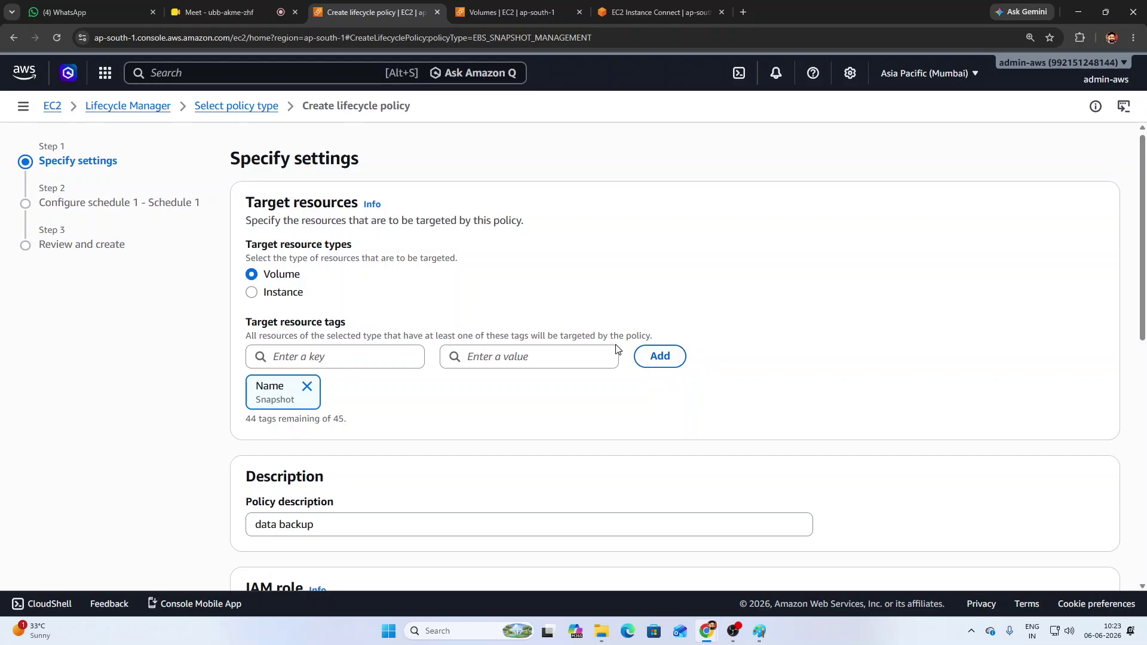
- Continue to the policy's schedule configuration and review the Schedule 1 details
scroll(717, 442, "down", 9)
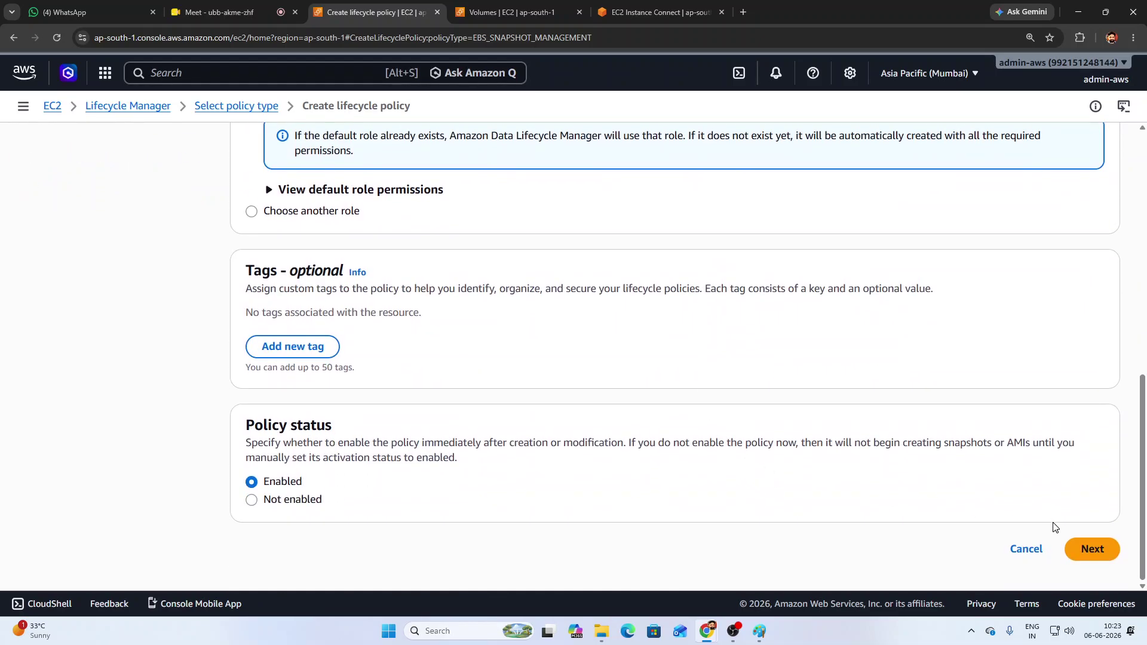
left_click(1098, 555)
scroll(459, 426, "down", 1)
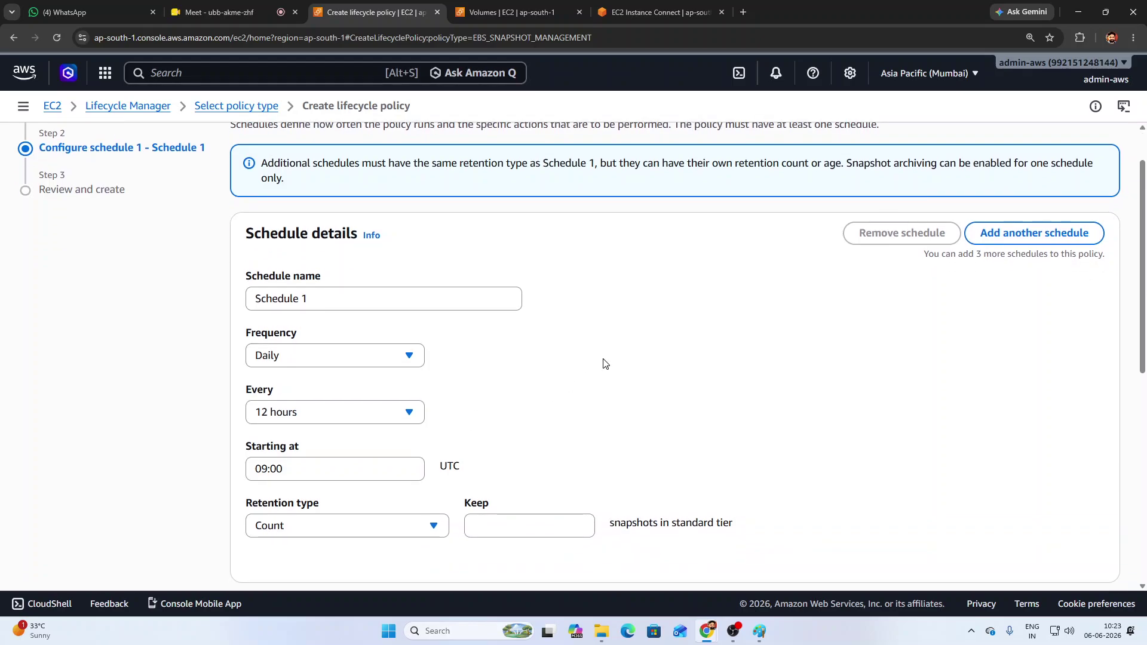
left_click_drag(335, 302, 218, 295)
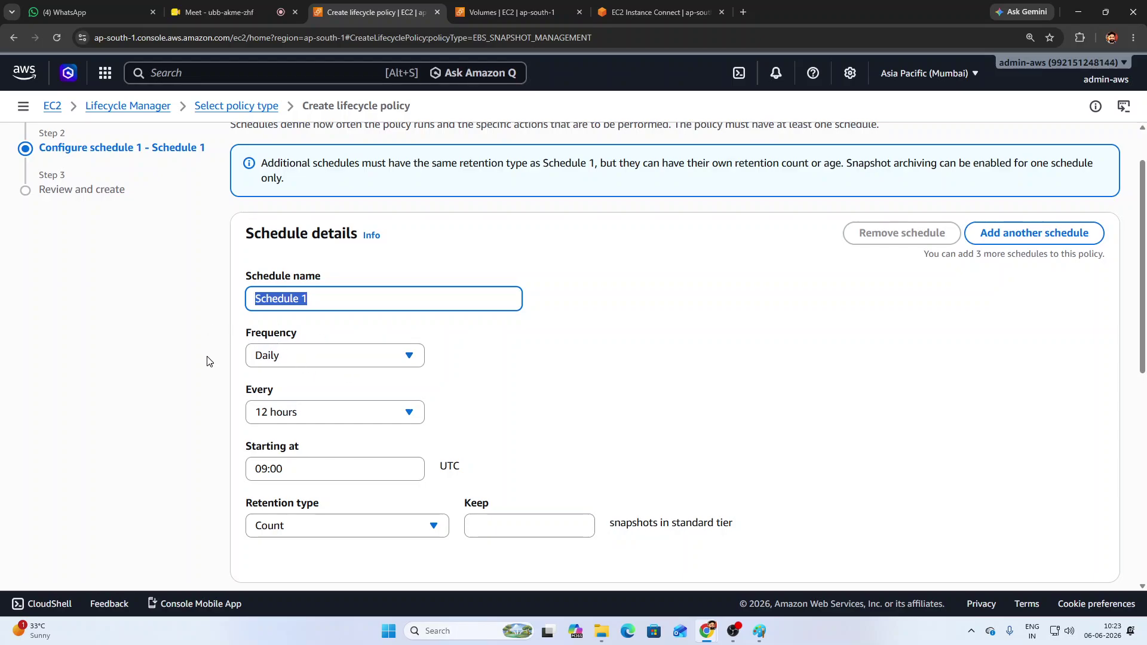
left_click(526, 377)
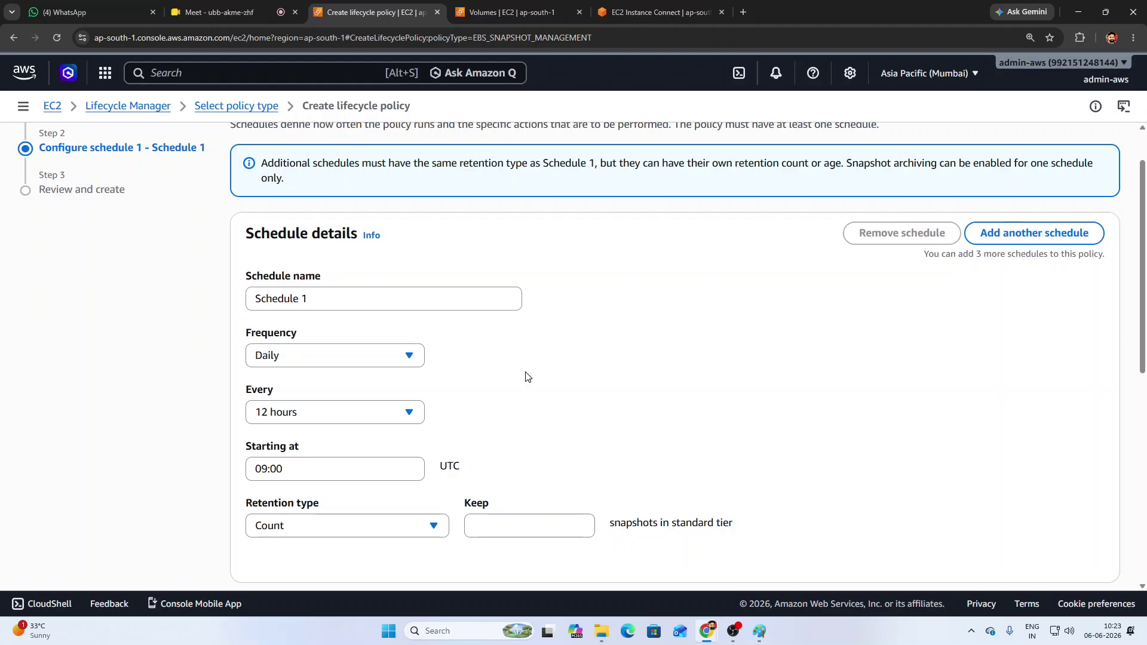
- Examine the available frequency options and repeat intervals for Schedule 1, keeping Daily and 12 hours
left_click(392, 362)
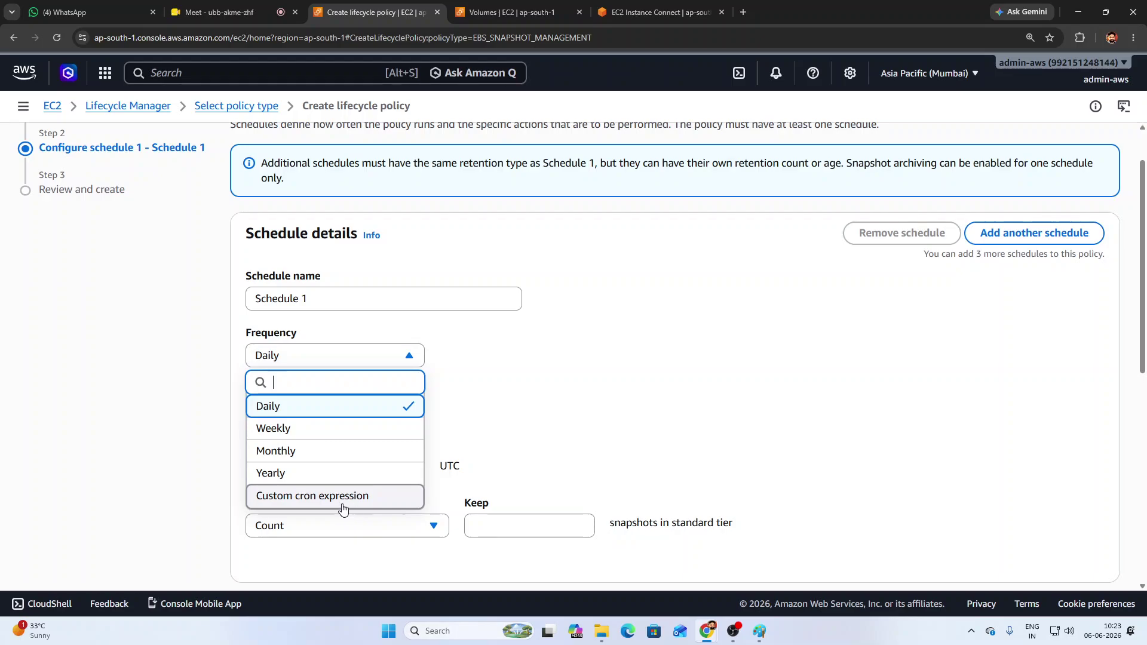
left_click(518, 433)
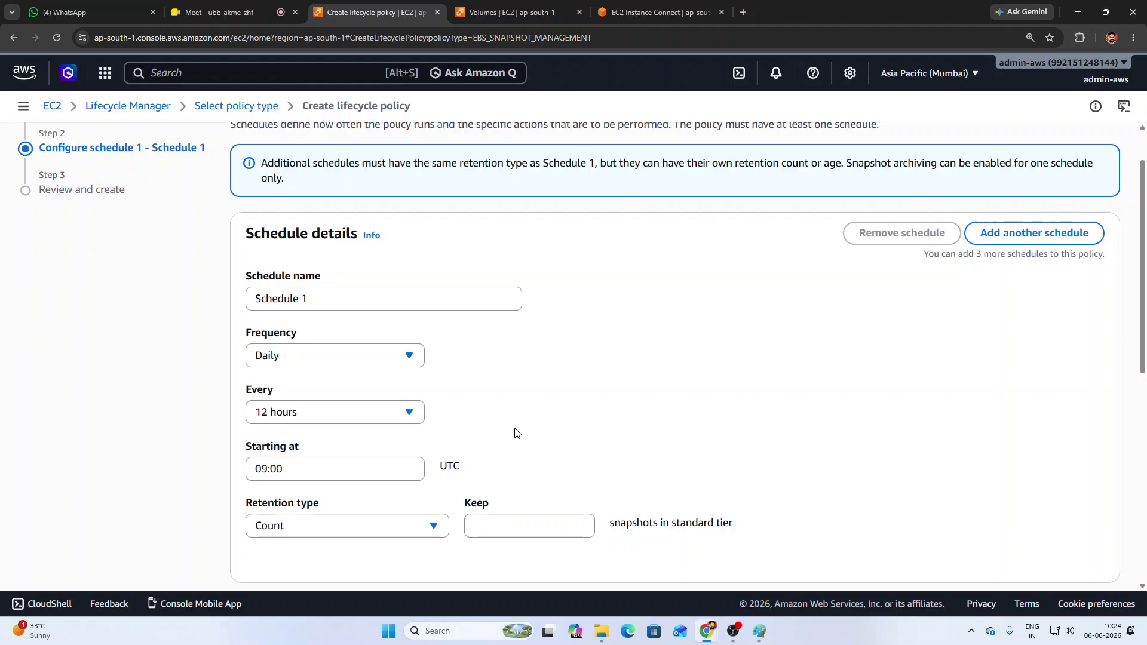
scroll(517, 432, "down", 1)
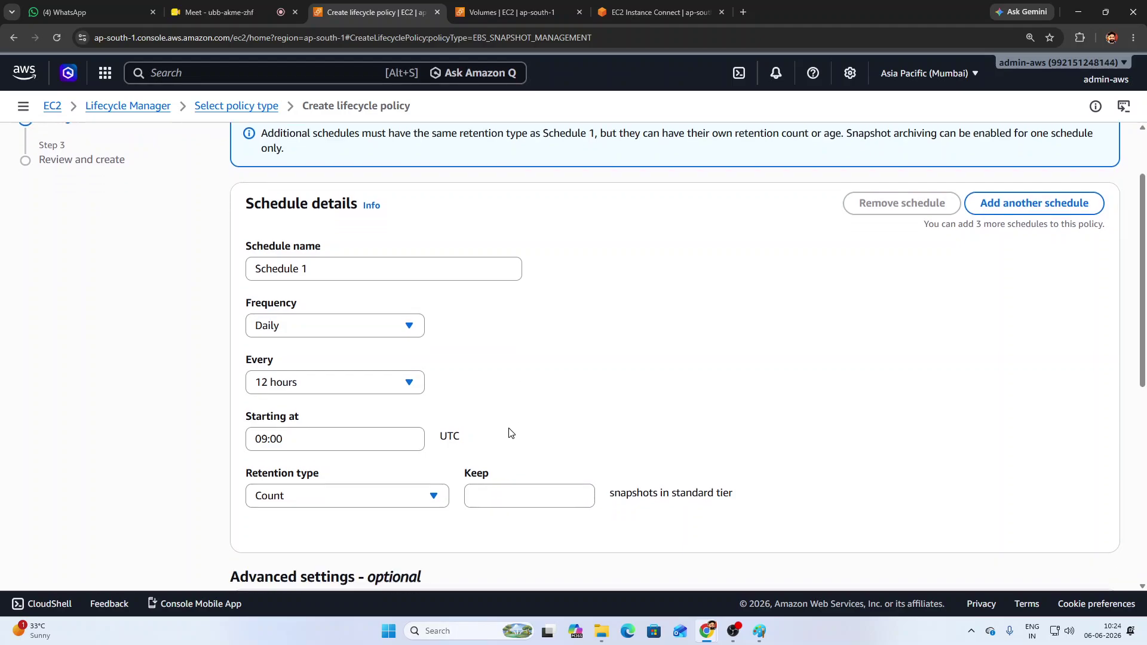
left_click(351, 301)
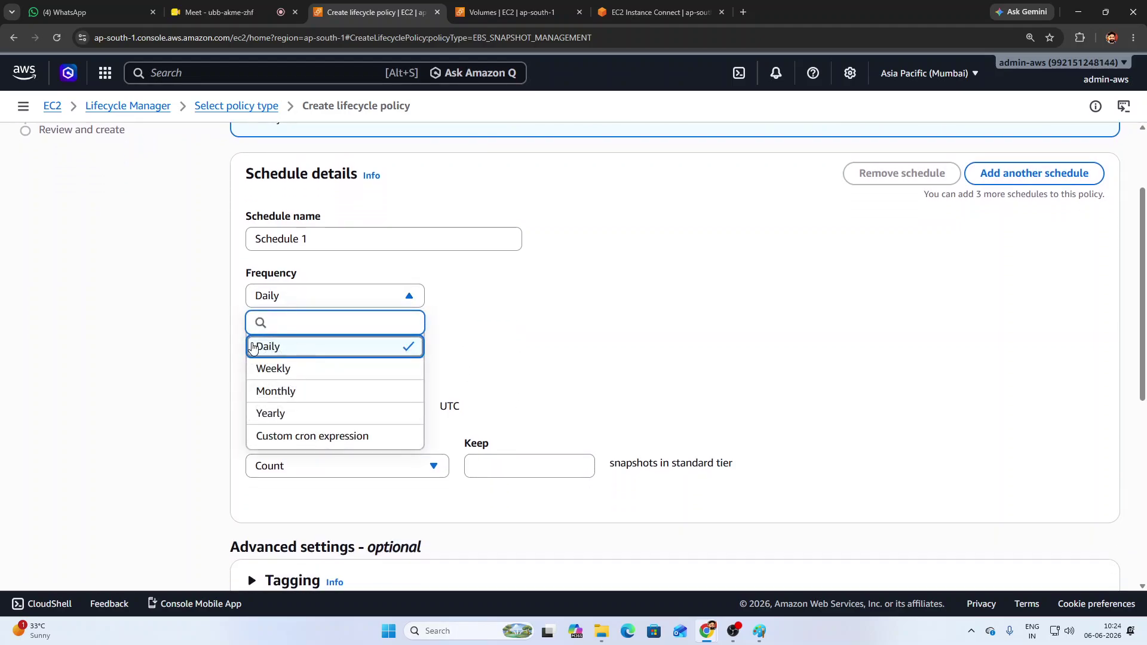
left_click(464, 336)
left_click_drag(250, 336, 285, 339)
left_click(285, 339)
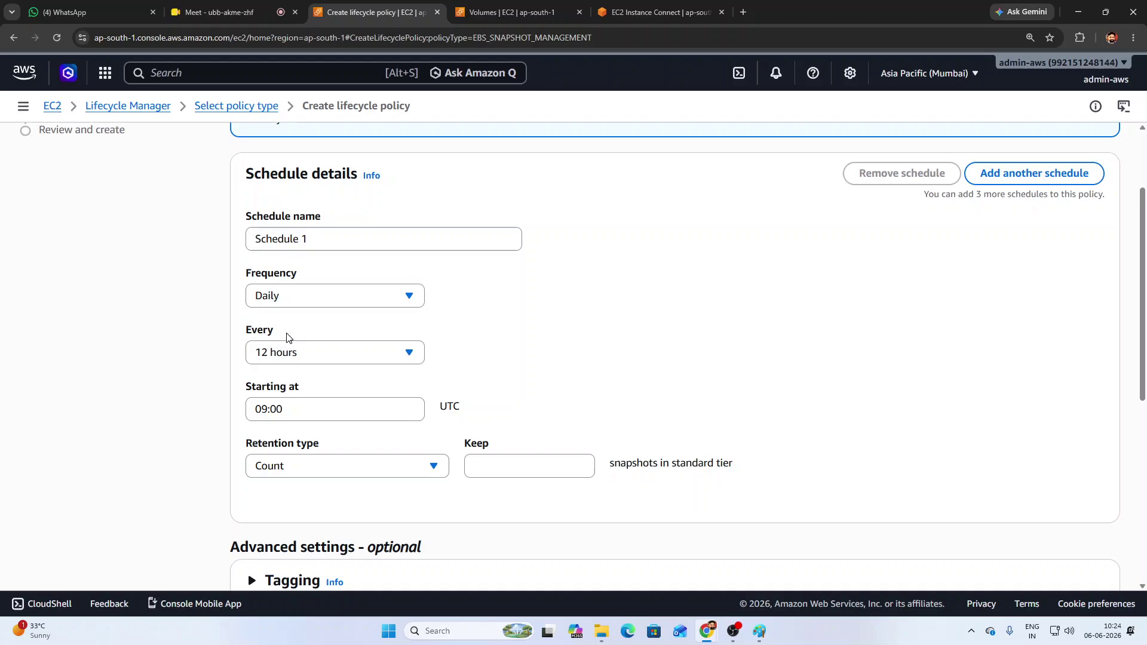
left_click(314, 361)
scroll(299, 500, "down", 1)
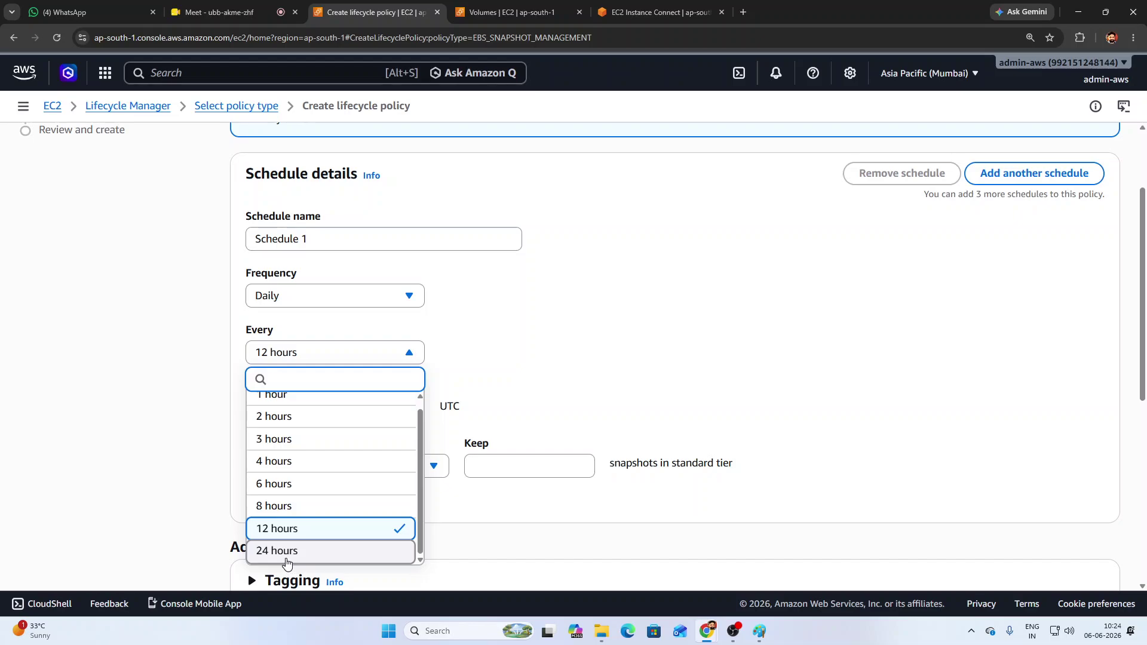
left_click(540, 399)
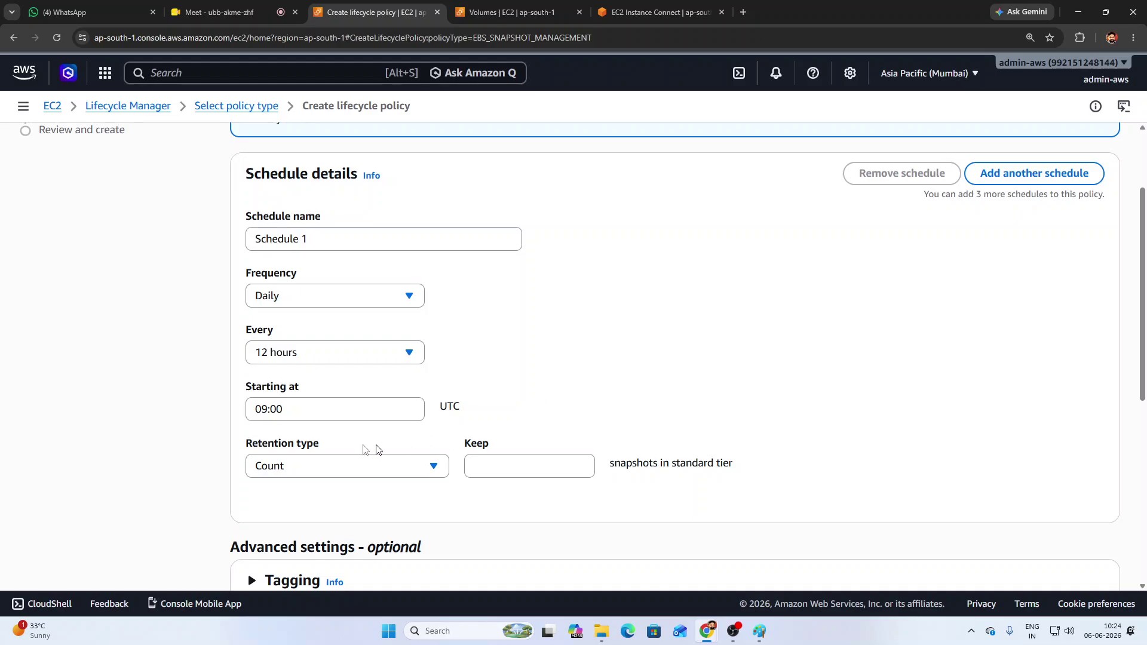
- Try the Age retention type to view its expiry setting, and return the retention type to Count
left_click_drag(266, 454, 317, 447)
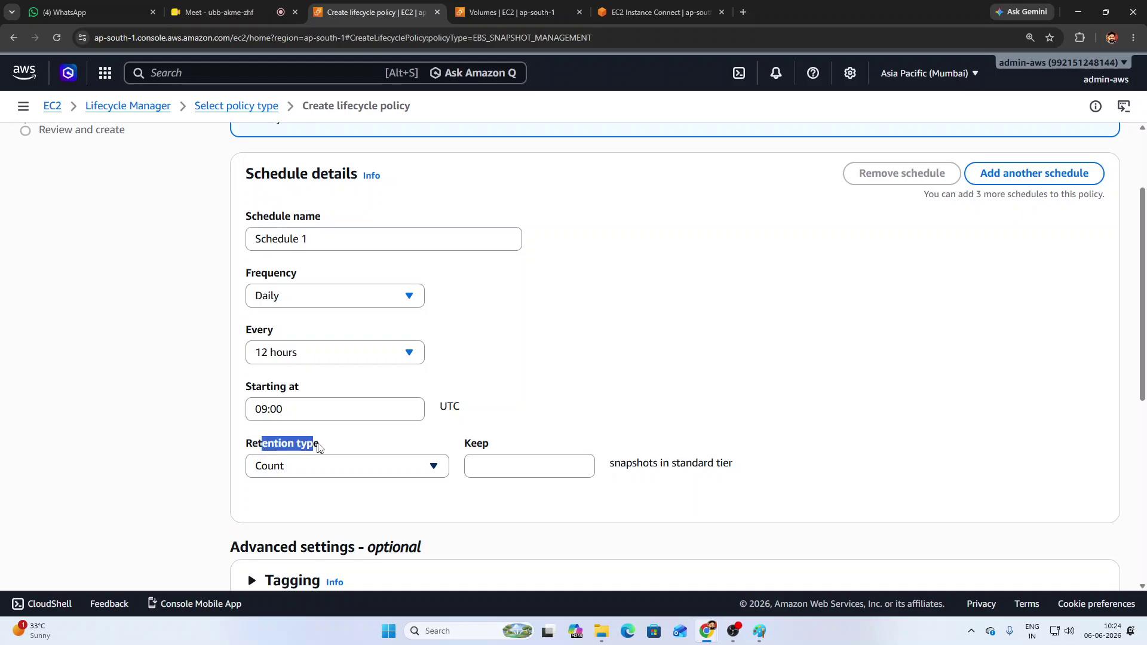
left_click(297, 470)
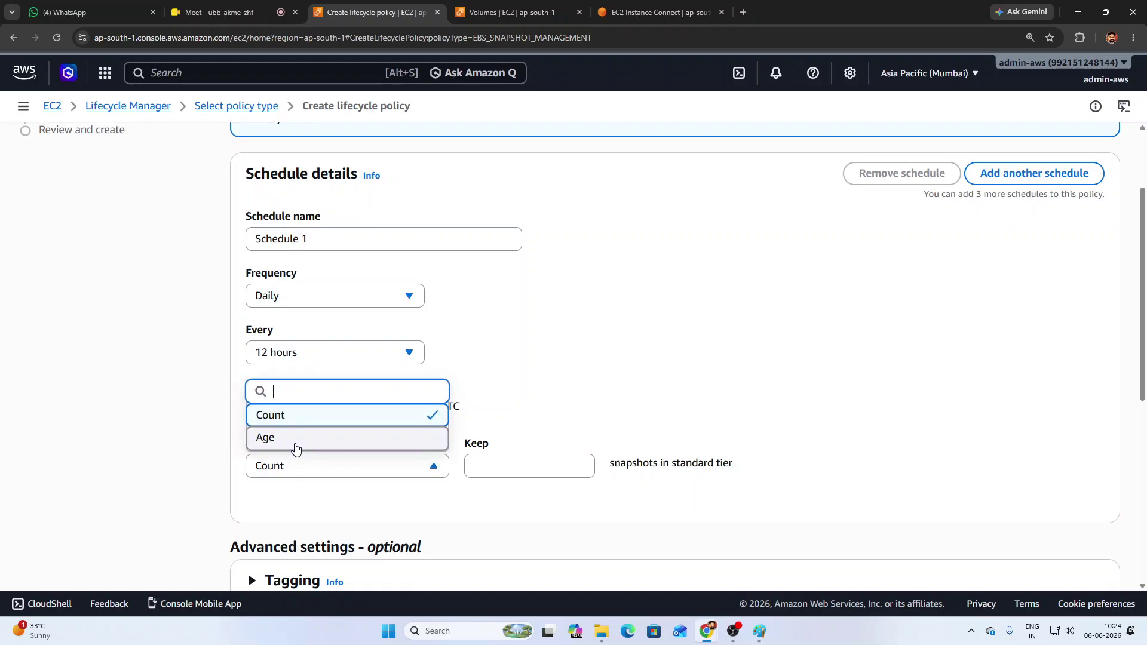
left_click(297, 444)
left_click_drag(484, 448, 593, 451)
left_click(496, 475)
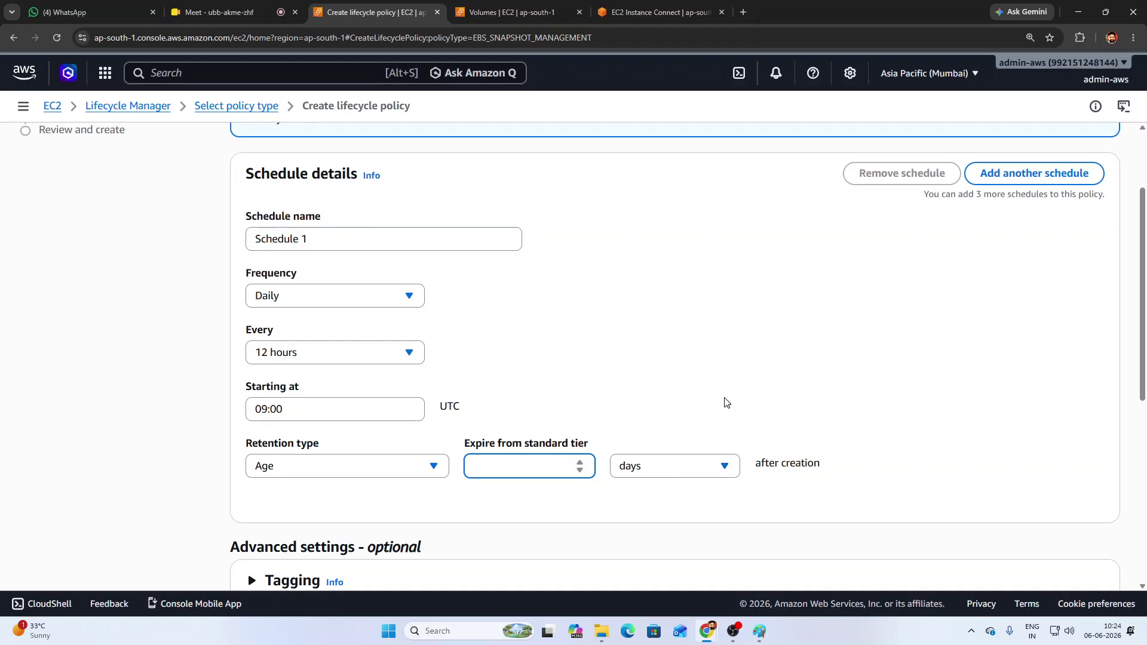
left_click(358, 469)
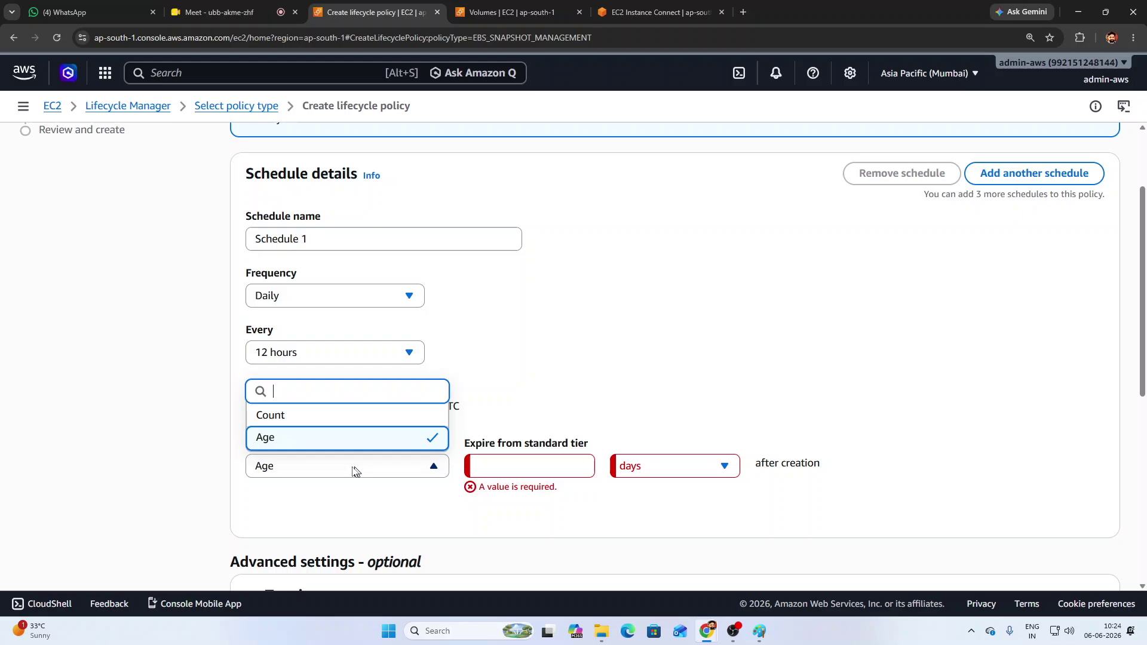
left_click(317, 415)
- Set the schedule's count-based retention to keep 5 snapshots in the standard tier
left_click(520, 466)
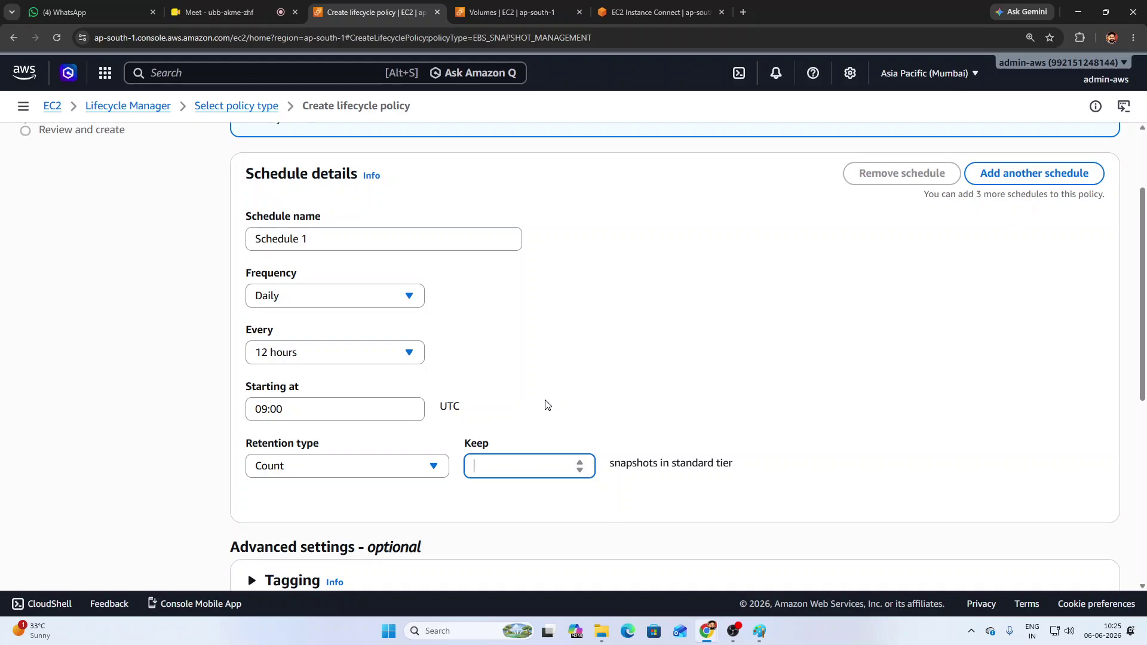
type("5")
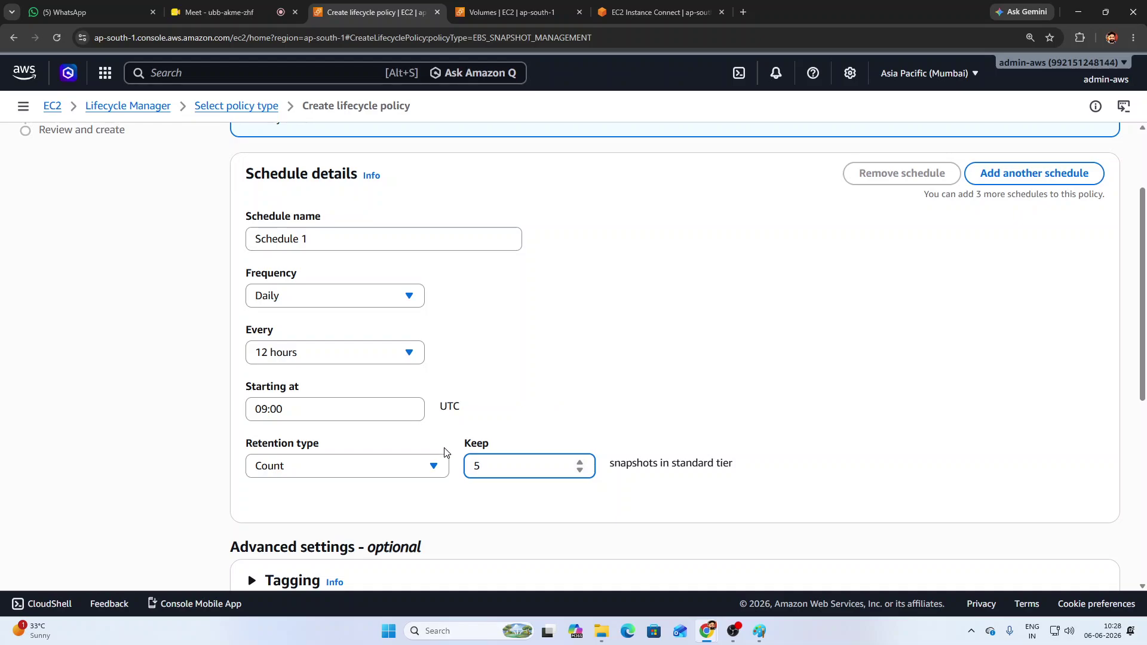
left_click(534, 439)
- Continue past the optional advanced settings, review the policy summary, and create the lifecycle policy
scroll(533, 439, "down", 4)
scroll(491, 211, "down", 3)
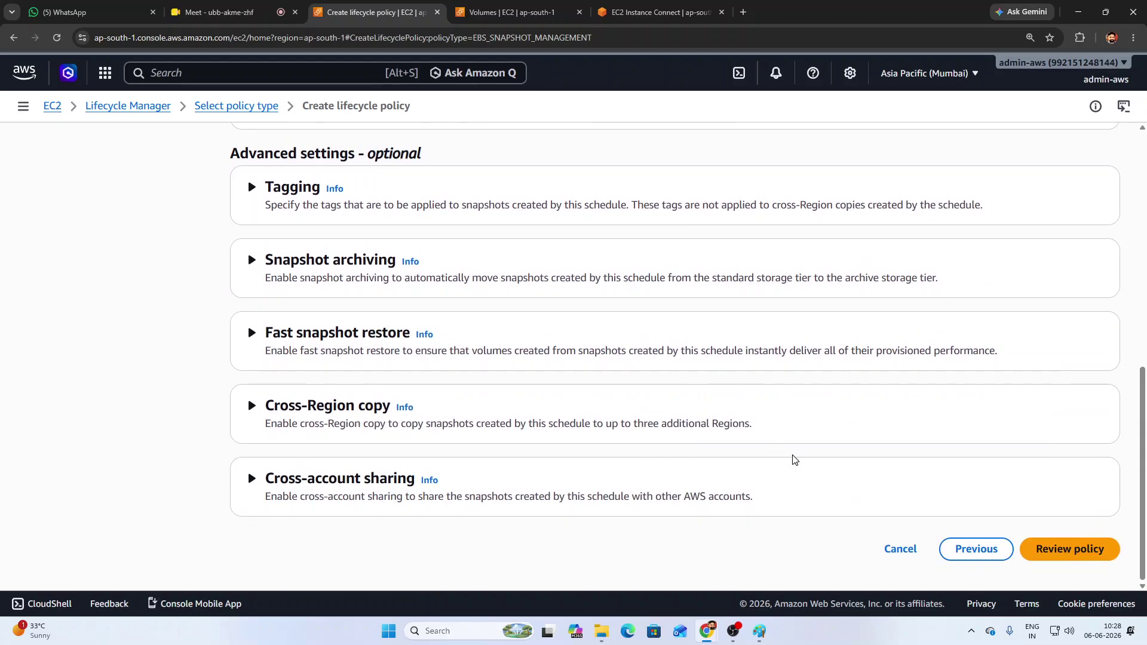
left_click(1055, 562)
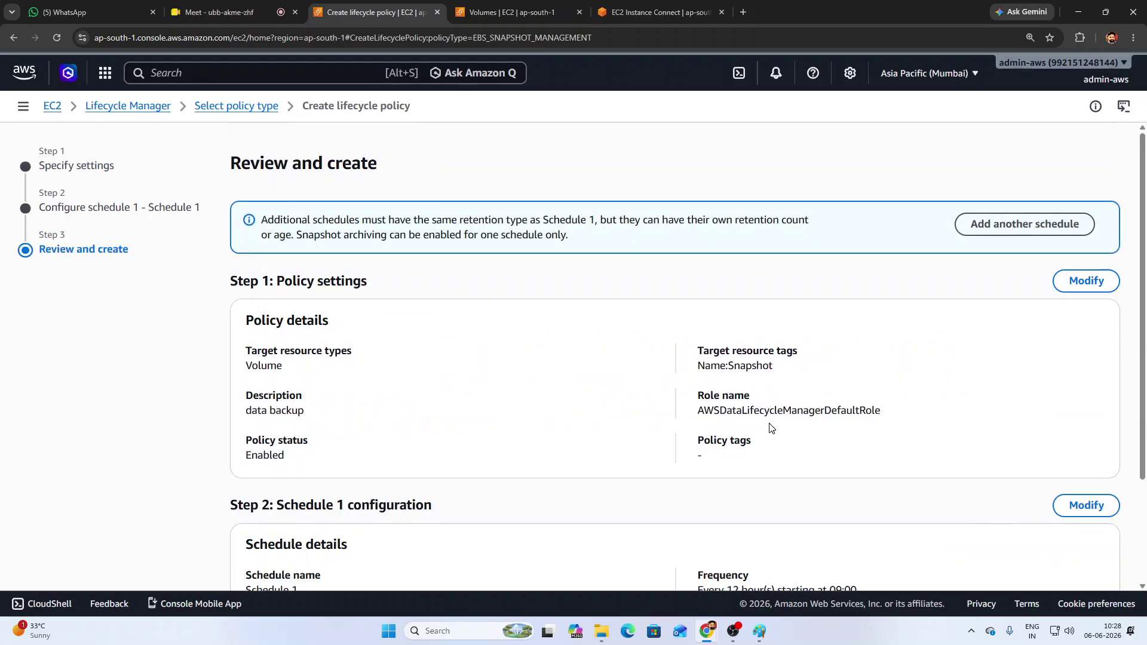
scroll(1055, 561, "down", 3)
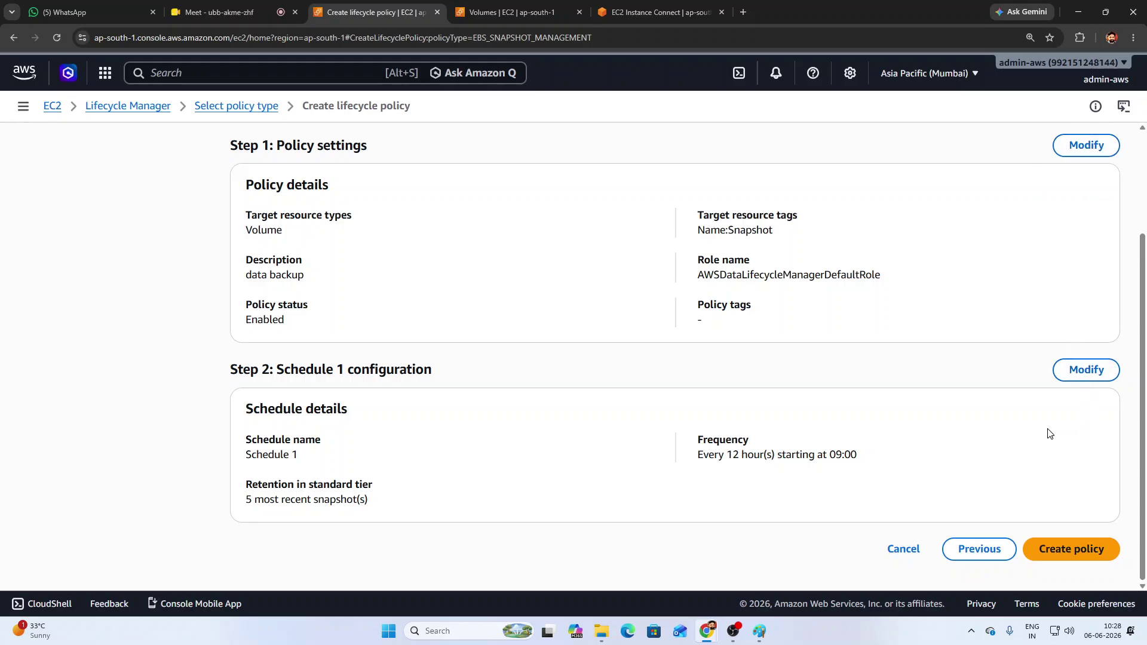
left_click(1064, 549)
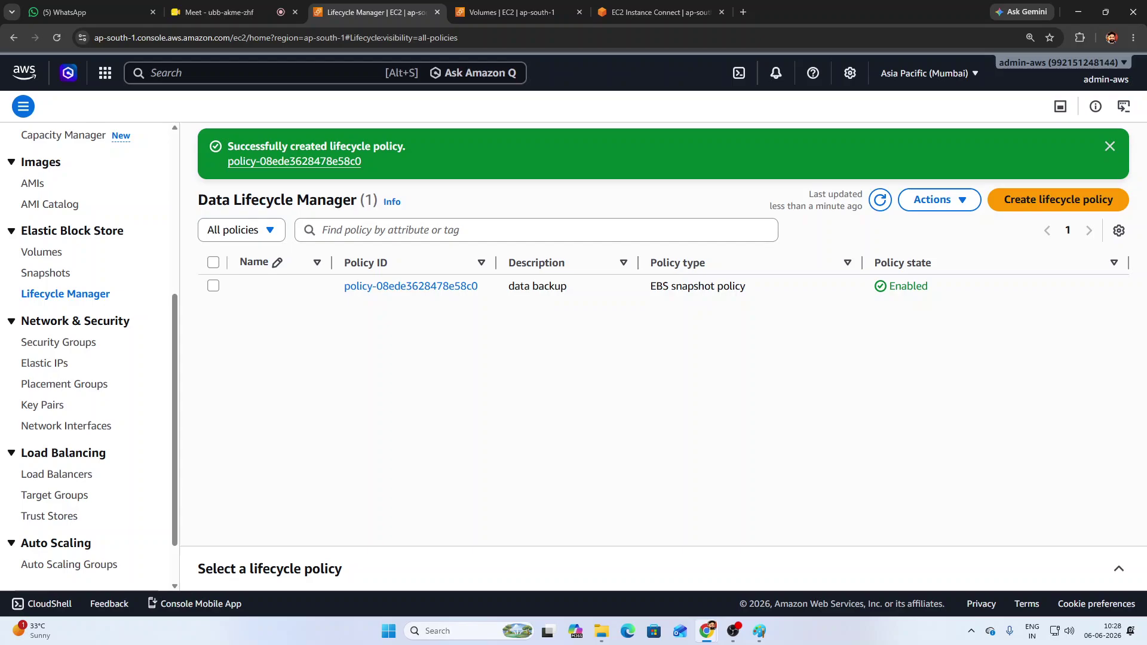
- Select the new data backup policy and examine its schedule's frequency and retain rule
left_click_drag(507, 287, 556, 286)
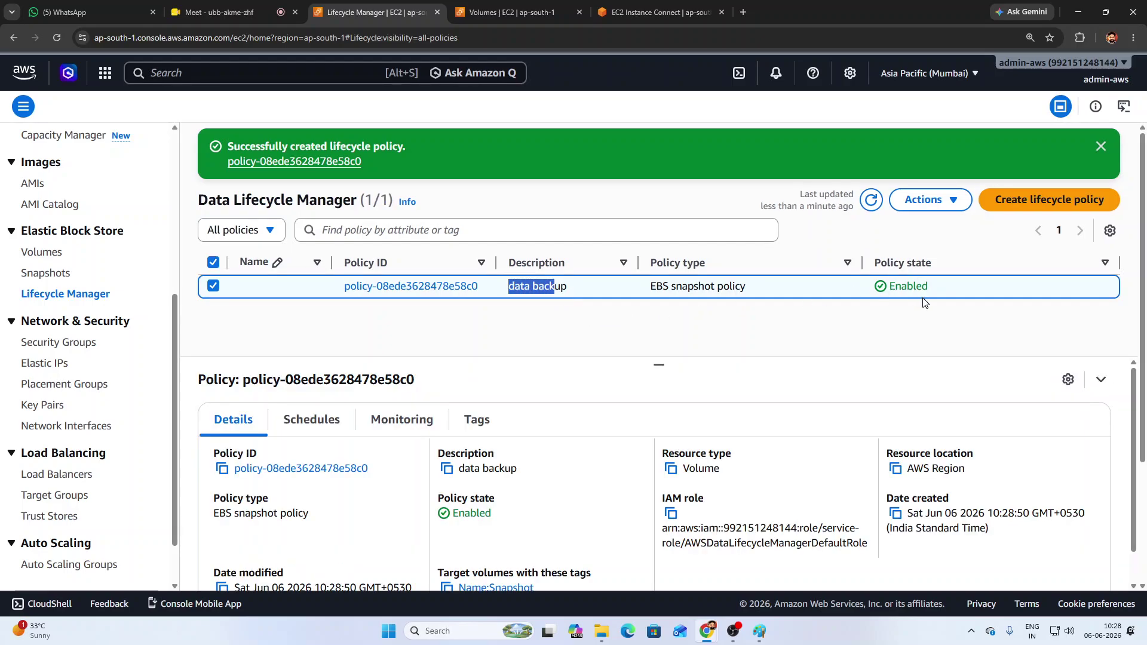
left_click(938, 328)
left_click(311, 419)
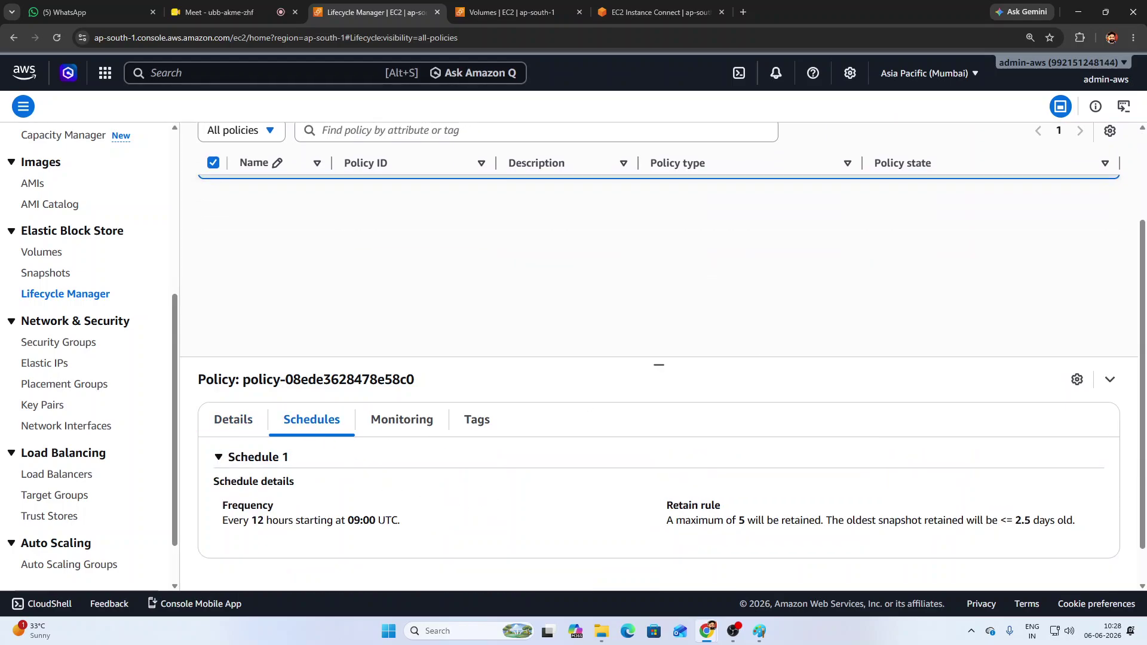
left_click_drag(222, 520, 376, 521)
left_click(376, 521)
left_click_drag(666, 522, 1094, 523)
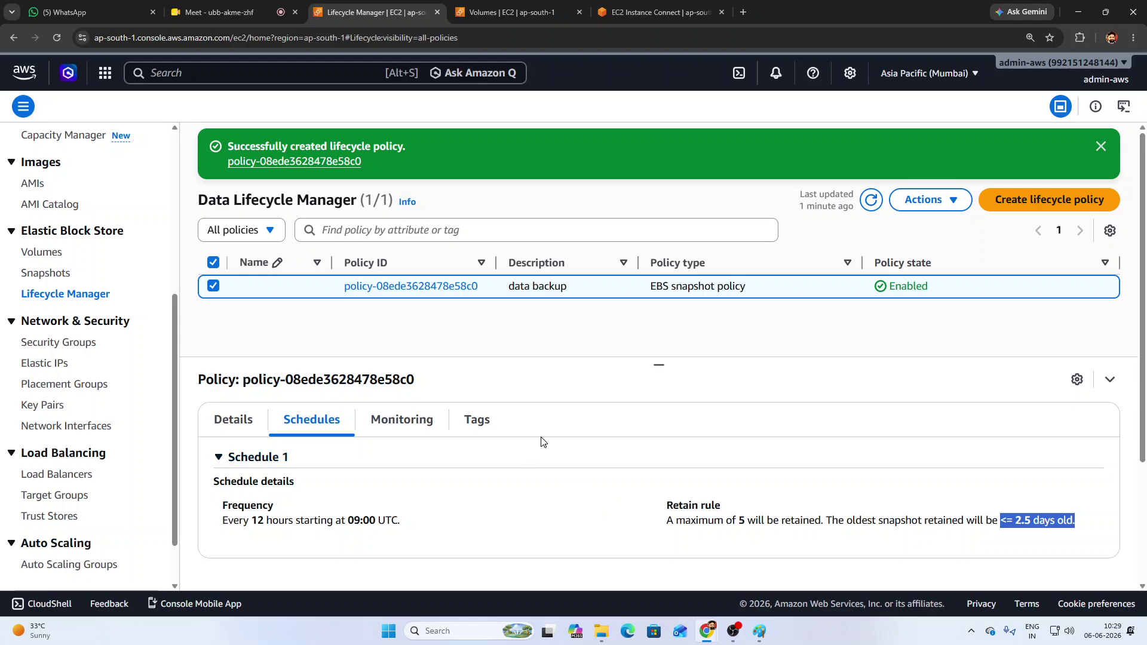
- Examine the policy's monitoring graphs for targeted resources and started, completed and failed snapshot creation
left_click(396, 423)
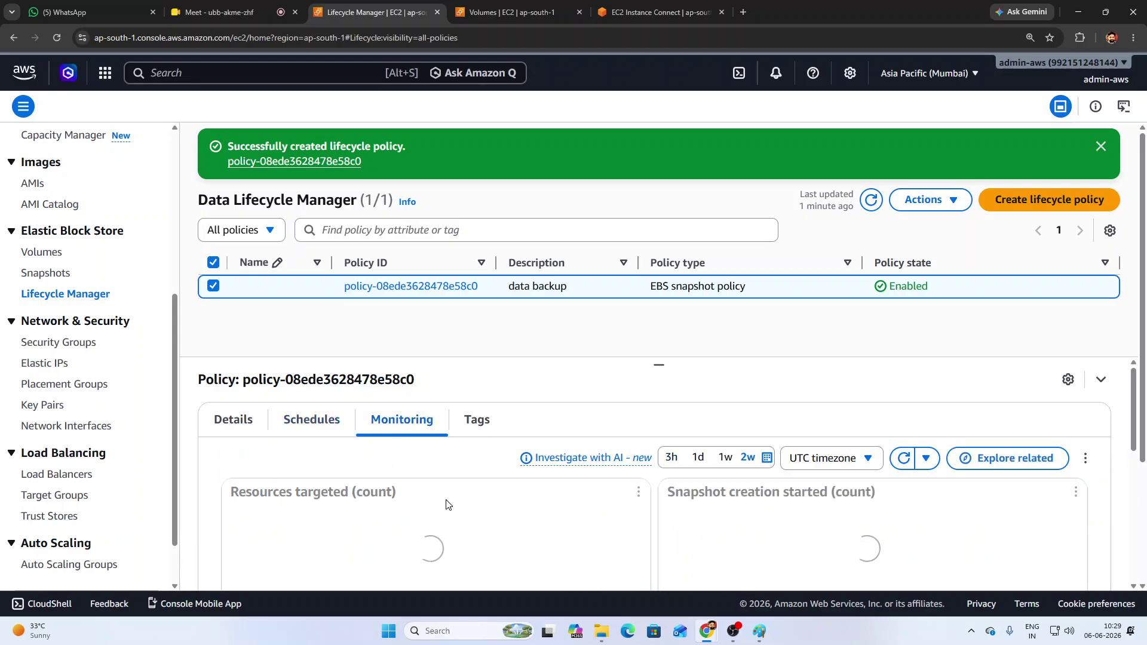
scroll(449, 499, "down", 5)
scroll(449, 499, "up", 5)
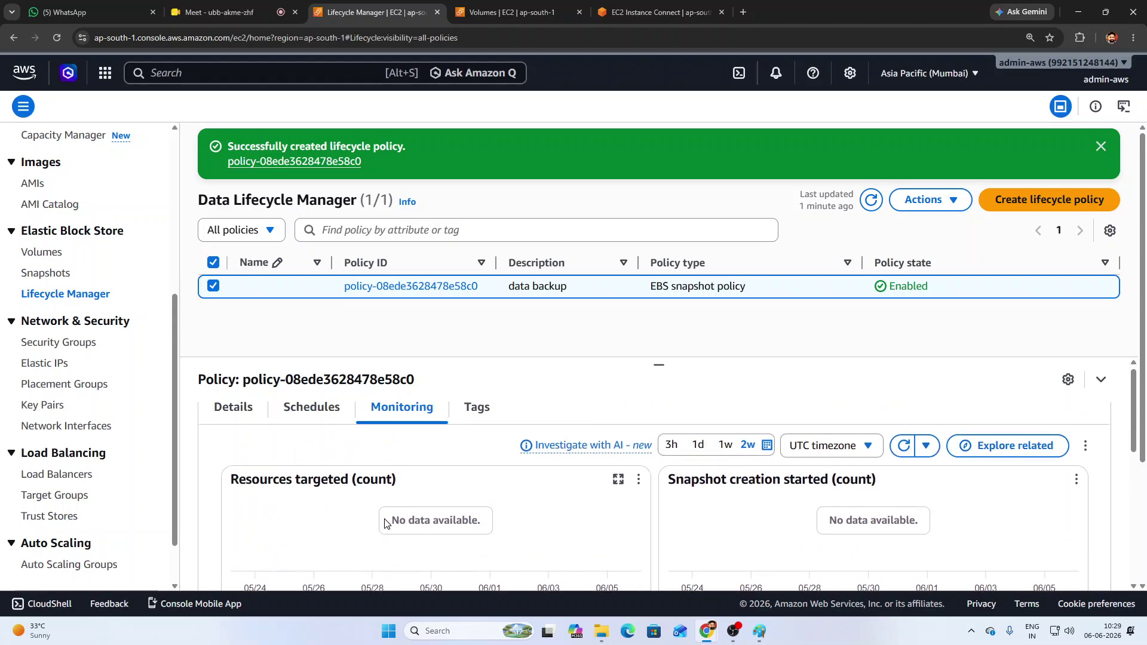
scroll(580, 526, "down", 3)
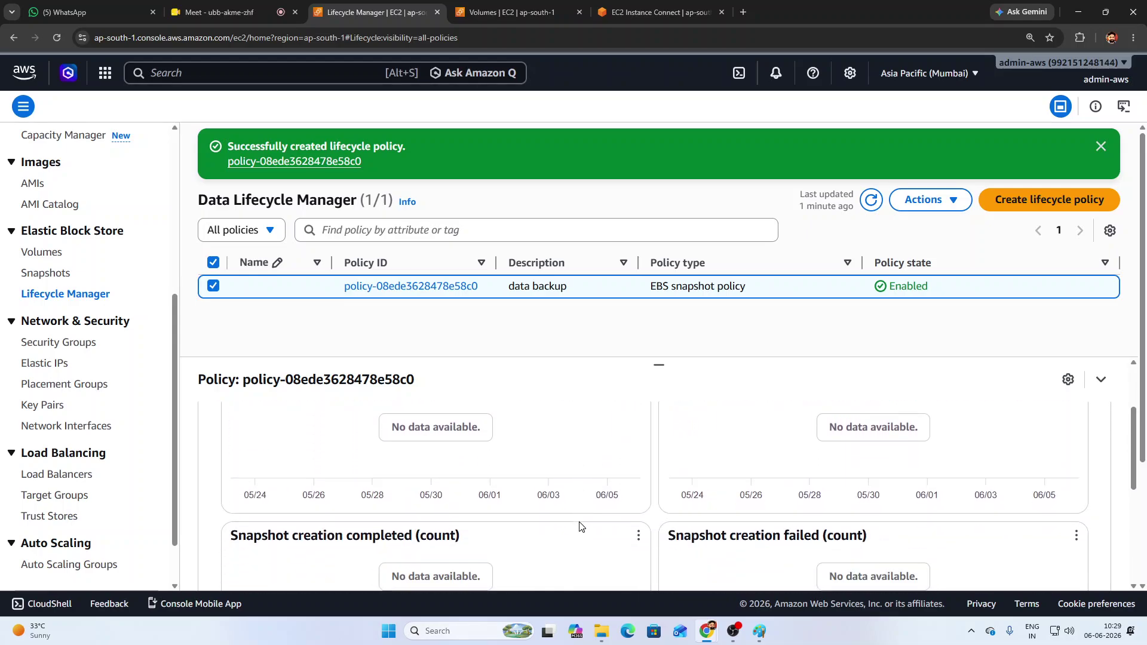
scroll(520, 530, "down", 2)
scroll(520, 511, "up", 5)
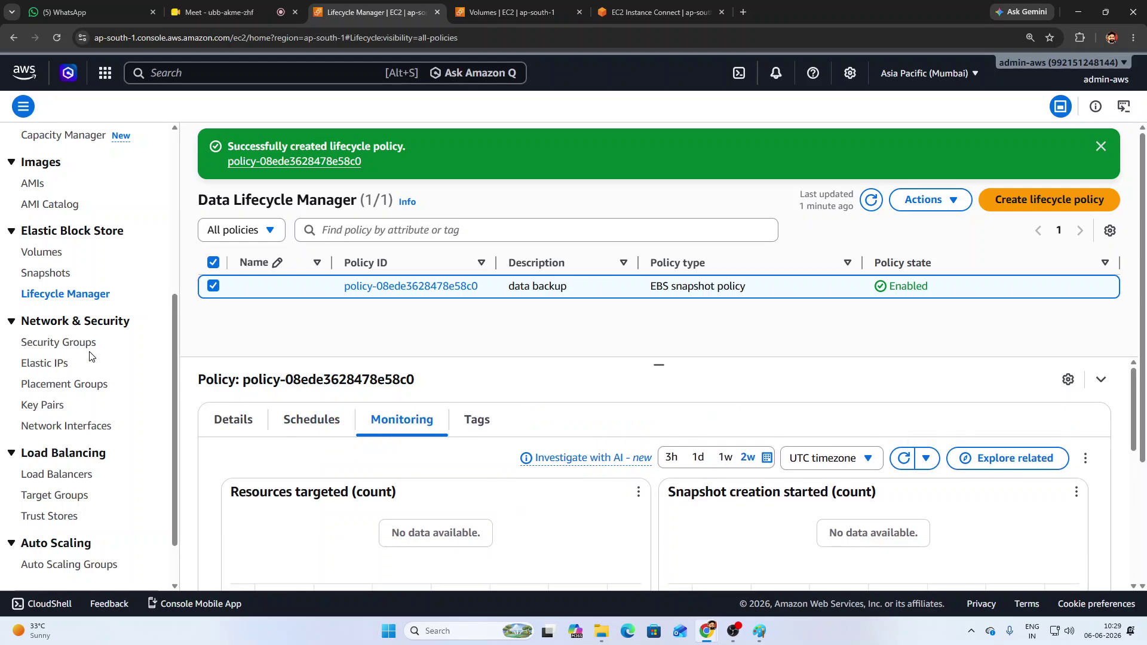
- Compare the full snapshot size with the volume size of the Backup snapshot in the Snapshots list
left_click(50, 273)
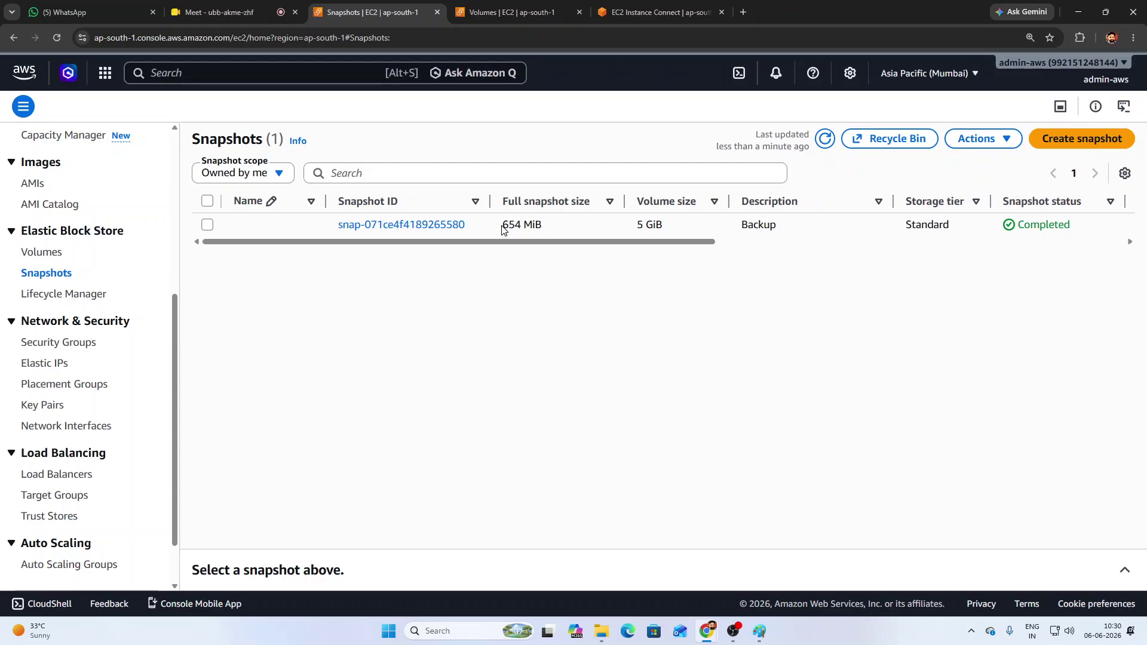
left_click_drag(501, 225, 543, 227)
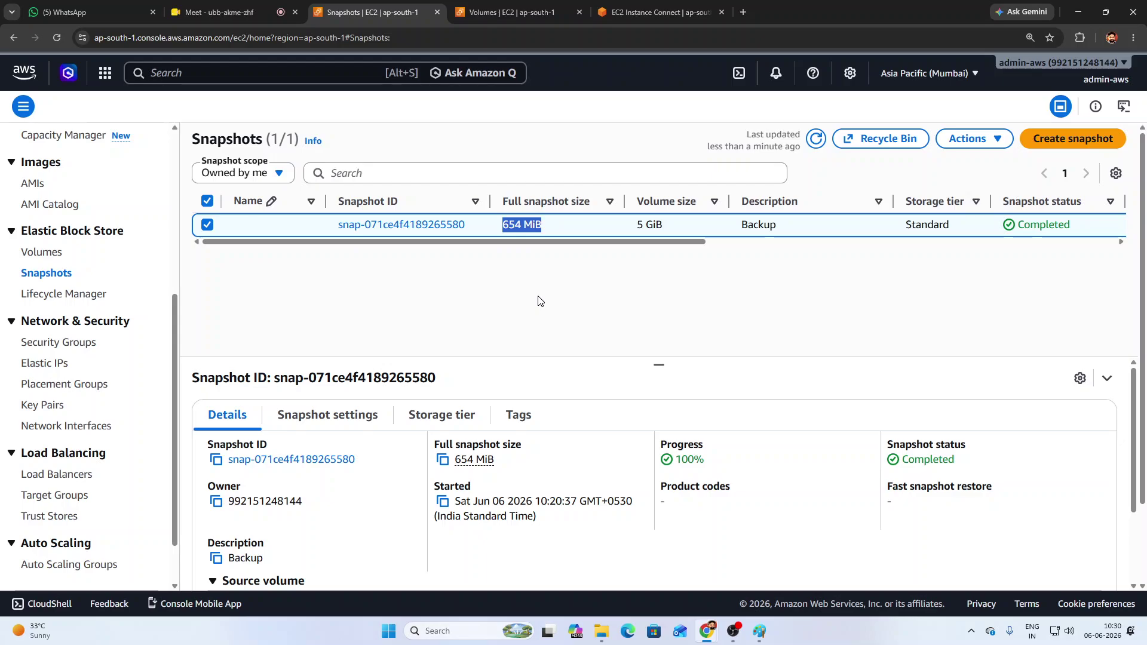
left_click_drag(637, 226, 537, 269)
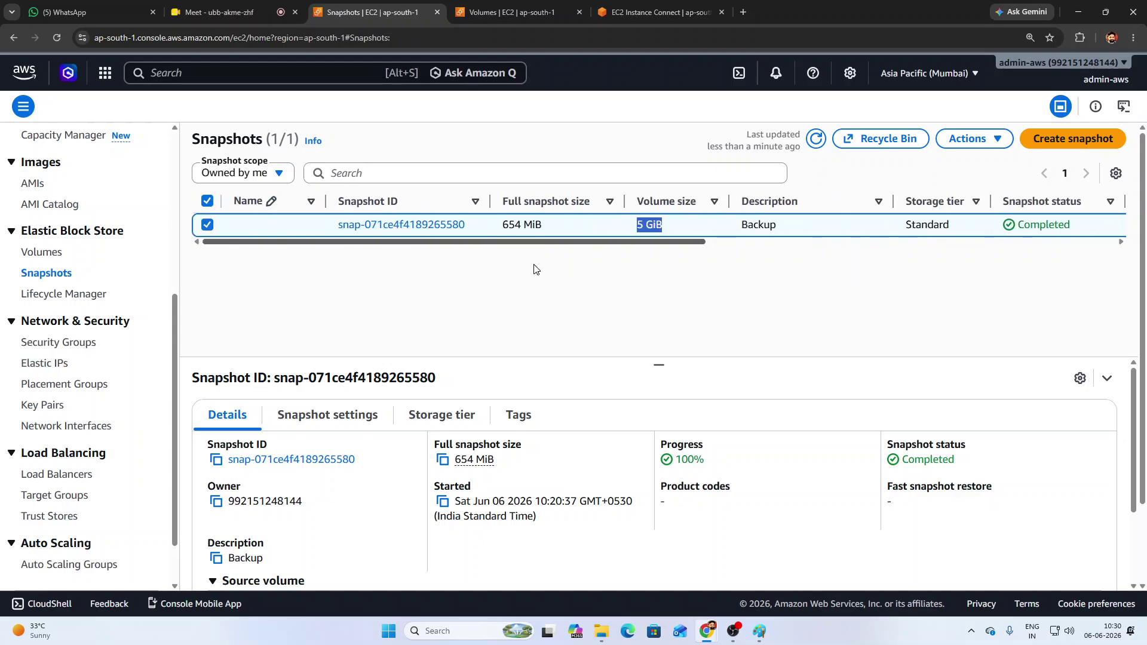
- Detach the 5 GiB volume from its instance and confirm the detachment
left_click(59, 259)
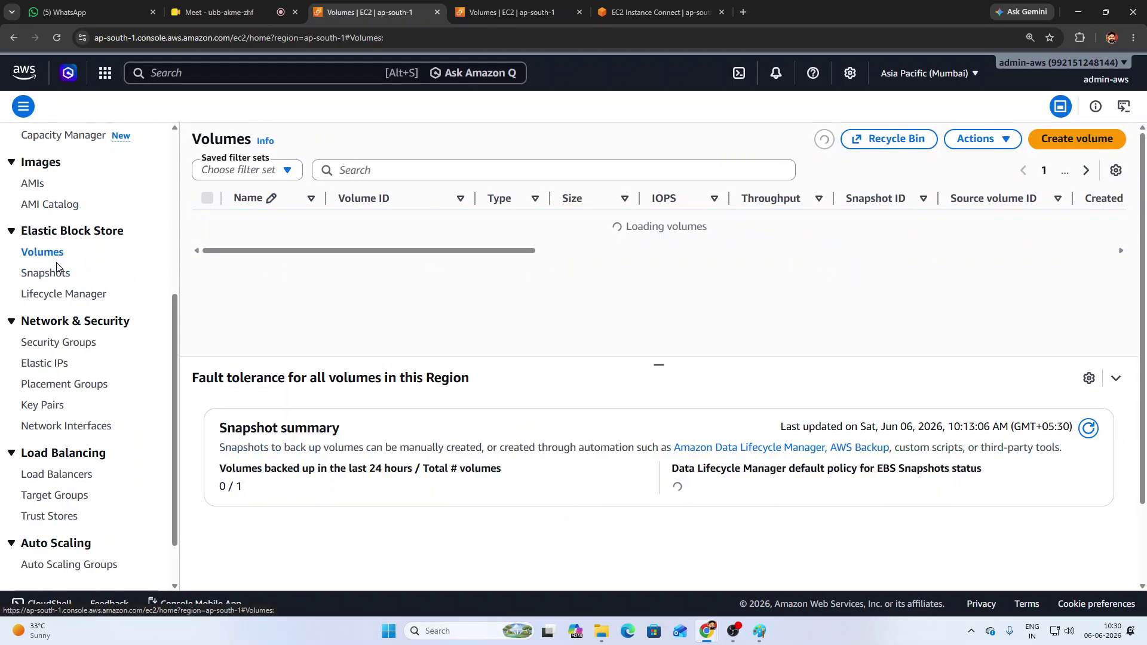
left_click(208, 248)
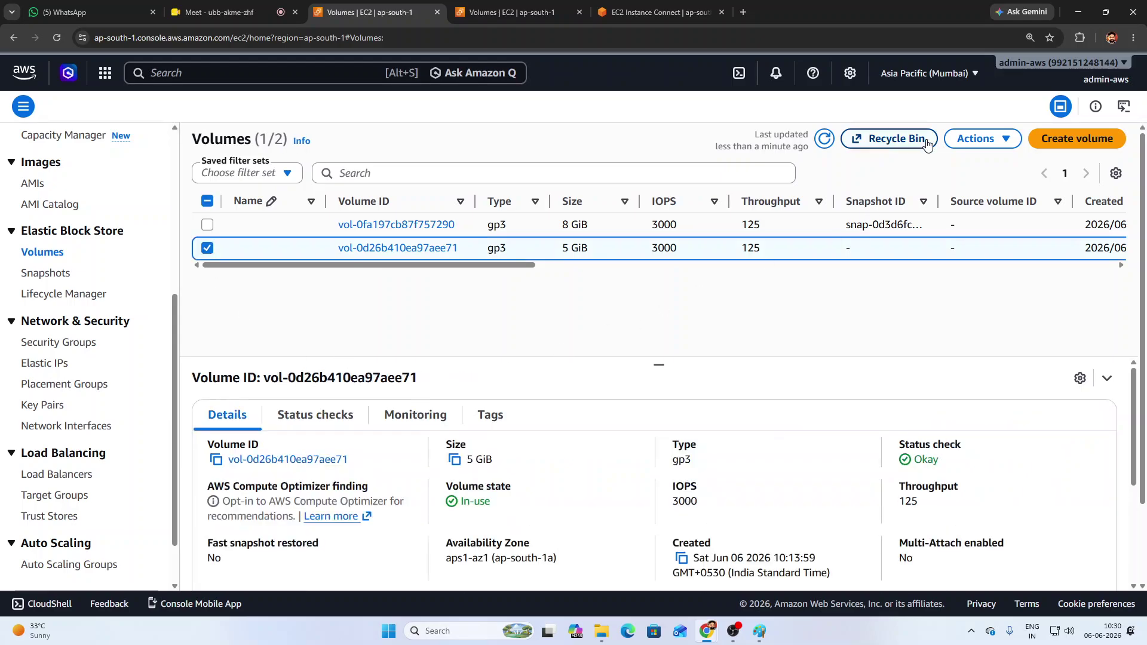
left_click(981, 138)
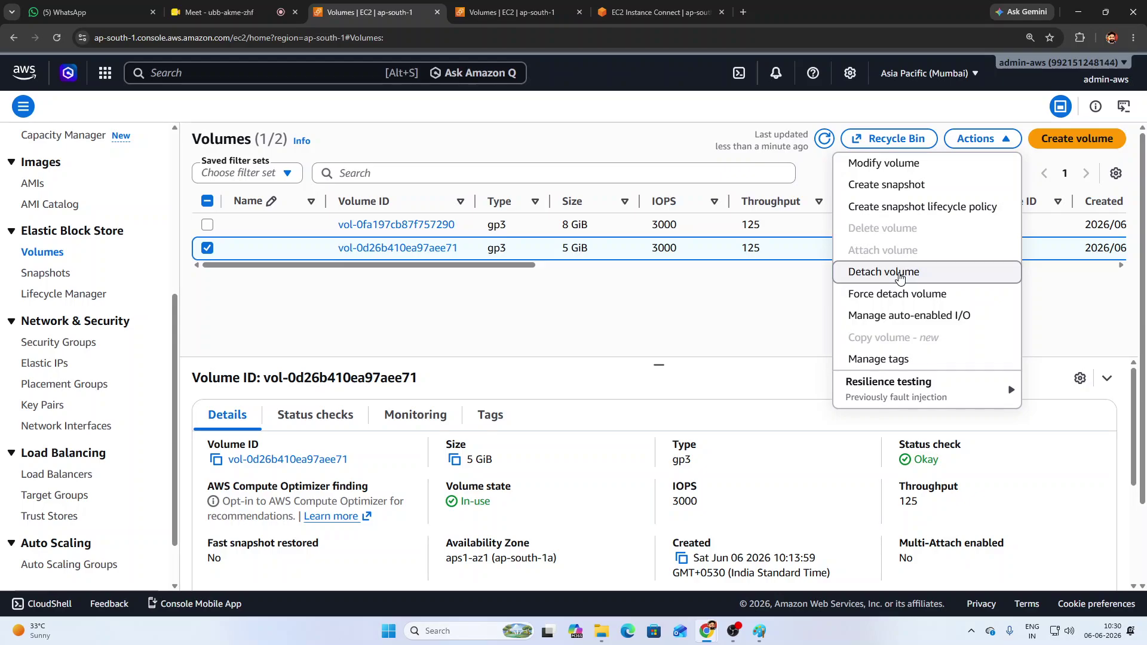
left_click(900, 273)
left_click(841, 416)
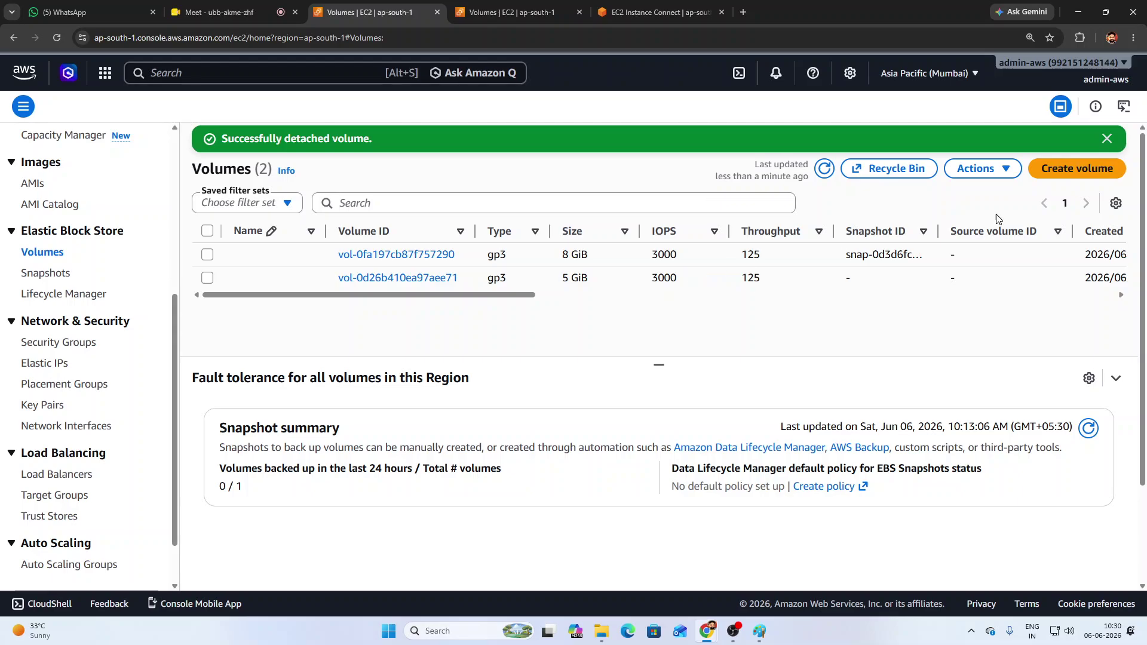
- Permanently delete the detached 5 GiB volume, confirming with "delete", and refresh the Volumes list
left_click(980, 168)
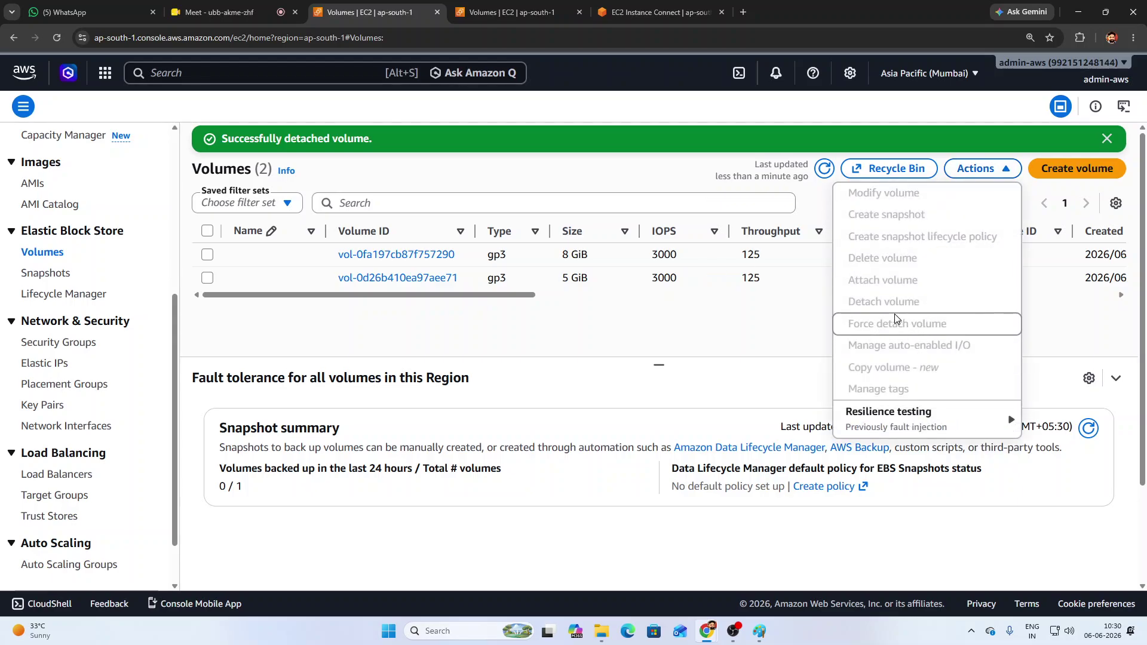
left_click(722, 323)
left_click(825, 168)
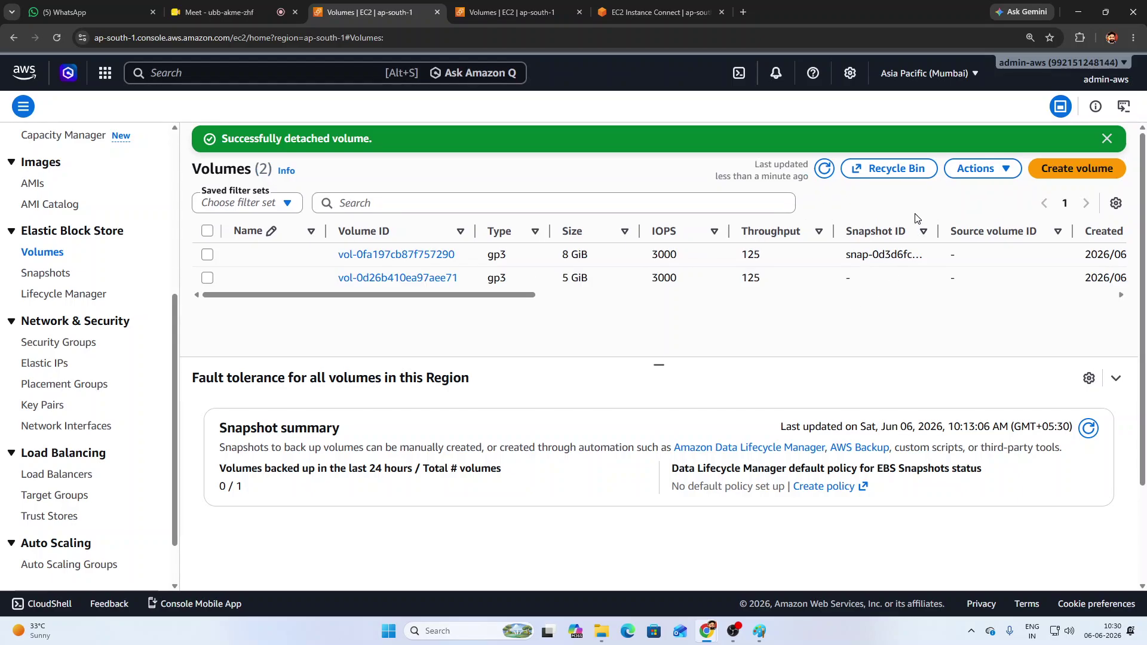
left_click(207, 278)
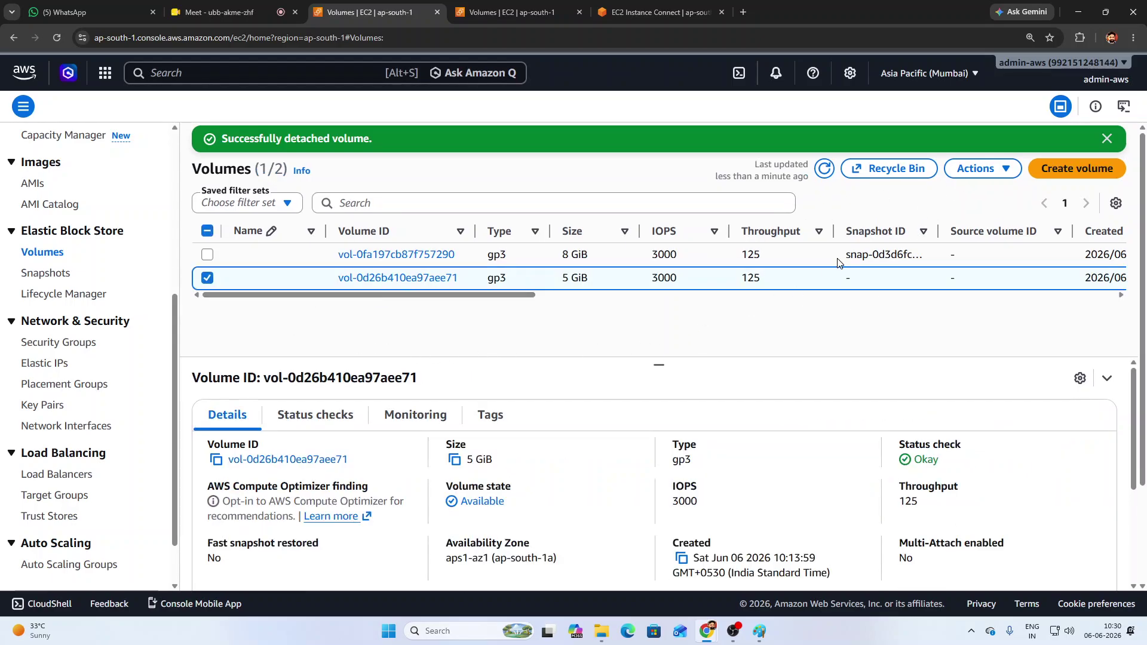
left_click(980, 169)
left_click(896, 259)
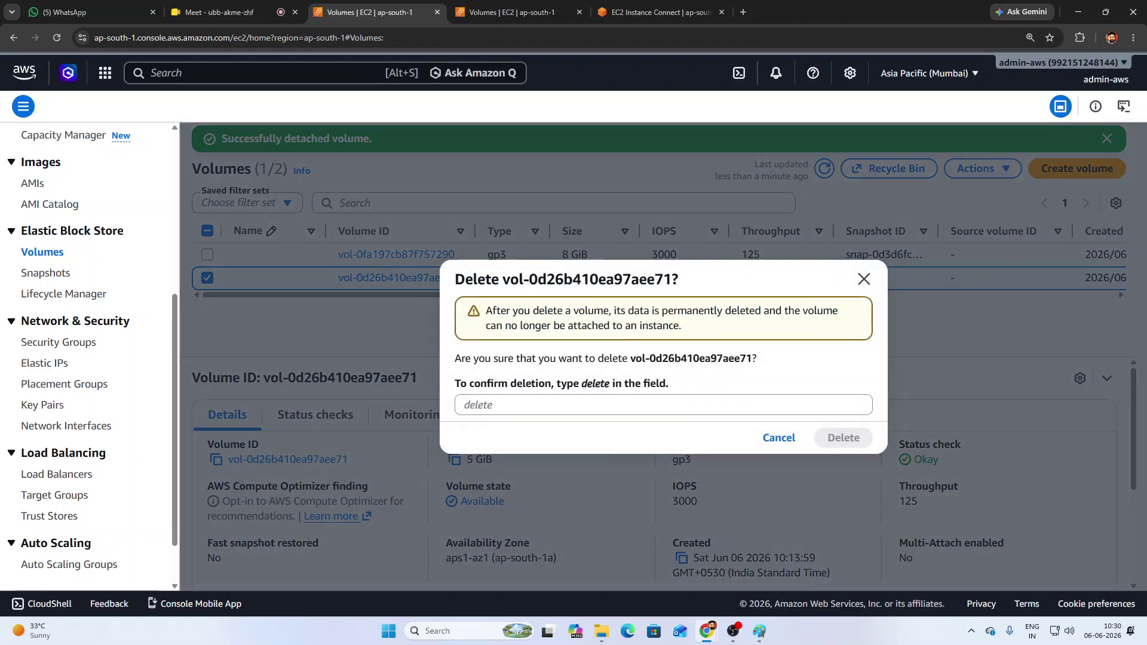
left_click(590, 407)
type("dele")
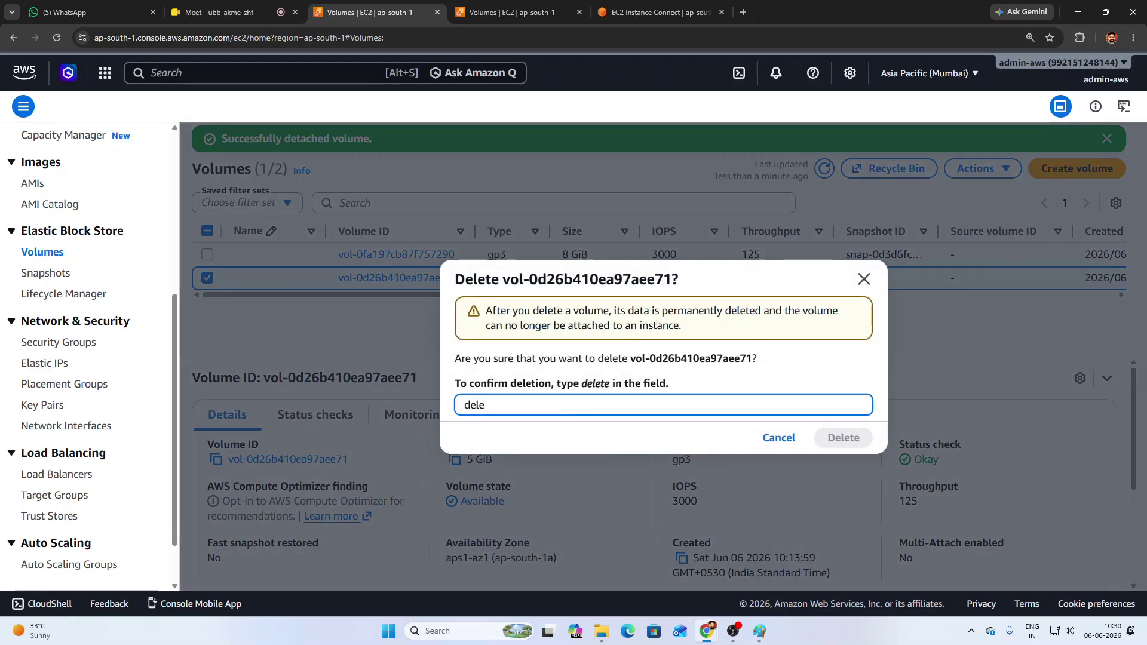
type("te")
key("Return")
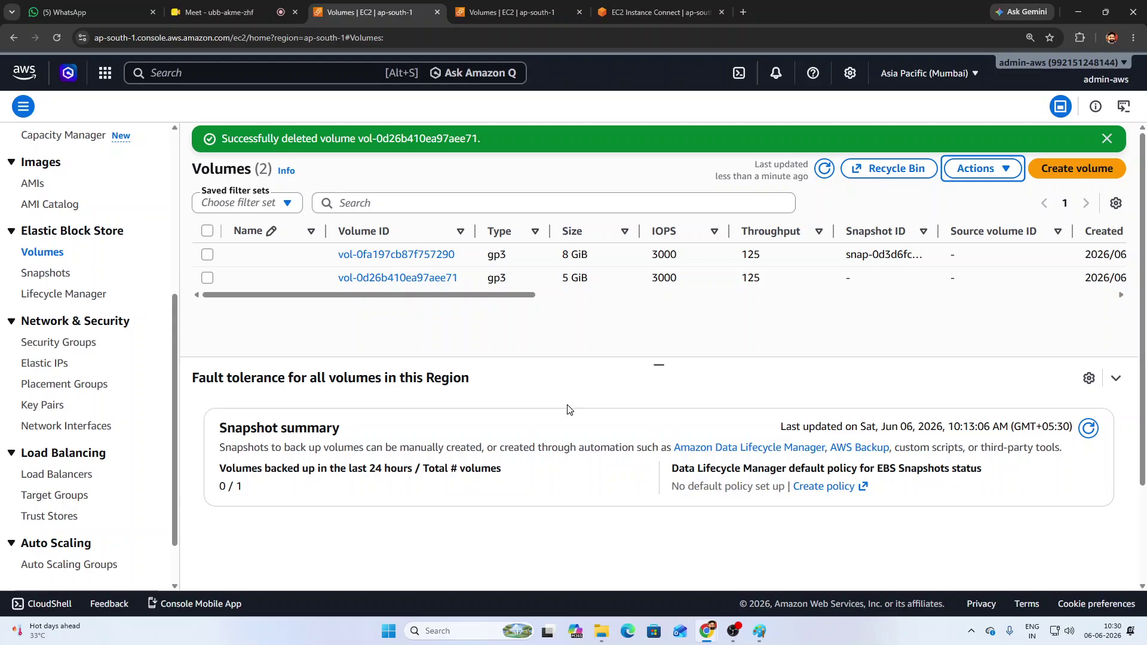
left_click(826, 169)
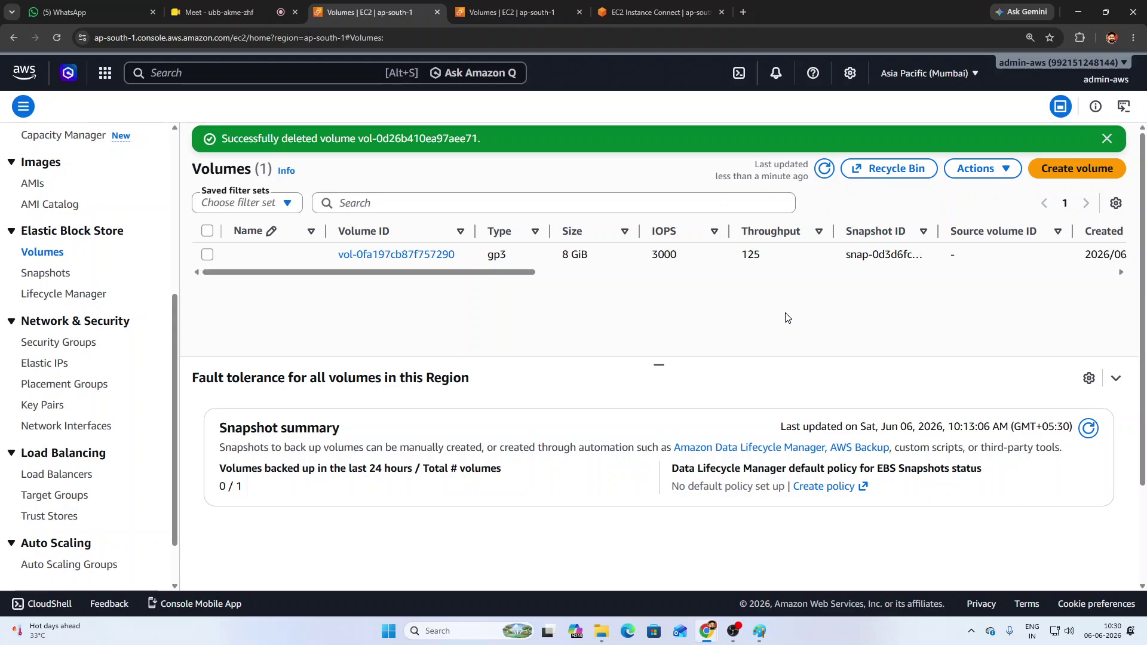
- Create a 5 GiB gp3 volume from the Backup snapshot in ap-south-1a with 3000 IOPS and 125 MiB/s throughput
left_click(40, 274)
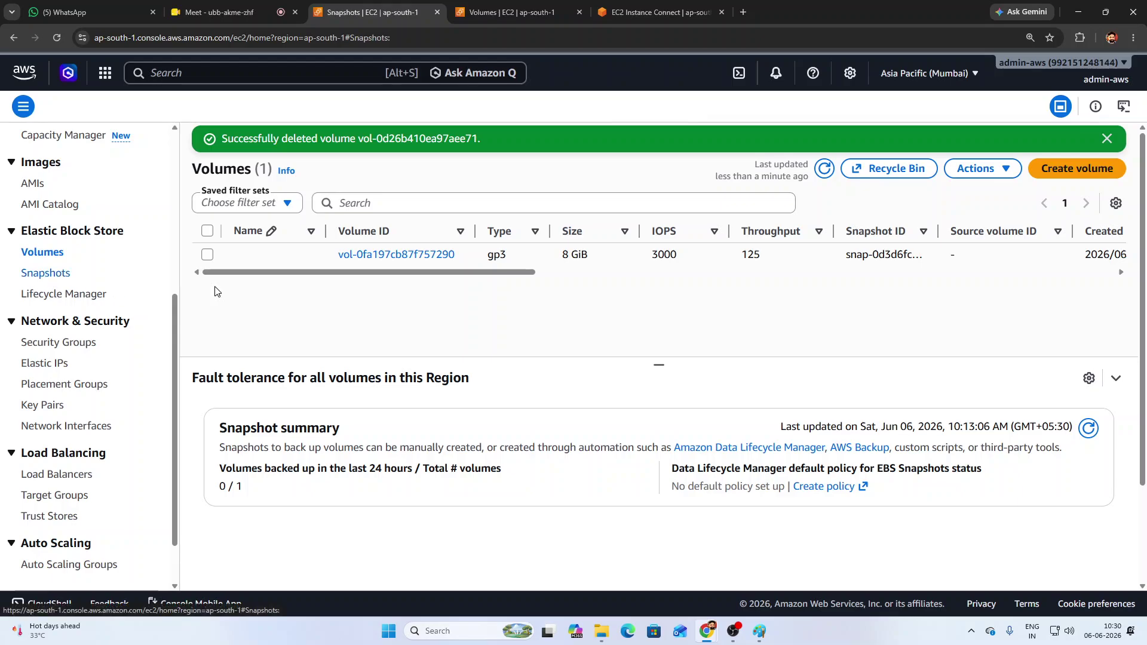
left_click(207, 224)
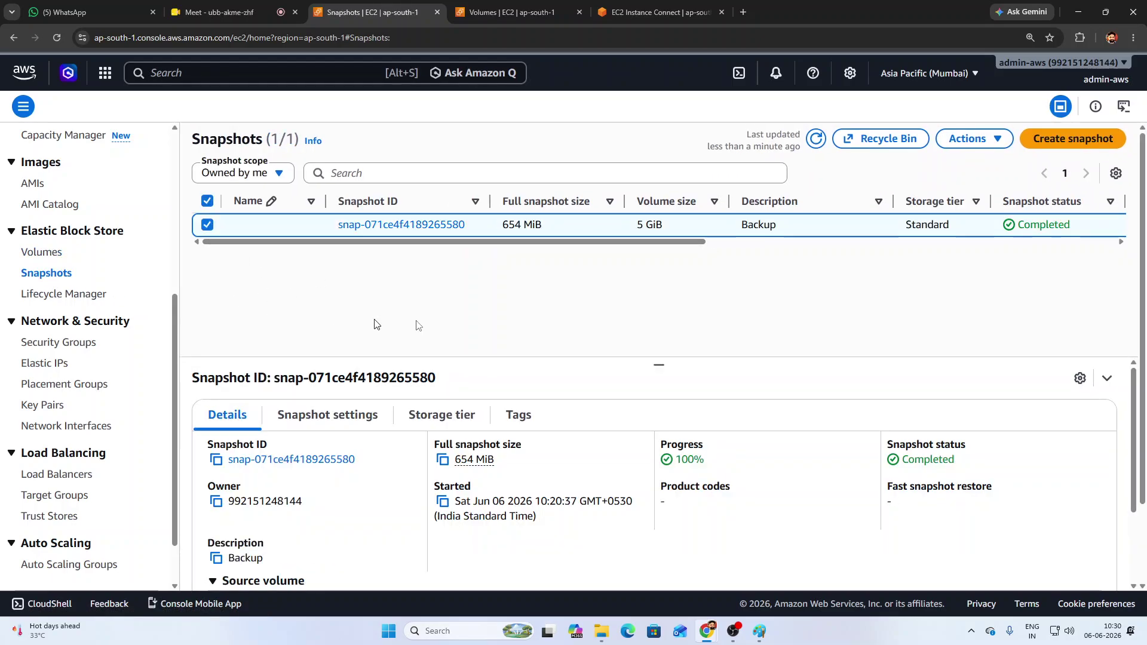
left_click(993, 146)
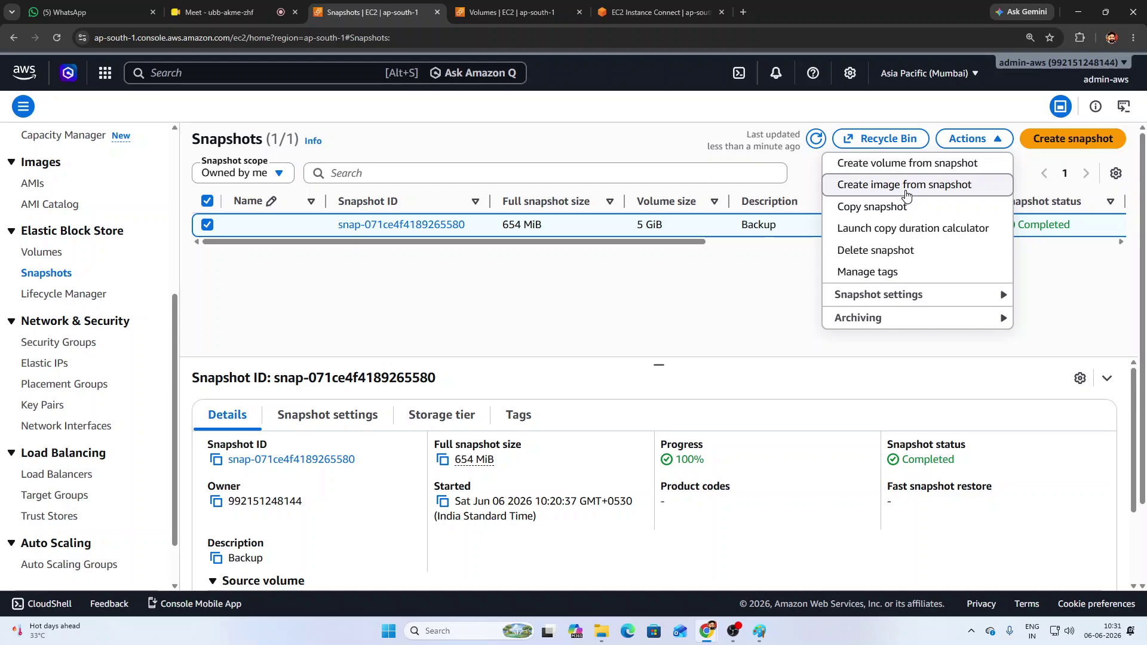
left_click(879, 169)
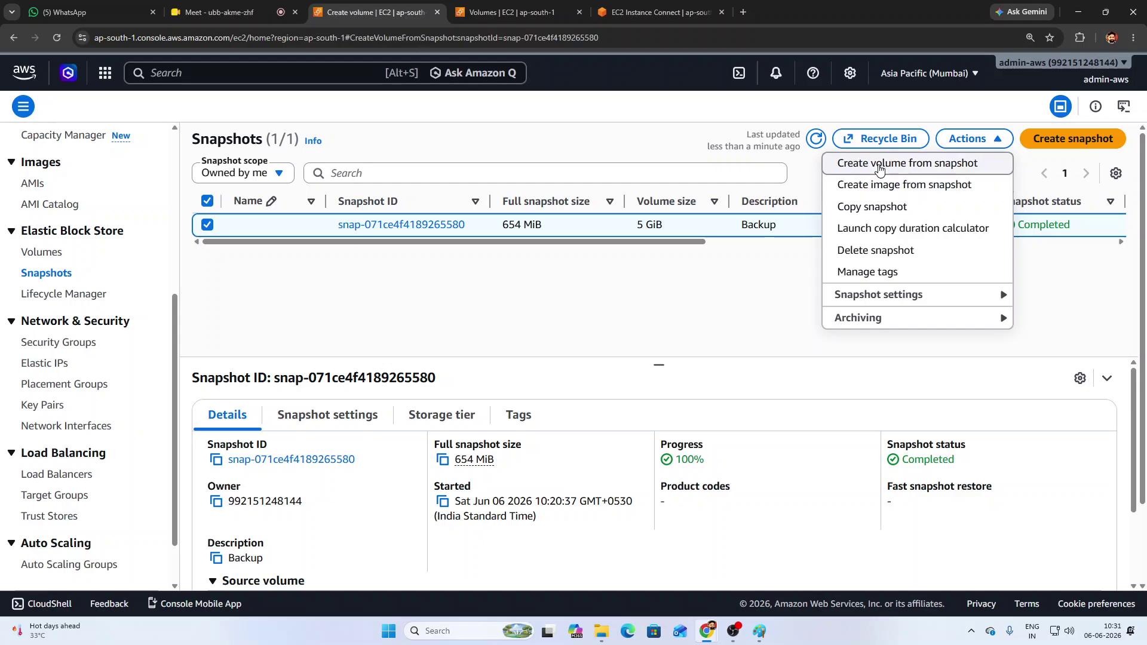
scroll(235, 348, "down", 1)
scroll(235, 348, "down", 7)
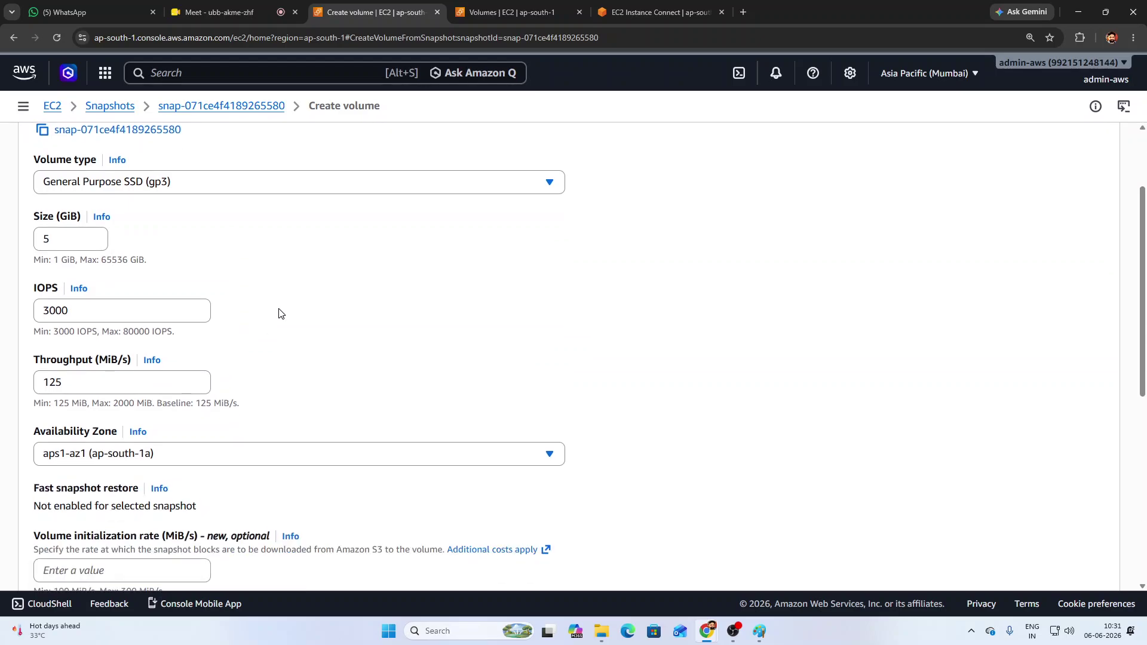
scroll(245, 387, "down", 2)
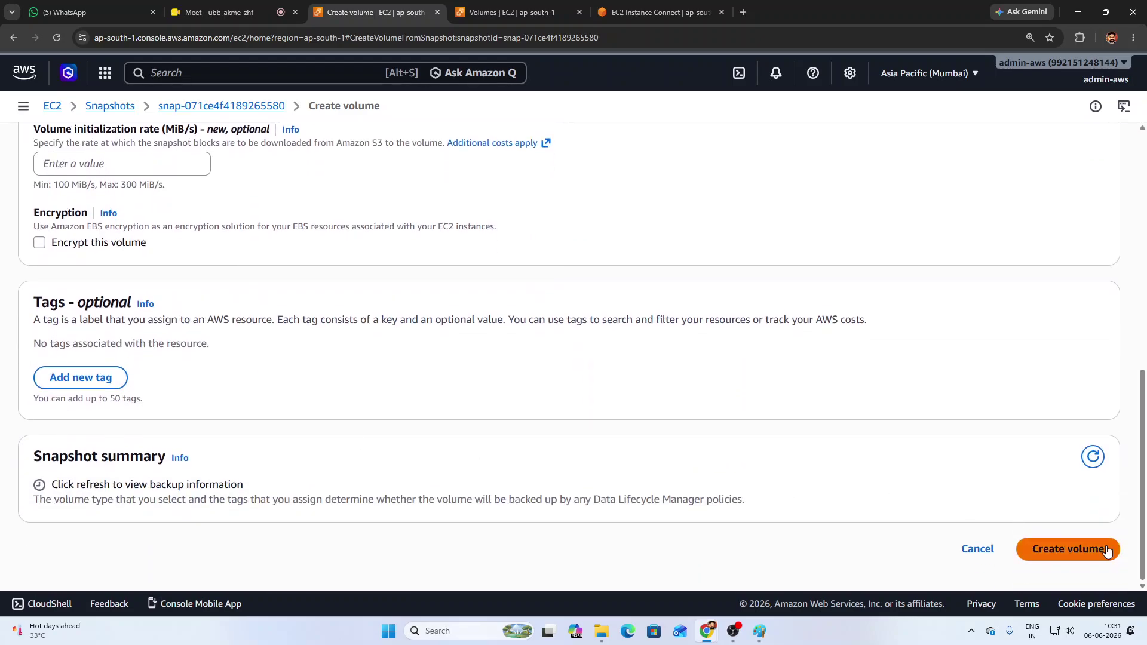
left_click(1092, 557)
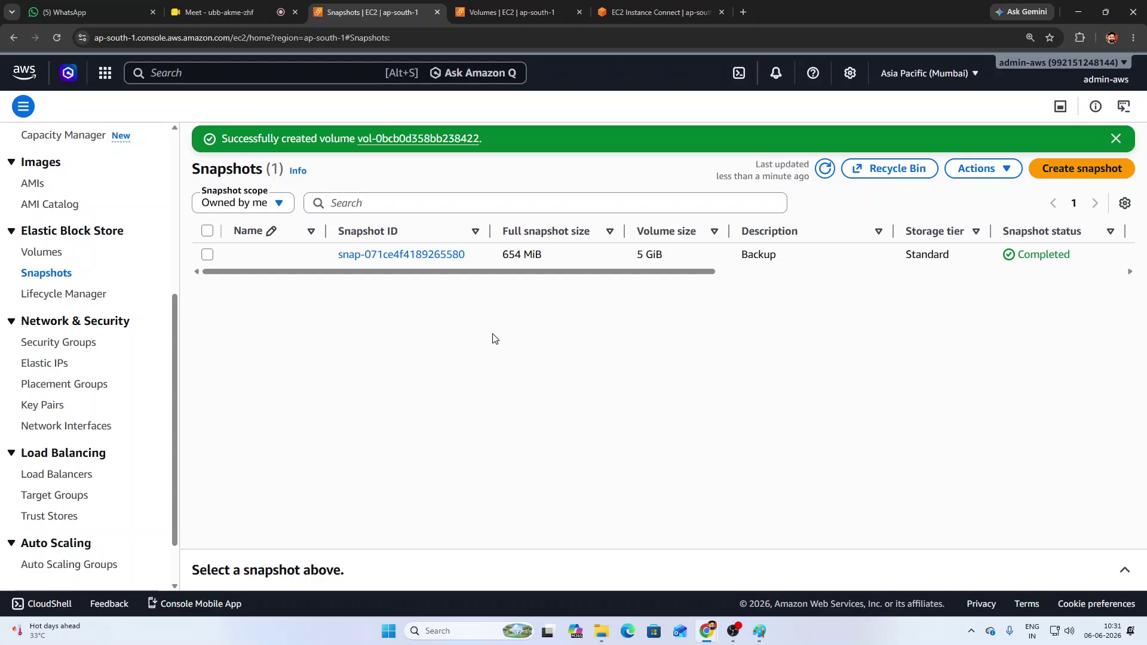
- Attach the restored 5 GiB volume to the running Snapshot instance with device name /dev/sdd
left_click(40, 261)
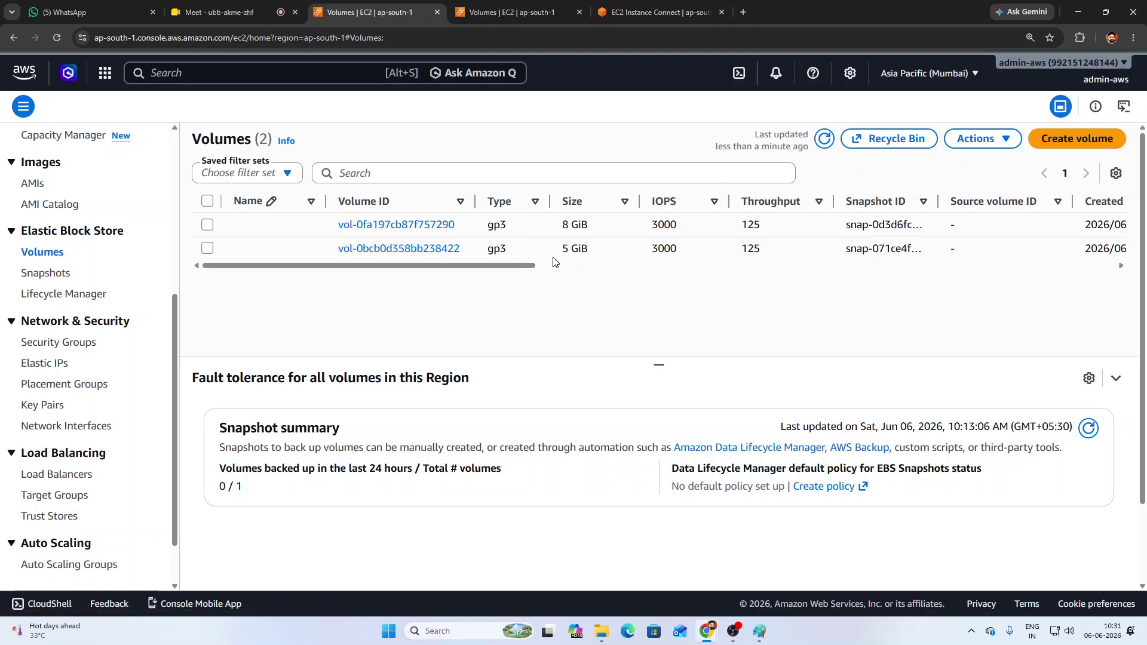
left_click(207, 248)
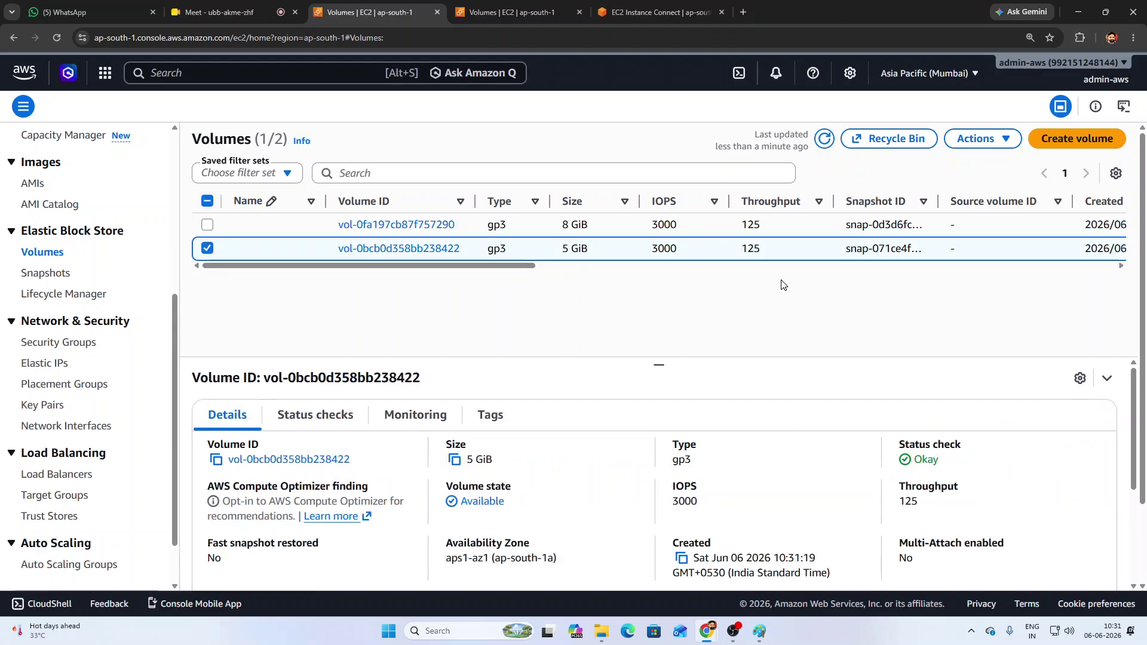
left_click(976, 138)
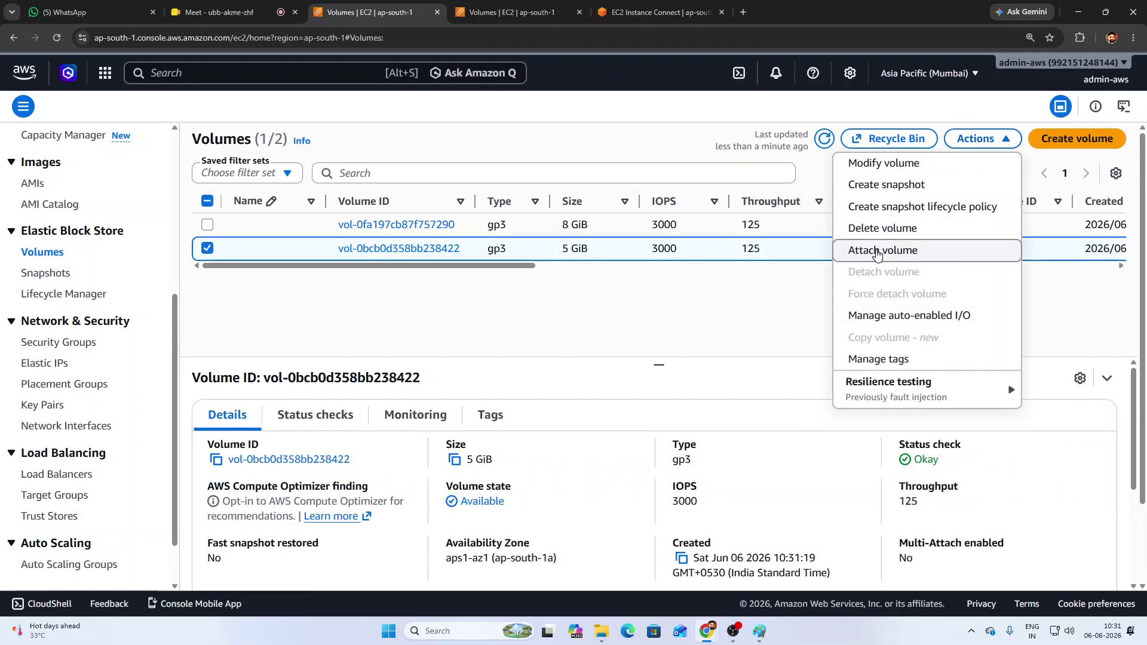
left_click(877, 251)
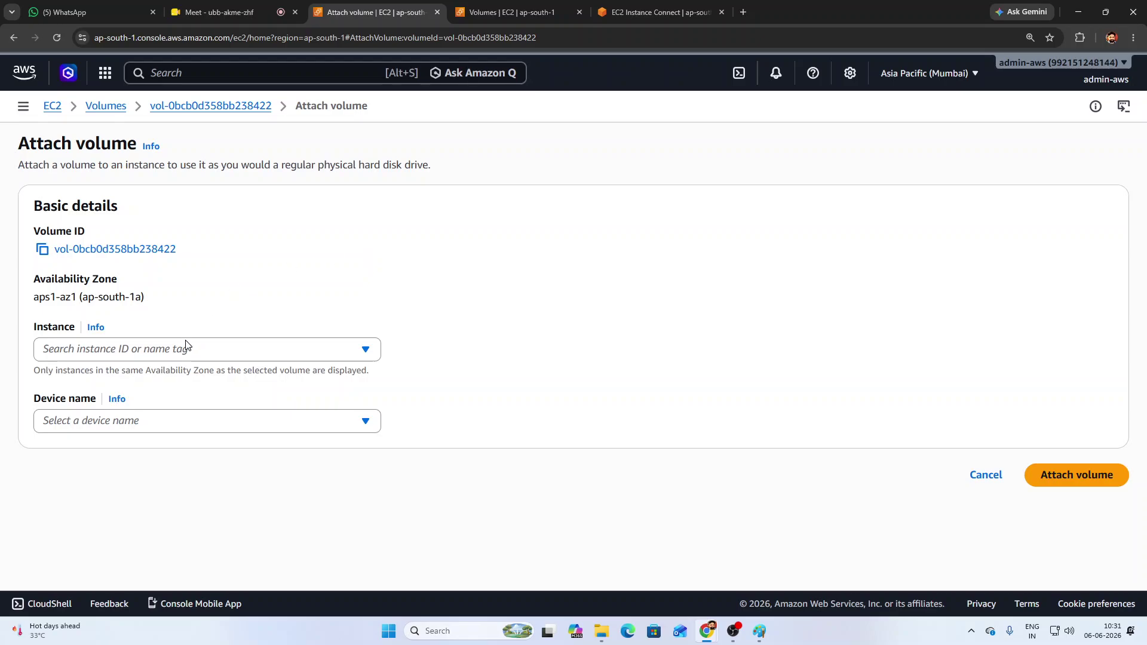
left_click(171, 351)
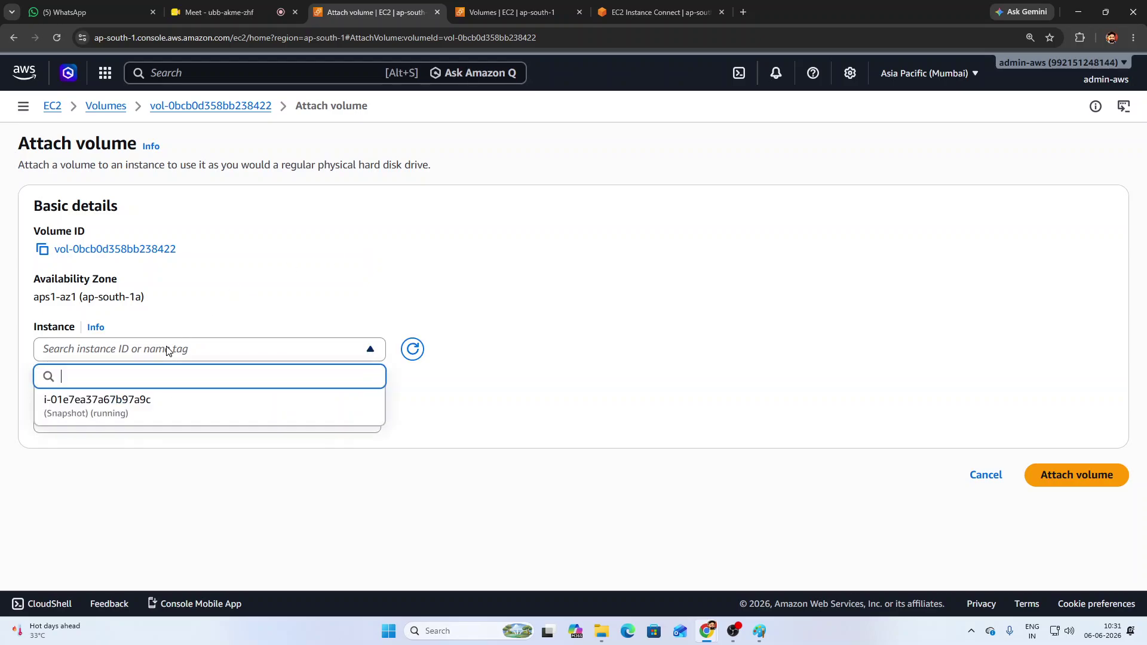
left_click(143, 411)
left_click(149, 431)
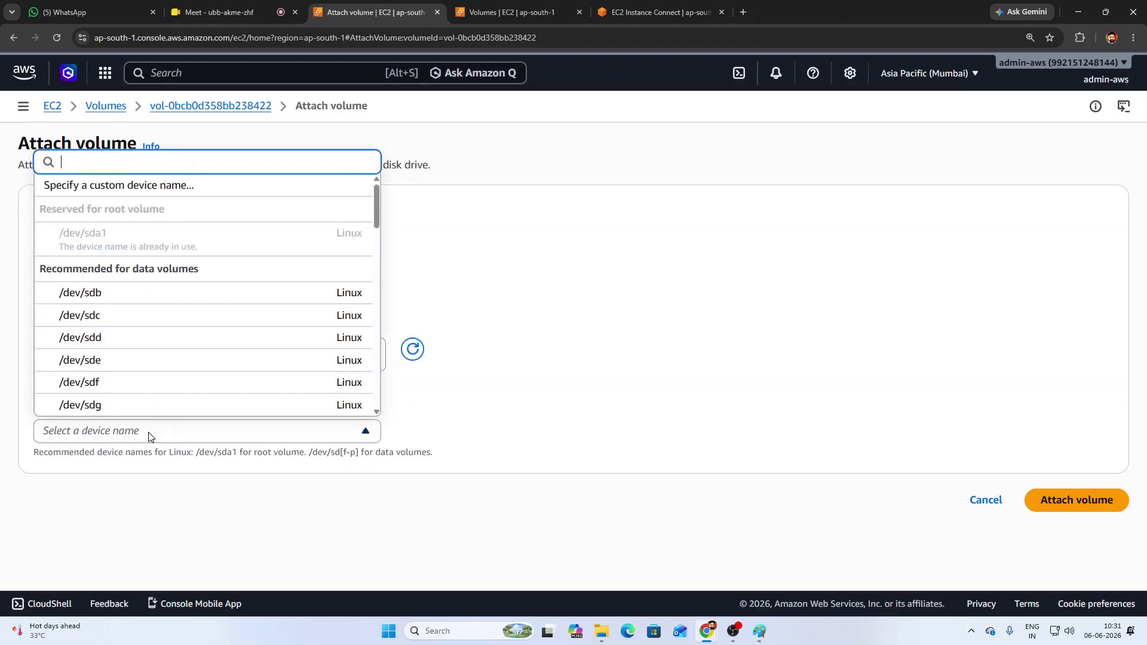
left_click(138, 338)
left_click(1063, 557)
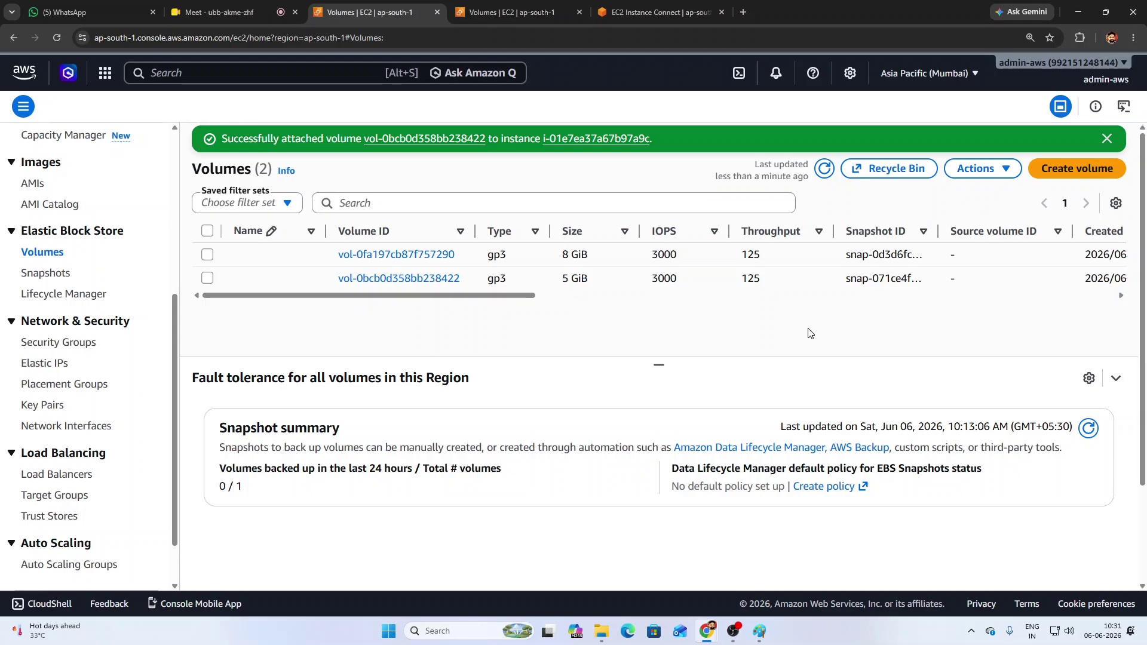
- In the EC2 Instance Connect terminal, list the block devices with lsblk and examine the 5G disk's name and mount point
left_click(641, 13)
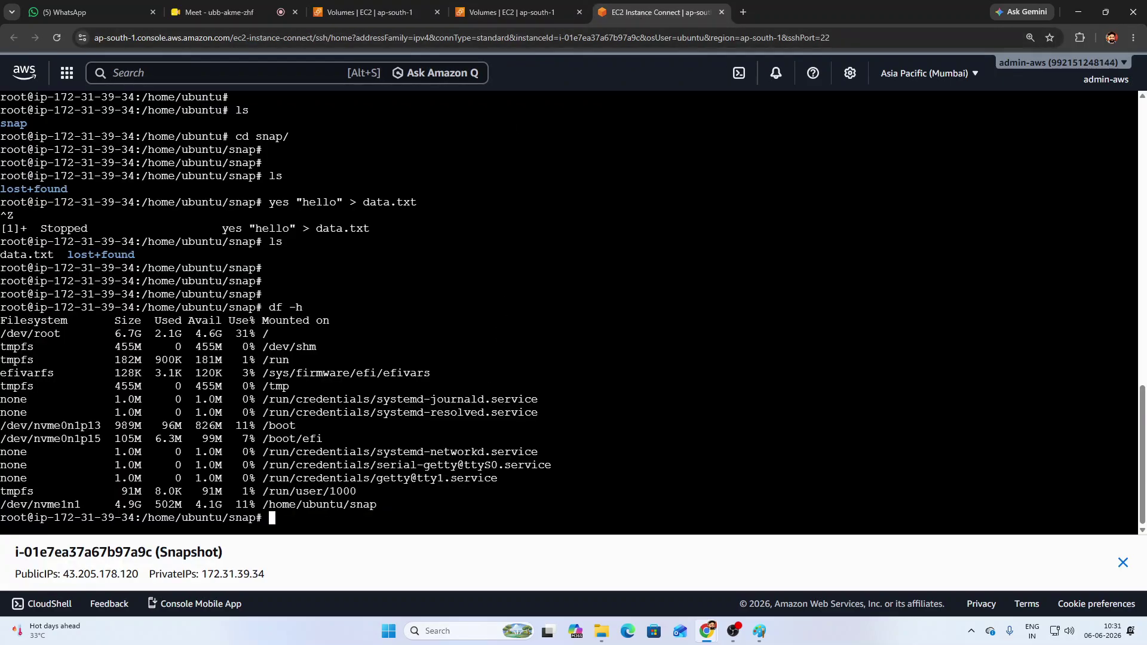
key("Return")
key("Return")
key("Return")
key("Return")
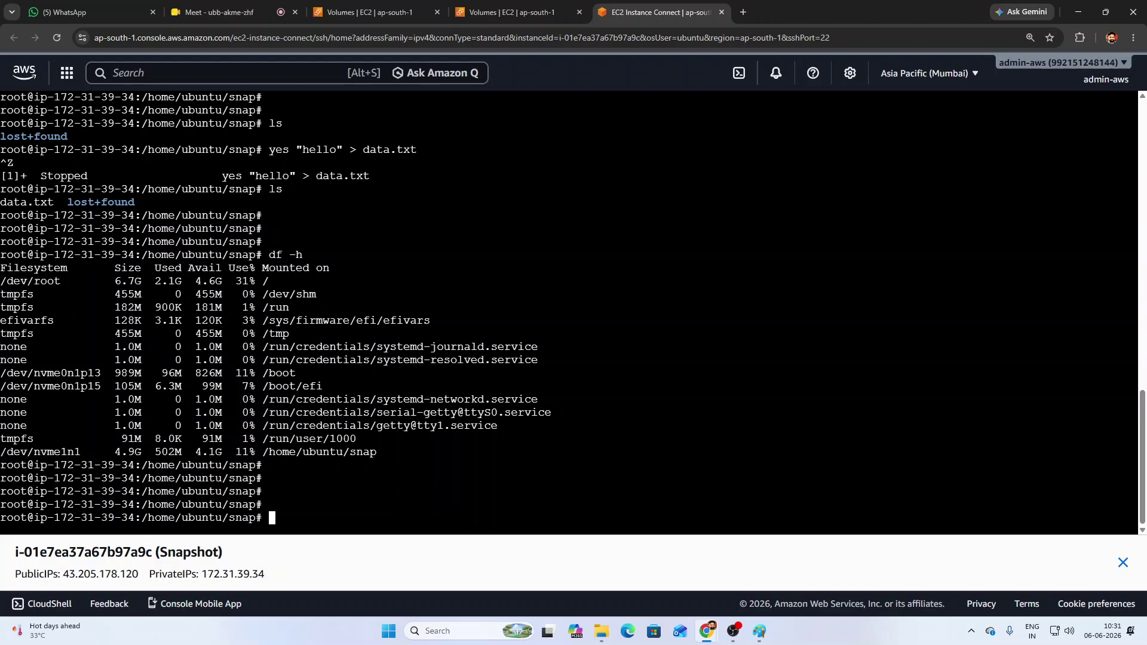
type("lsblk")
key("Return")
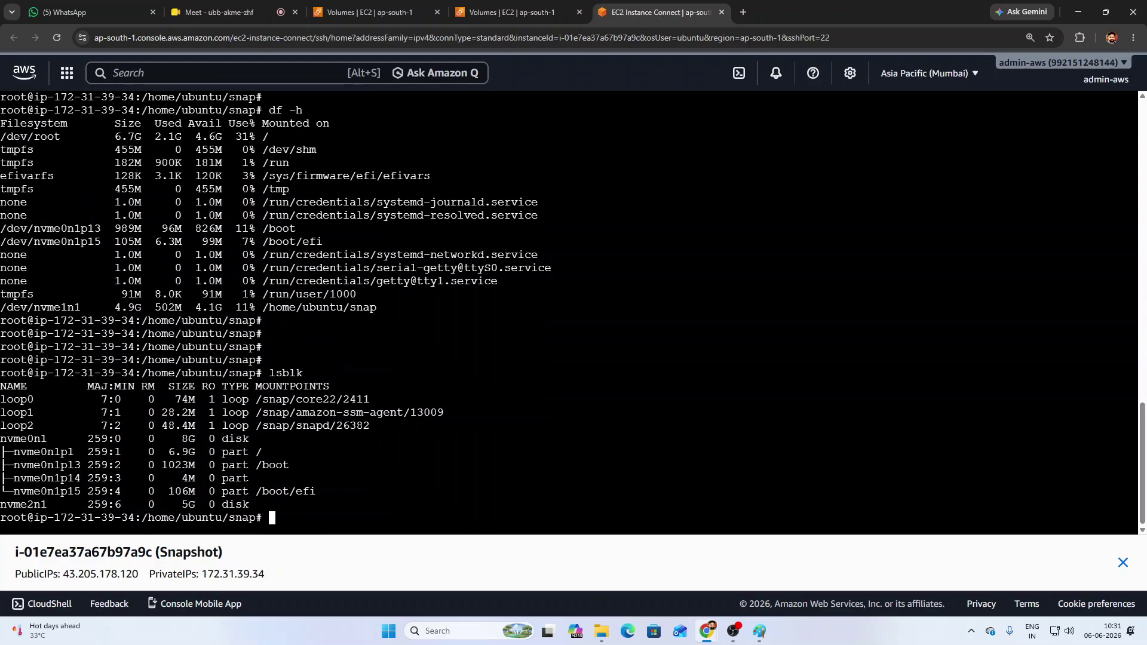
left_click_drag(175, 505, 255, 505)
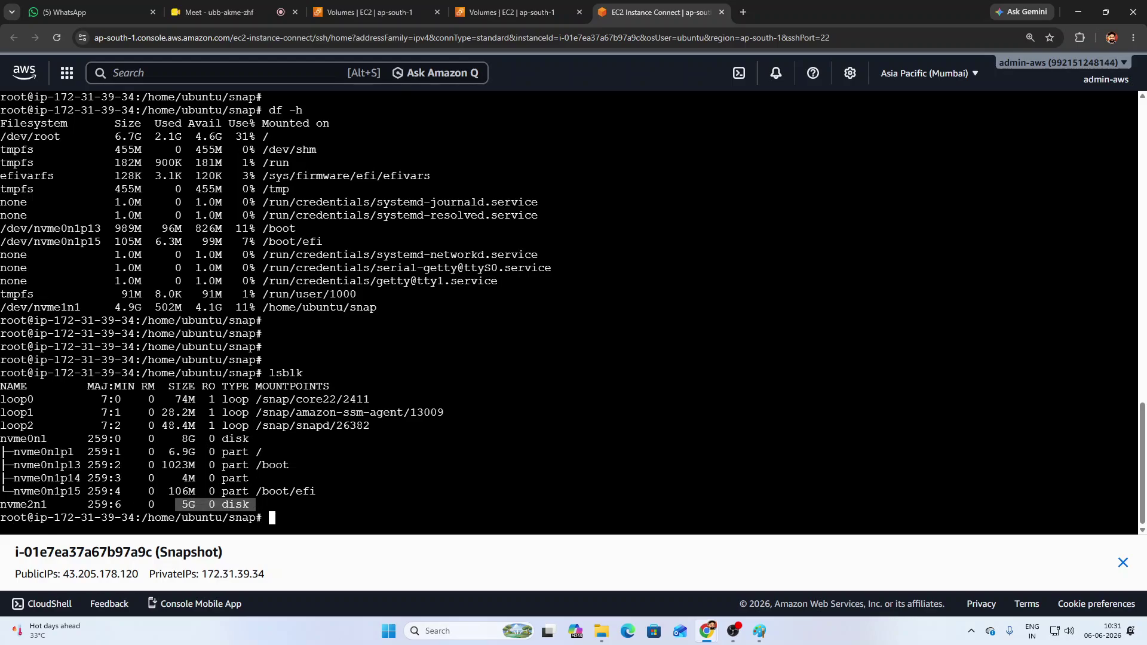
left_click_drag(53, 505, 0, 505)
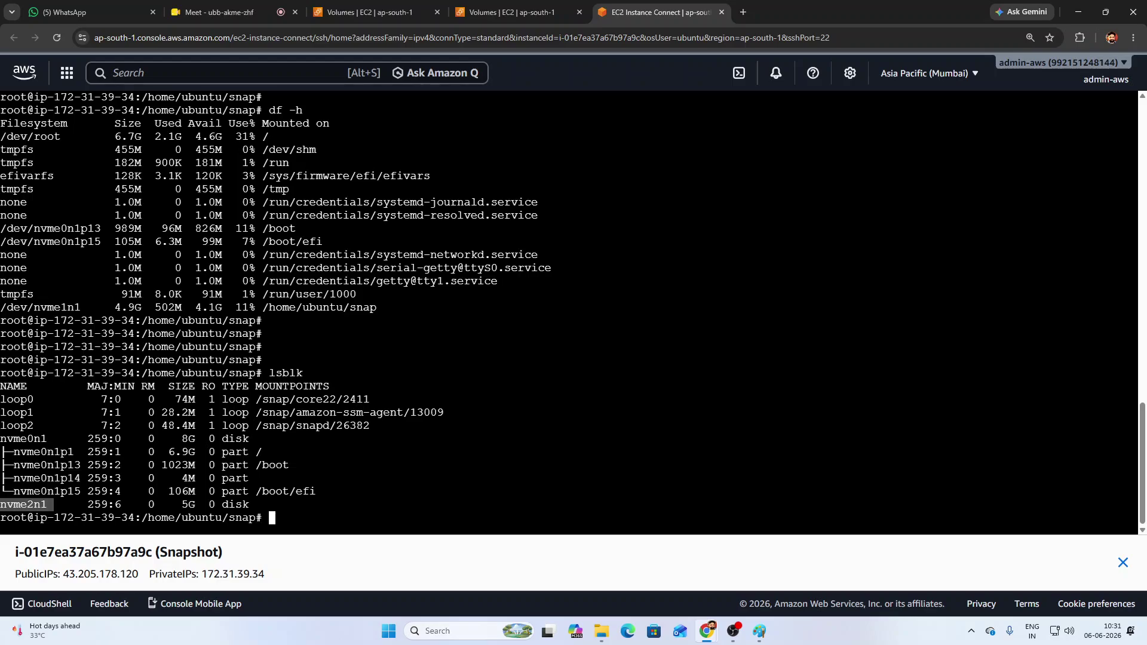
left_click(336, 504)
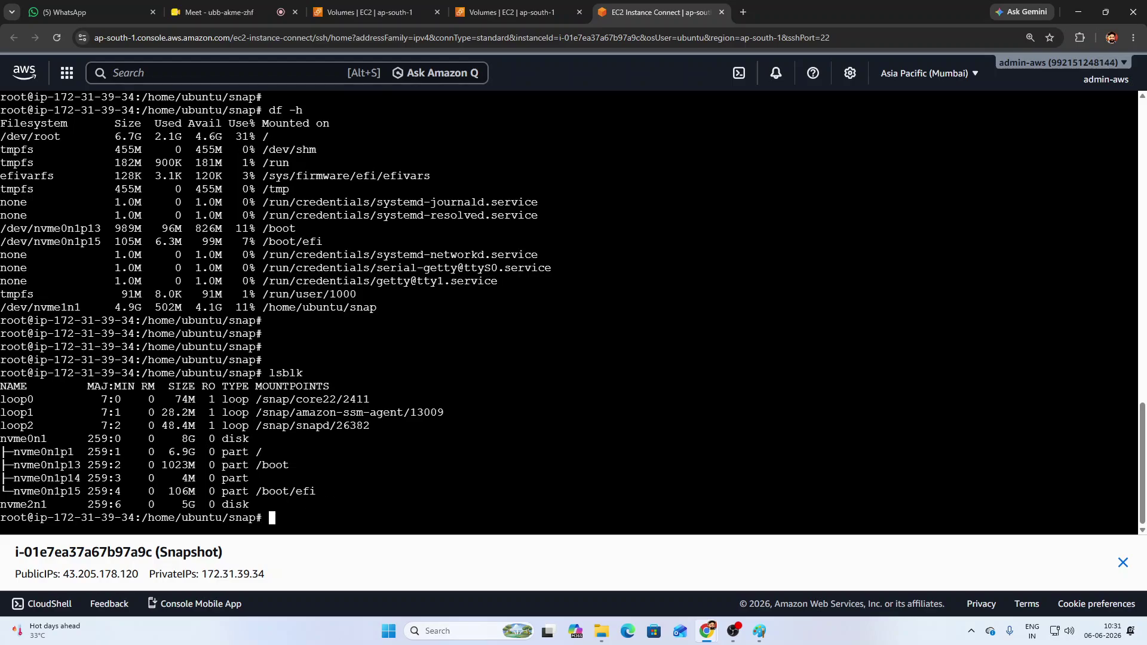
left_click_drag(261, 505, 429, 505)
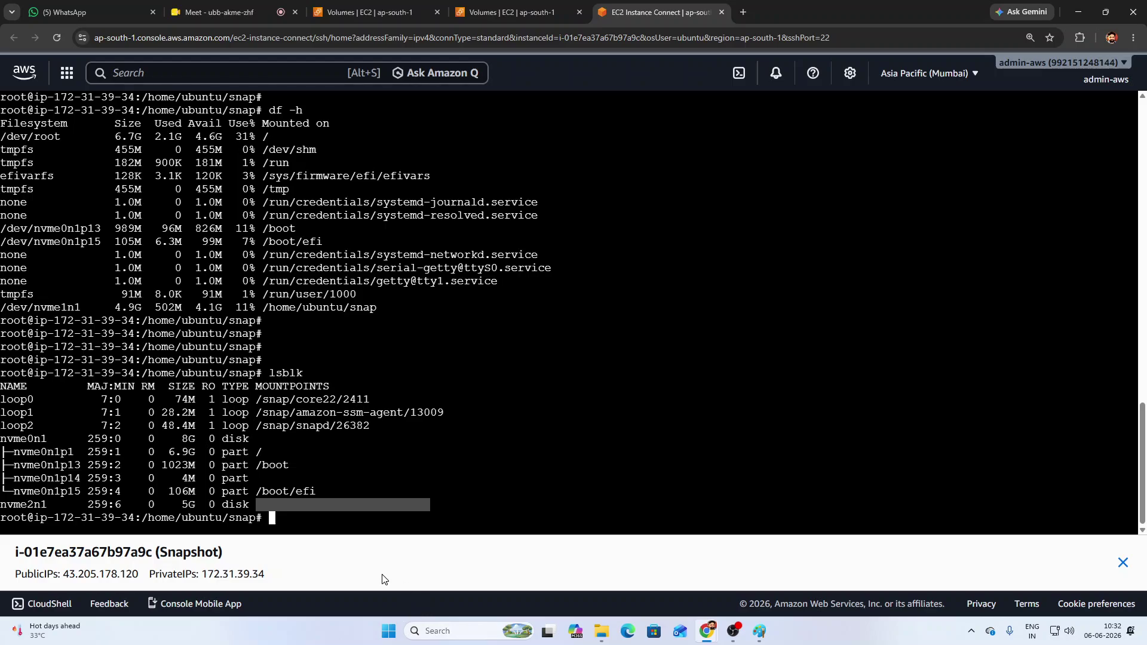
left_click(281, 506)
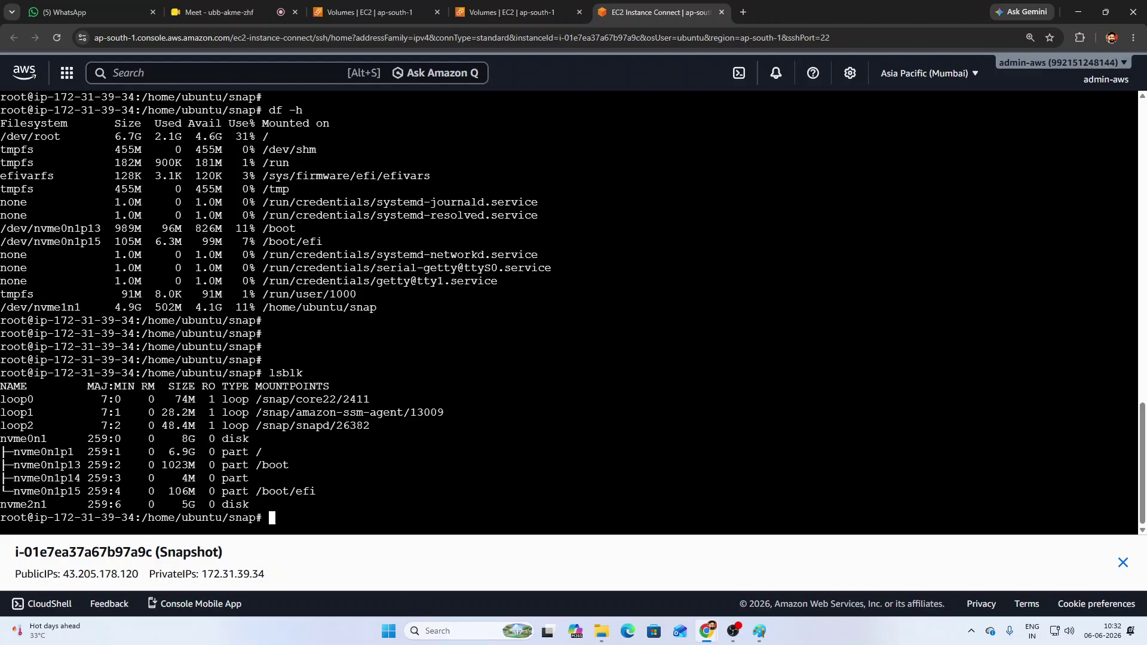
- Check the file system on the restored disk with "file -s /dev/nvme2n1" and examine its type
type("ls")
key("Up")
key("Up")
key("Up")
key("Up")
key("Up")
key("Up")
key("Up")
key("Up")
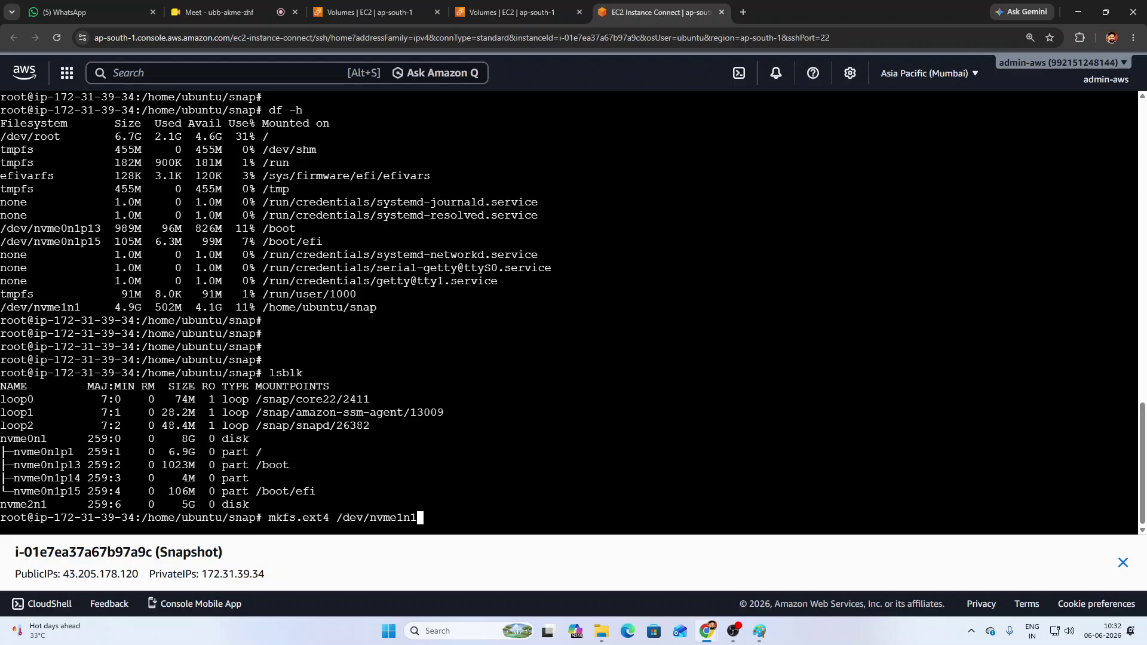
key("Up")
key("BackSpace")
key("BackSpace")
key("BackSpace")
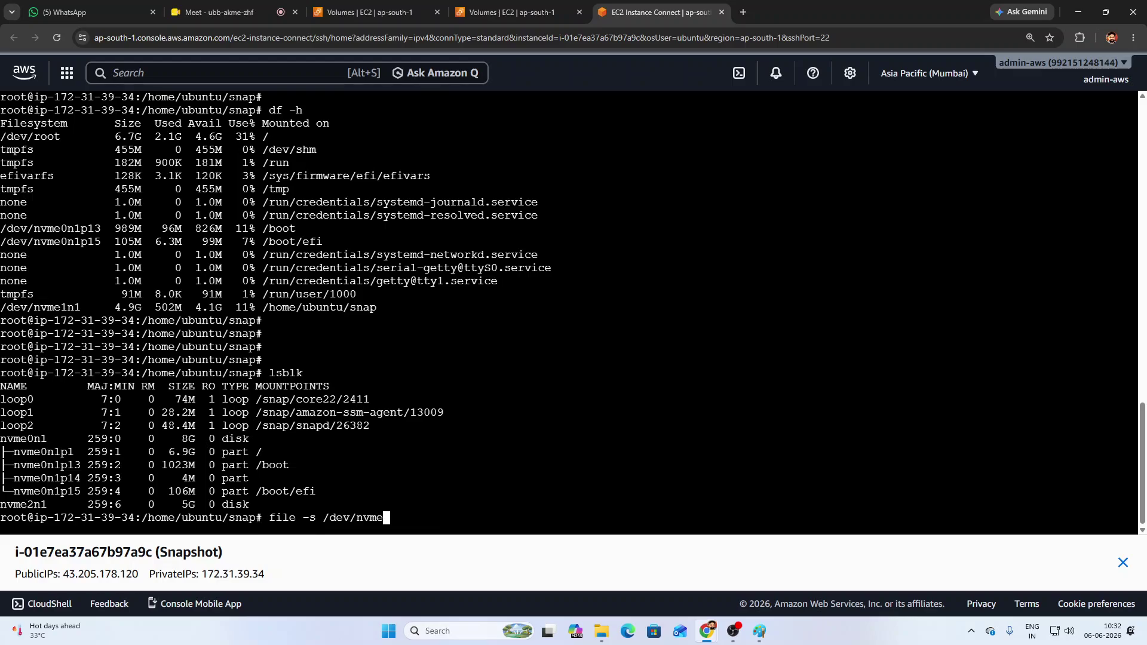
type("2n1")
key("Return")
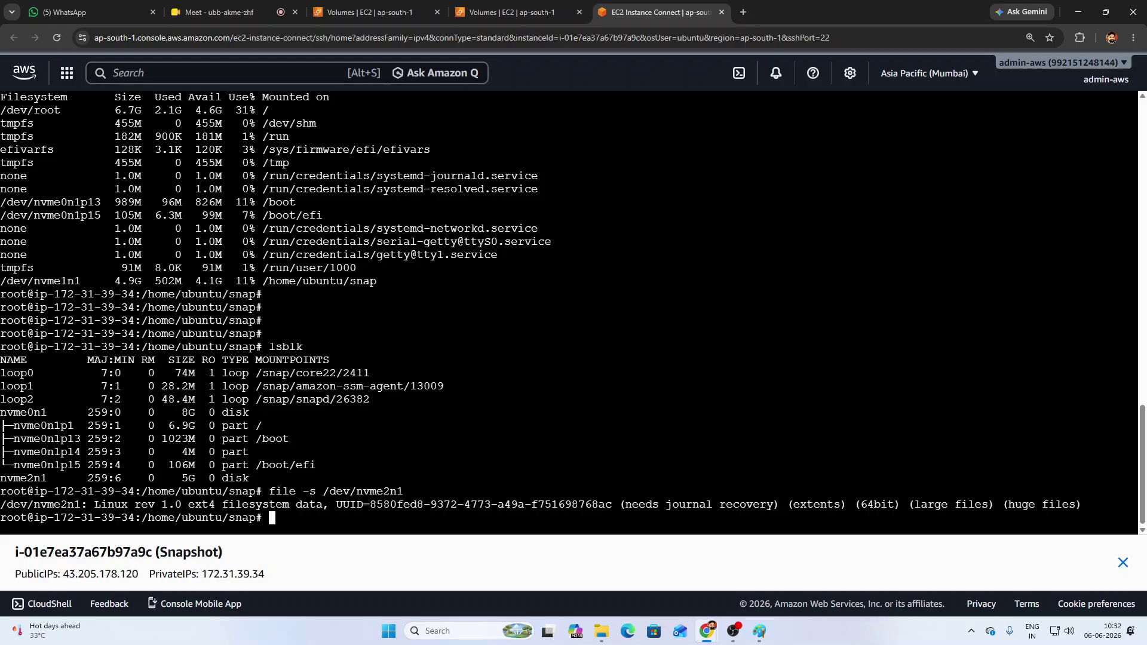
left_click_drag(182, 505, 222, 505)
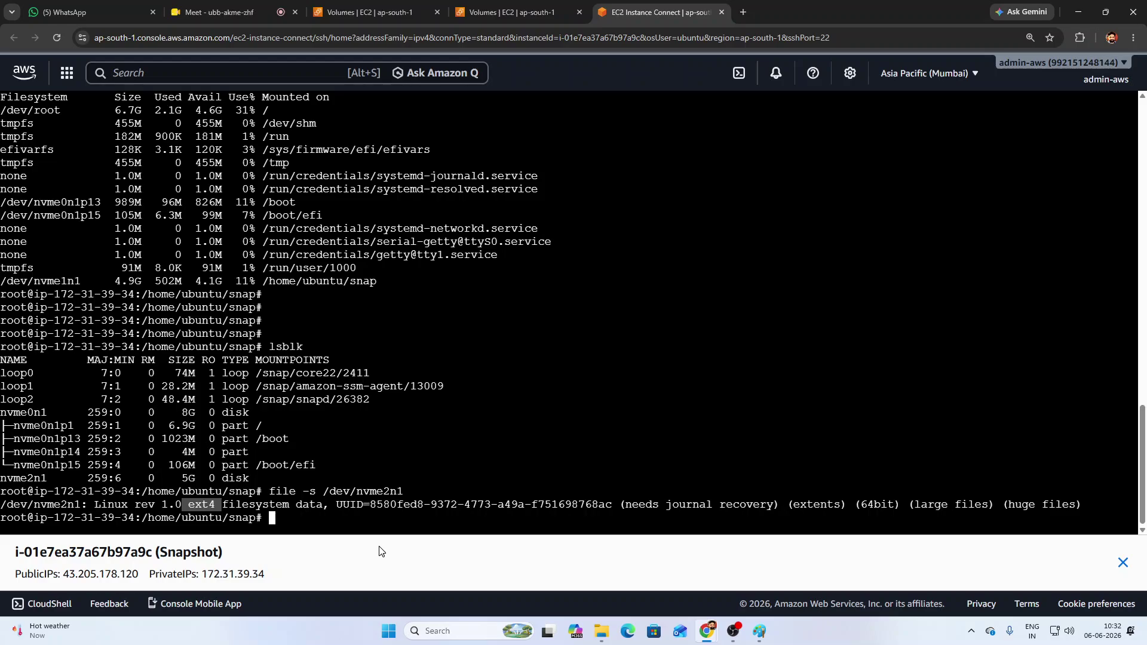
left_click(379, 518)
- Move up from the snap directory to /home/ubuntu with "cd .." and add blank prompt lines
type("cd ..")
key("Return")
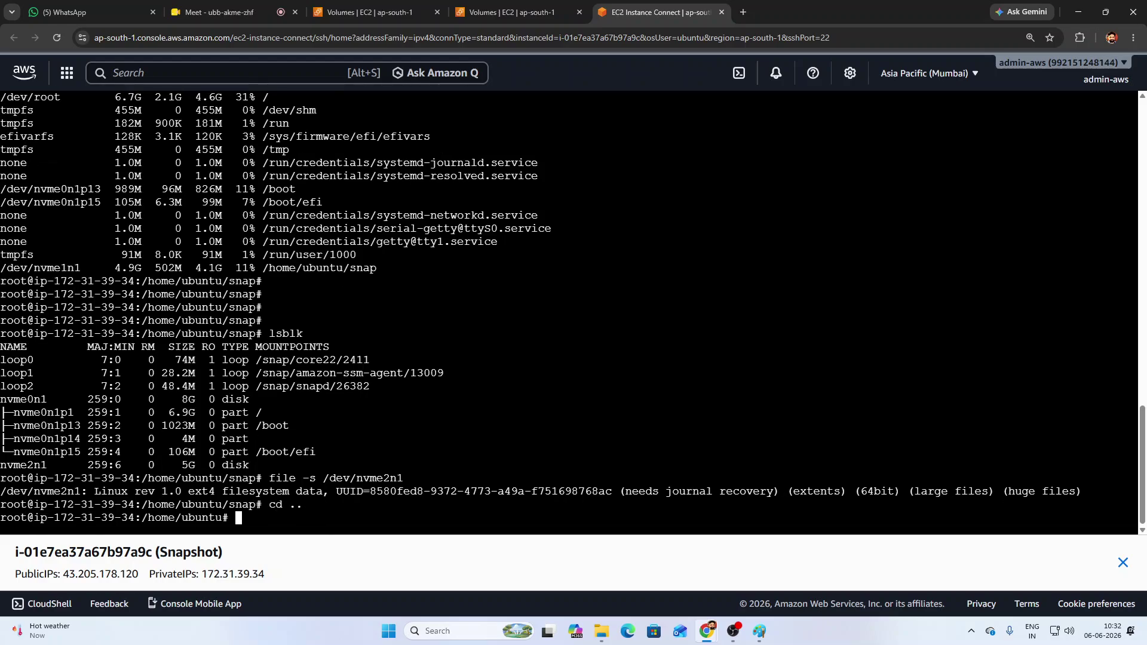
key("Return")
key("Return")
key("Return")
key("Return")
key("Return")
key("Return")
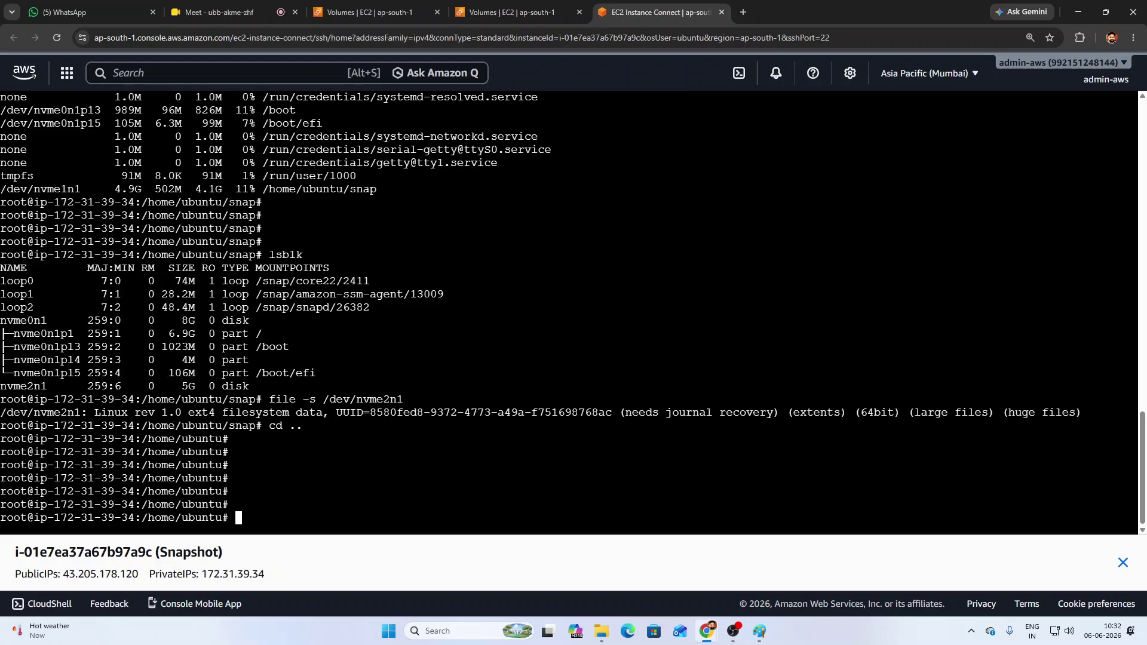
type("cd snap/")
key("Up")
key("Up")
key("Up")
key("Left")
key("Left")
key("Left")
key("Left")
key("Left")
key("Left")
key("Left")
key("Left")
key("Left")
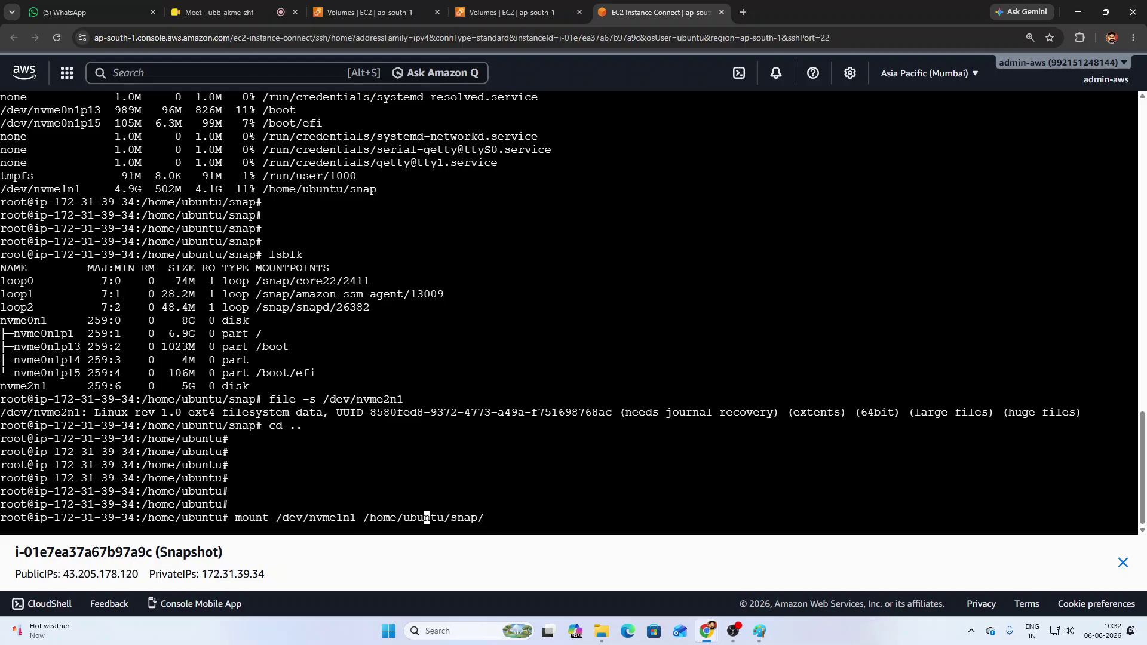
key("Left")
key("Left")
key("Left")
key("Left")
key("Left")
key("Left")
key("Left")
key("Left")
key("Left")
key("Left")
key("Left")
key("Left")
key("Left")
key("Right")
key("Right")
key("Right")
key("Right")
key("Right")
key("Right")
key("Right")
key("Right")
key("Right")
key("Right")
key("Right")
key("Right")
key("Right")
key("Right")
key("Right")
key("Right")
key("Right")
key("Right")
key("Right")
key("Right")
key("Right")
key("BackSpace")
key("BackSpace")
key("BackSpace")
key("BackSpace")
key("BackSpace")
key("BackSpace")
key("BackSpace")
key("BackSpace")
key("BackSpace")
key("BackSpace")
key("BackSpace")
key("BackSpace")
key("BackSpace")
key("BackSpace")
key("BackSpace")
key("BackSpace")
key("BackSpace")
key("BackSpace")
key("BackSpace")
key("BackSpace")
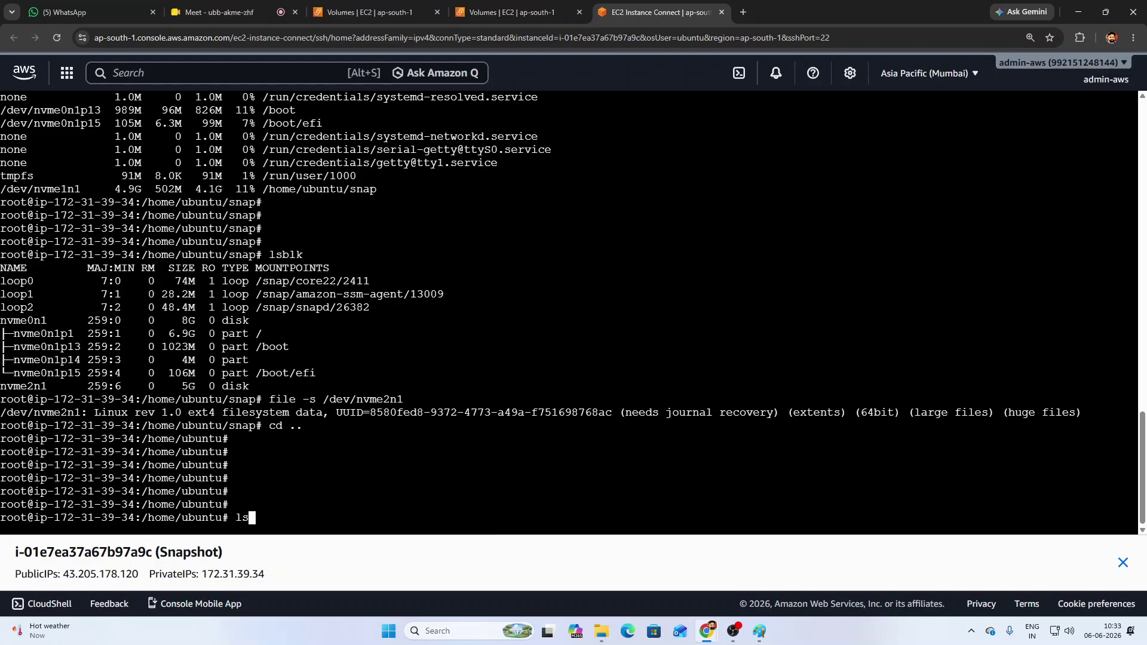
- Go into the snap directory with "cd snap/" and list its files with ls
type("cd snap/")
key("Return")
key("Return")
key("Return")
key("Return")
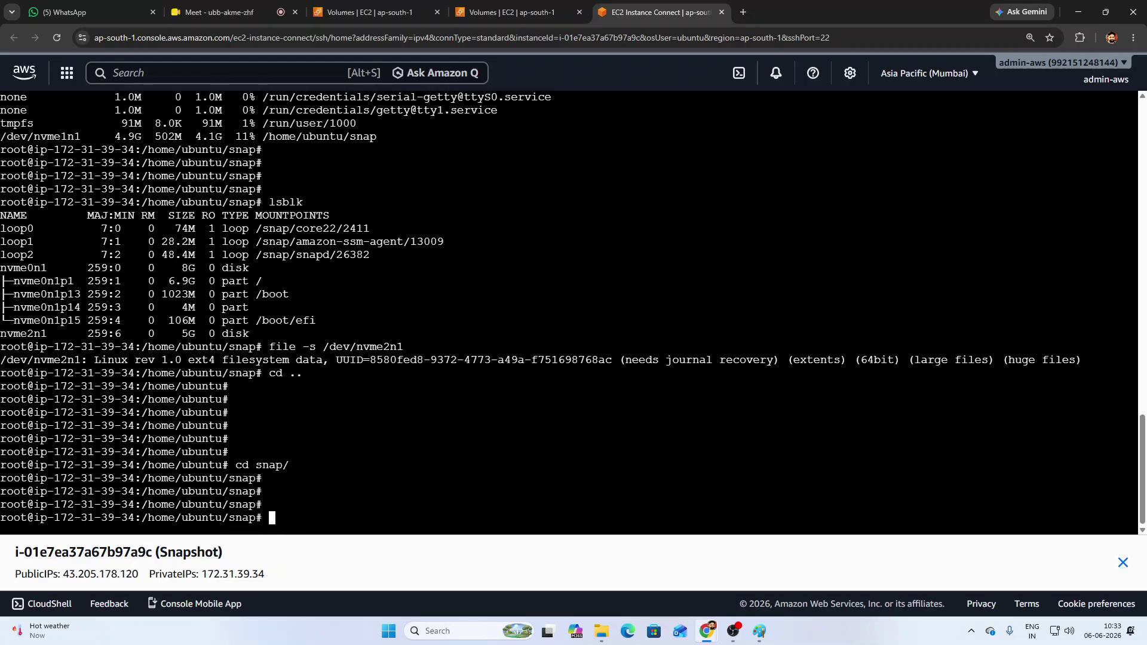
type("ls")
key("Return")
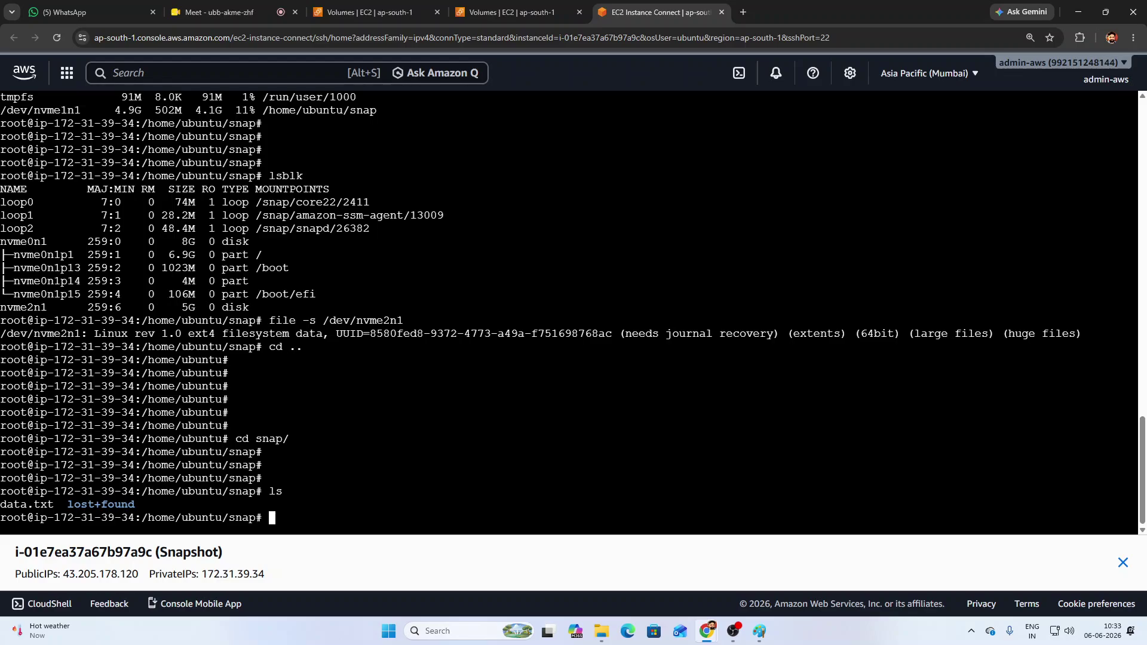
- Try to read data.txt in the snap directory with "cat data.txt" and highlight the message in the output
type("cat data.txt")
key("Return")
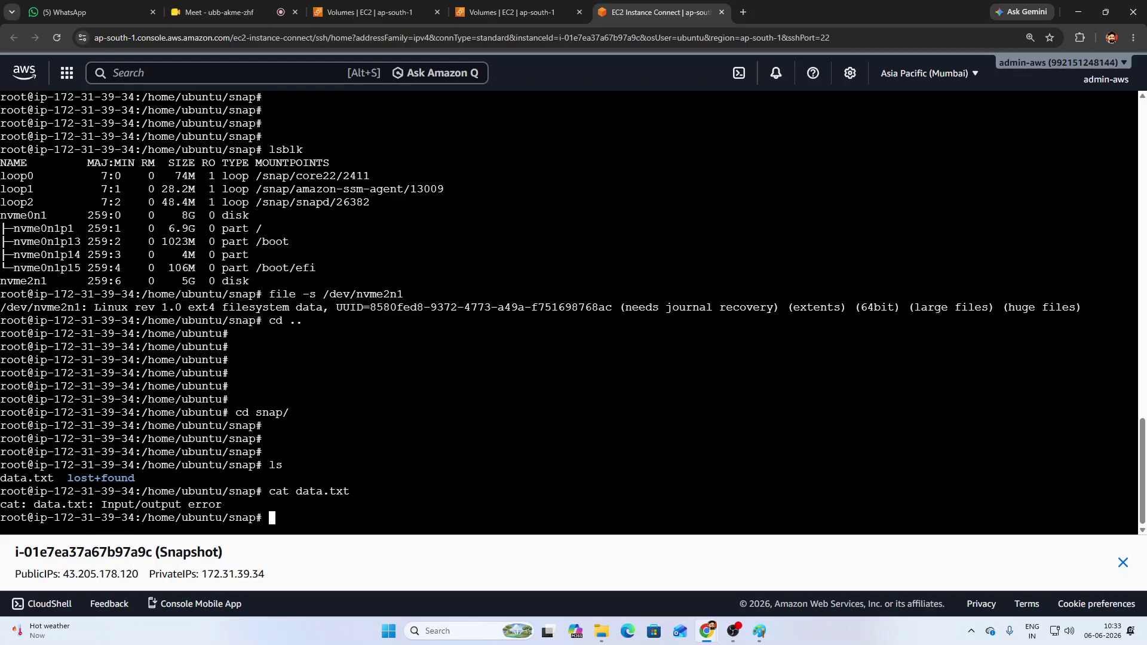
left_click_drag(93, 507, 235, 508)
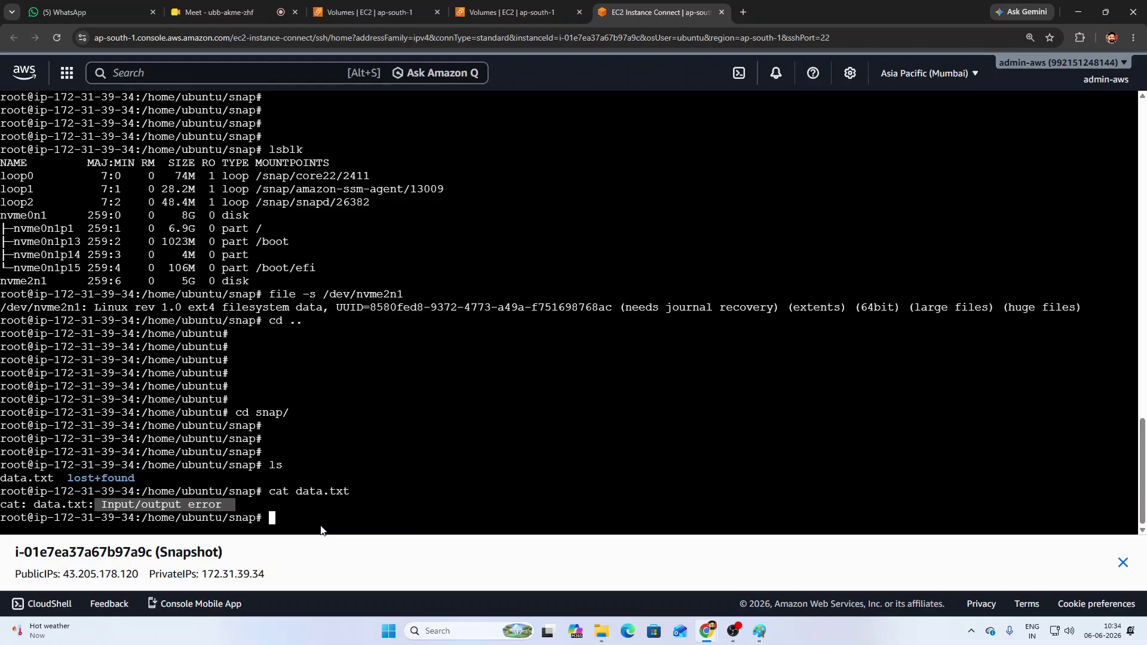
- Mount the restored disk with "mount /dev/nvme2n1 /home/ubuntu/snap/" and add blank prompt lines
key("Up")
key("Up")
key("Up")
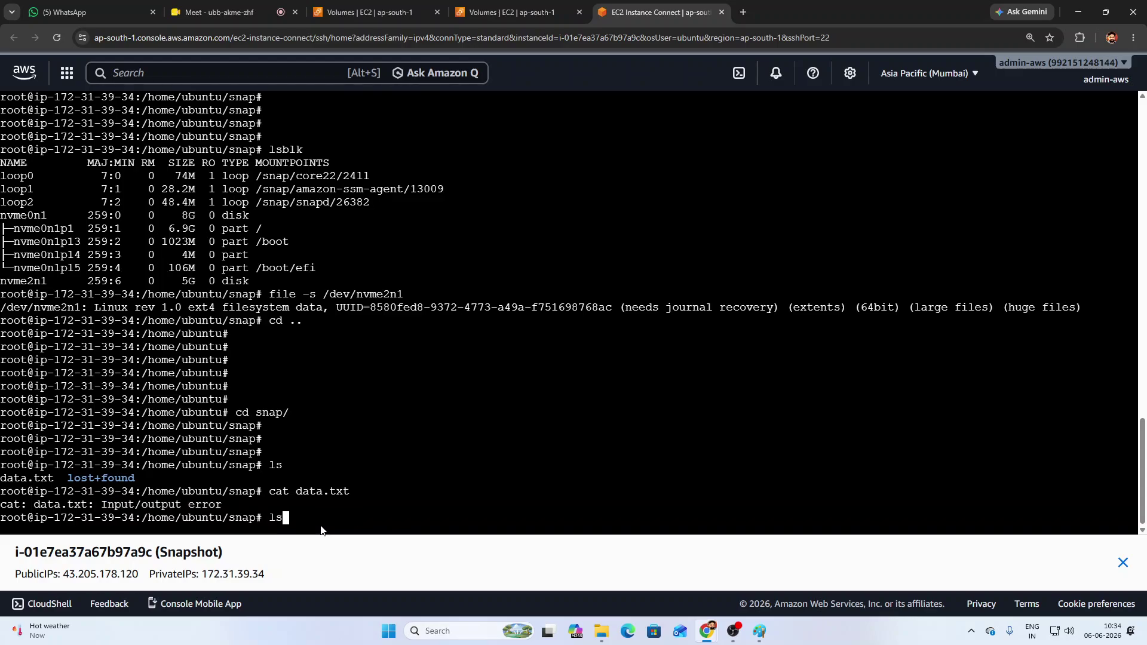
key("Down")
key("Down")
key("Down")
key("Up")
key("Up")
key("Up")
key("Up")
key("Up")
key("Up")
key("Up")
key("Up")
key("Up")
key("Up")
key("Up")
key("Up")
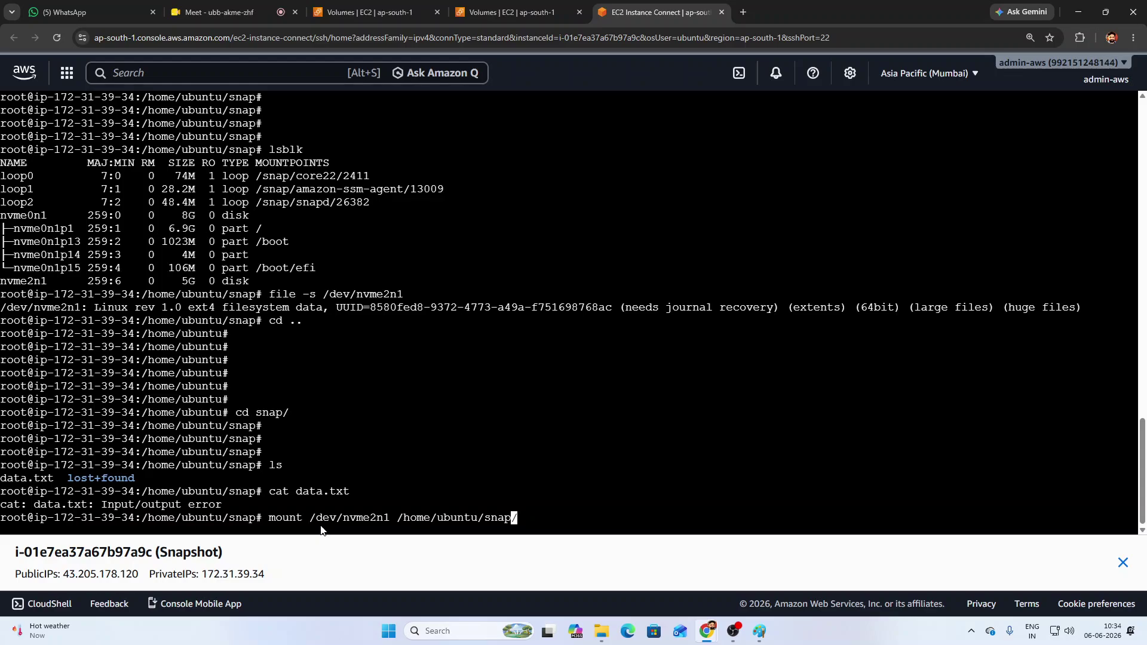
key("Return")
key("Return")
key("Return")
key("Return")
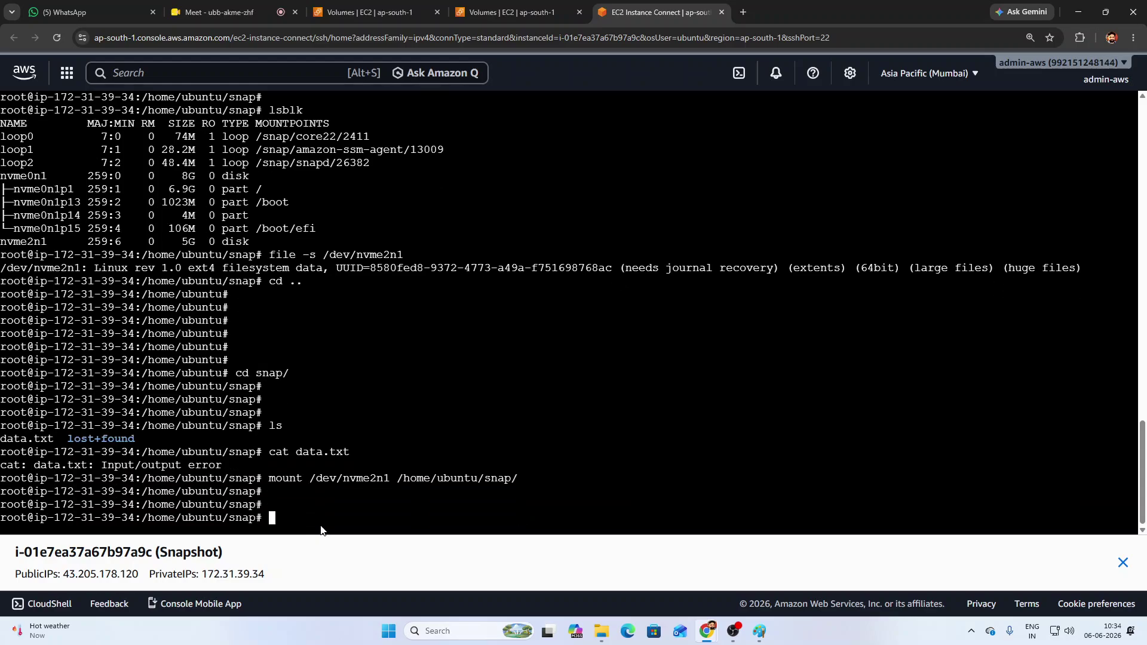
- Move up to /home/ubuntu with "cd .." and re-enter the mounted snap directory with "cd snap/"
type("cd ..")
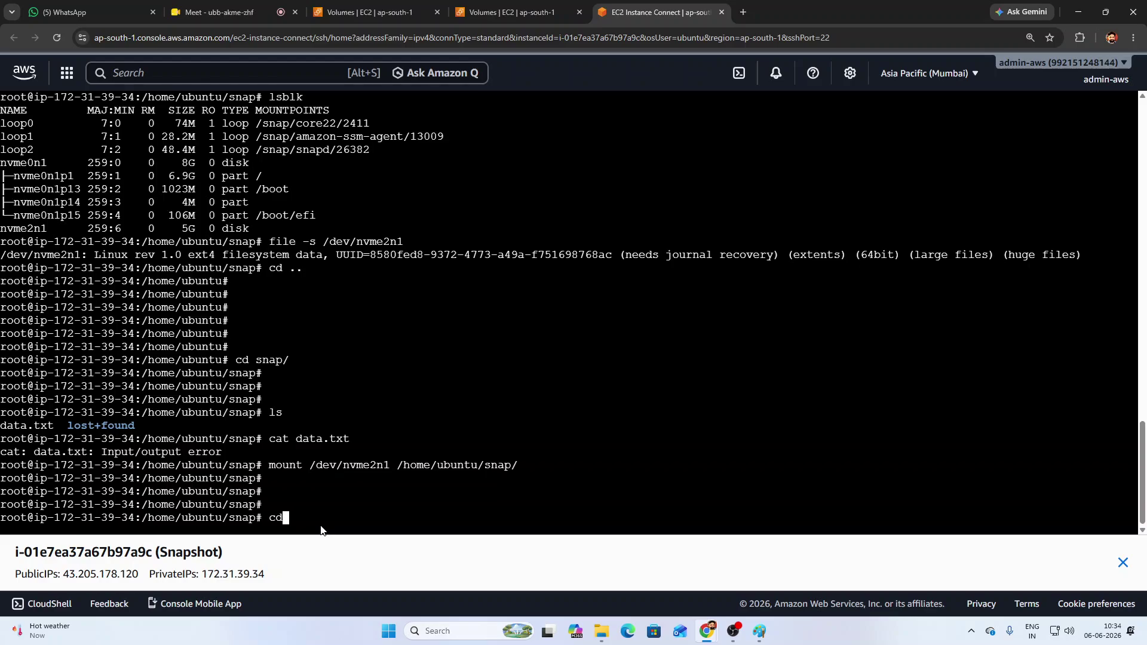
key("Return")
key("Return")
key("Return")
key("Return")
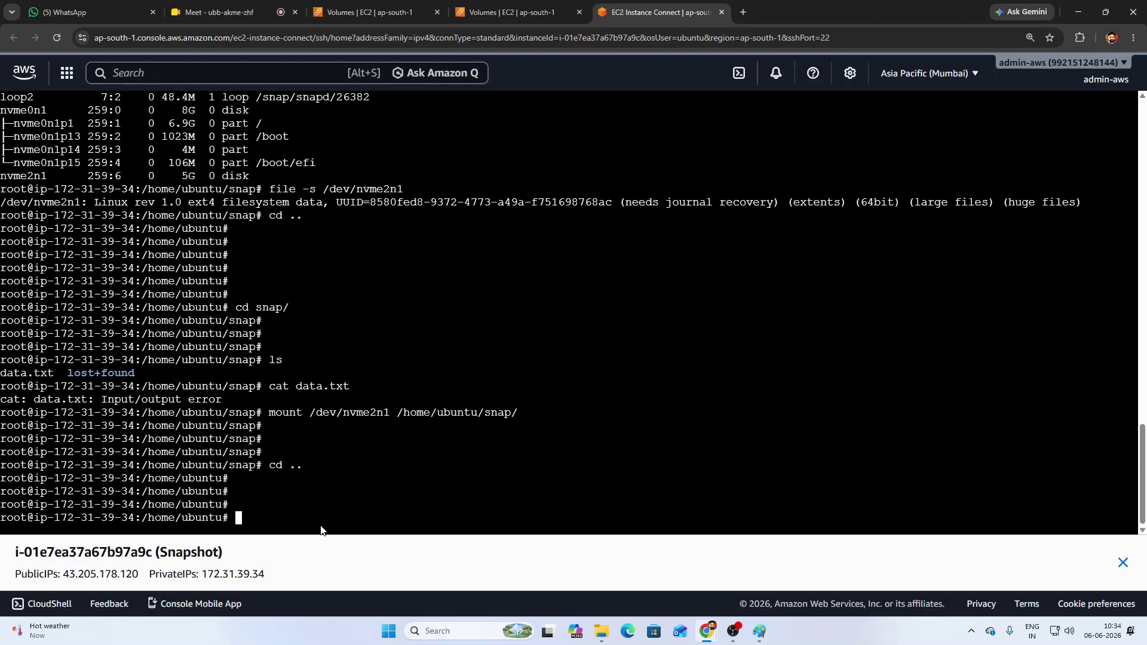
type("cd s")
key("Tab")
key("Return")
key("Return")
key("Return")
- List the files on the mounted volume and print the contents of data.txt with cat
type("ls")
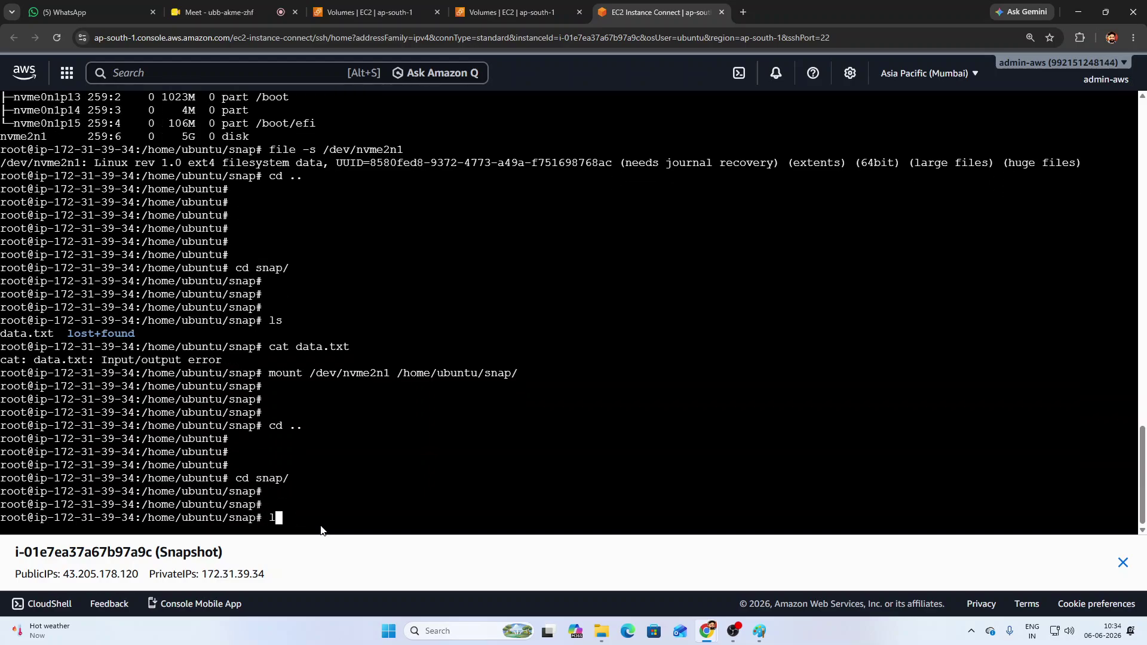
key("Return")
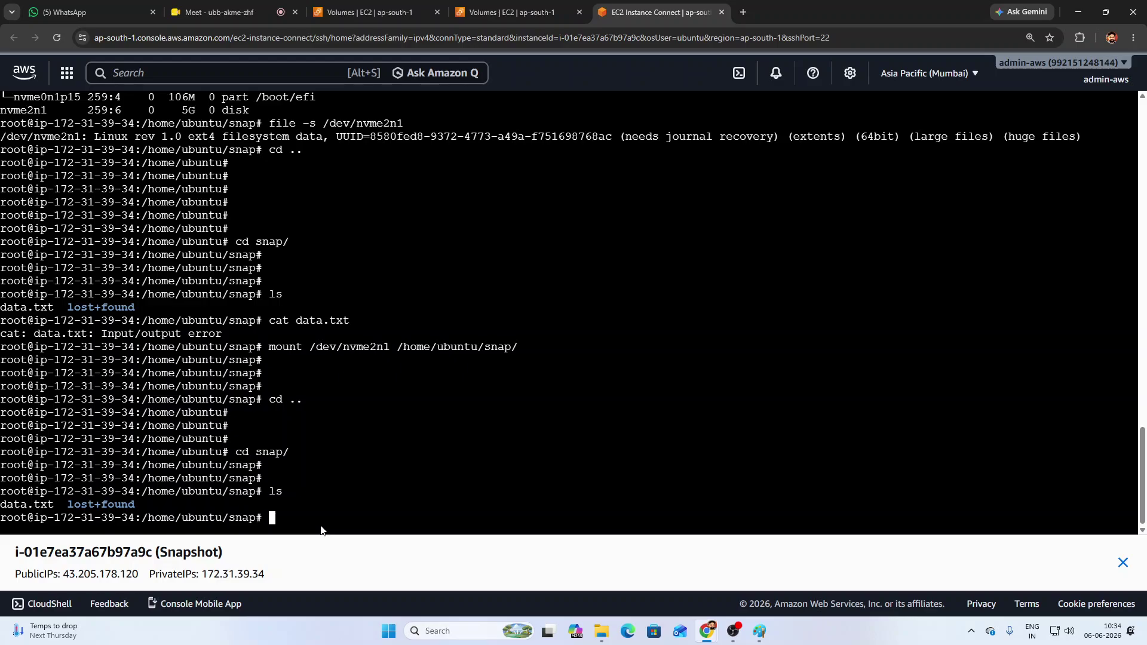
type("cat data")
key("Tab")
key("Return")
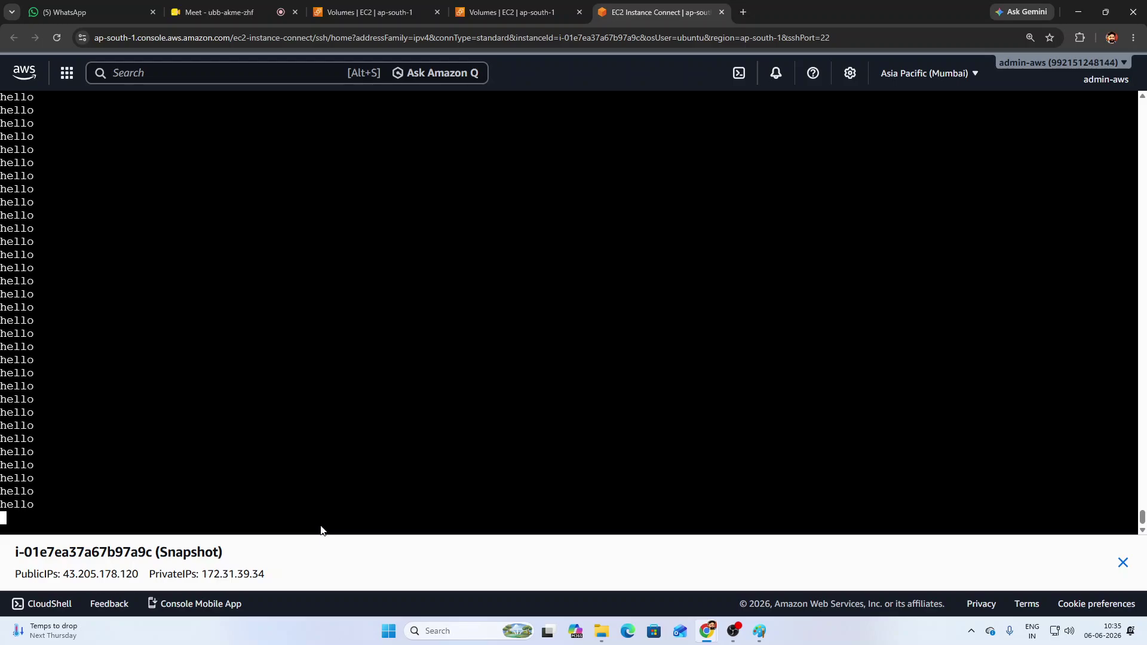
type("h")
key("BackSpace")
- Close the terminal session and open a new EC2 Instance Connect session to the Snapshot instance using its public IP
left_click(722, 12)
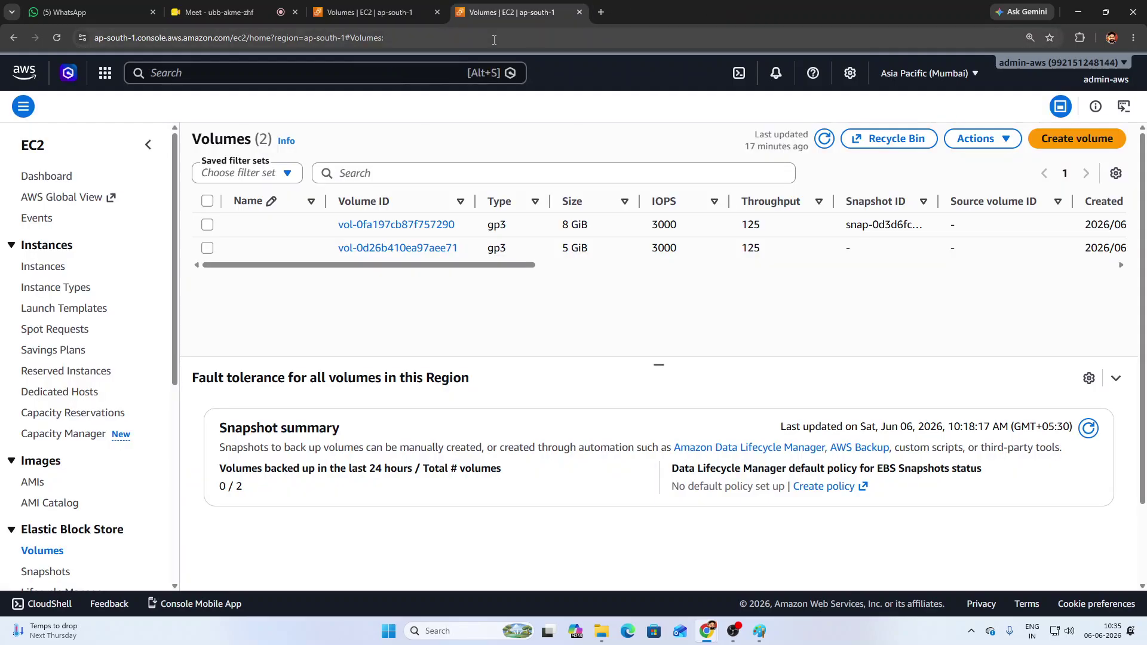
left_click(360, 13)
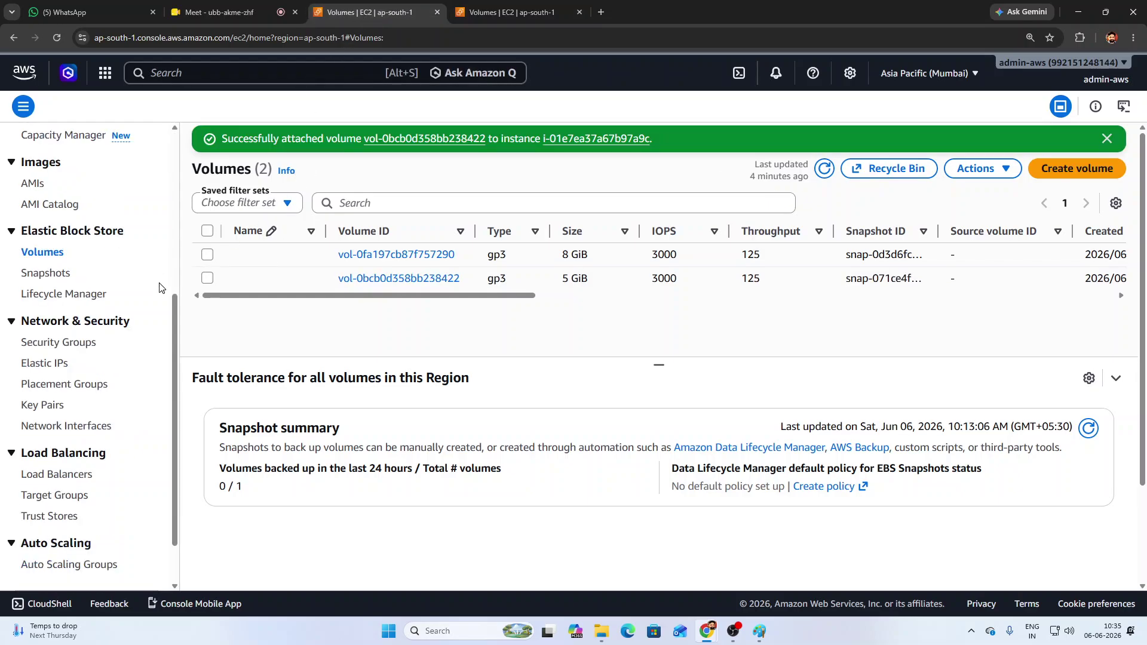
scroll(64, 223, "up", 3)
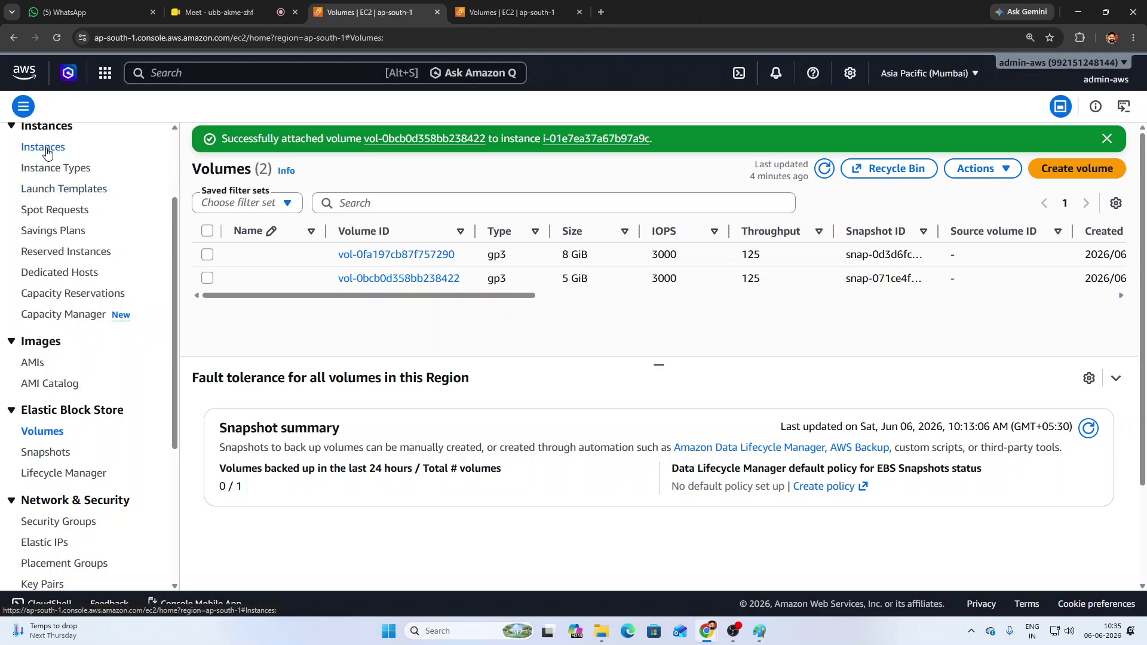
left_click(47, 153)
left_click(266, 238)
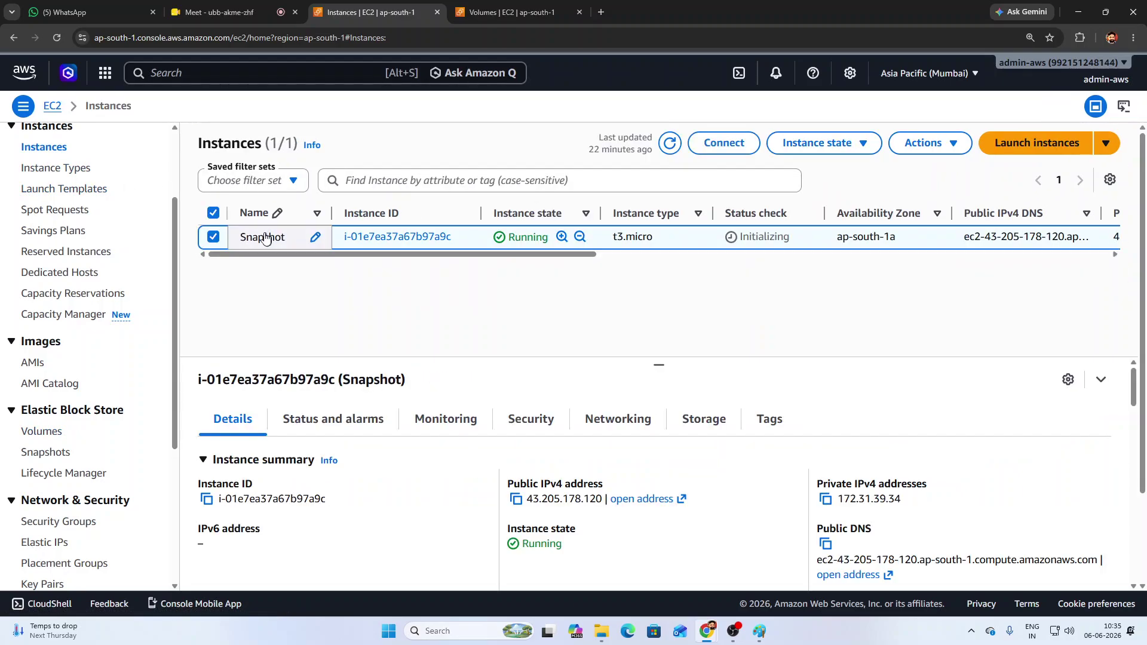
left_click(725, 143)
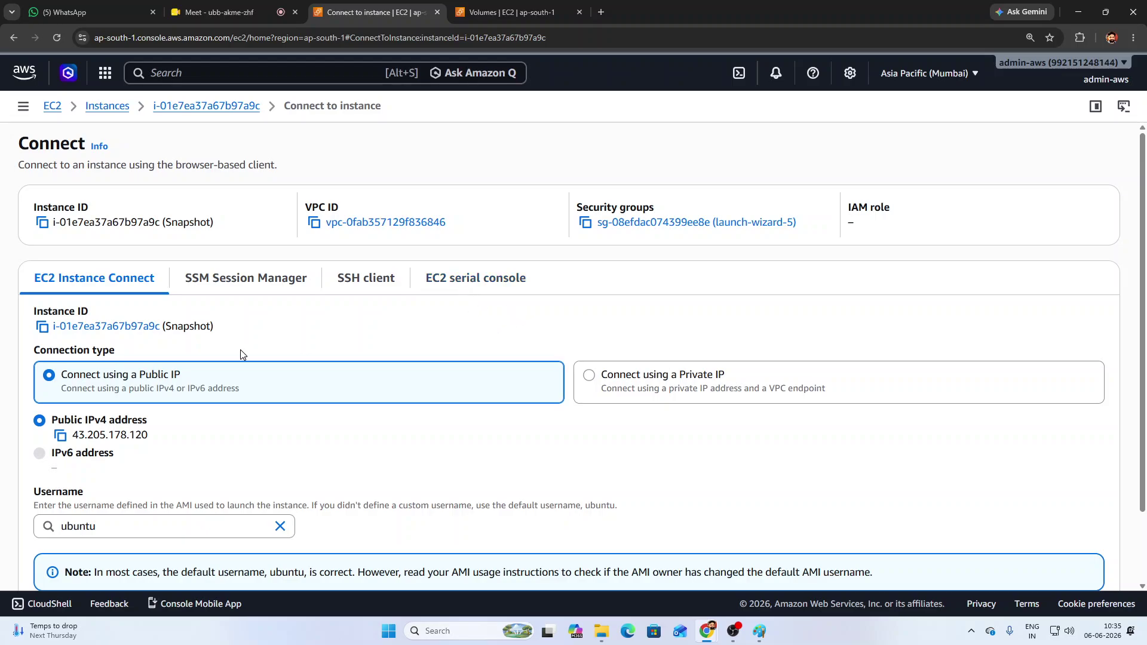
scroll(512, 464, "down", 2)
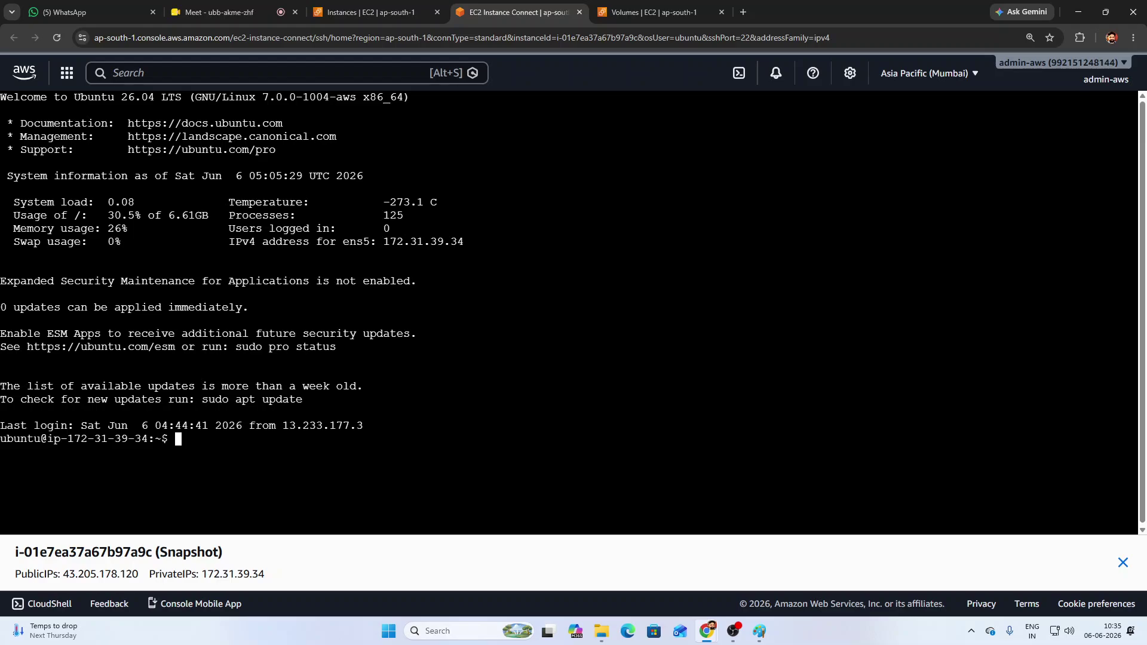
key("Return")
key("Return")
key("Return")
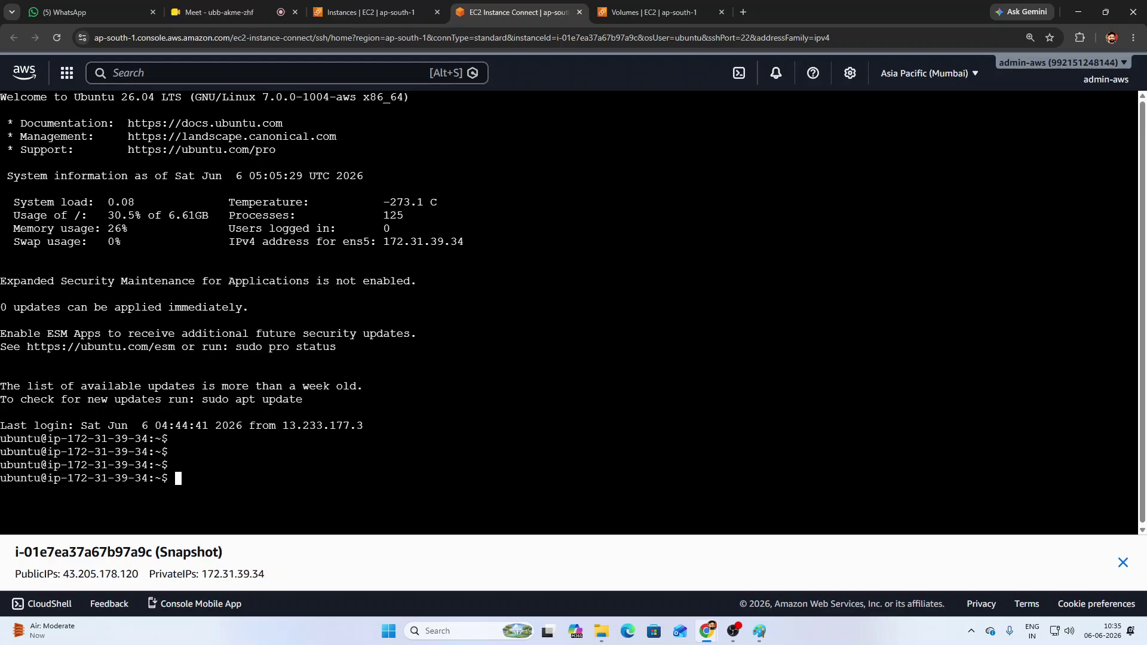
- In the other EC2 console tab, examine the "data backup" lifecycle policy's details and check the Snapshots list
left_click(693, 13)
scroll(57, 442, "down", 4)
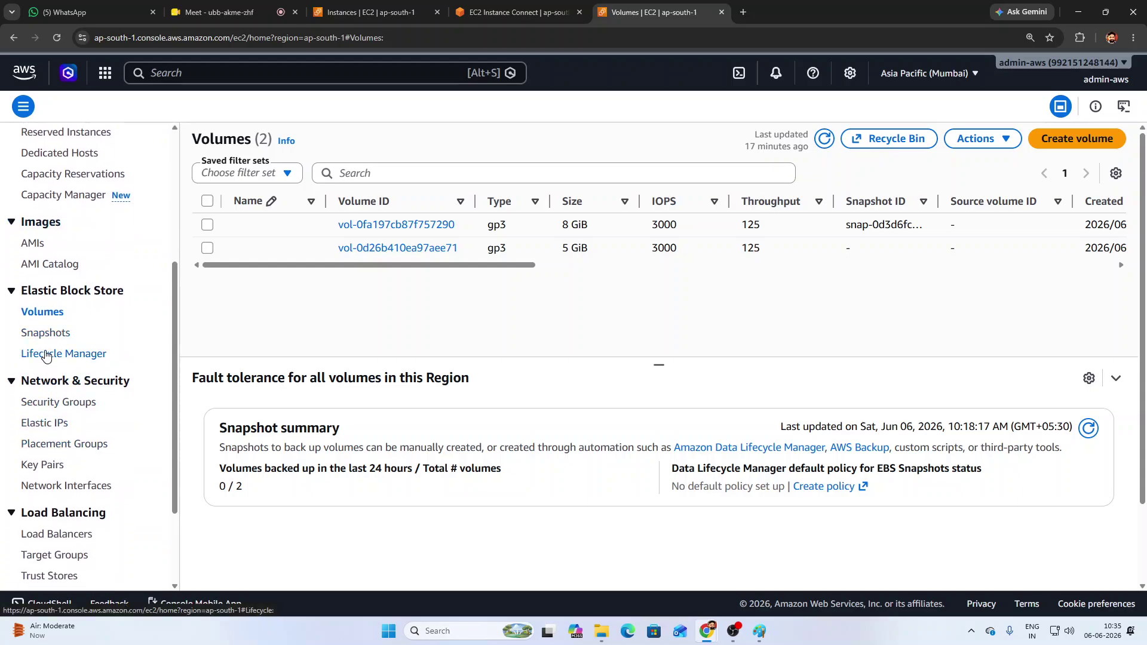
left_click(46, 355)
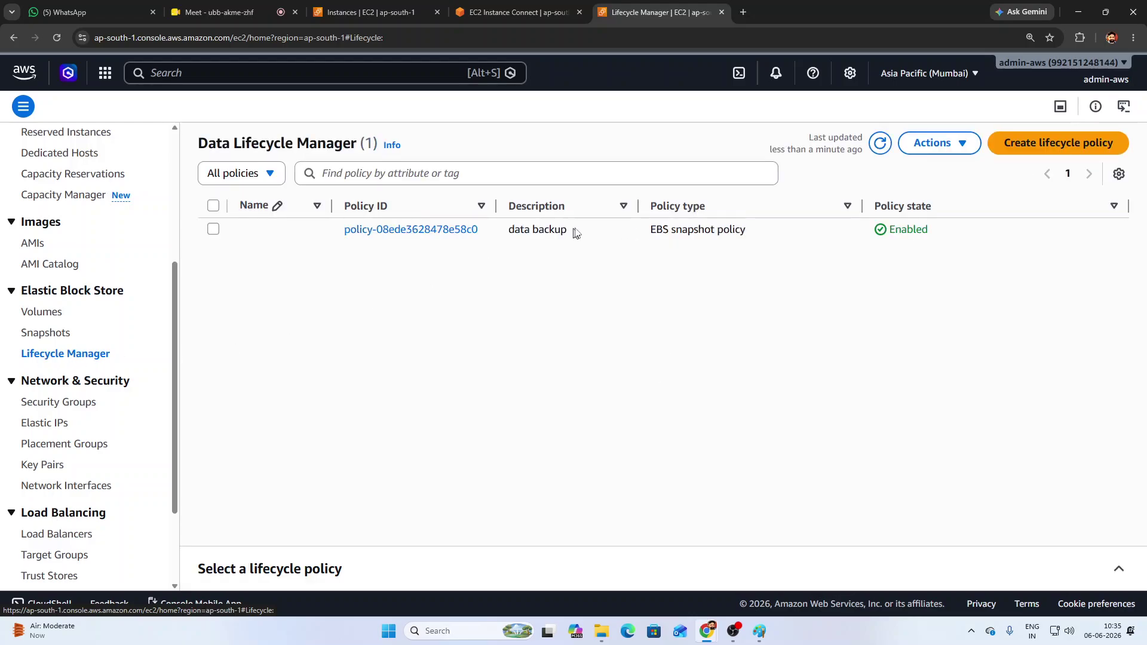
left_click_drag(508, 231, 632, 239)
left_click(414, 303)
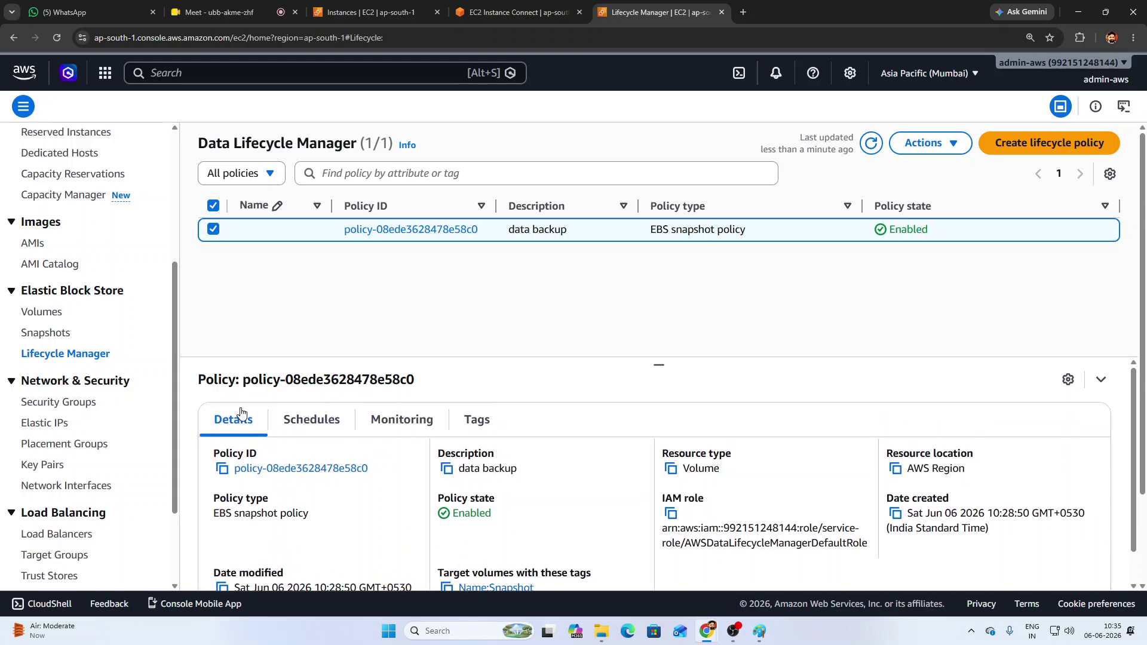
left_click(59, 339)
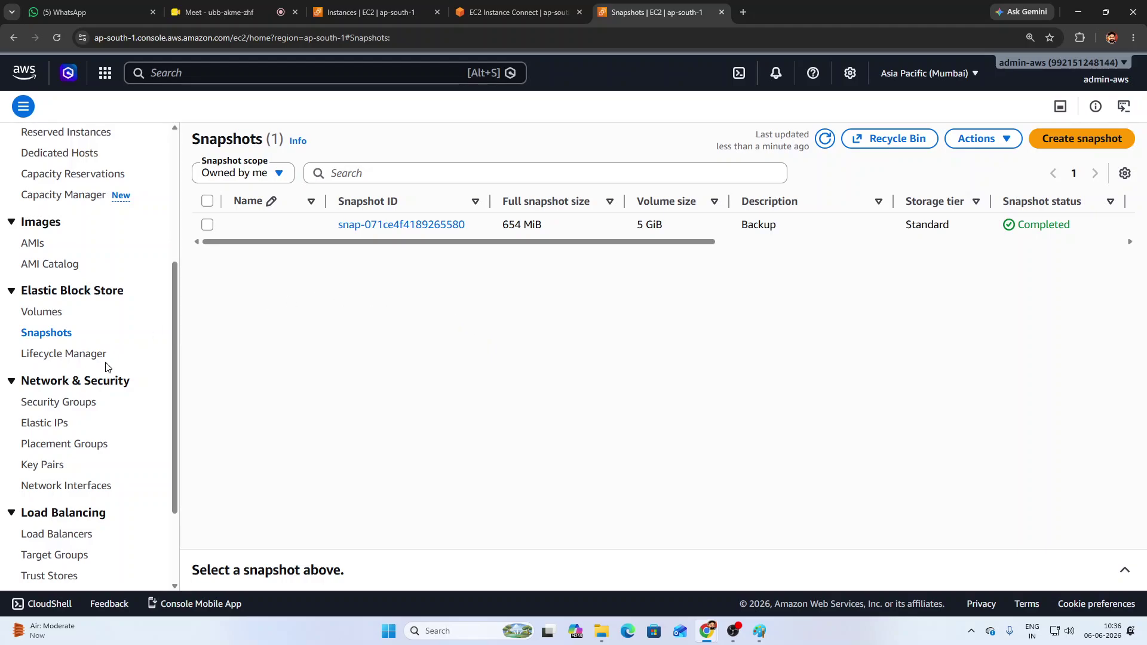
- Delete the "data backup" EBS snapshot policy from Data Lifecycle Manager and confirm the deletion
left_click(65, 357)
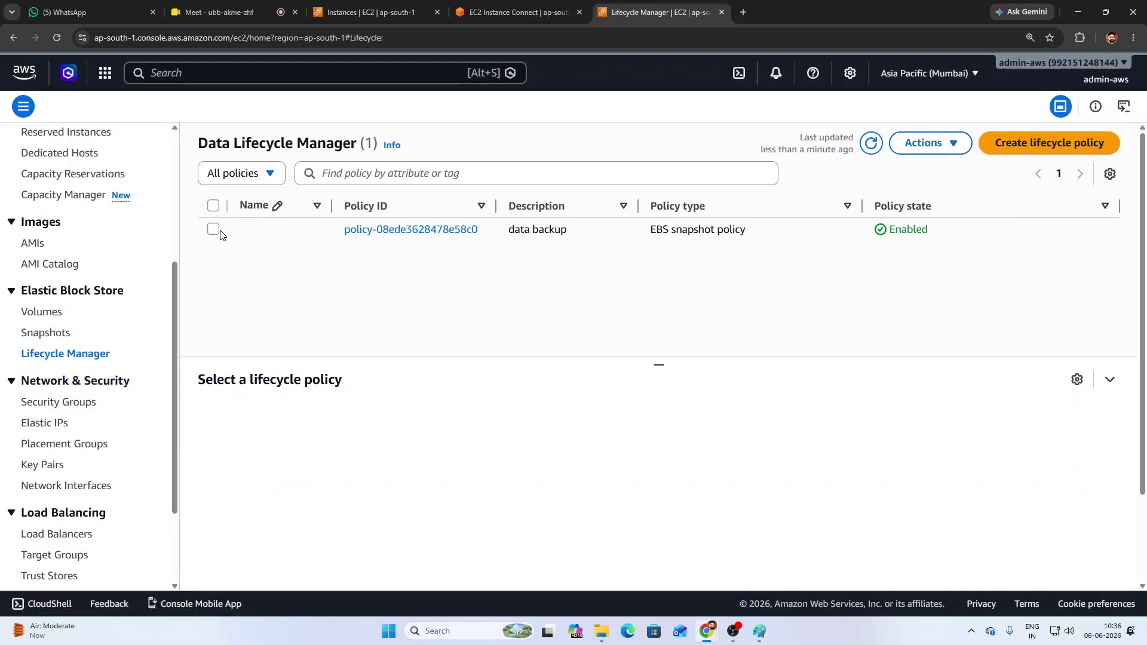
left_click(214, 230)
left_click(951, 143)
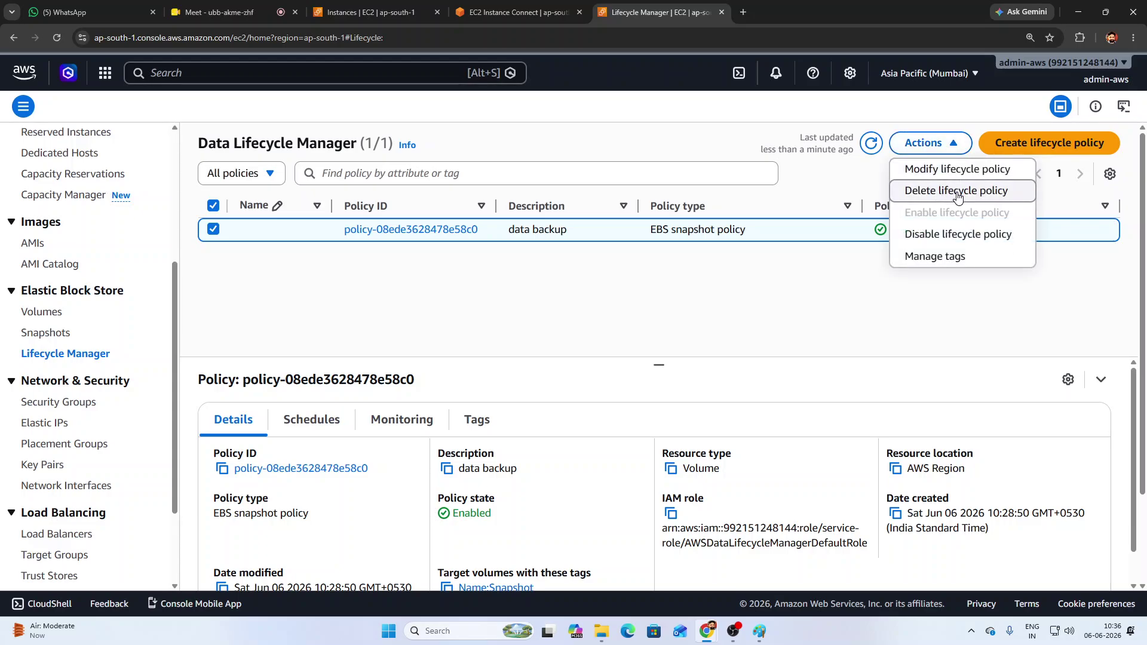
left_click(947, 193)
left_click(823, 437)
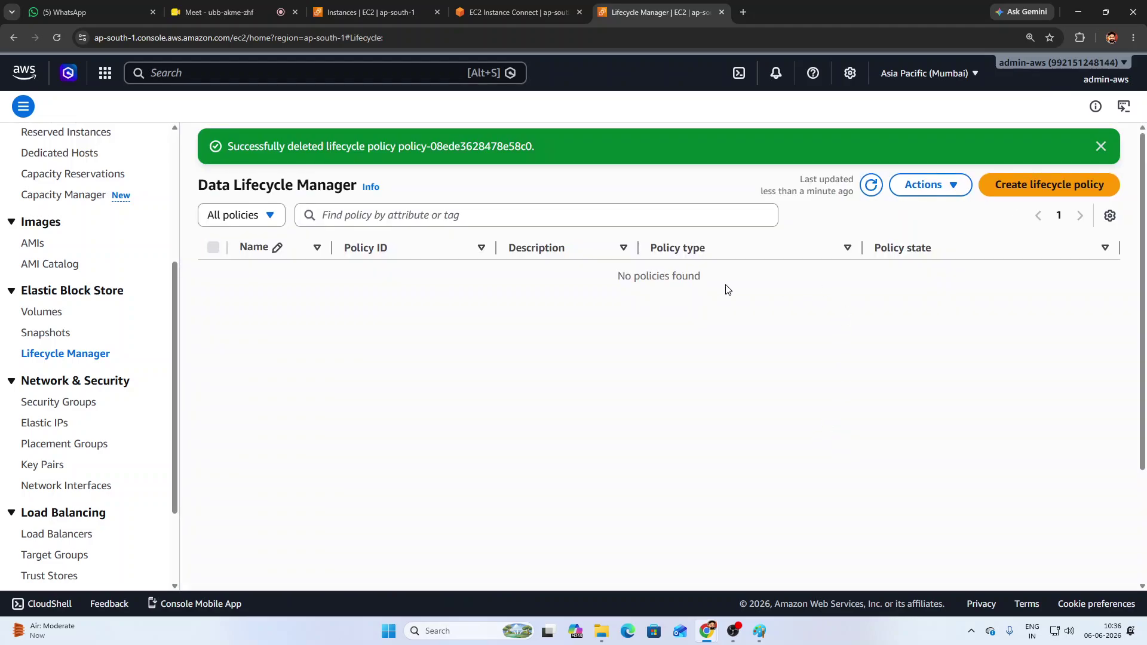
- Open the Recycle Bin console from the Snapshots page and start creating a retention rule
left_click(31, 340)
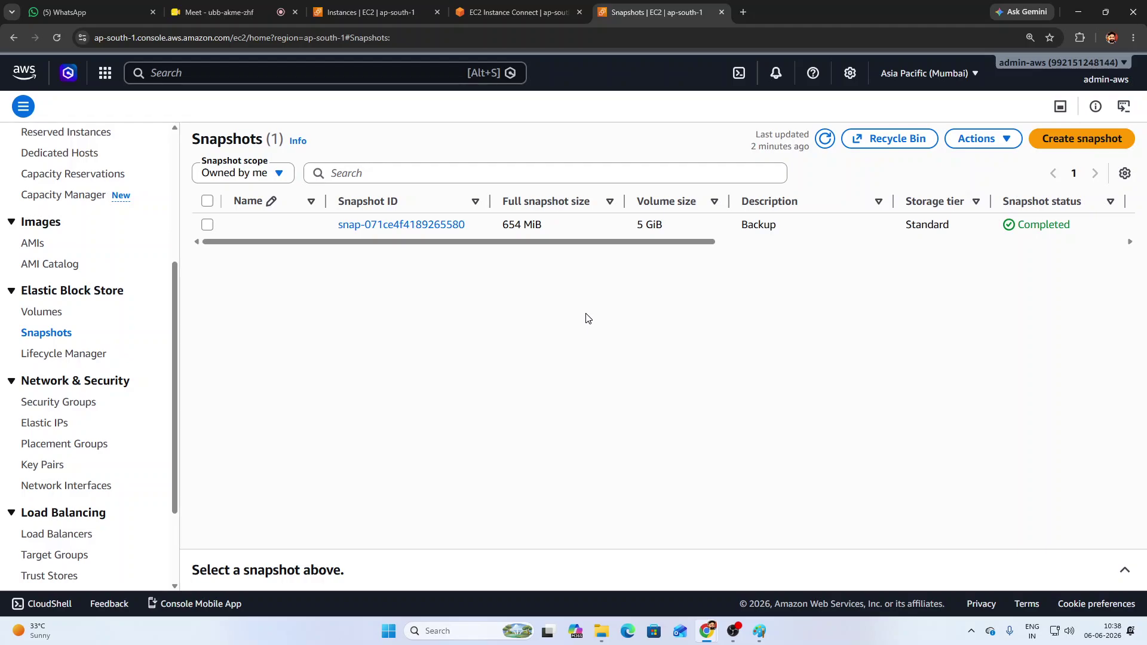
left_click(884, 144)
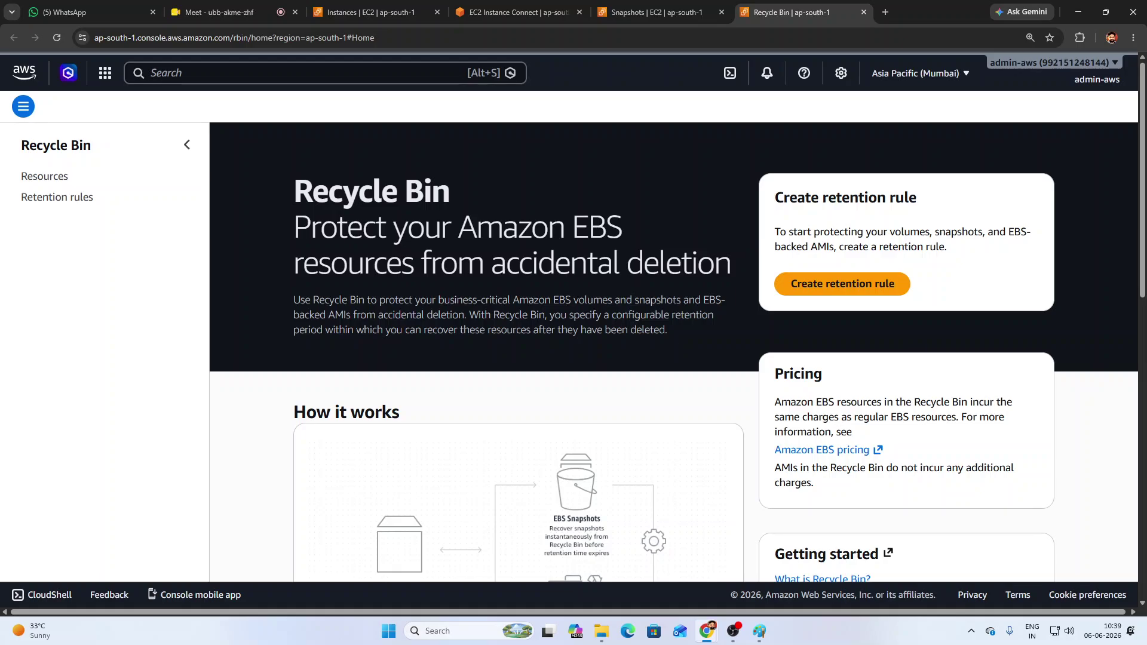
scroll(890, 395, "down", 5)
scroll(887, 396, "up", 5)
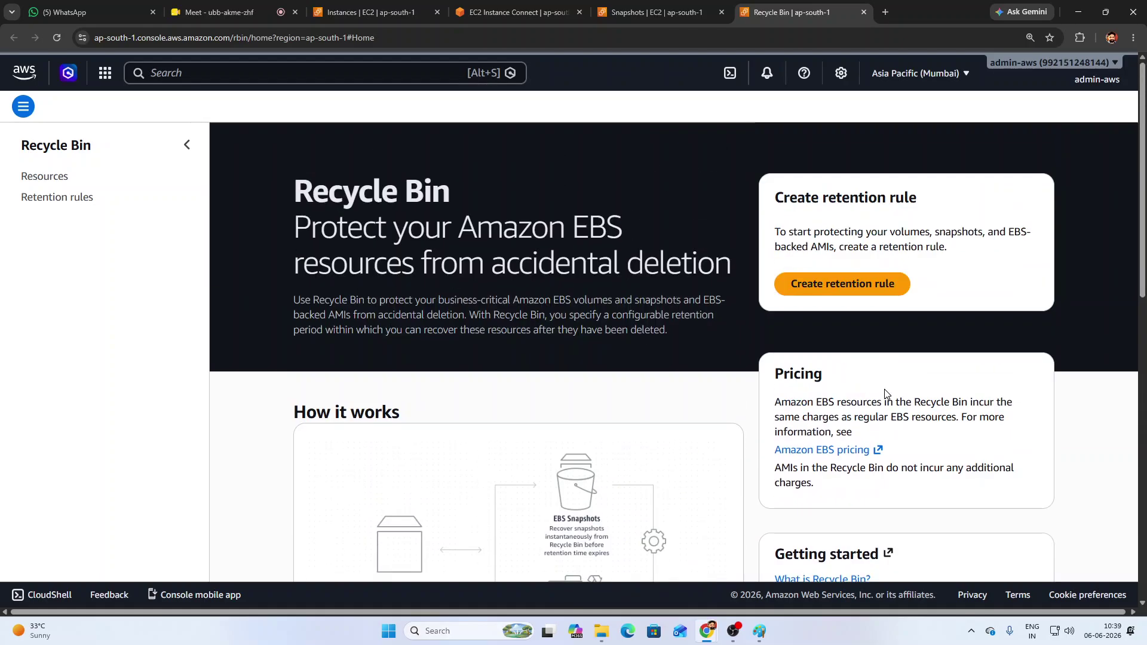
left_click(843, 290)
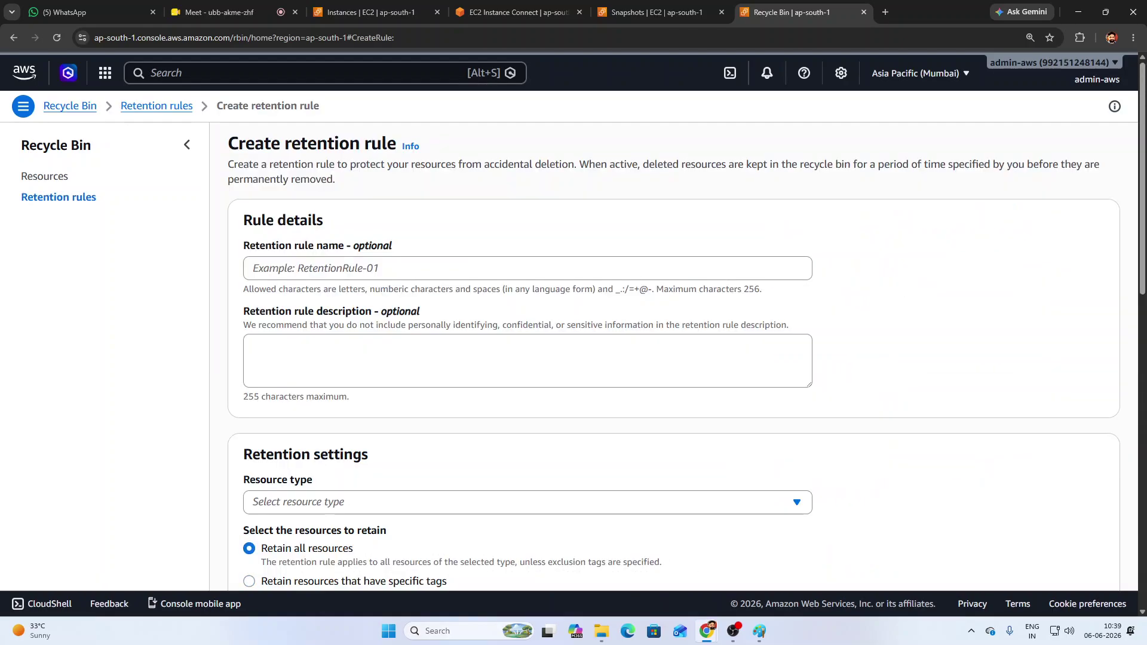
- Name the retention rule "deleted data" and enter the same text as its description
left_click(298, 270)
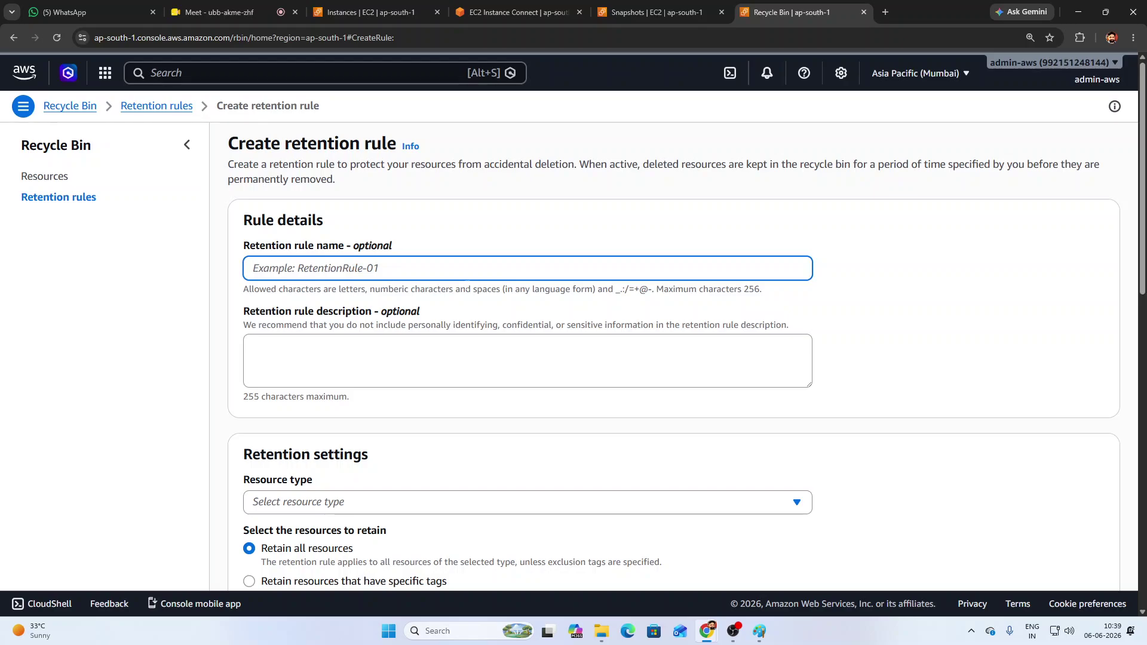
type("d")
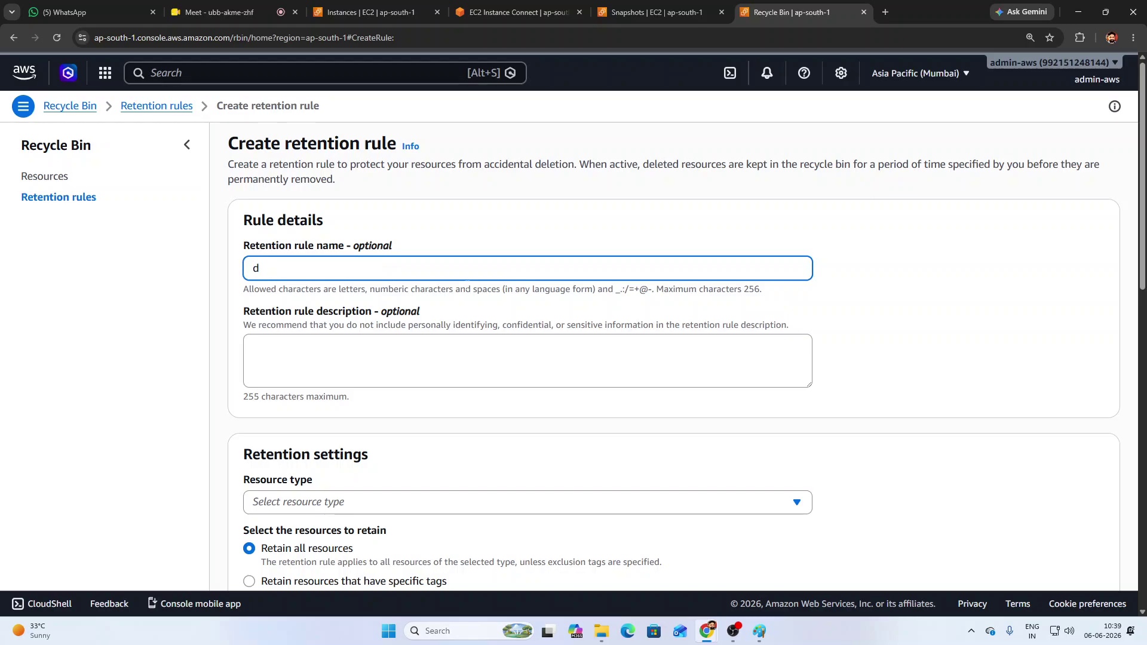
type("eleted data")
left_click_drag(330, 268, 256, 290)
key("ctrl+c")
left_click(257, 378)
key("ctrl+v")
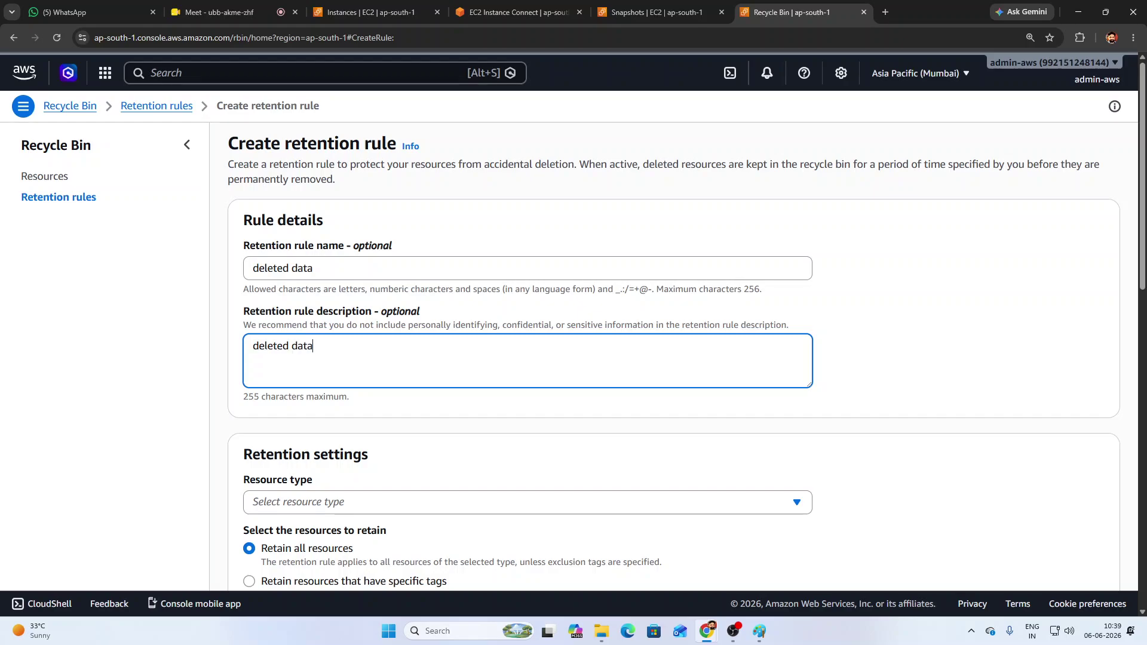
- Set the retention rule's resource type to EBS snapshots, keeping the option to retain all resources
scroll(362, 397, "down", 3)
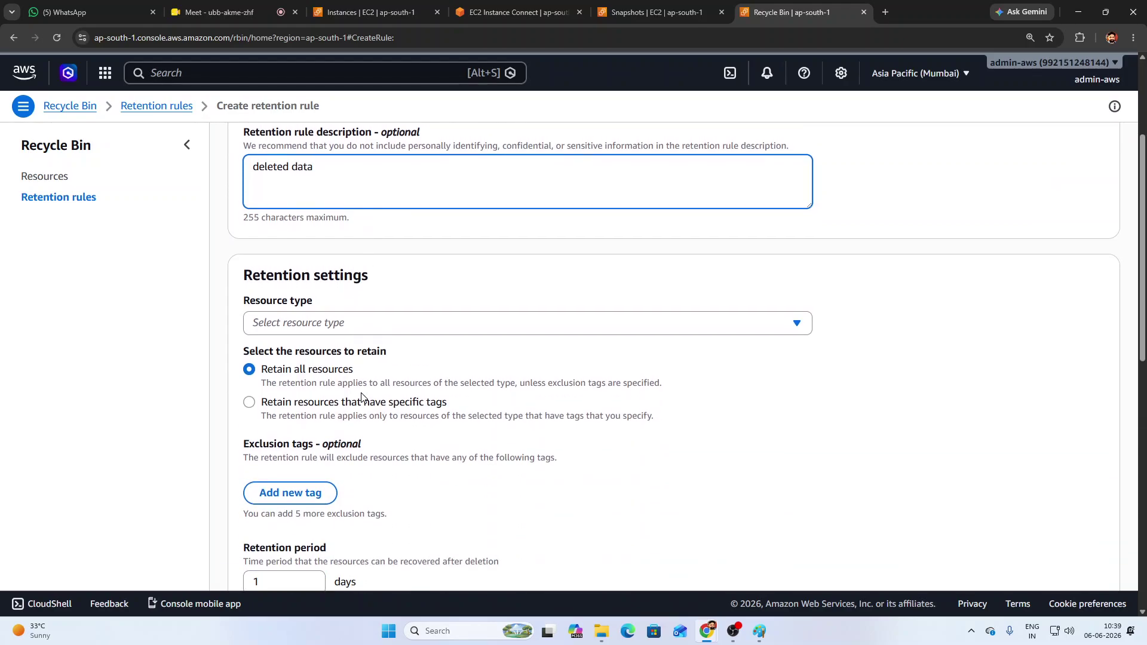
left_click(329, 329)
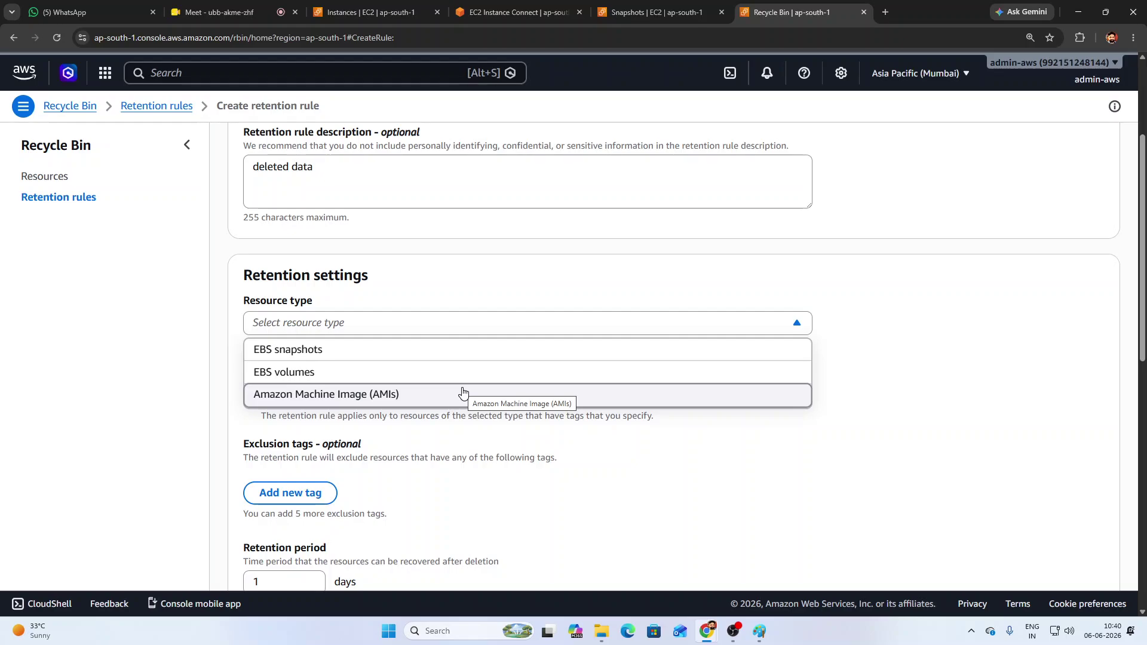
left_click(341, 355)
scroll(455, 361, "down", 1)
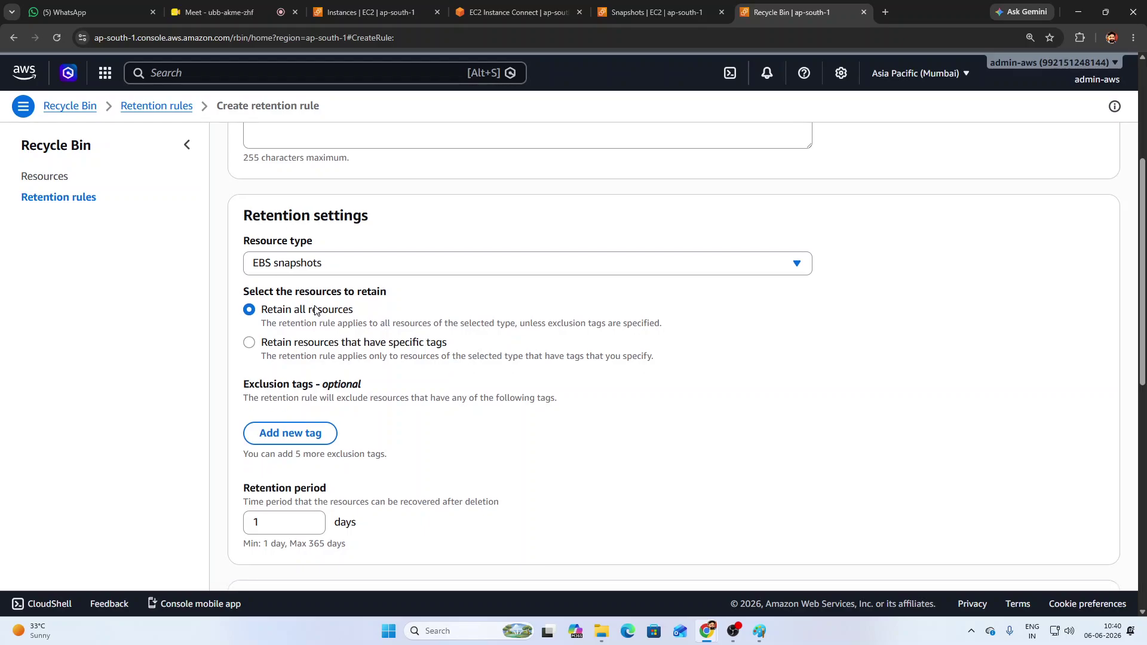
left_click_drag(279, 299, 396, 297)
left_click(399, 297)
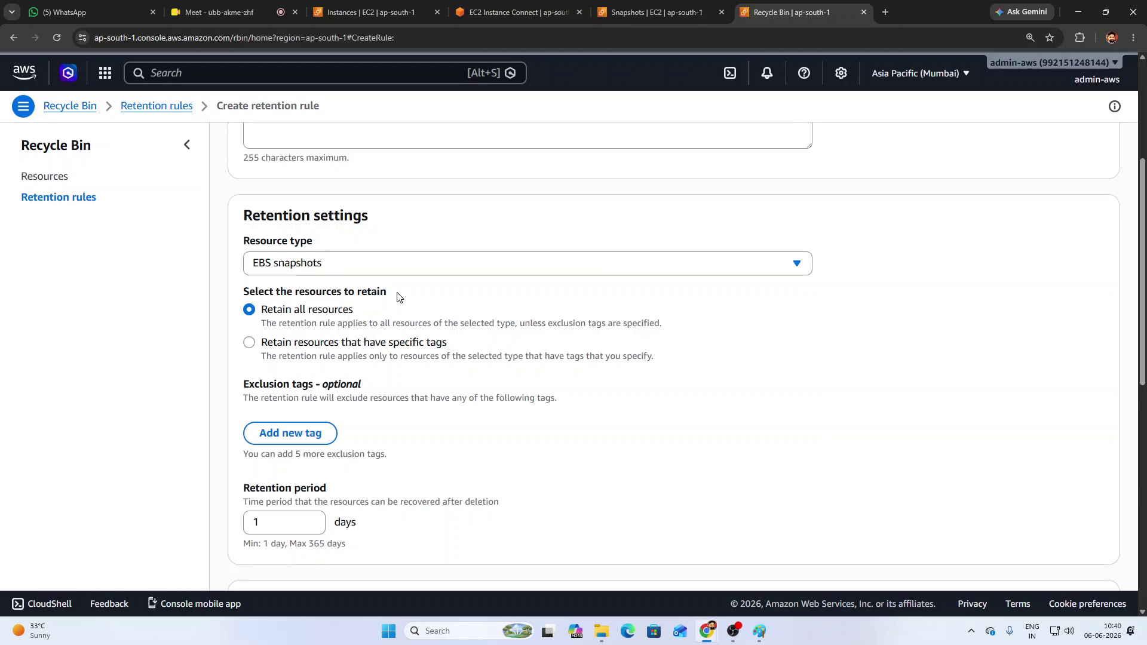
left_click_drag(262, 310, 354, 318)
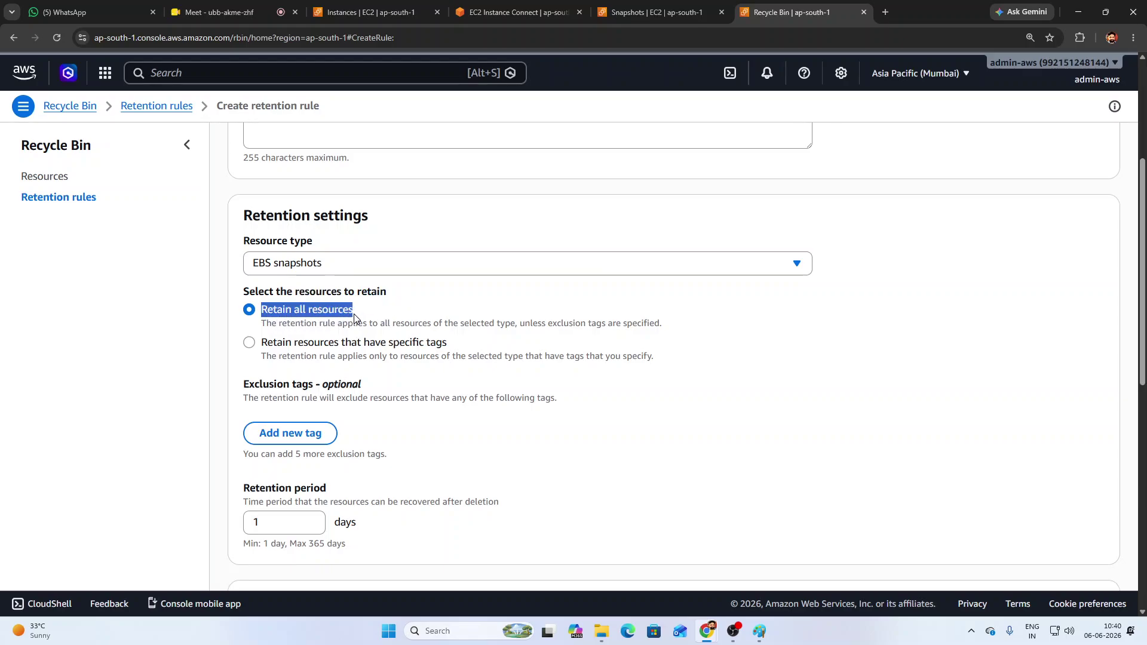
- Try the option to retain only resources that have specific tags and switch back to retaining all resources
left_click_drag(268, 343, 452, 347)
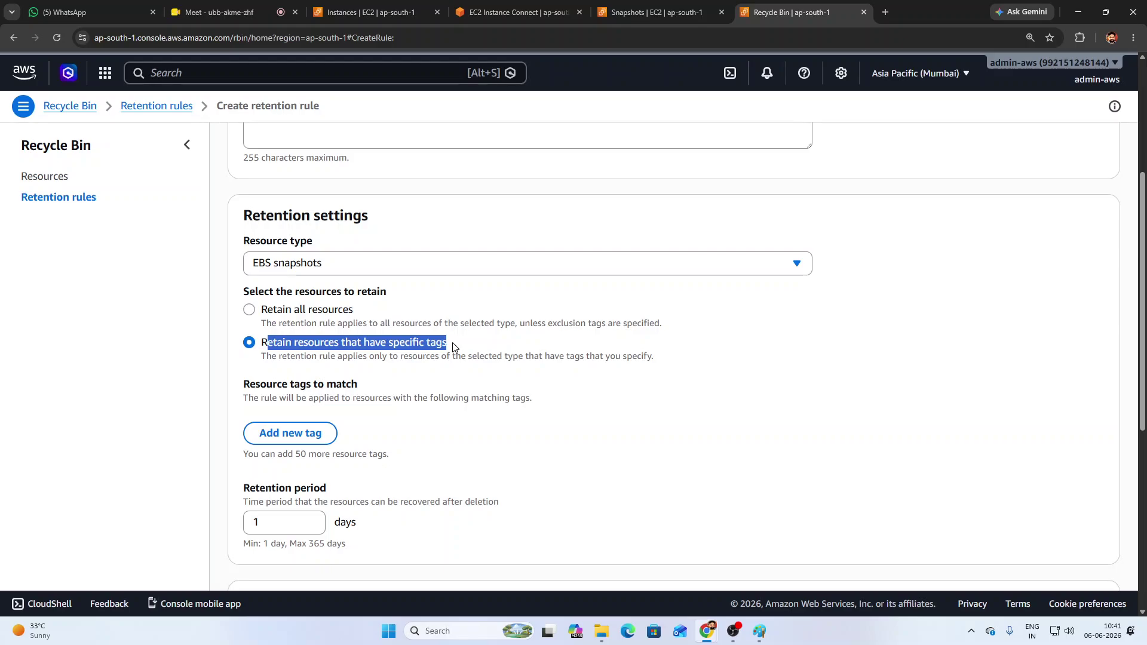
left_click(269, 342)
left_click_drag(285, 345, 447, 350)
left_click(450, 343)
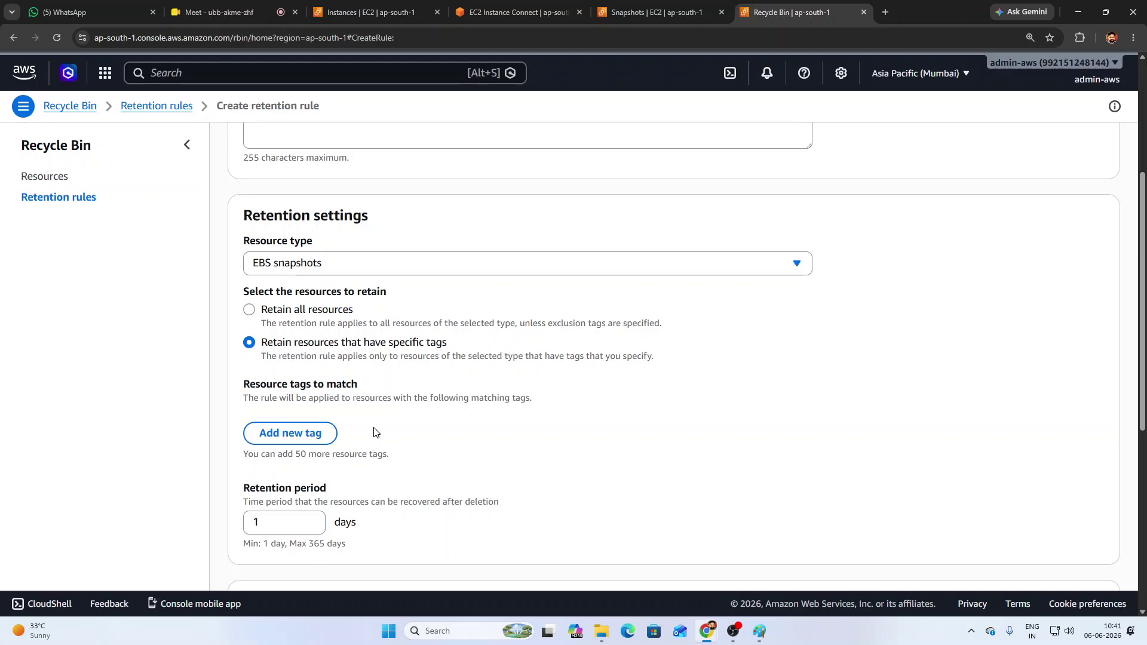
left_click(272, 311)
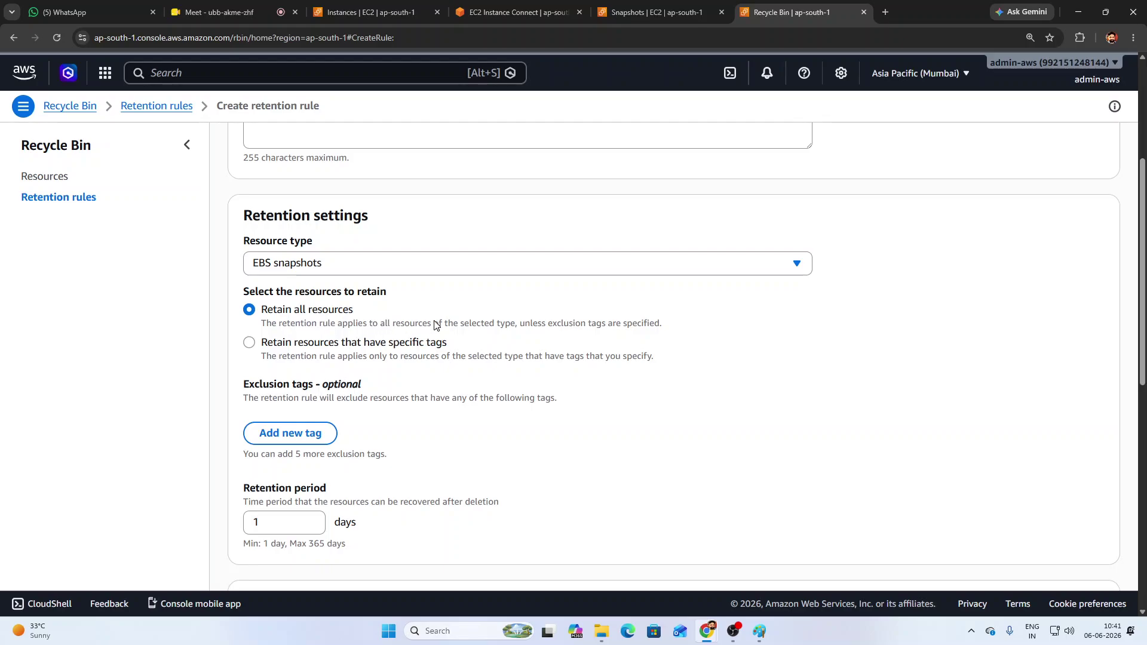
- Examine the retention rule's exclusion tags, retention period and rule lock settings
scroll(439, 331, "down", 1)
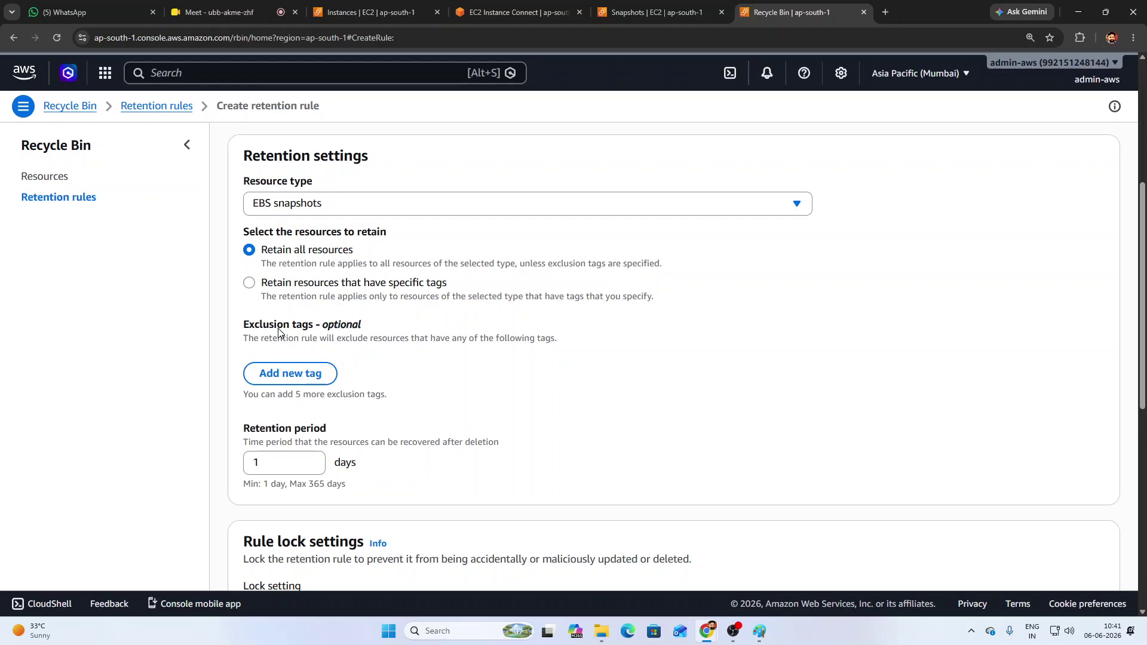
scroll(446, 384, "down", 1)
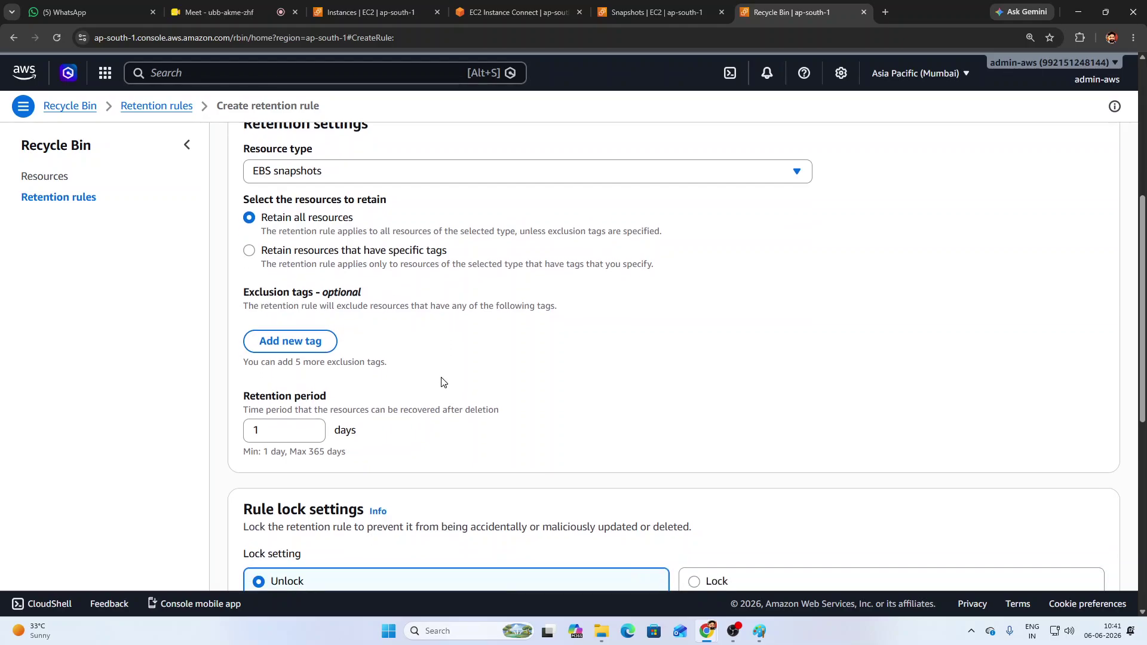
left_click_drag(293, 335, 399, 349)
left_click(399, 349)
scroll(400, 351, "down", 3)
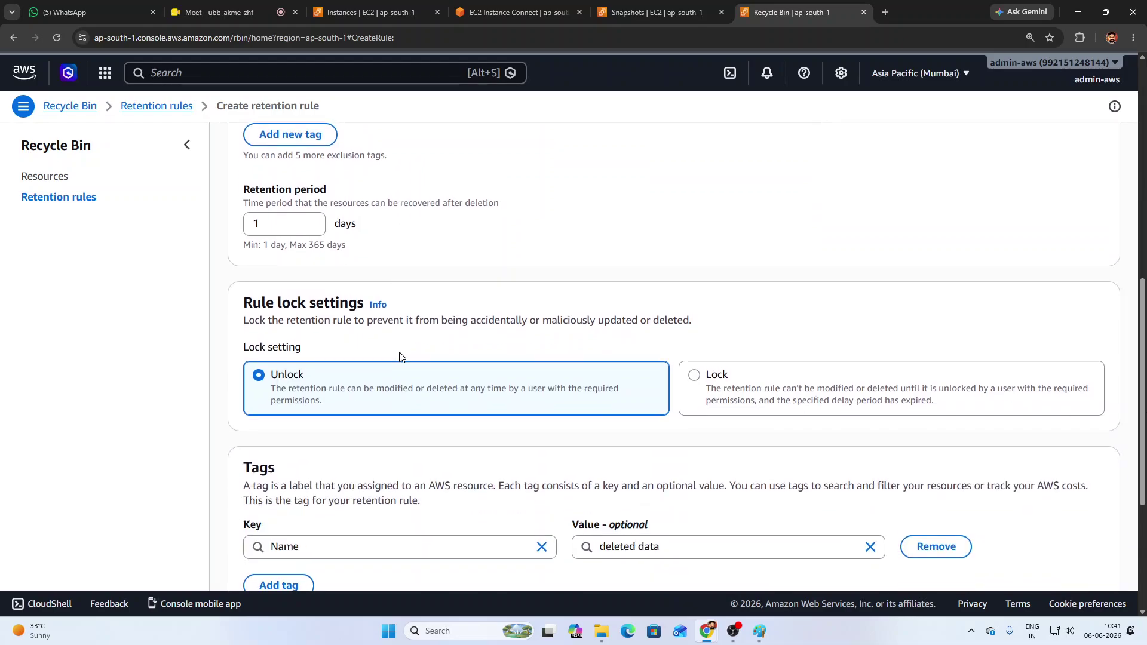
left_click_drag(260, 193, 339, 199)
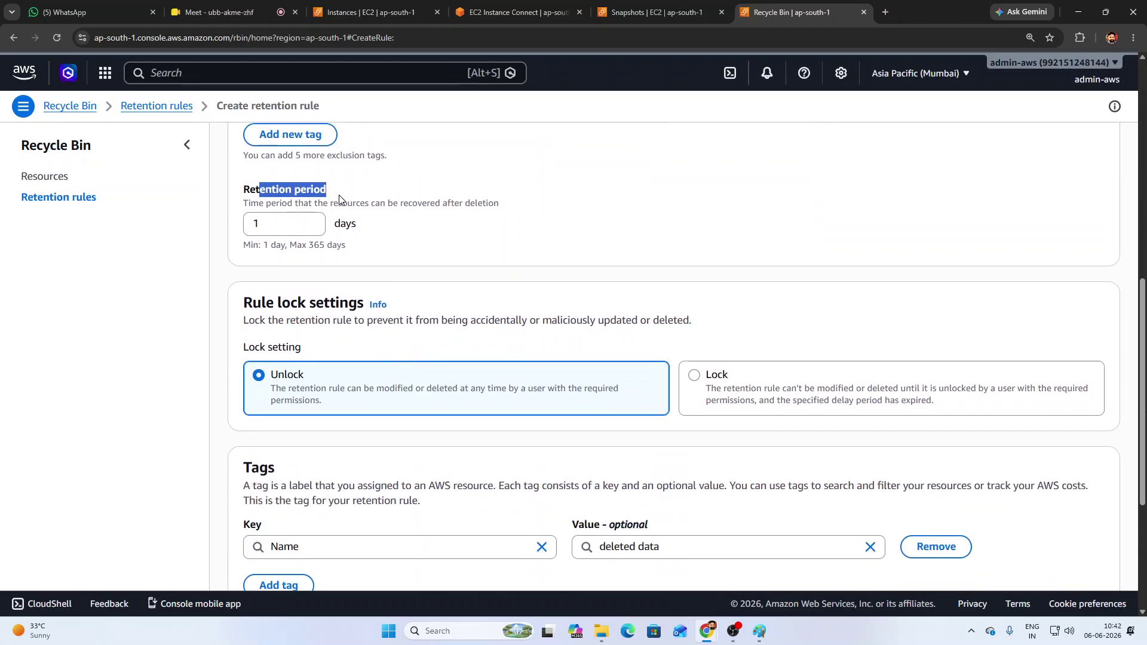
scroll(339, 199, "up", 1)
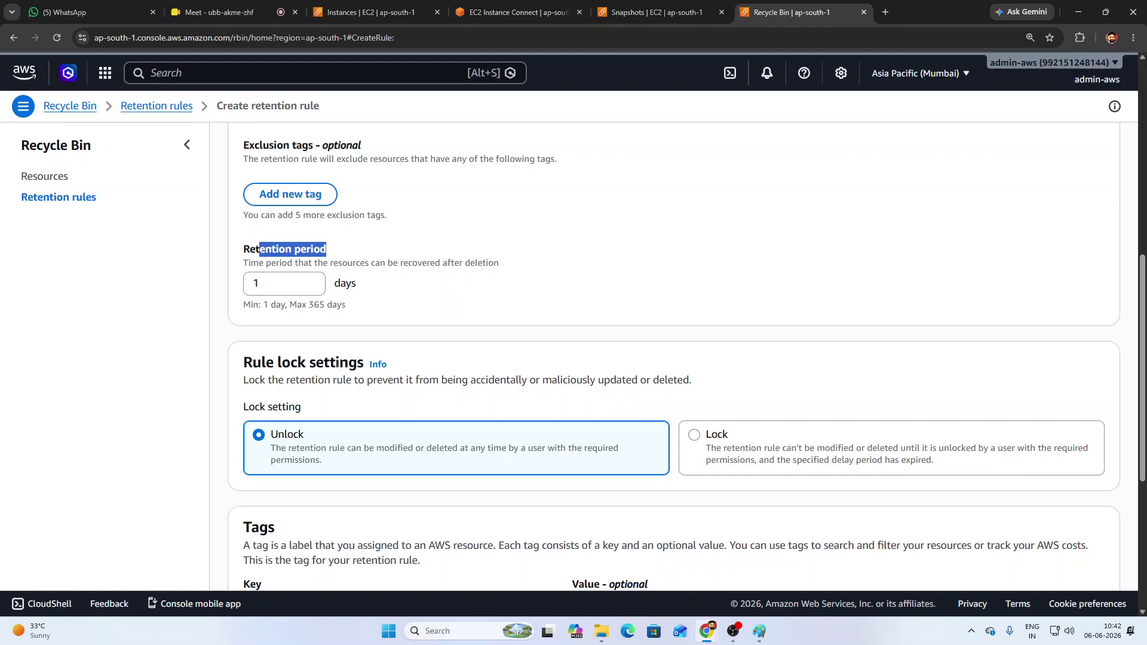
left_click_drag(253, 363, 363, 363)
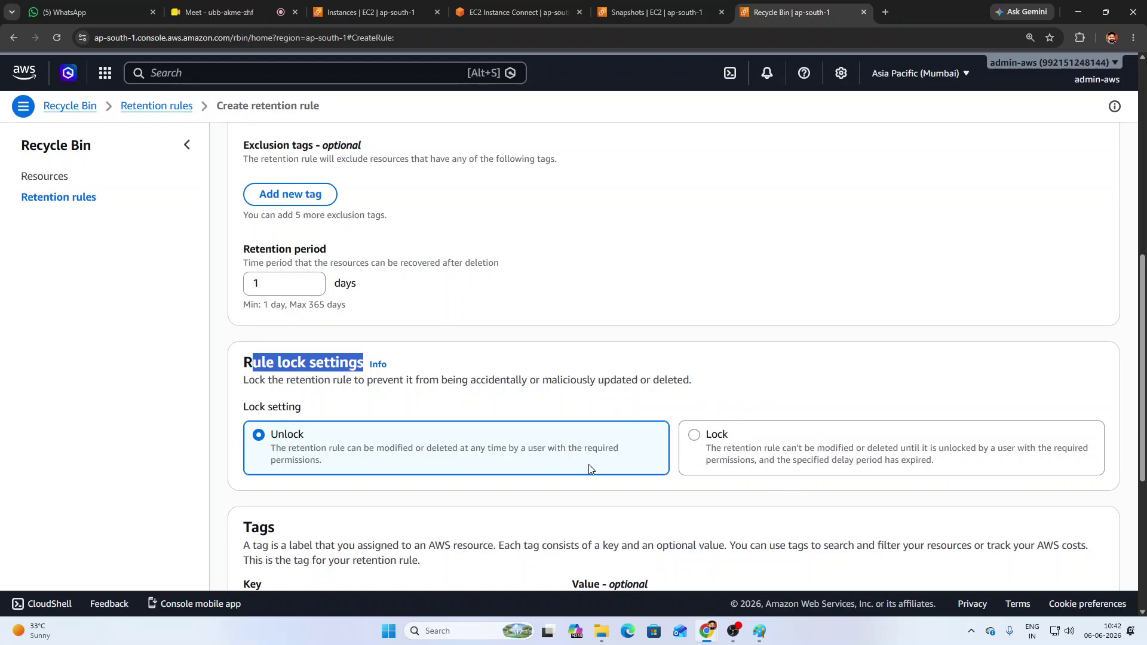
left_click(447, 449)
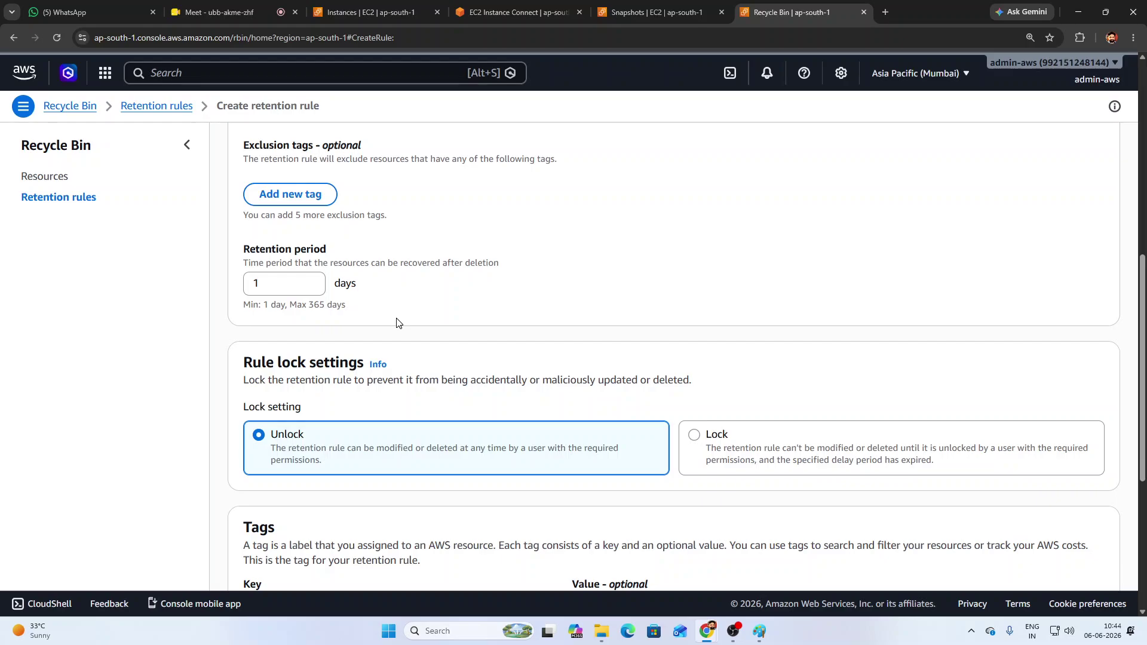
- Review the completed form and create the "deleted data" retention rule with a 1-day retention period and the Unlock setting
scroll(400, 323, "down", 5)
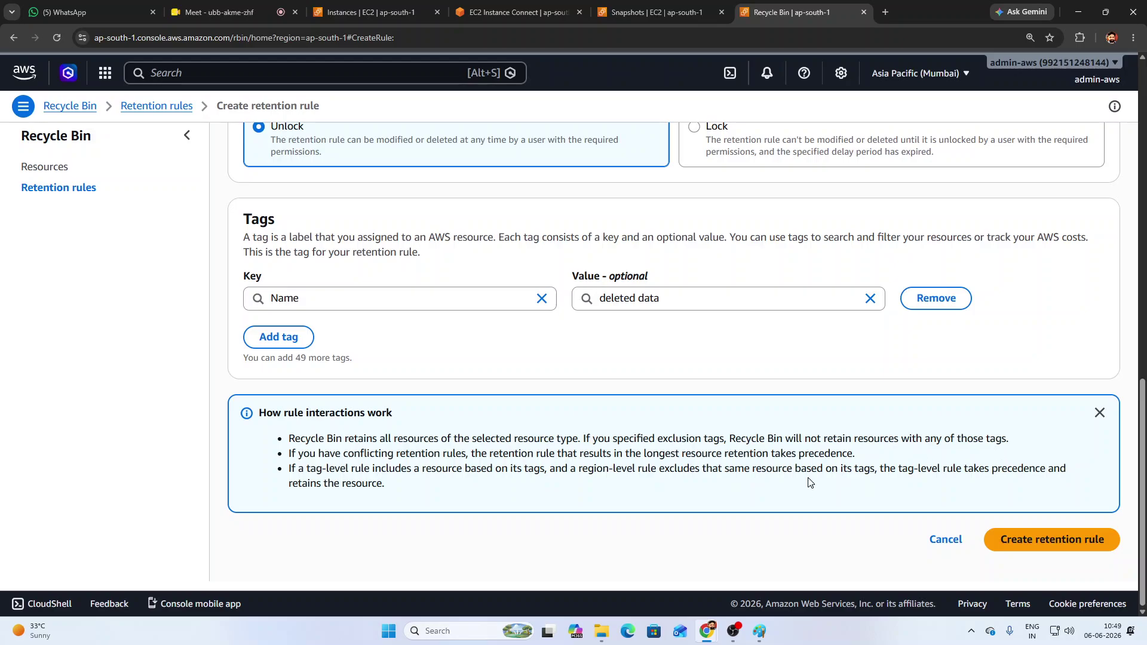
scroll(747, 466, "up", 10)
scroll(719, 456, "up", 2)
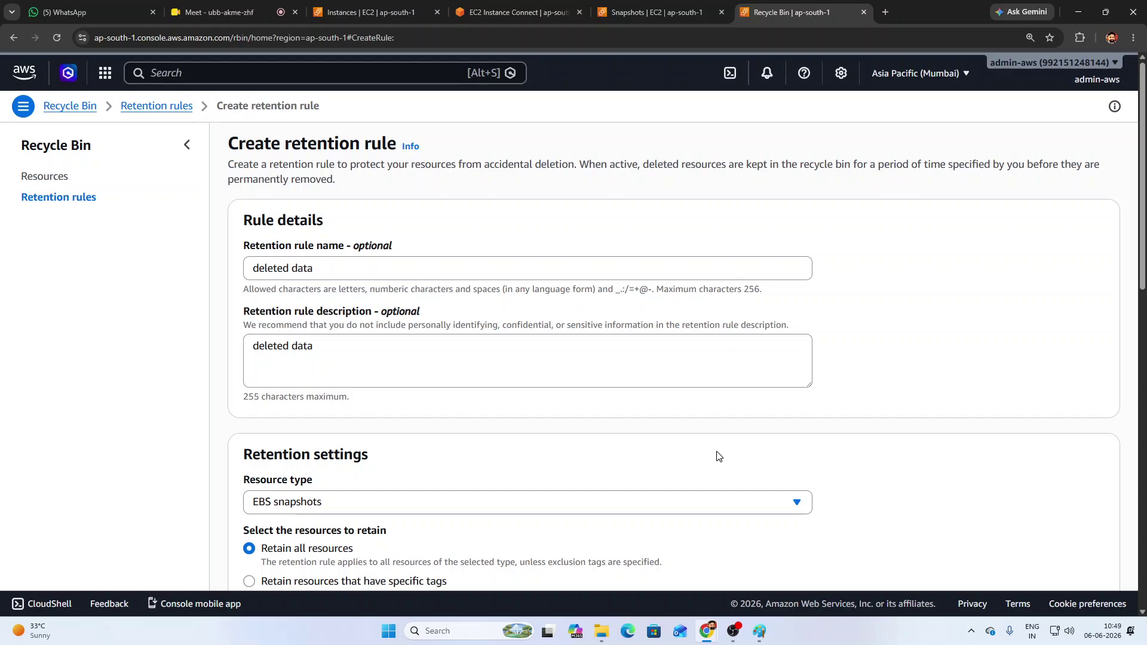
scroll(719, 456, "down", 12)
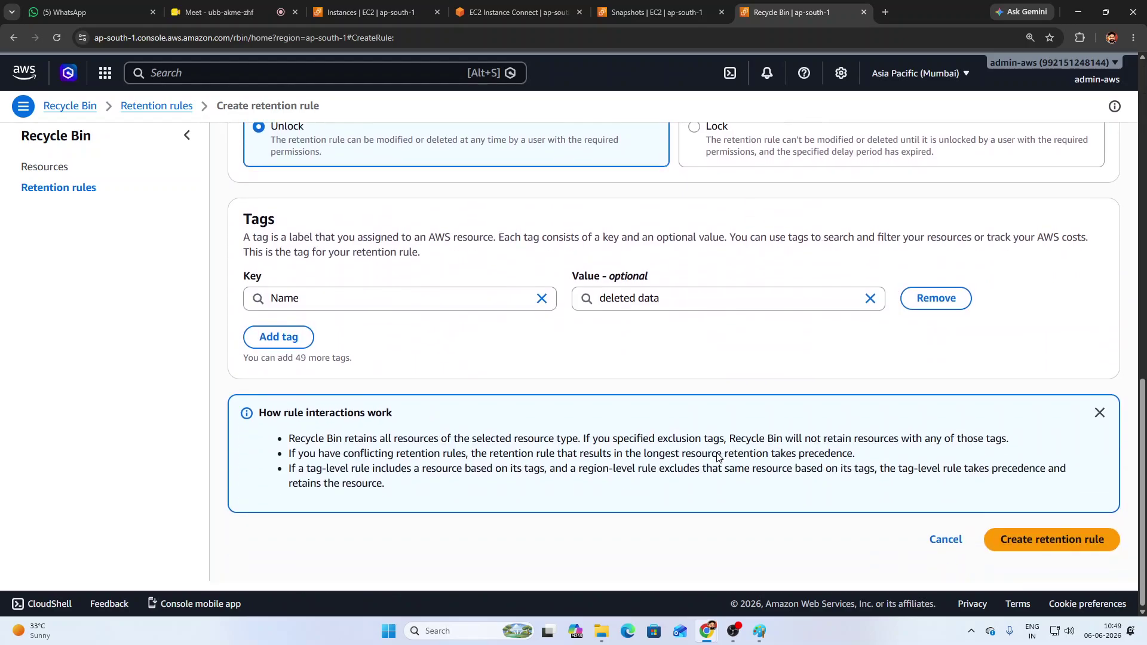
left_click(1046, 542)
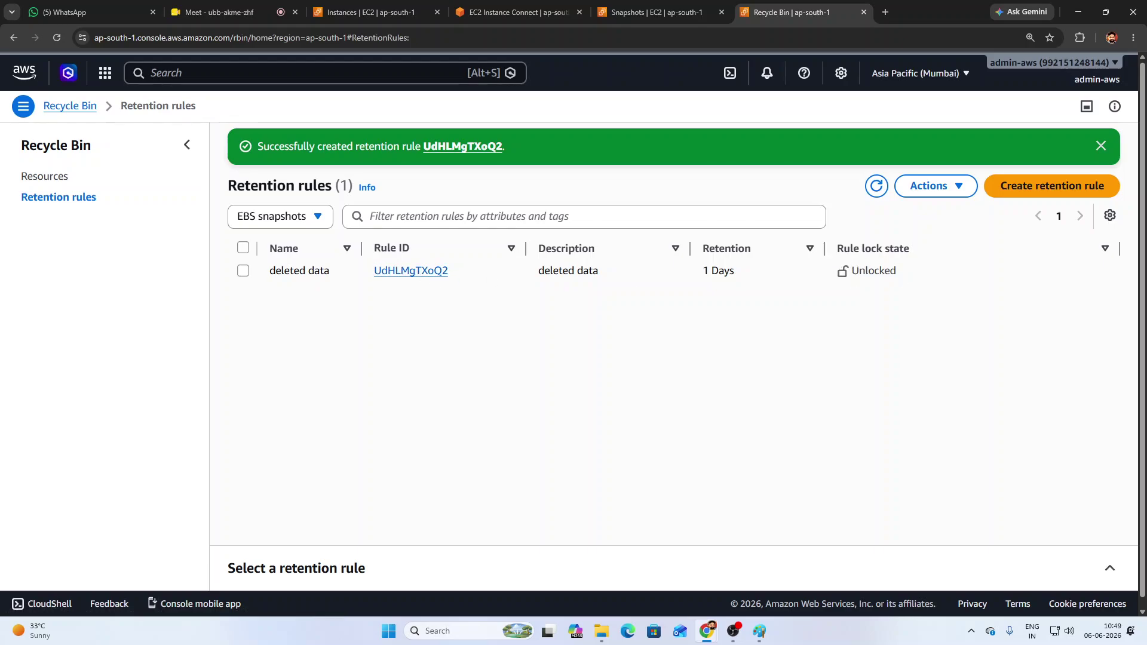
- Check the new rule's retention period and open the list of resources held in the Recycle Bin
left_click_drag(703, 271, 742, 275)
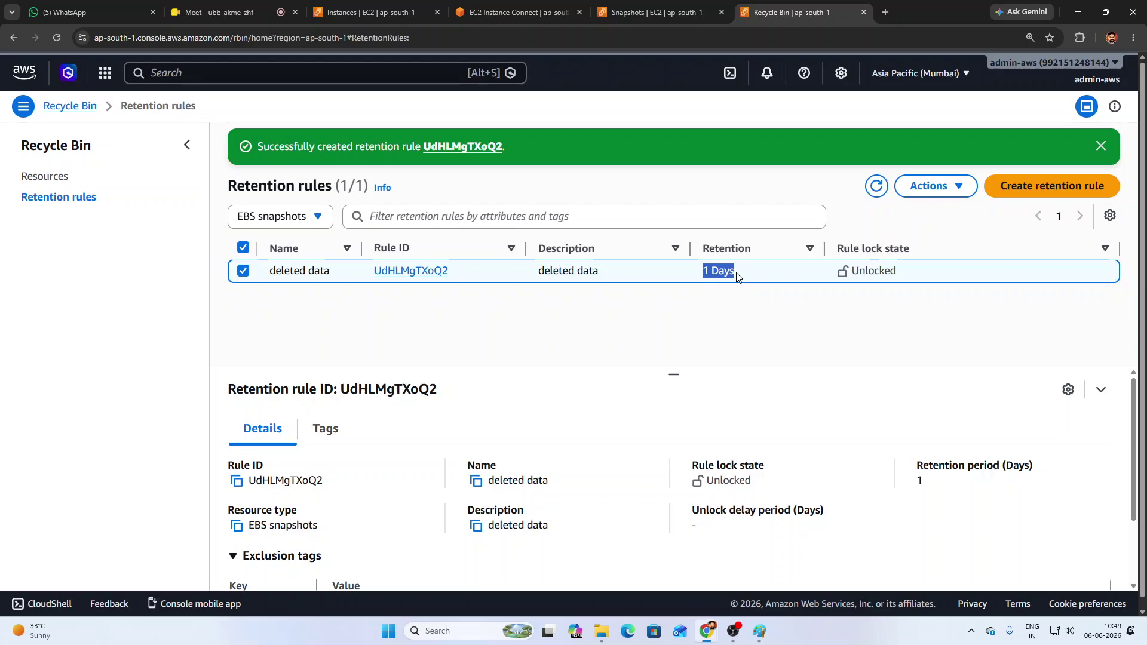
left_click(707, 294)
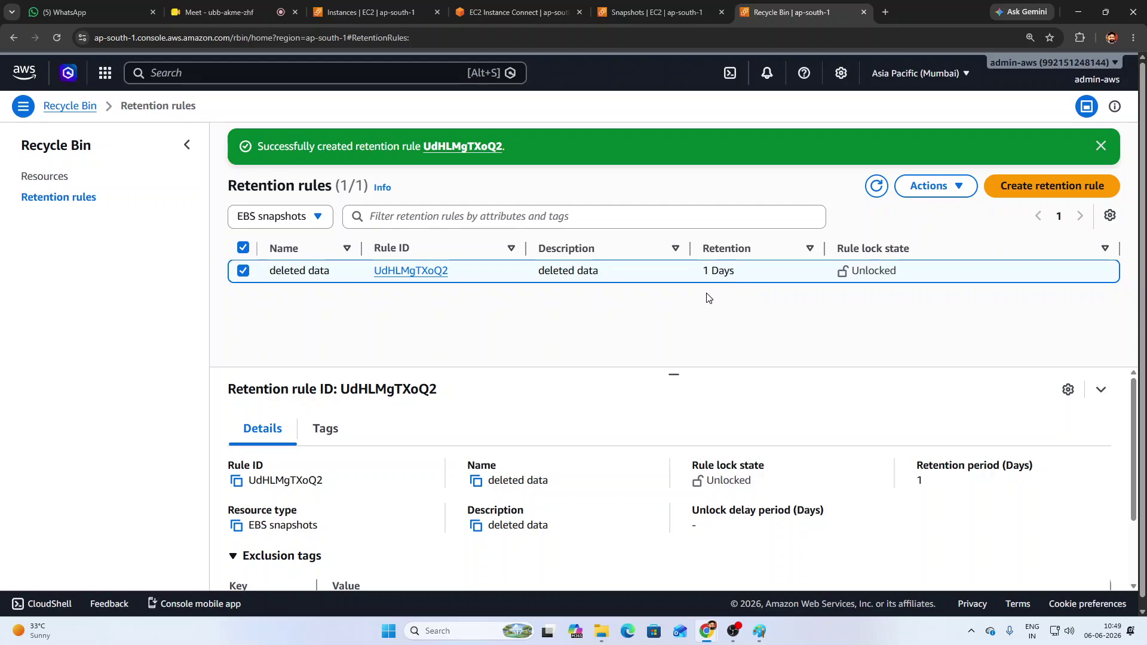
left_click(51, 181)
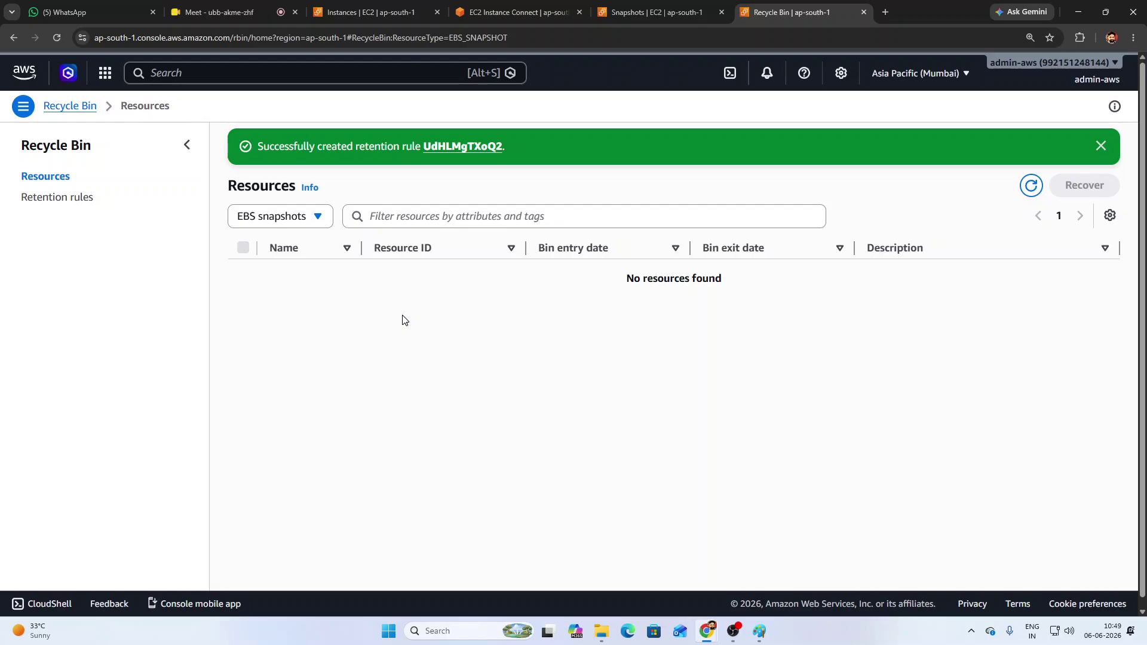
- In the EC2 Snapshots tab, delete the snapshot described as "Backup", confirming with the word "delete"
left_click(517, 9)
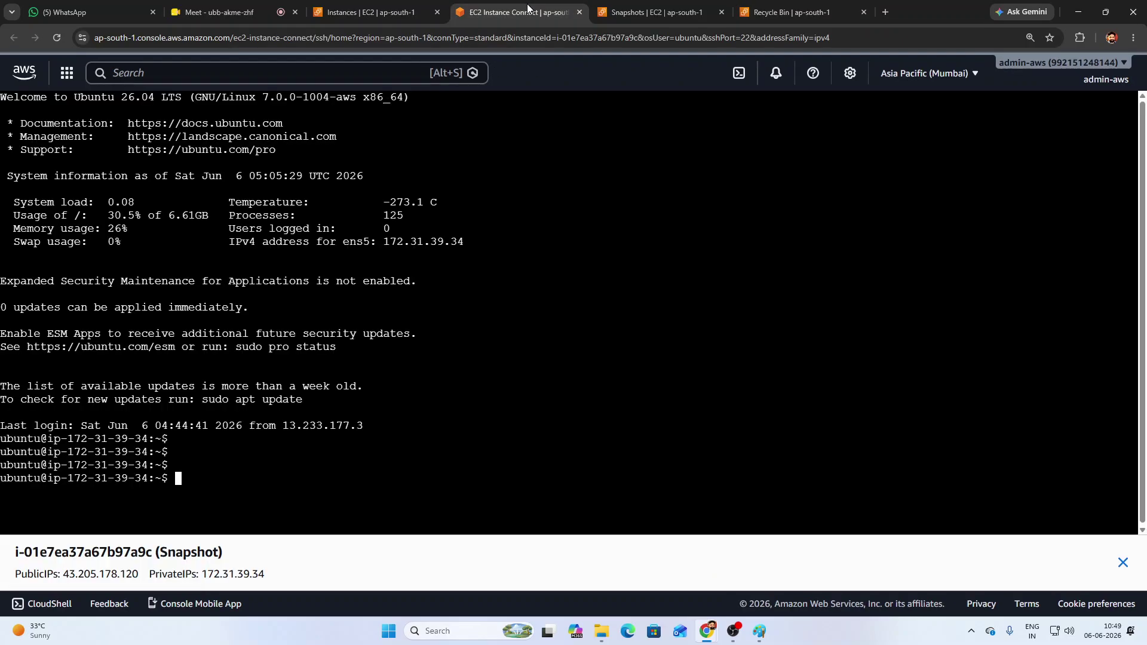
left_click(654, 11)
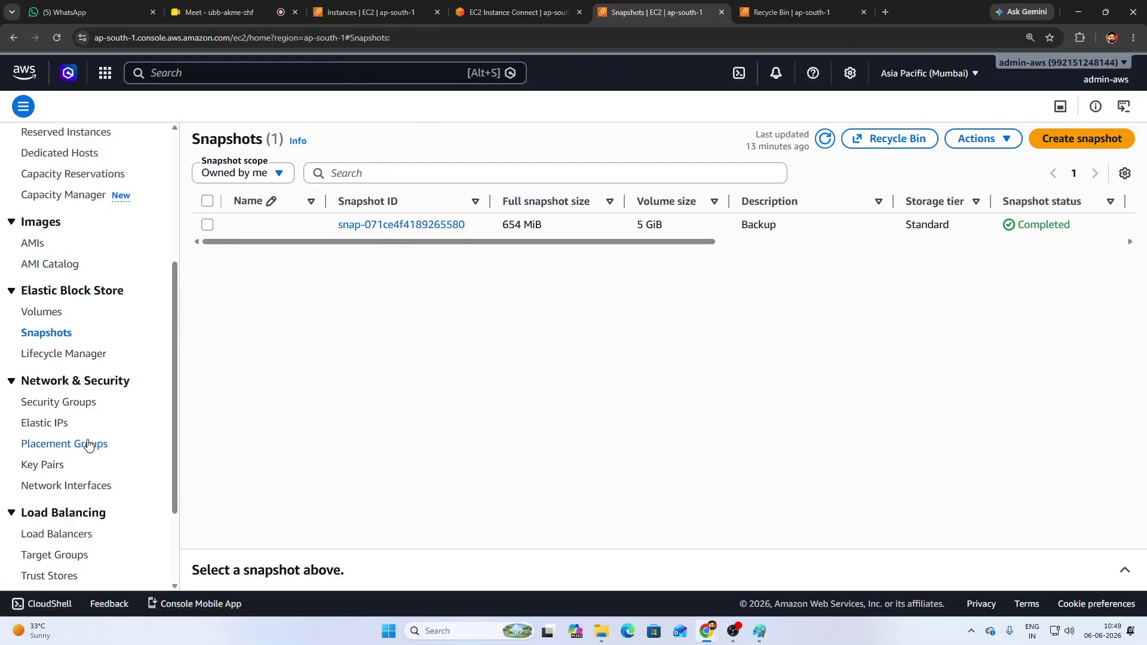
left_click(210, 225)
left_click(965, 140)
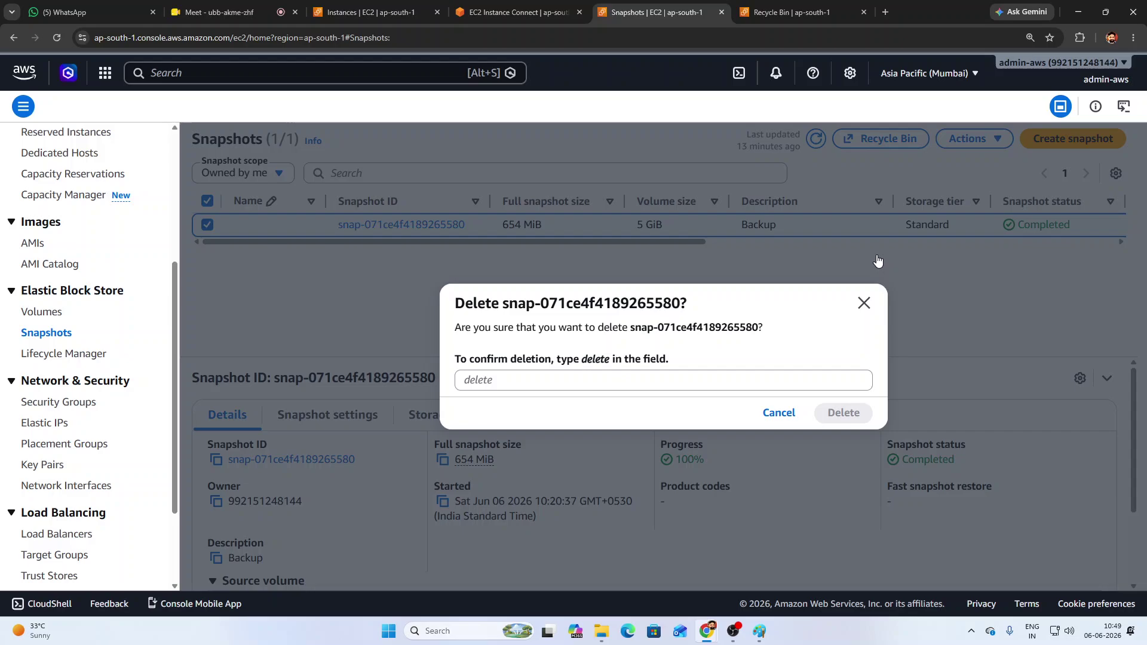
left_click(576, 376)
type("dele")
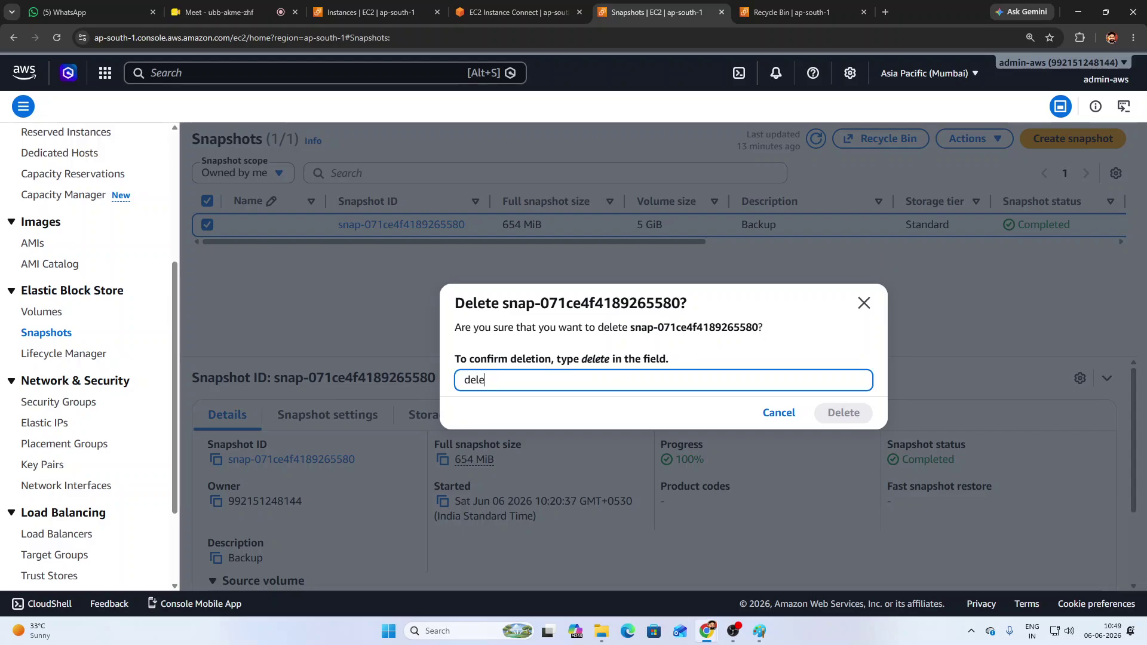
type("te")
key("Return")
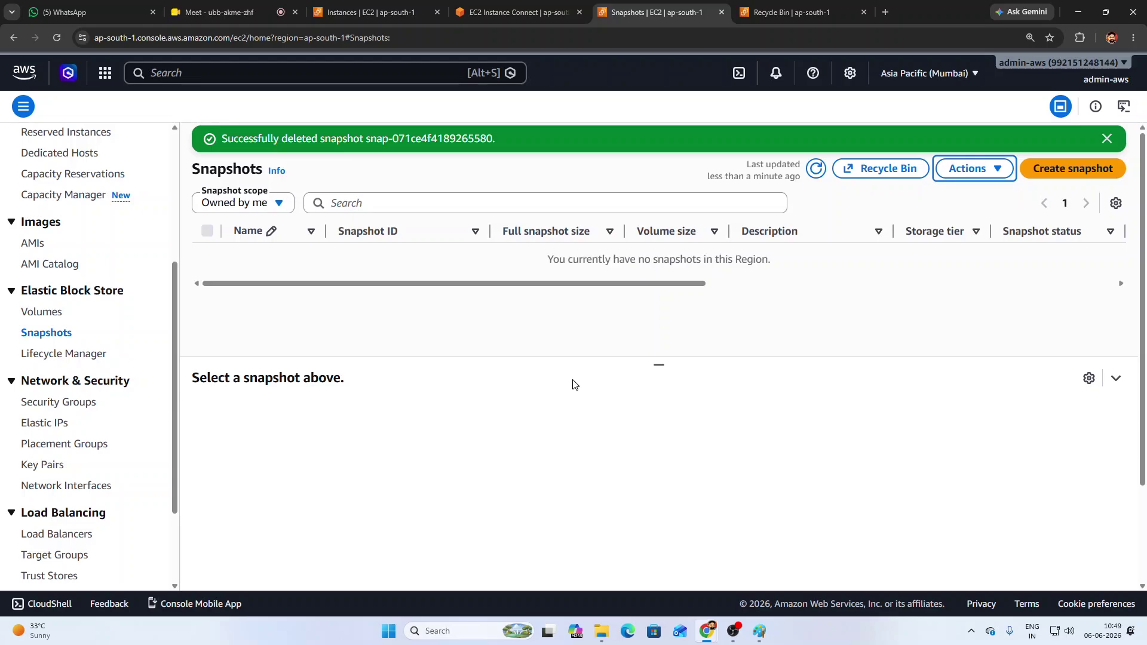
- Check the Recycle Bin's resources for the deleted EBS snapshot, refreshing the list and reloading the page, and recheck the retention rules
left_click(780, 11)
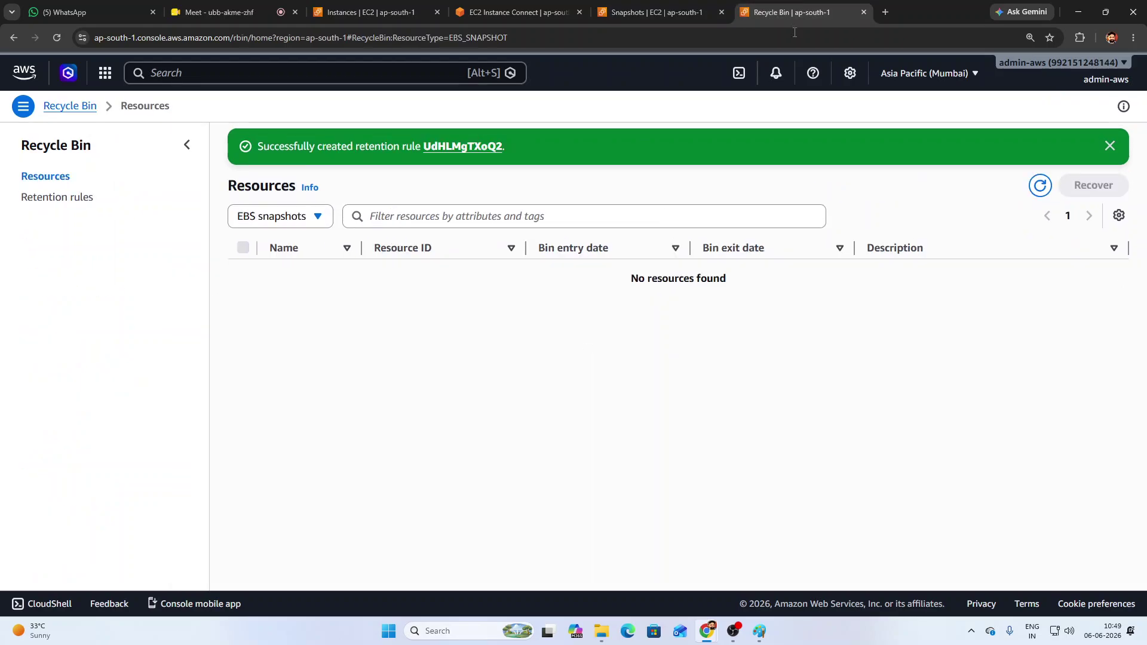
left_click(1040, 187)
left_click(1040, 186)
left_click(40, 198)
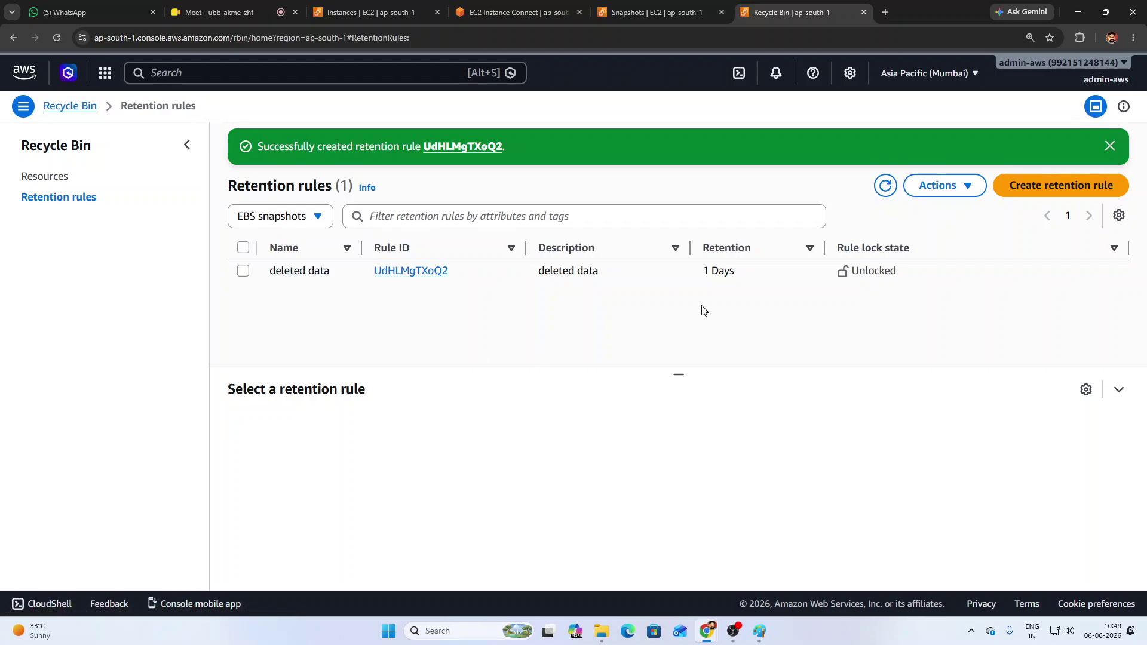
left_click(30, 177)
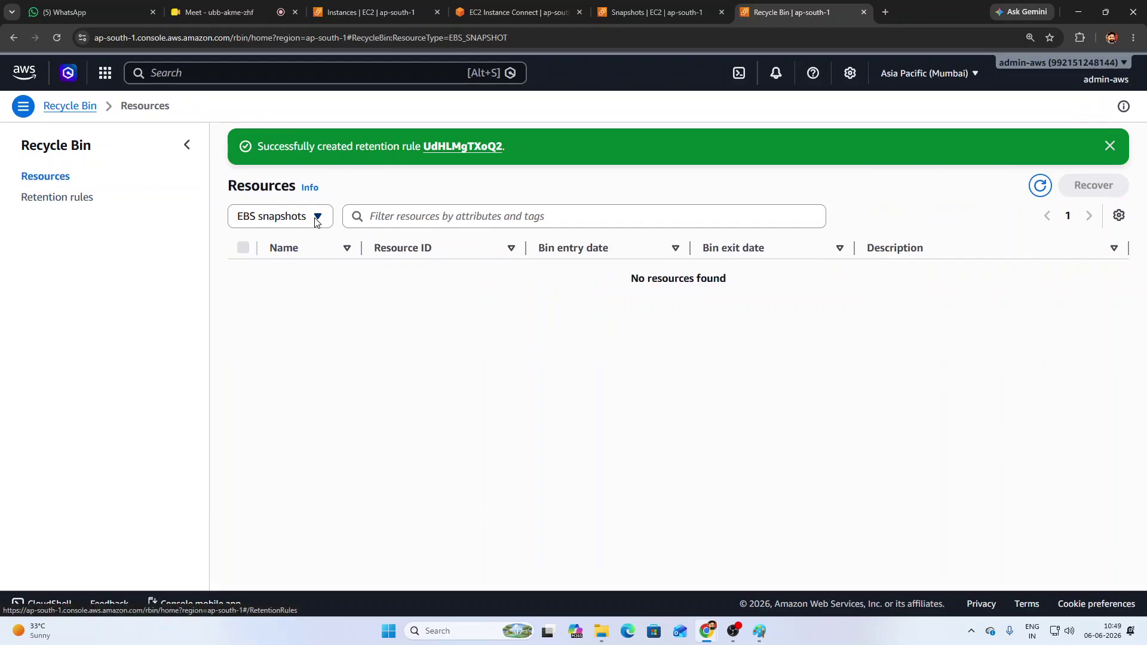
left_click(1040, 186)
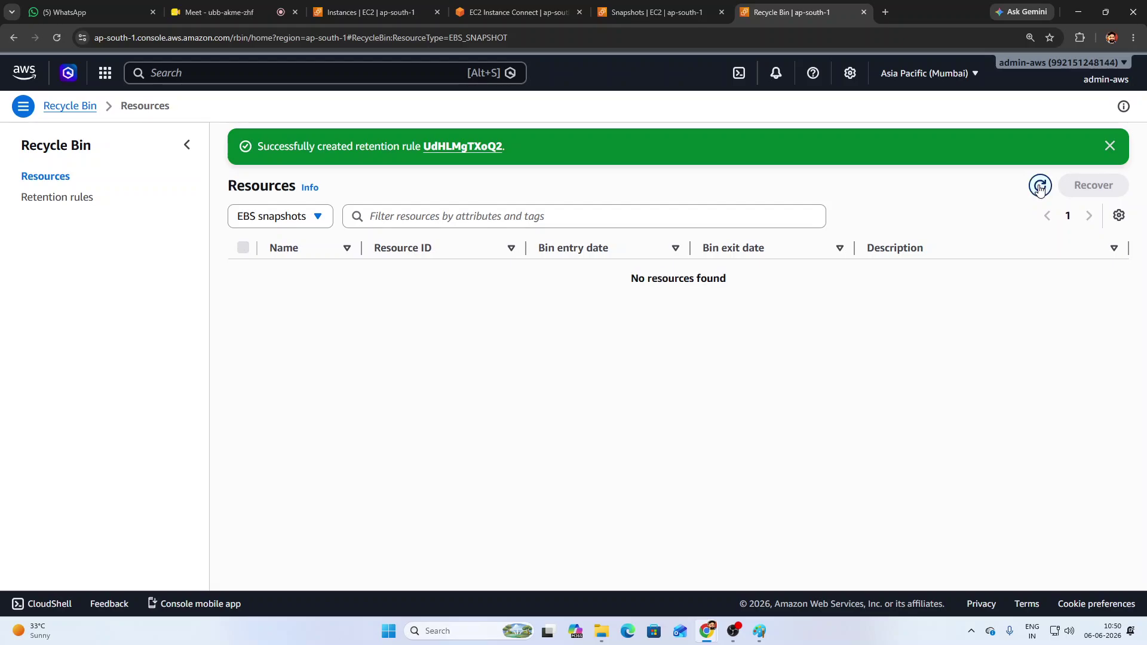
left_click(1040, 187)
left_click(1041, 186)
left_click(53, 39)
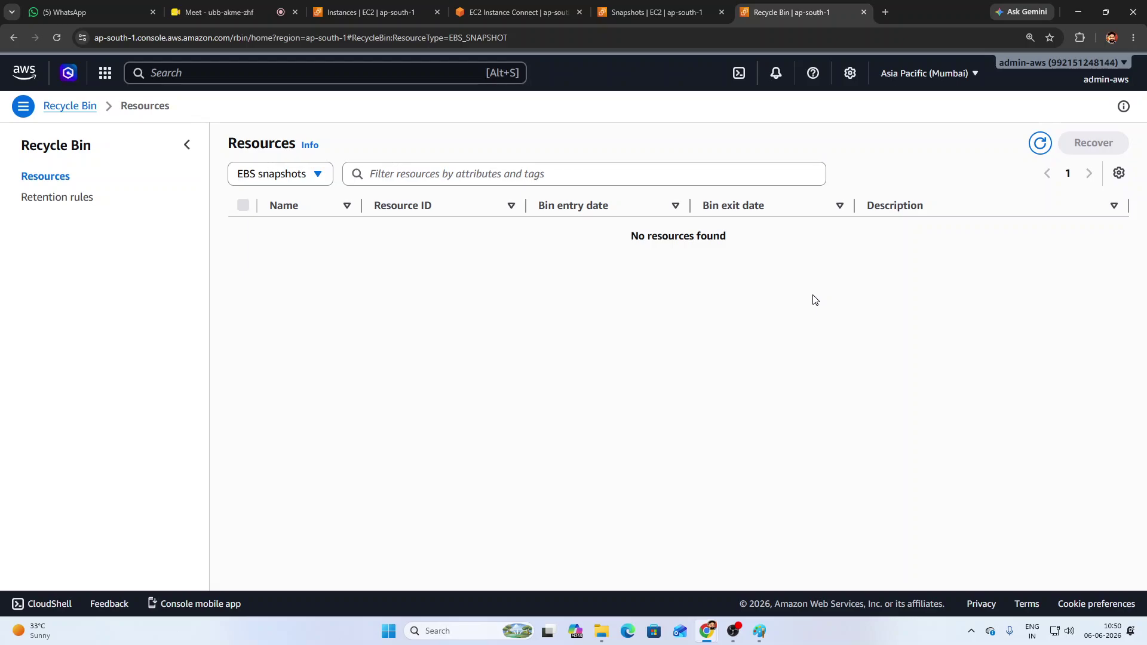
left_click(1040, 144)
- Return to the EC2 Instances page in the other browser tab and view the "Snapshot" instance
left_click(622, 12)
left_click(502, 12)
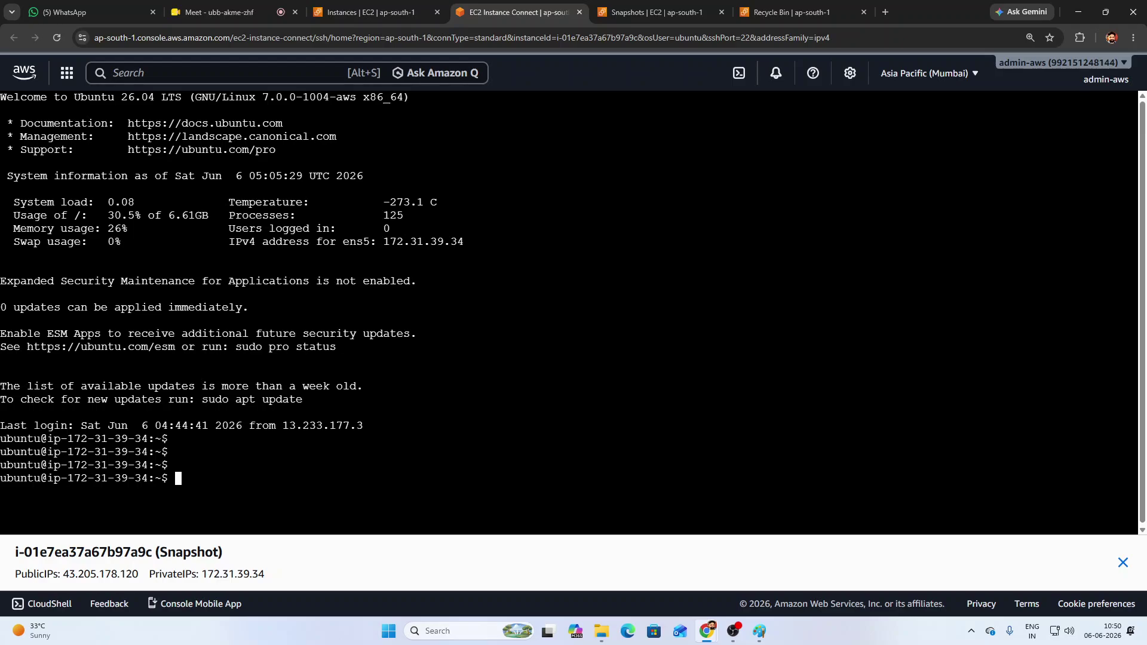
left_click(371, 12)
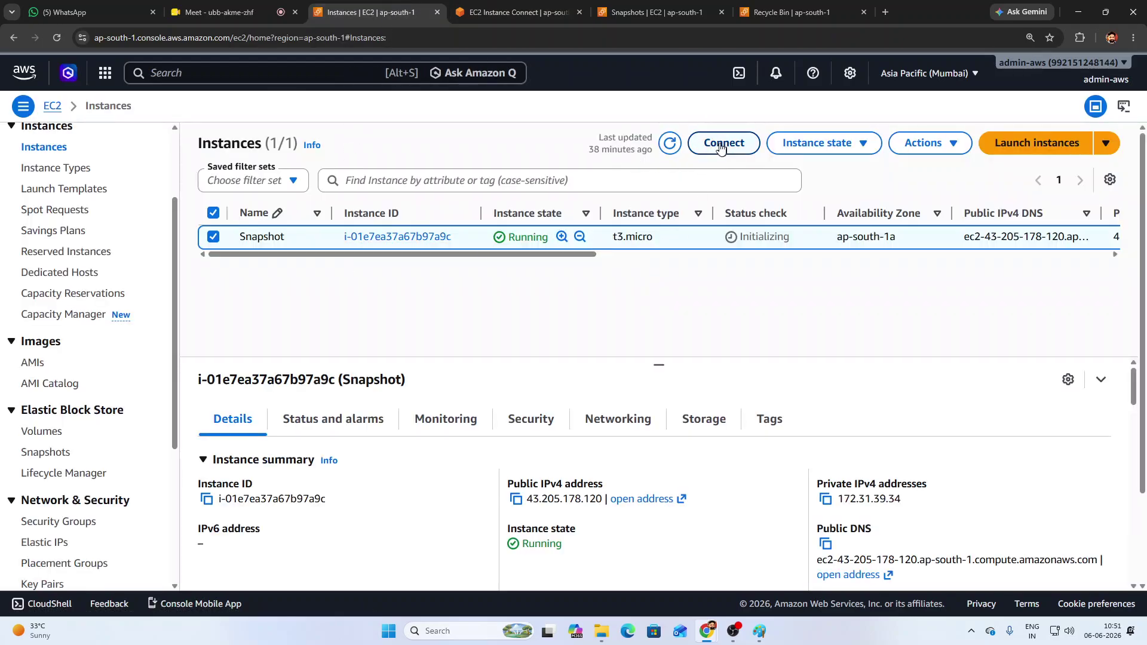
scroll(67, 238, "up", 1)
scroll(60, 251, "up", 3)
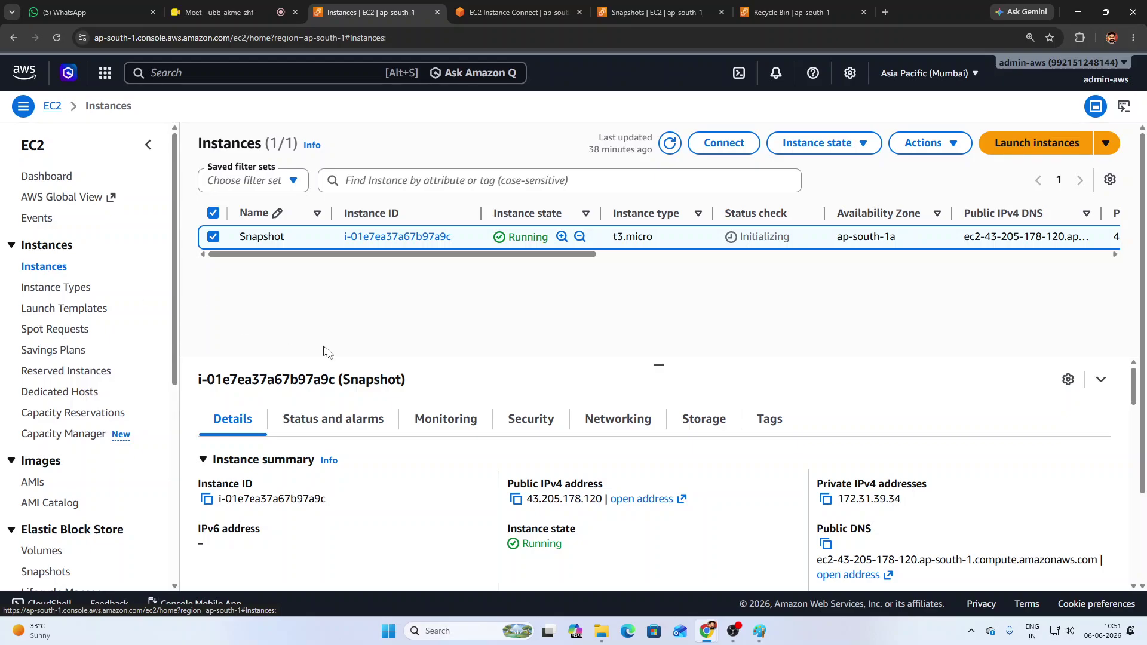
- Review the security group and inbound rules in the "Snapshot" instance's security details
scroll(522, 402, "down", 1)
scroll(522, 402, "up", 1)
left_click(527, 428)
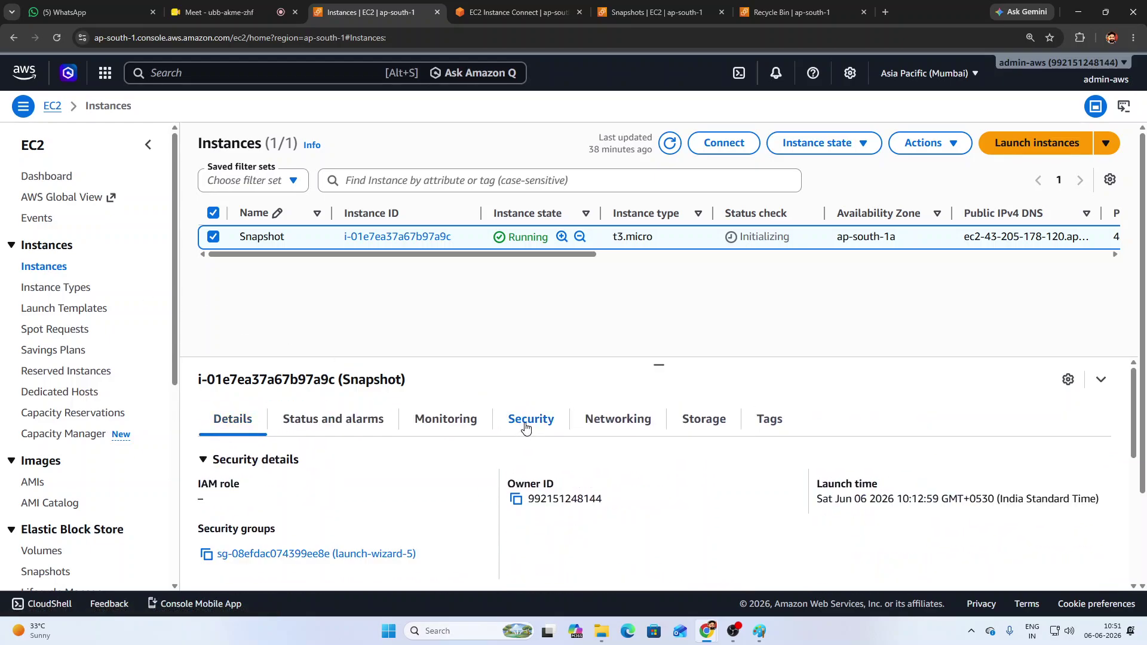
scroll(595, 534, "down", 3)
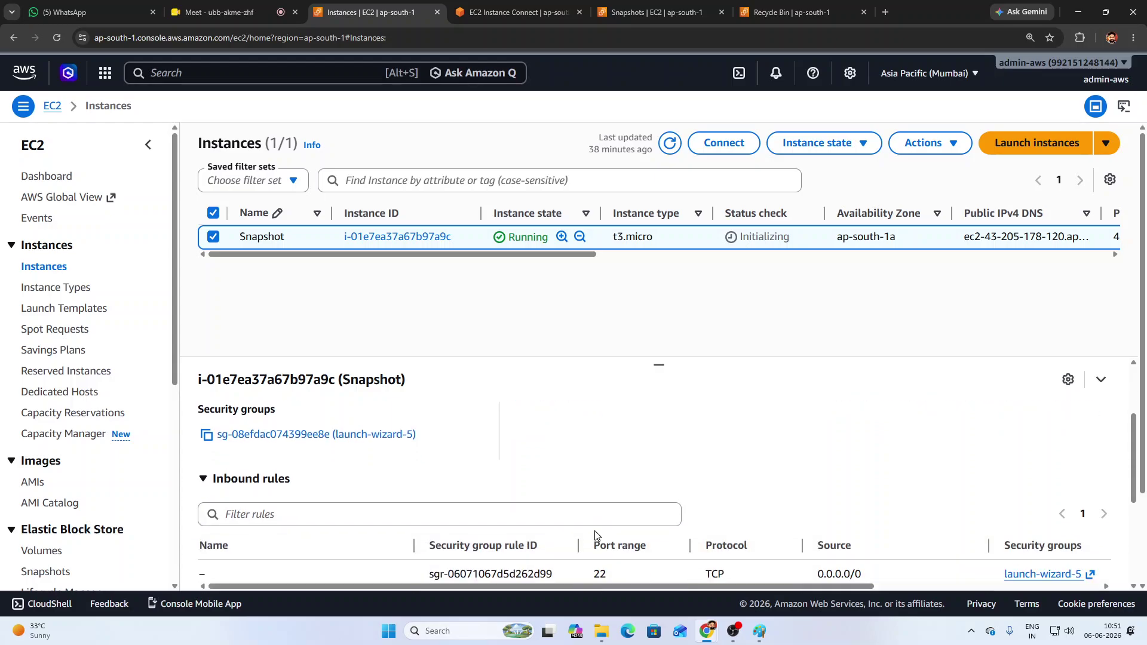
scroll(596, 535, "up", 3)
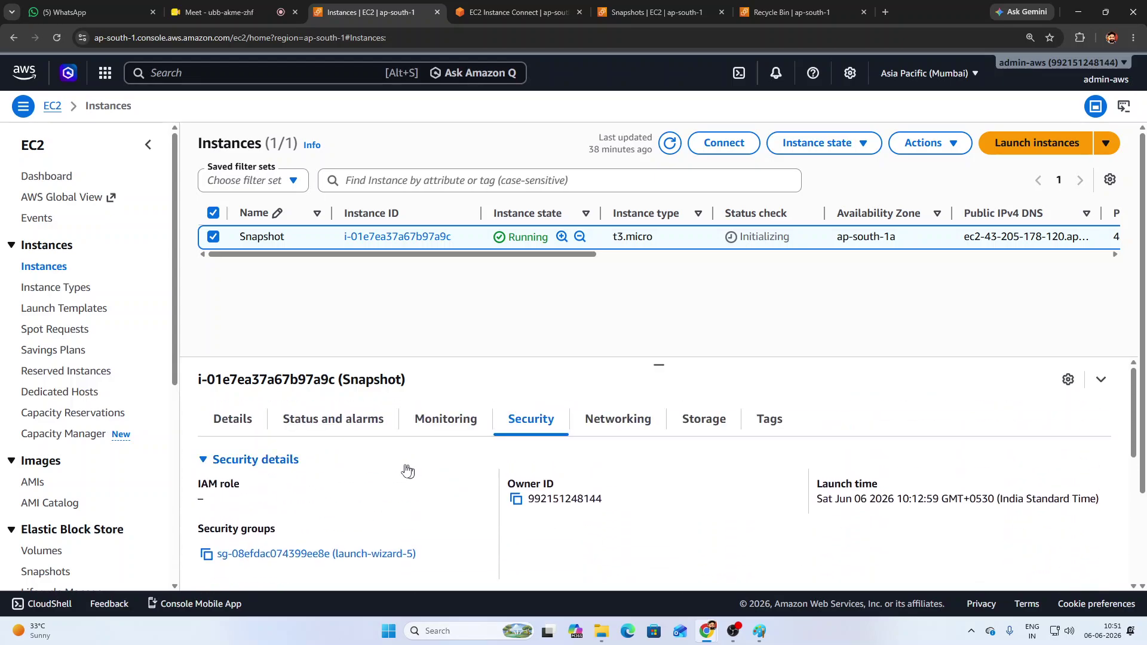
- Find the key pair assigned at launch in the "Snapshot" instance's details and open it
left_click(239, 424)
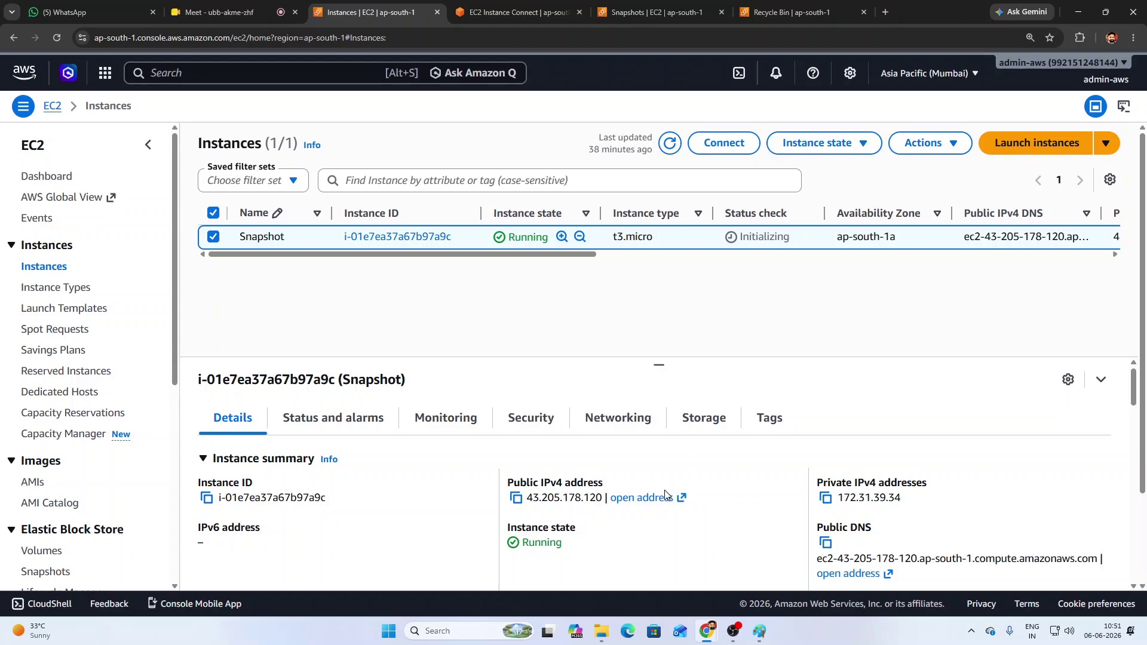
scroll(670, 517, "down", 3)
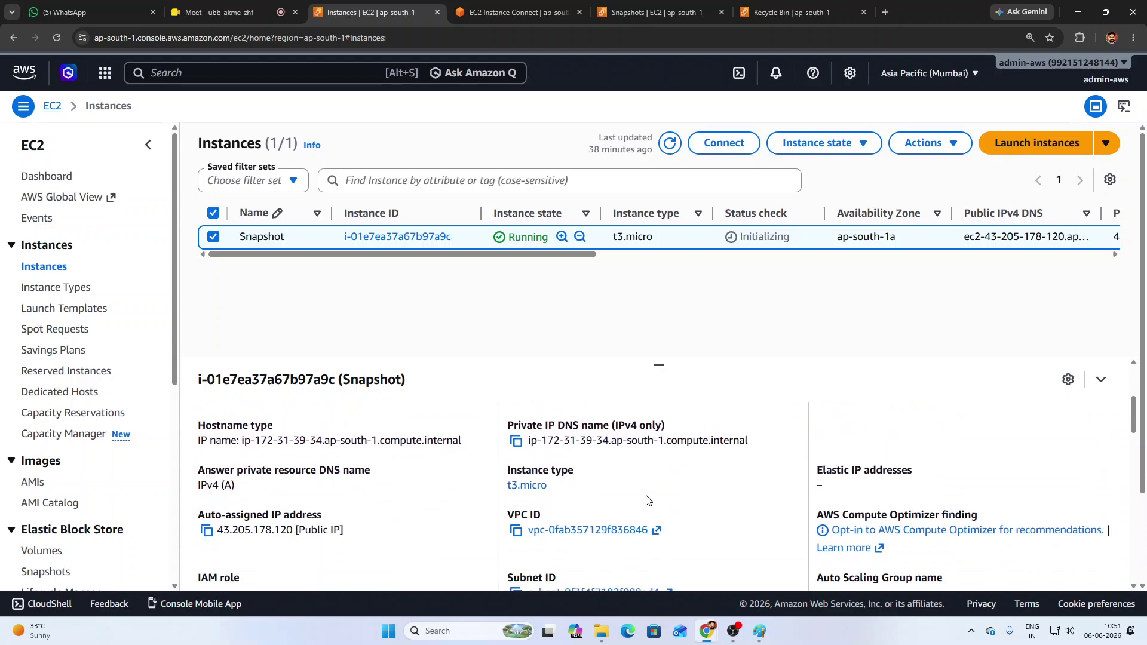
scroll(657, 505, "down", 3)
scroll(652, 505, "down", 2)
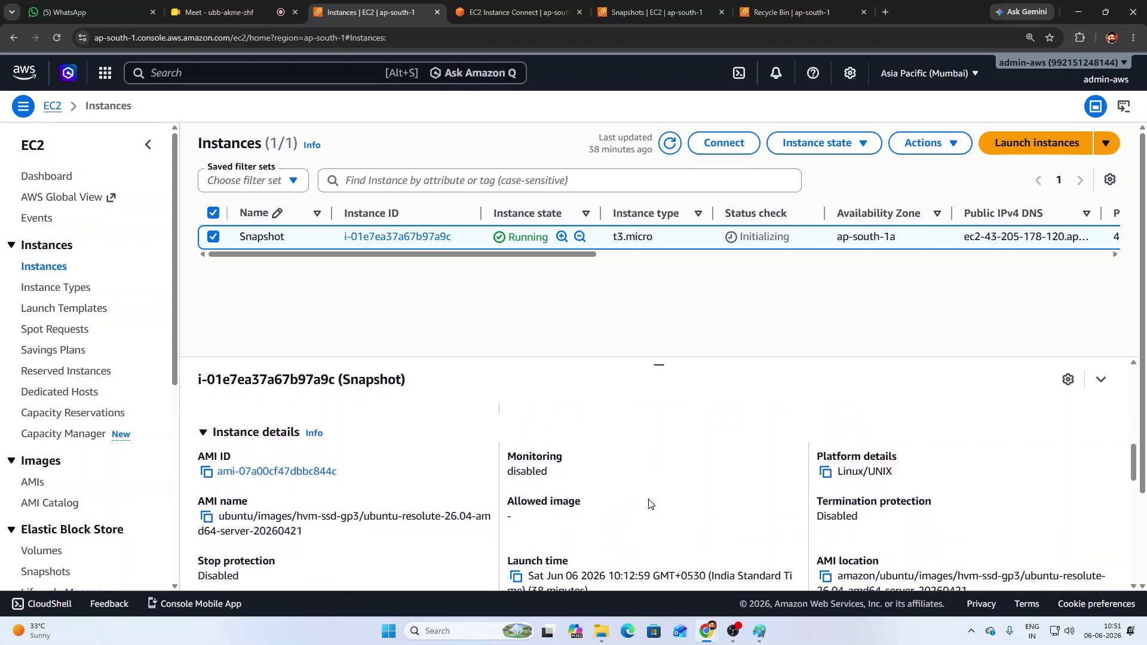
scroll(666, 493, "down", 3)
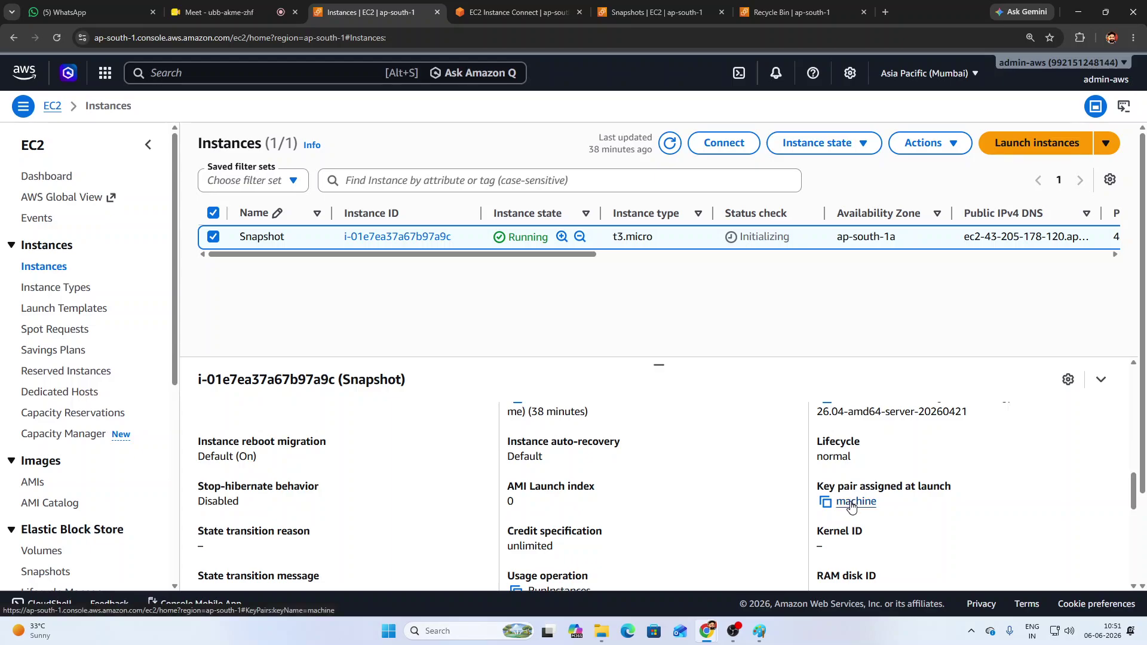
left_click(852, 505)
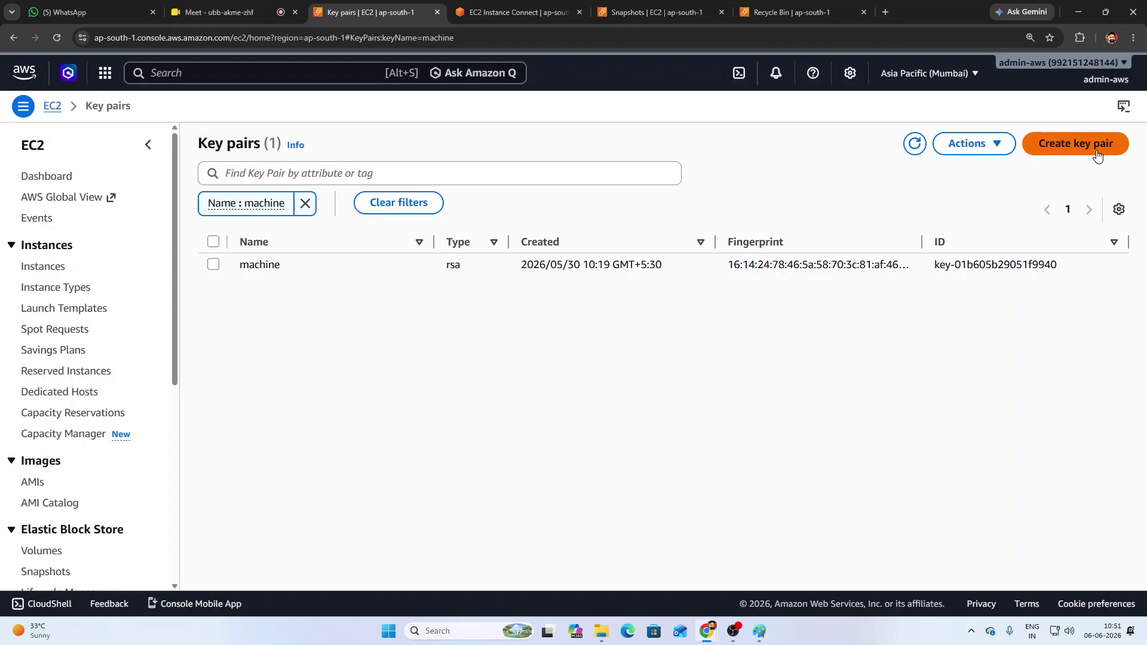
- Check the actions available for the "machine" key pair, clear the name filter and look over the linux-devops and machine key pairs
left_click(213, 264)
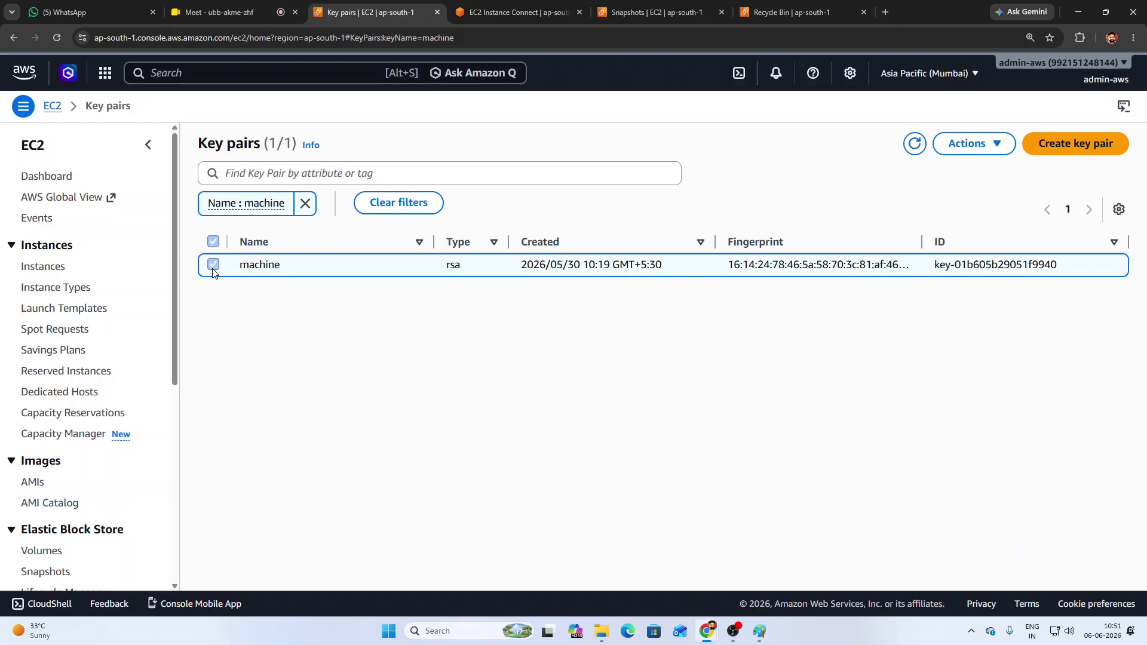
left_click(971, 144)
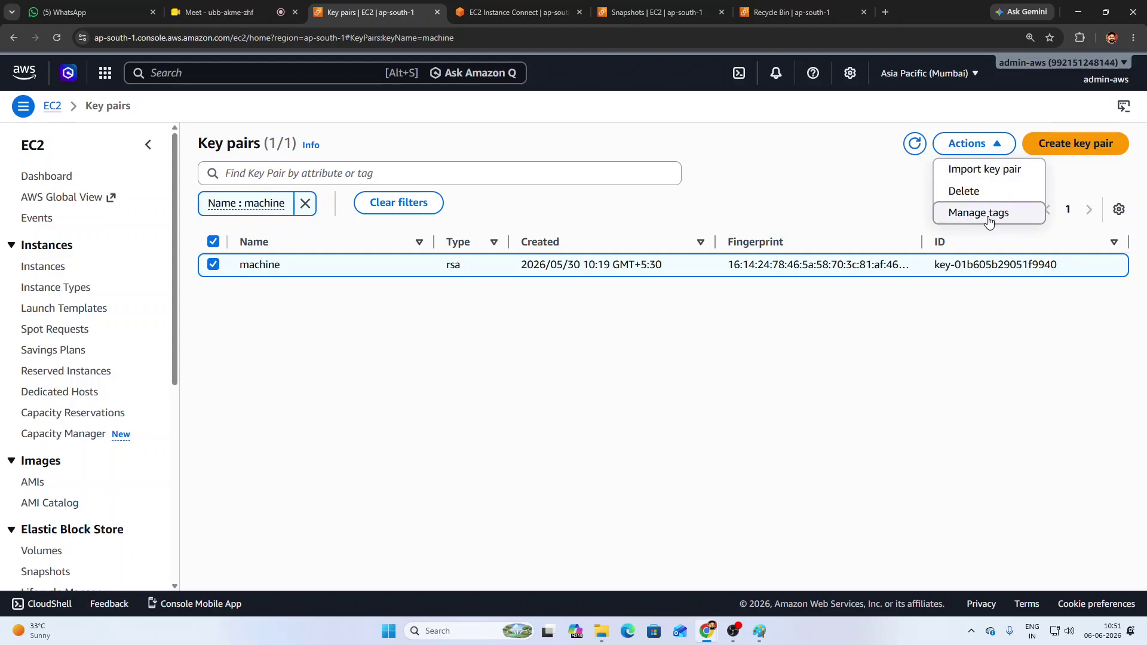
key("Escape")
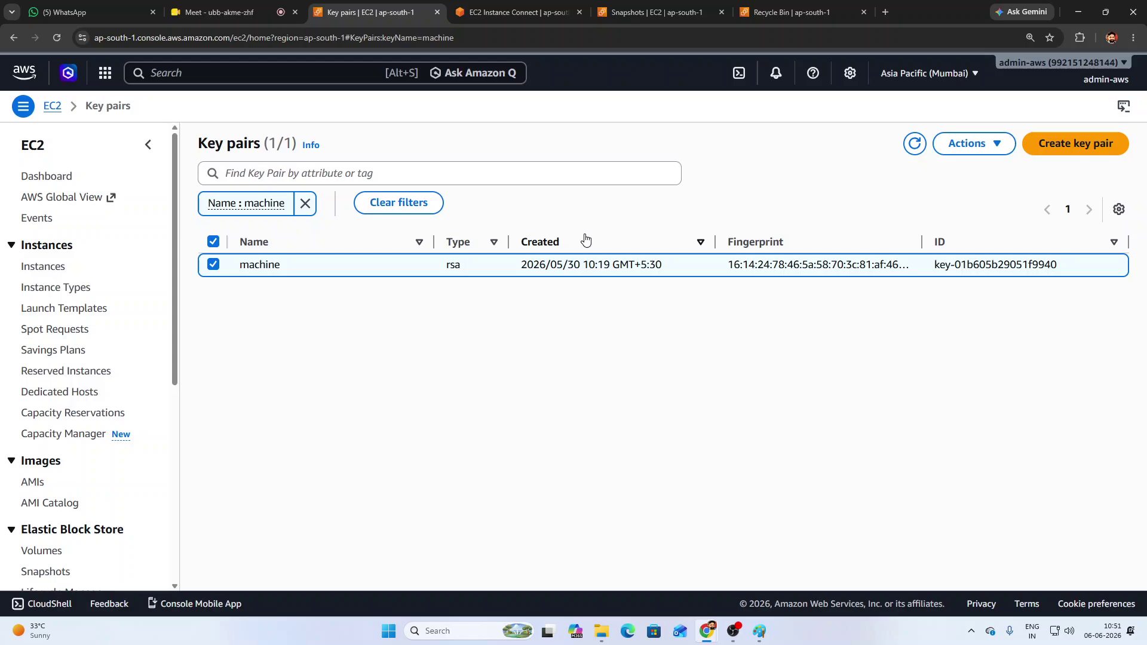
left_click(305, 203)
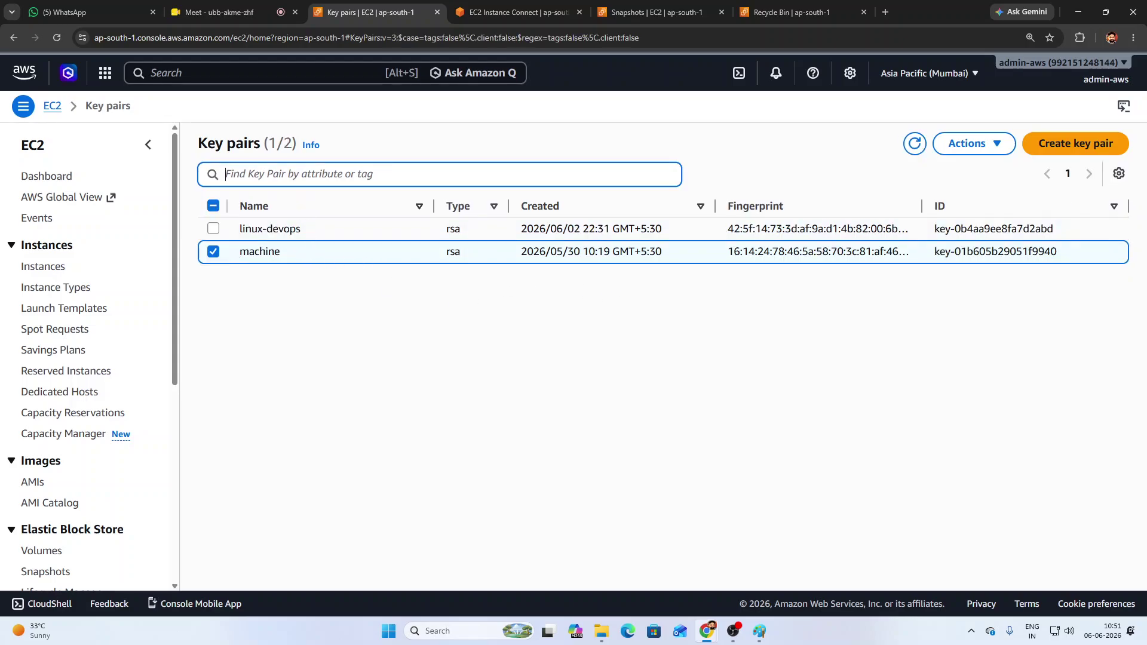
left_click(325, 236)
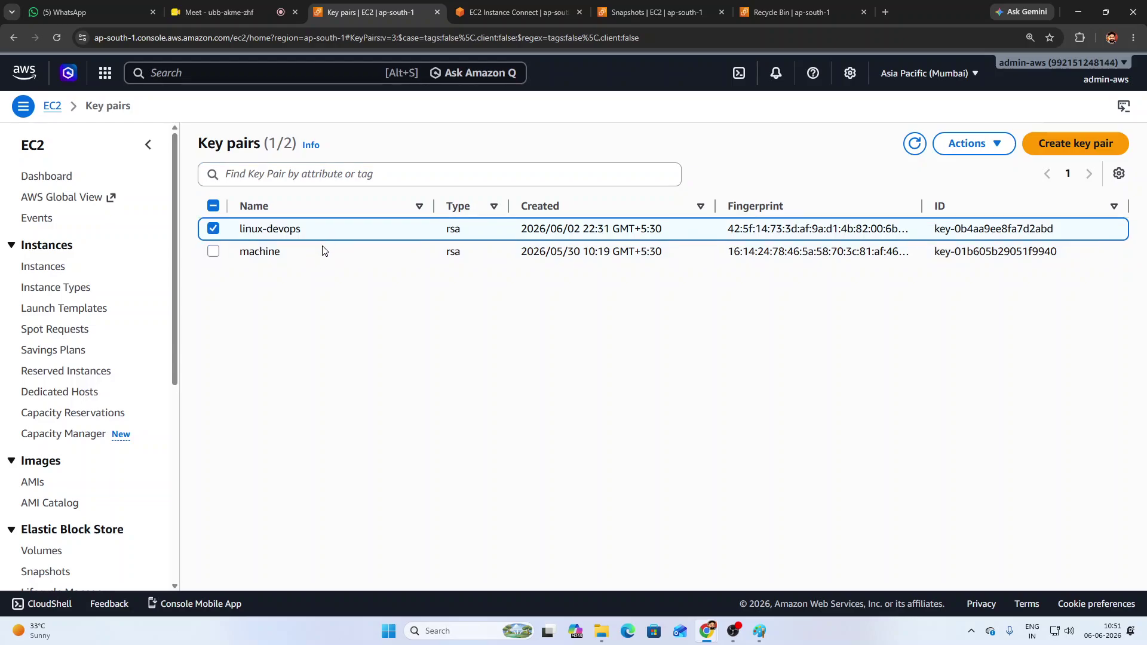
left_click(323, 249)
left_click(322, 233)
left_click(322, 251)
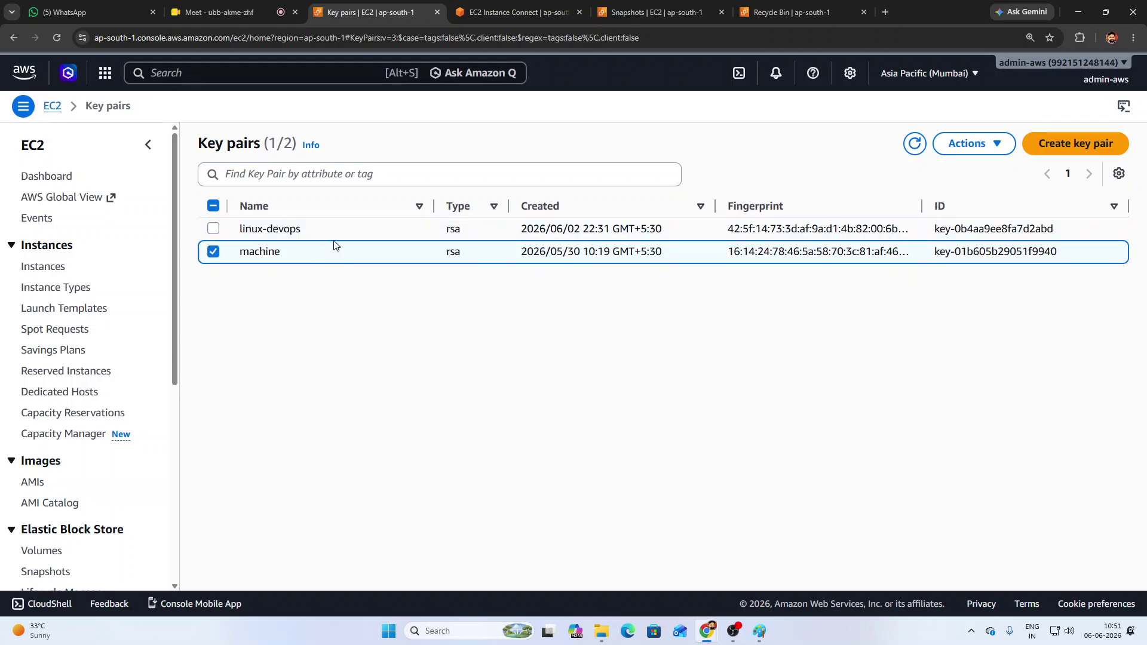
left_click(335, 232)
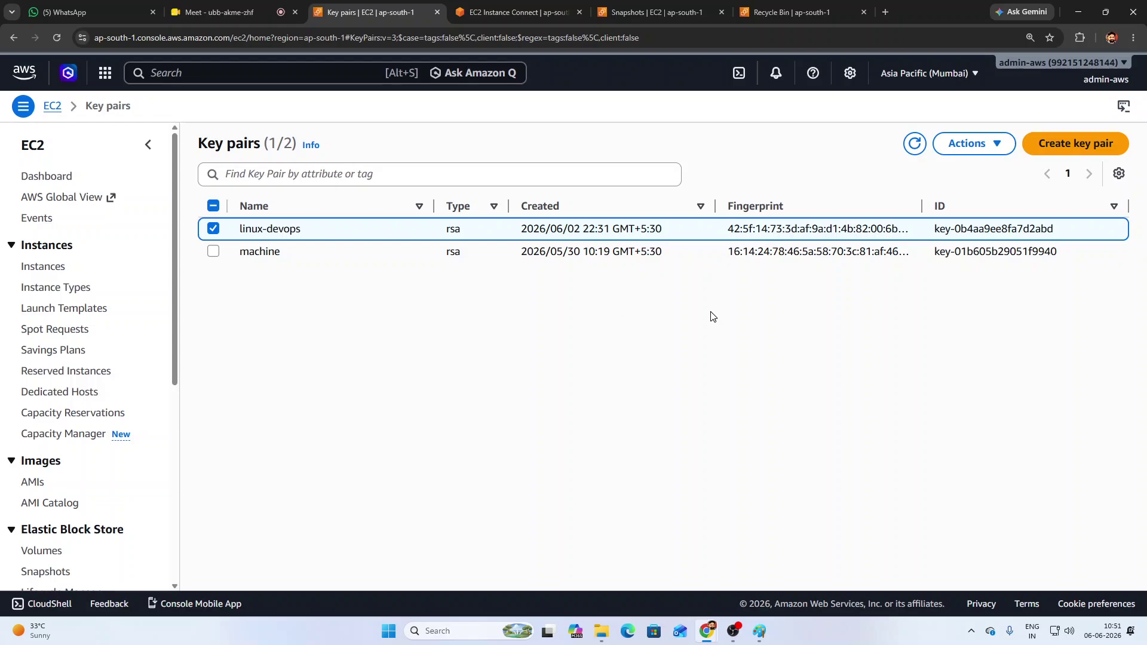
- Open the form for creating a key pair and review its name, type and private key file format options
left_click(1073, 154)
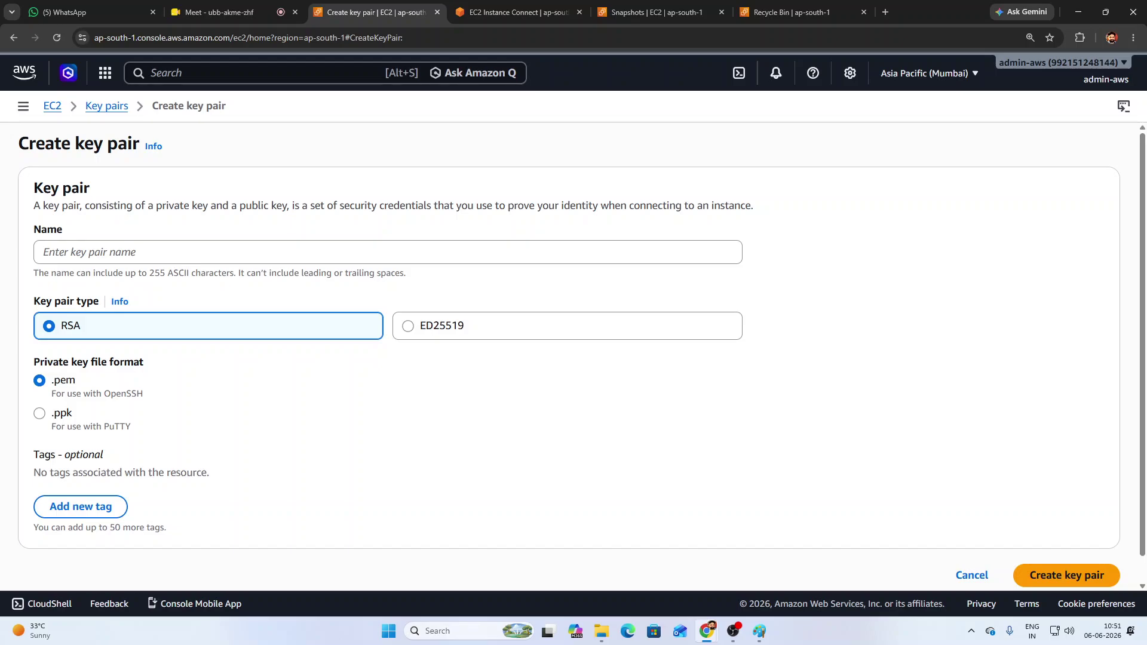
left_click(158, 251)
scroll(323, 355, "down", 1)
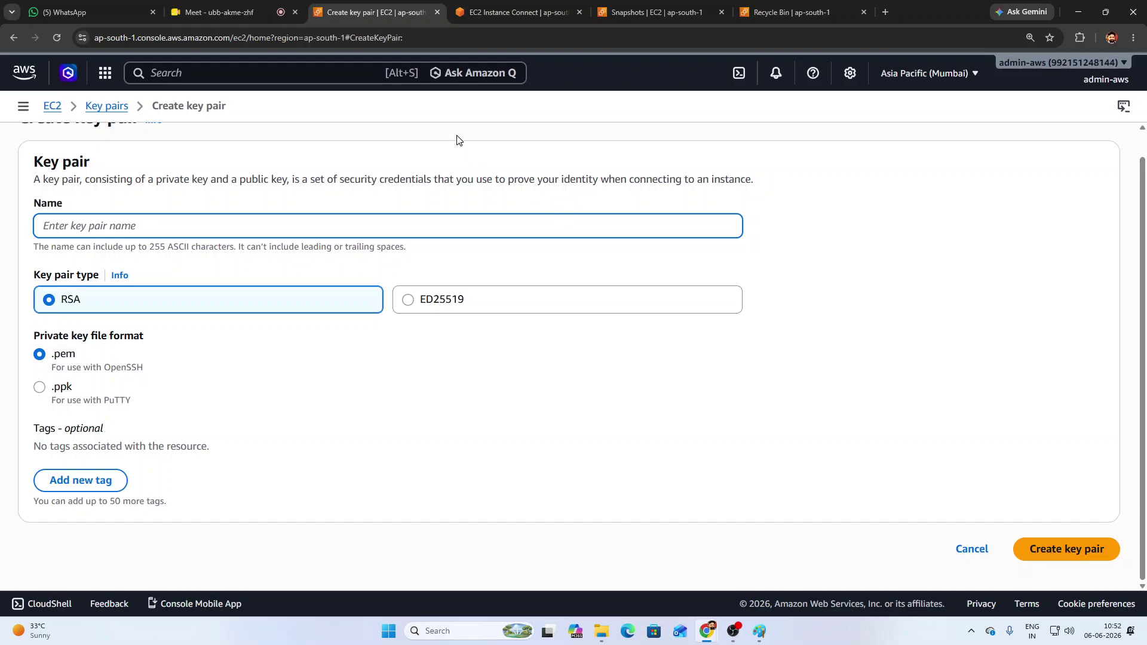
- Refresh the resource summary on the EC2 dashboard, and check Lifecycle Manager and Snapshots in the other EC2 tab
left_click(52, 106)
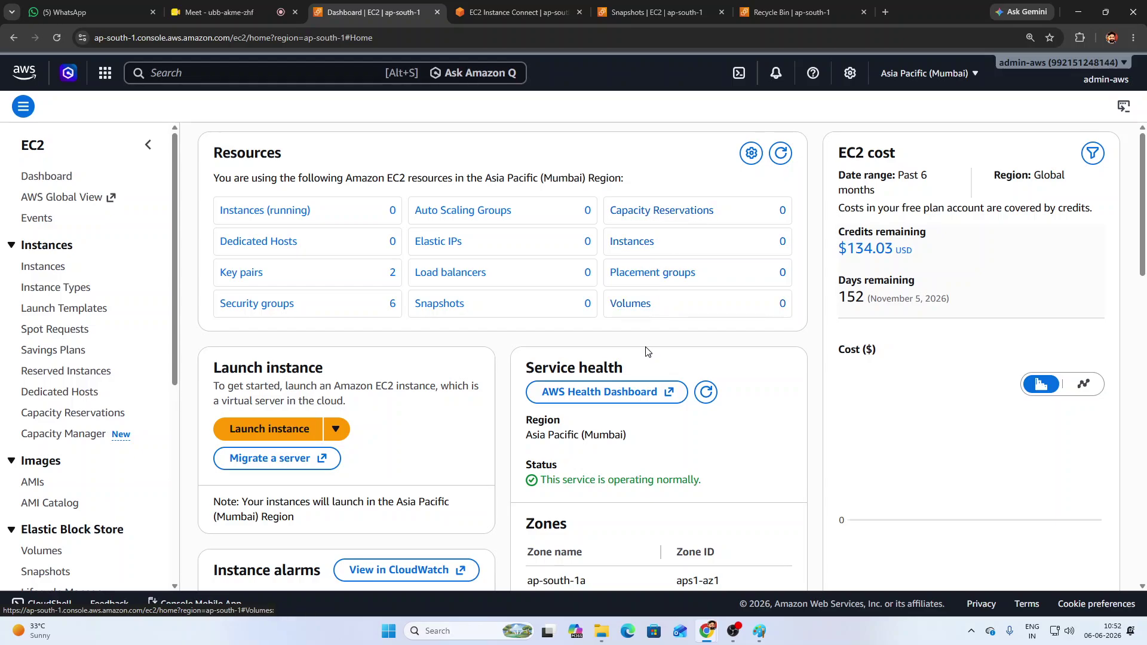
left_click(781, 153)
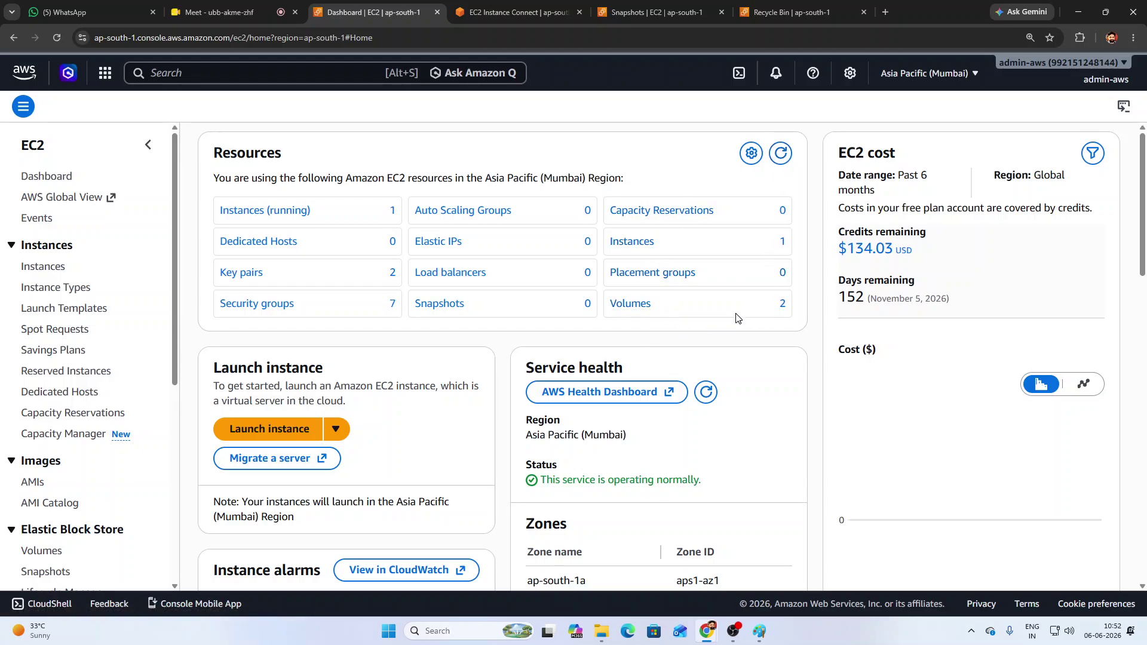
left_click(657, 12)
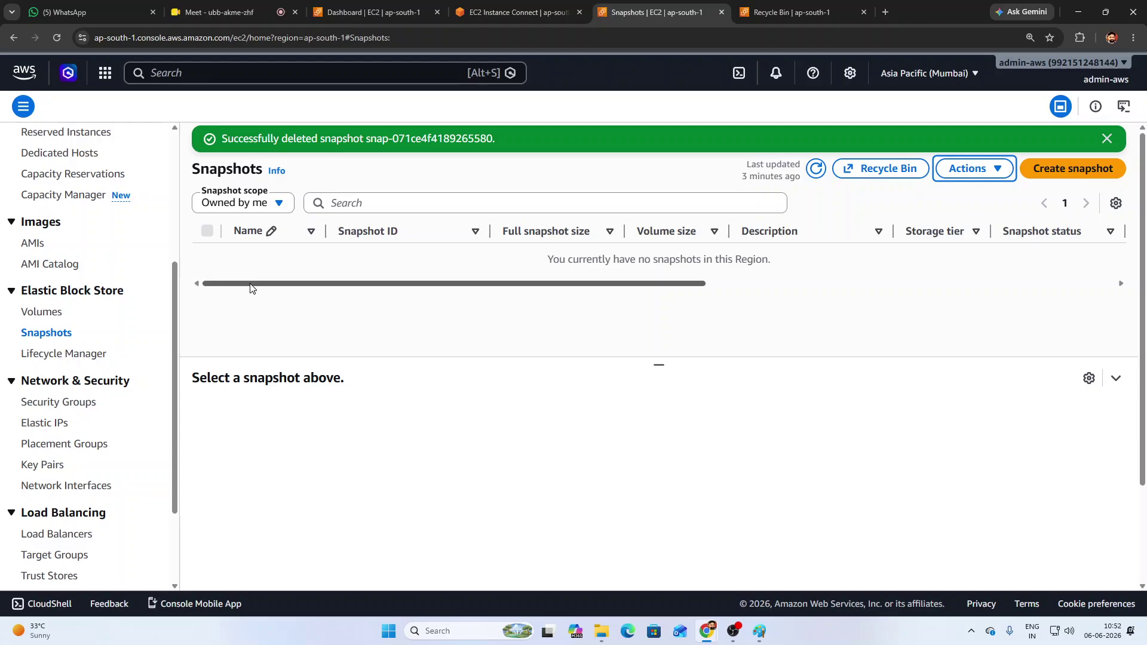
left_click(64, 354)
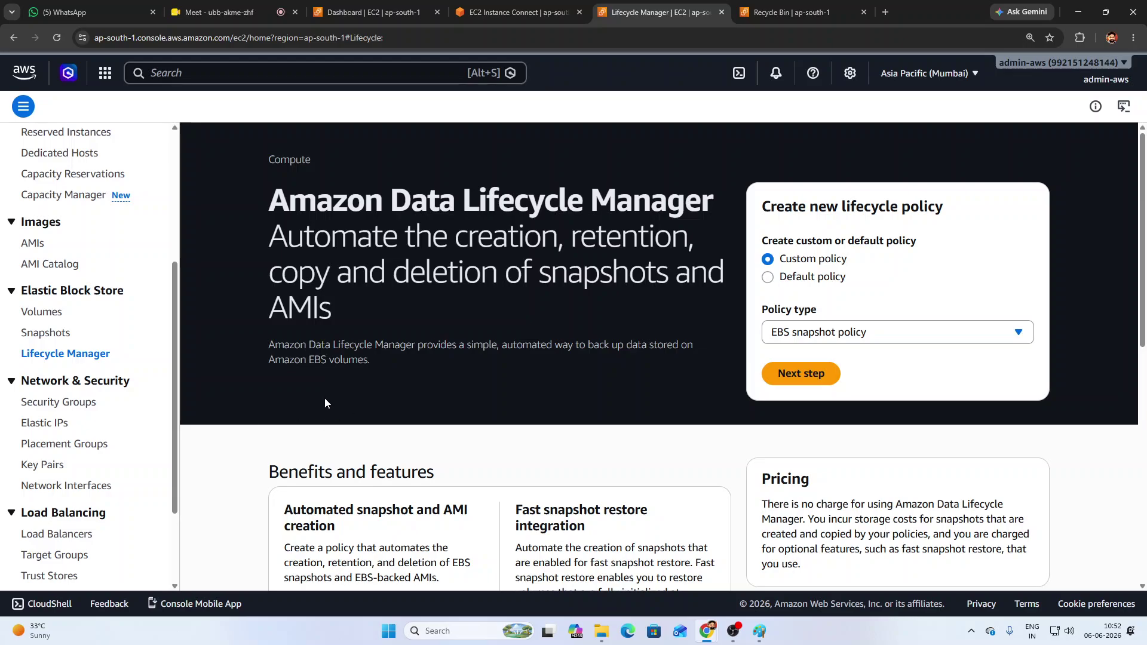
left_click(43, 332)
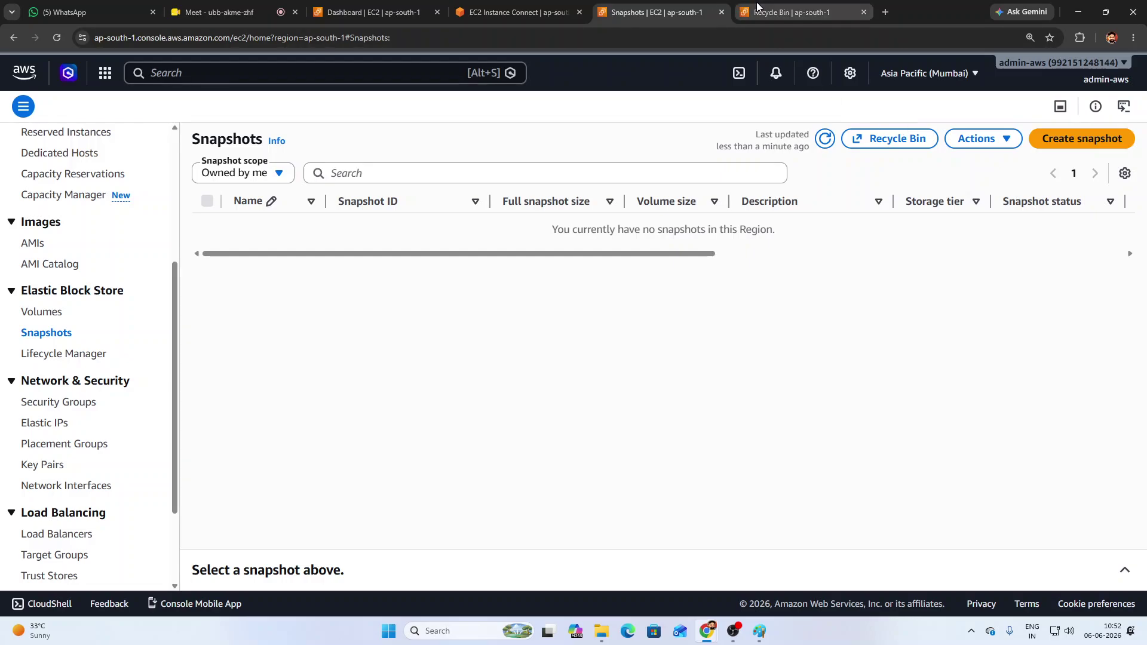
- Refresh the Recycle Bin's resources and check them for both EBS snapshots and EBS volumes
left_click(758, 11)
left_click(1040, 143)
left_click(1039, 143)
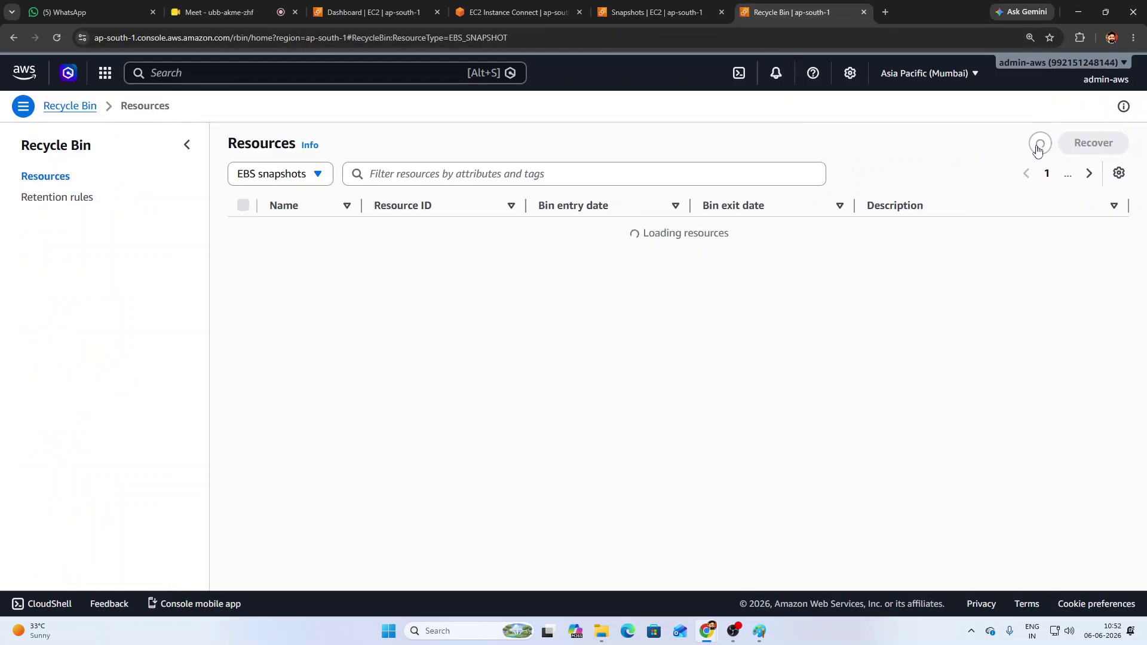
left_click(300, 175)
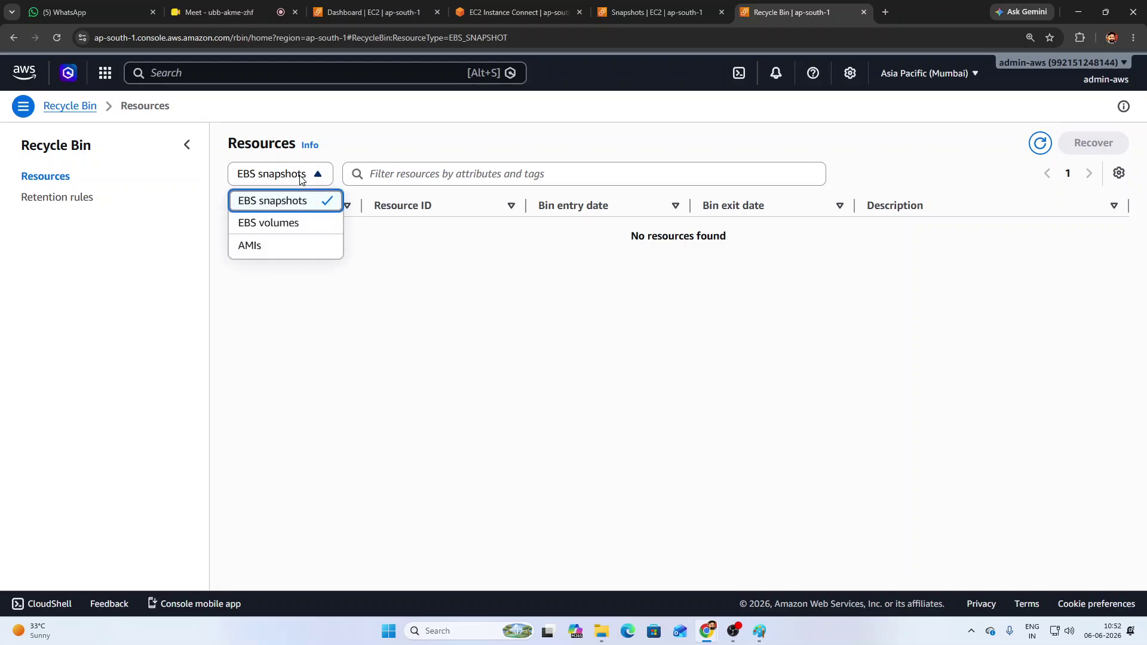
left_click(279, 224)
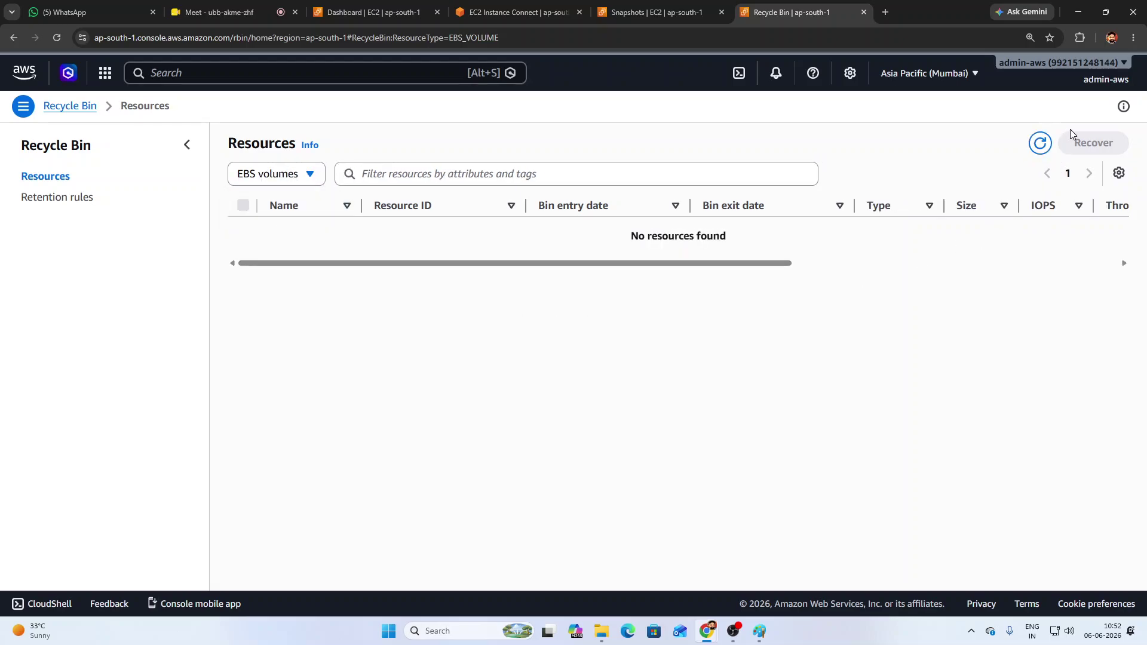
left_click(1040, 143)
left_click(303, 179)
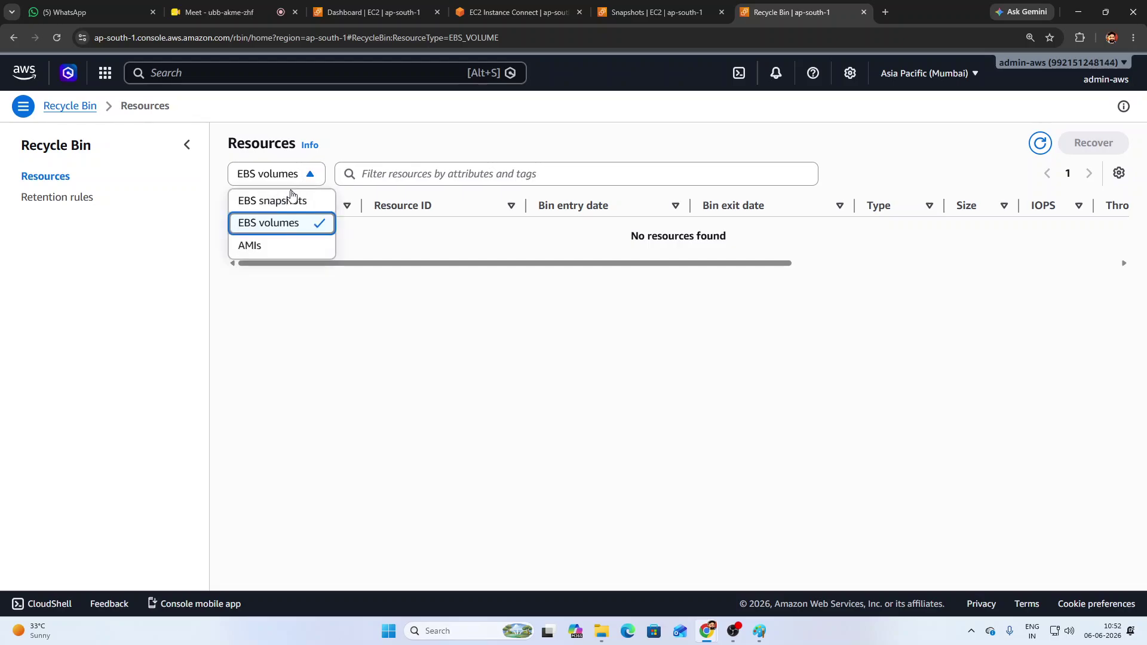
left_click(293, 197)
- Inspect the "deleted data" retention rule's details and available actions, keeping the rule list on EBS snapshots
left_click(31, 200)
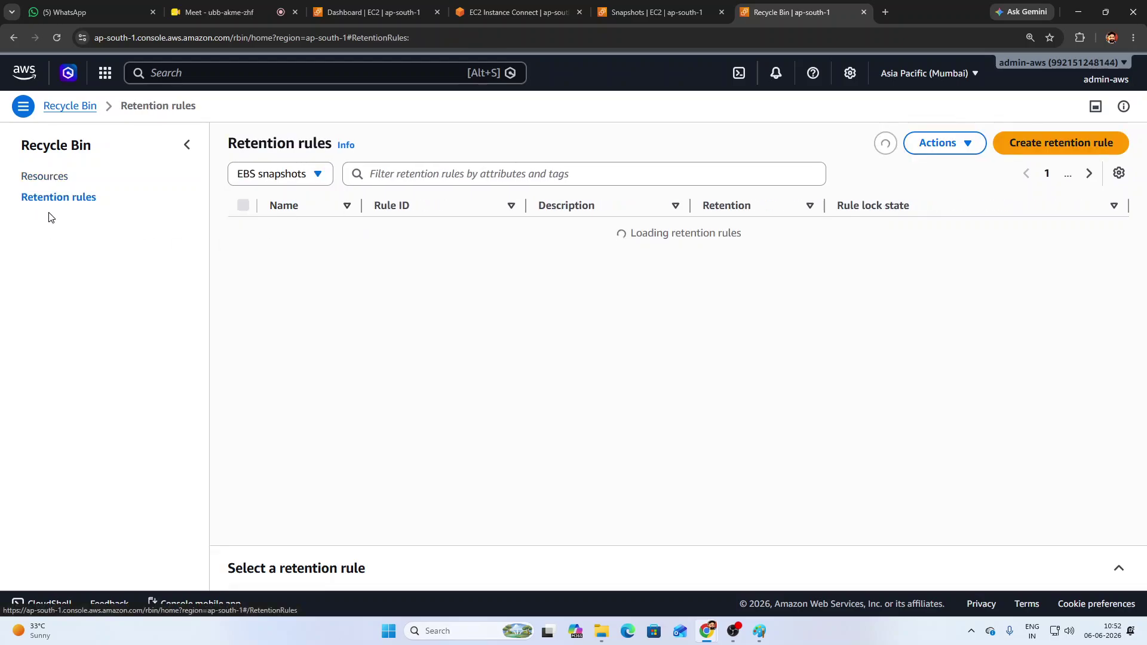
left_click(243, 229)
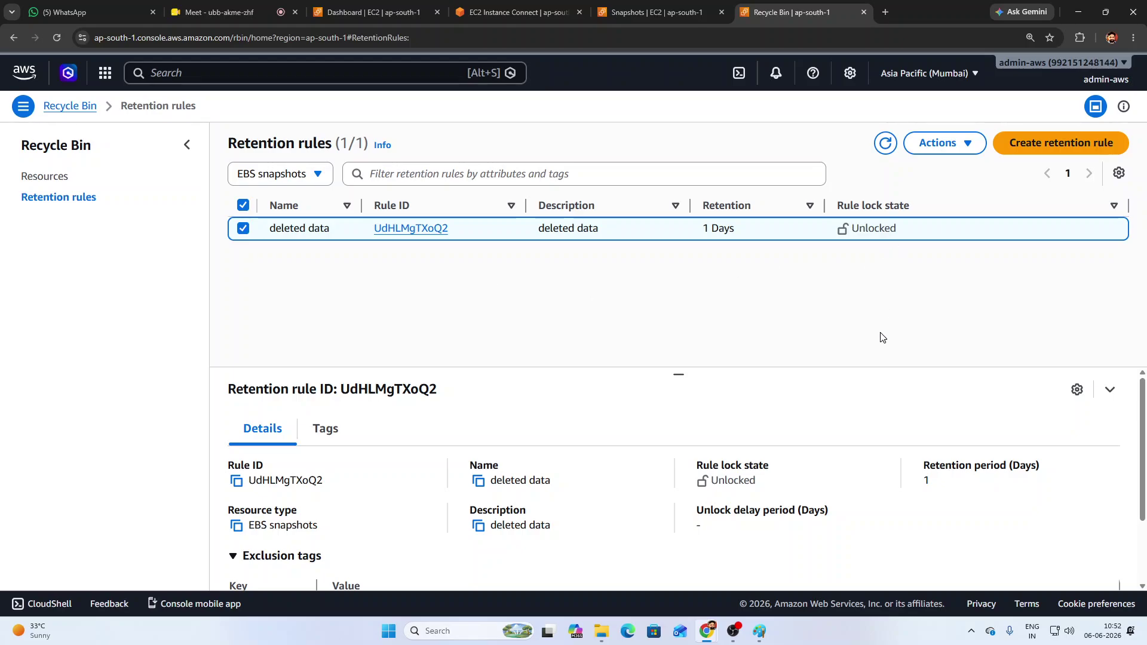
left_click(952, 145)
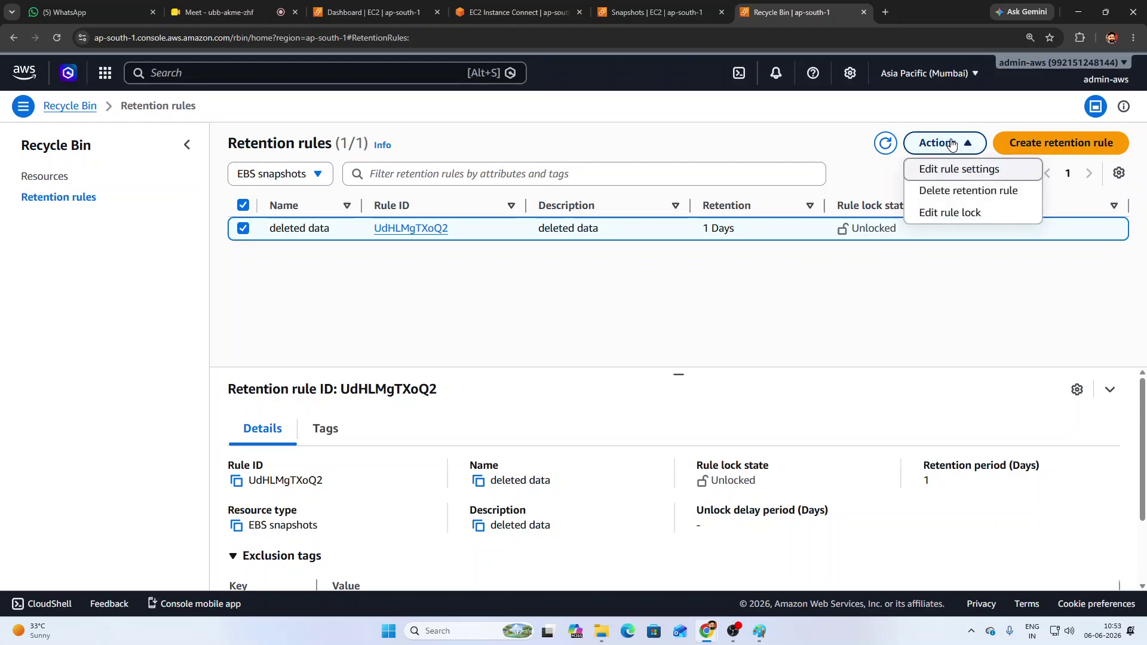
left_click(876, 288)
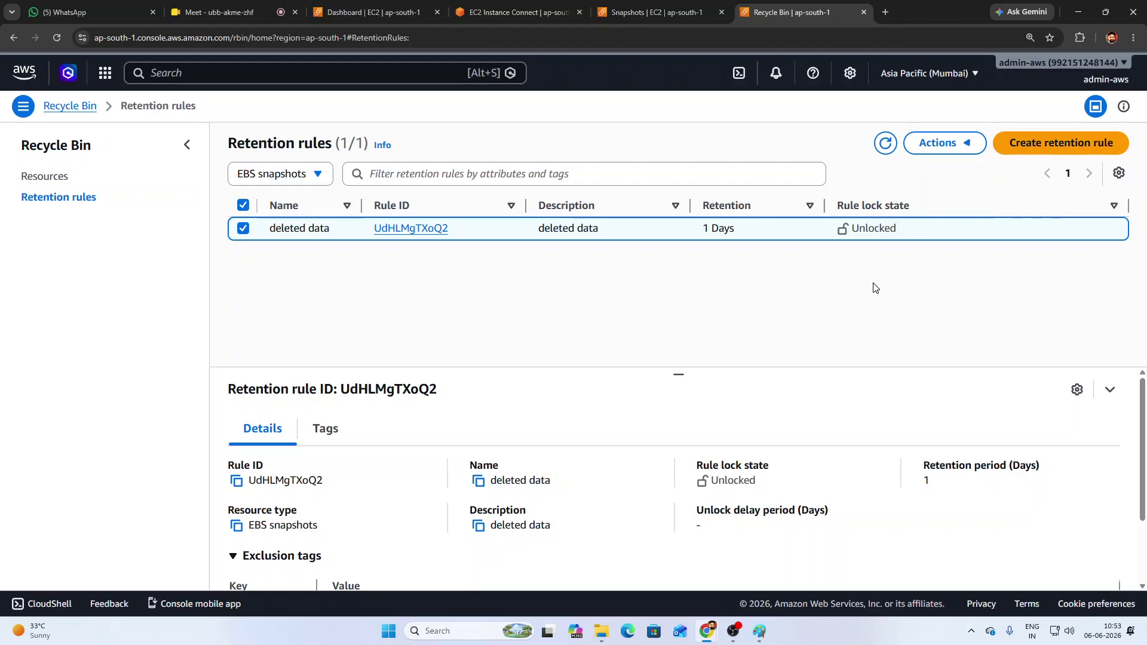
left_click(285, 179)
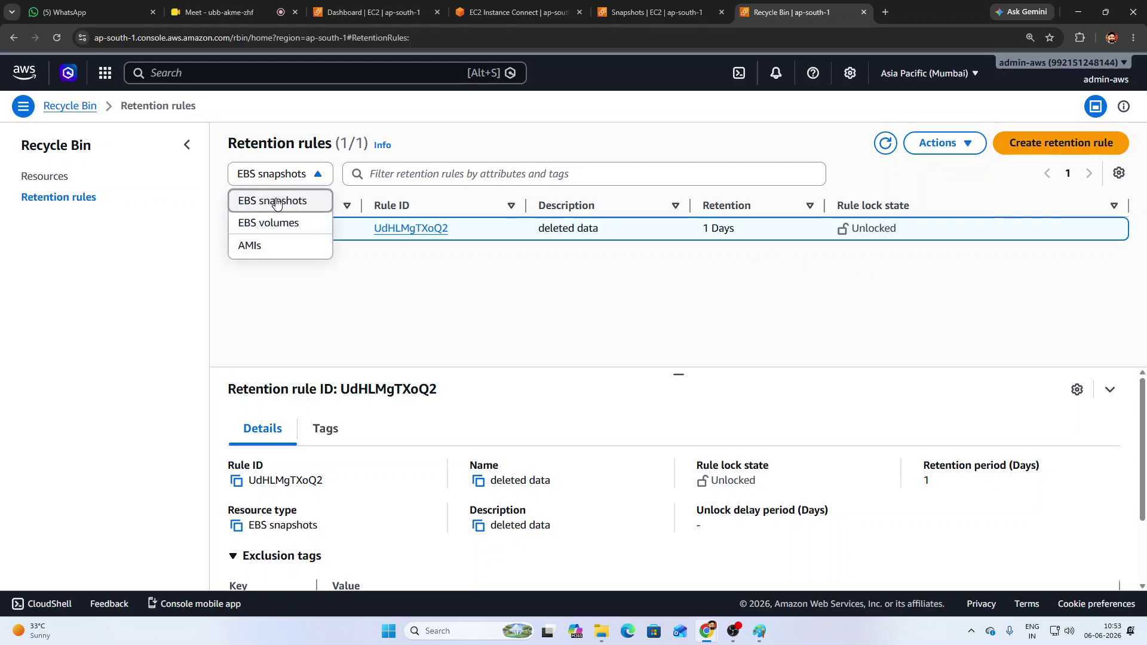
left_click(272, 201)
- Return to the Recycle Bin's resources and refresh the EBS snapshots list several times
left_click(41, 177)
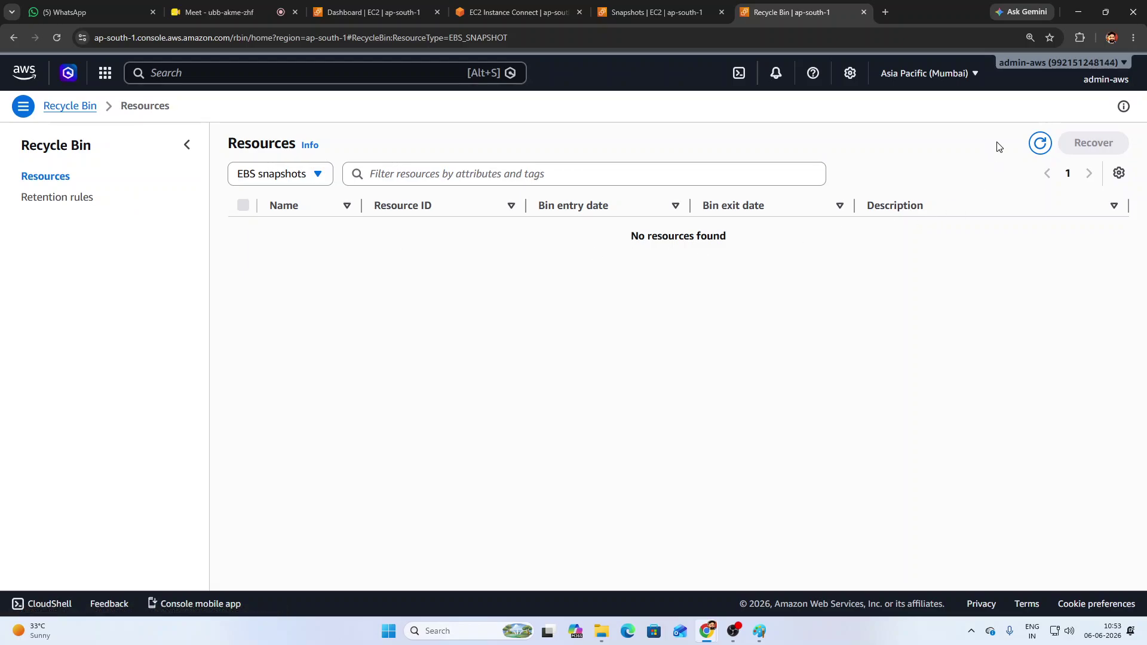
left_click(1039, 144)
left_click(1039, 144)
left_click(1040, 144)
- Delete the "deleted data" retention rule for EBS snapshots, confirming with "delete", and close the Recycle Bin page
left_click(37, 198)
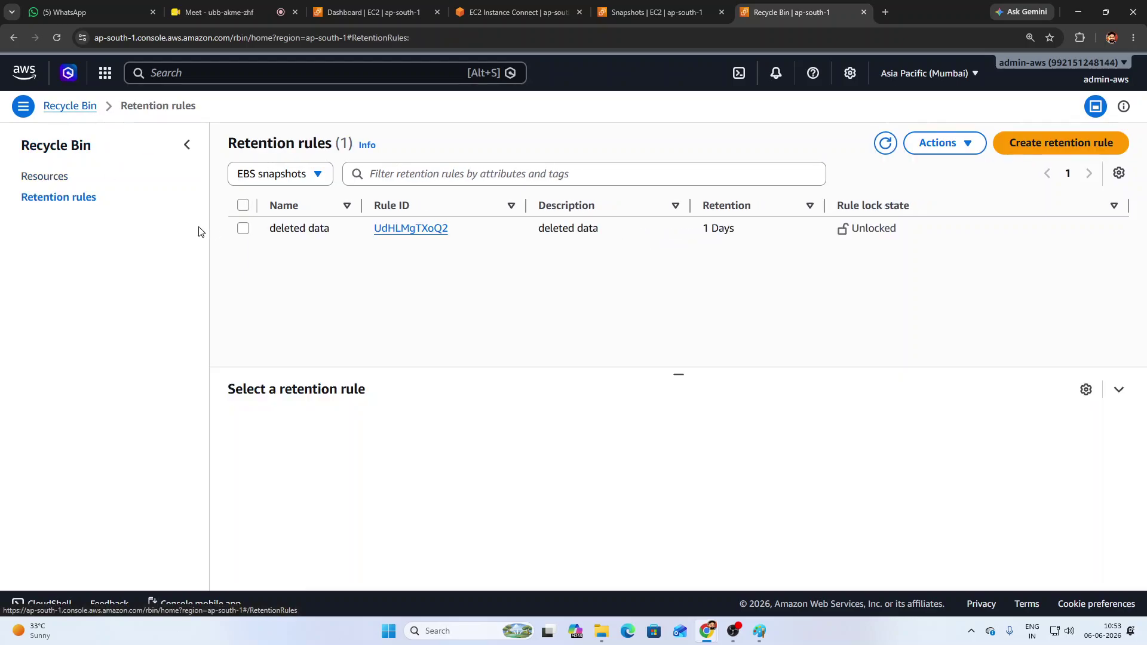
left_click(243, 229)
left_click(981, 150)
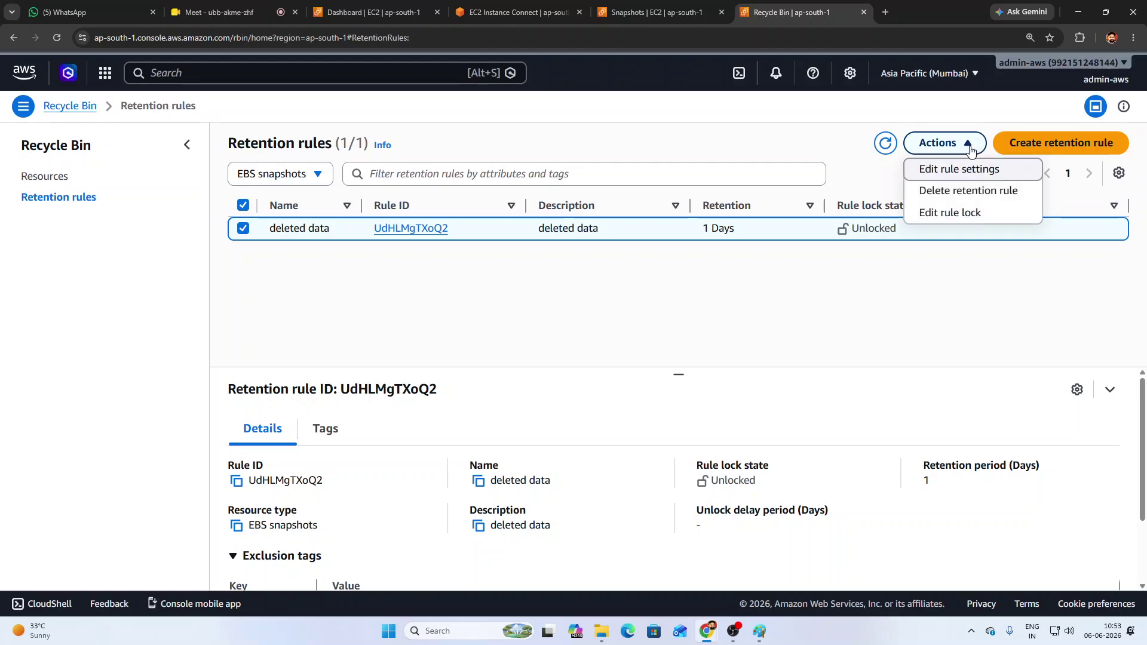
left_click(968, 190)
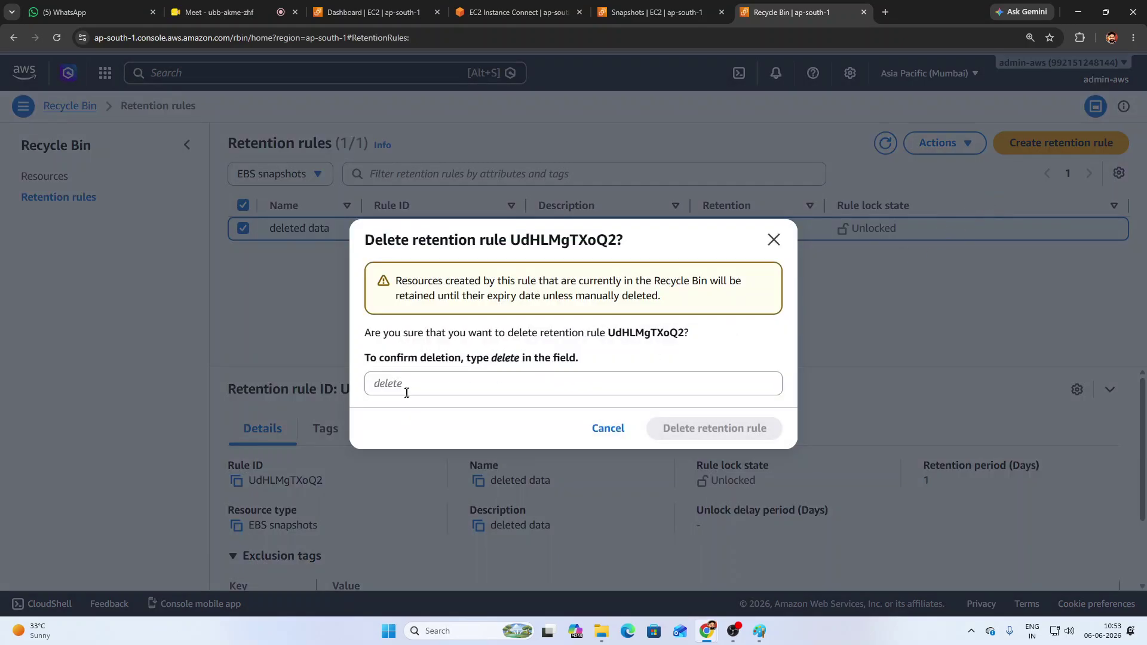
left_click(375, 383)
type("del")
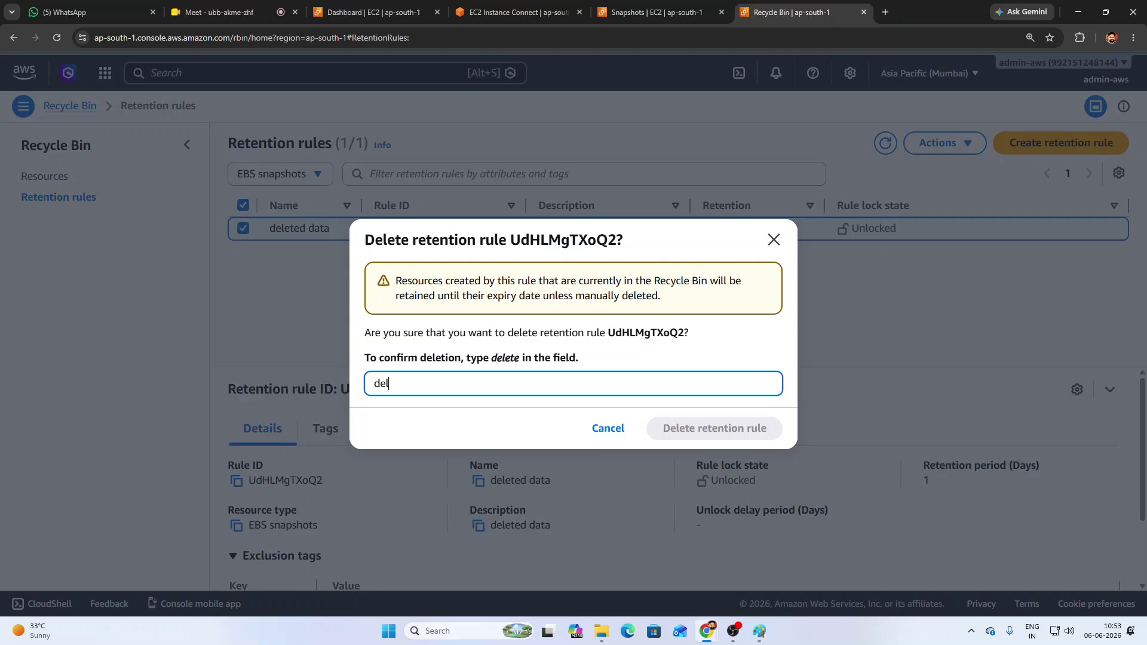
type("ete")
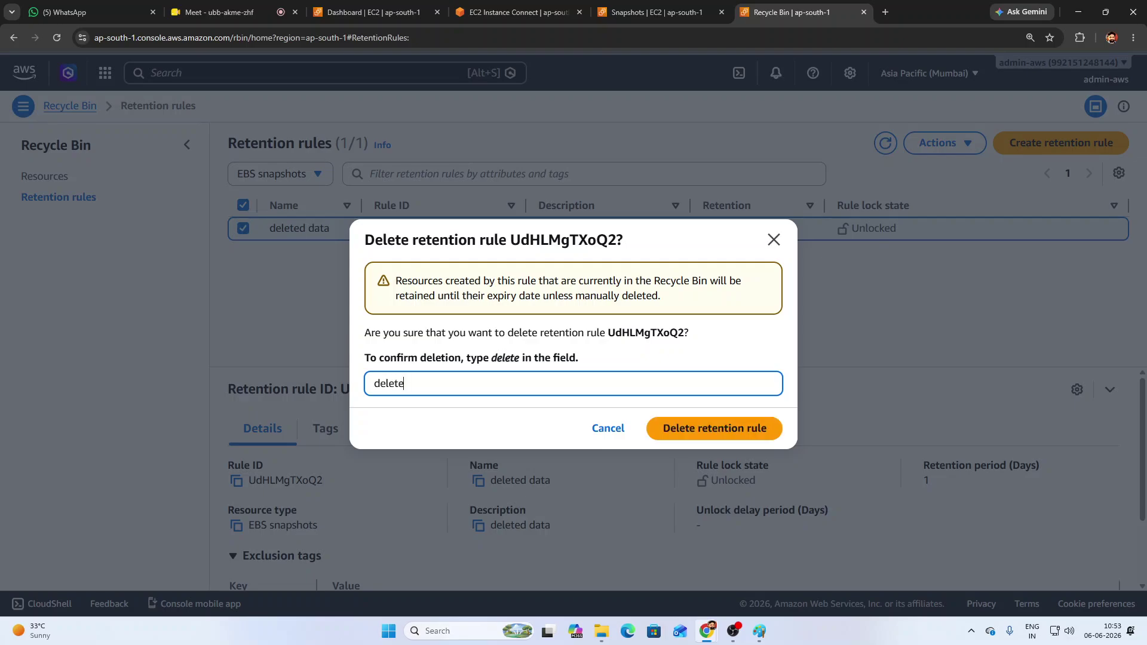
left_click(715, 428)
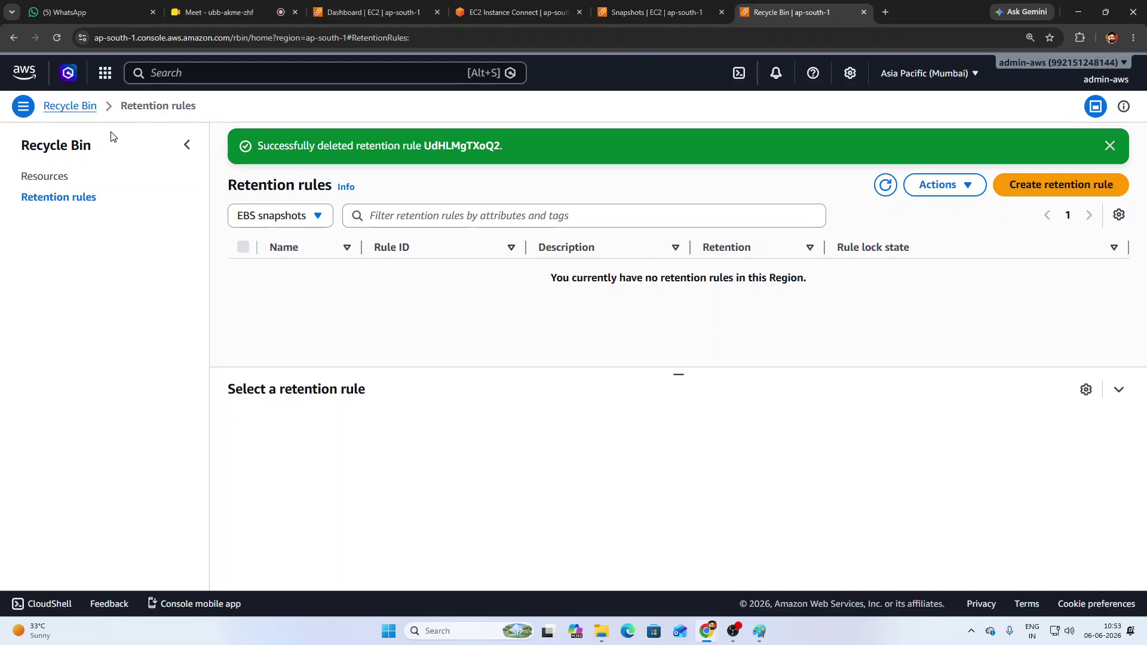
left_click(864, 11)
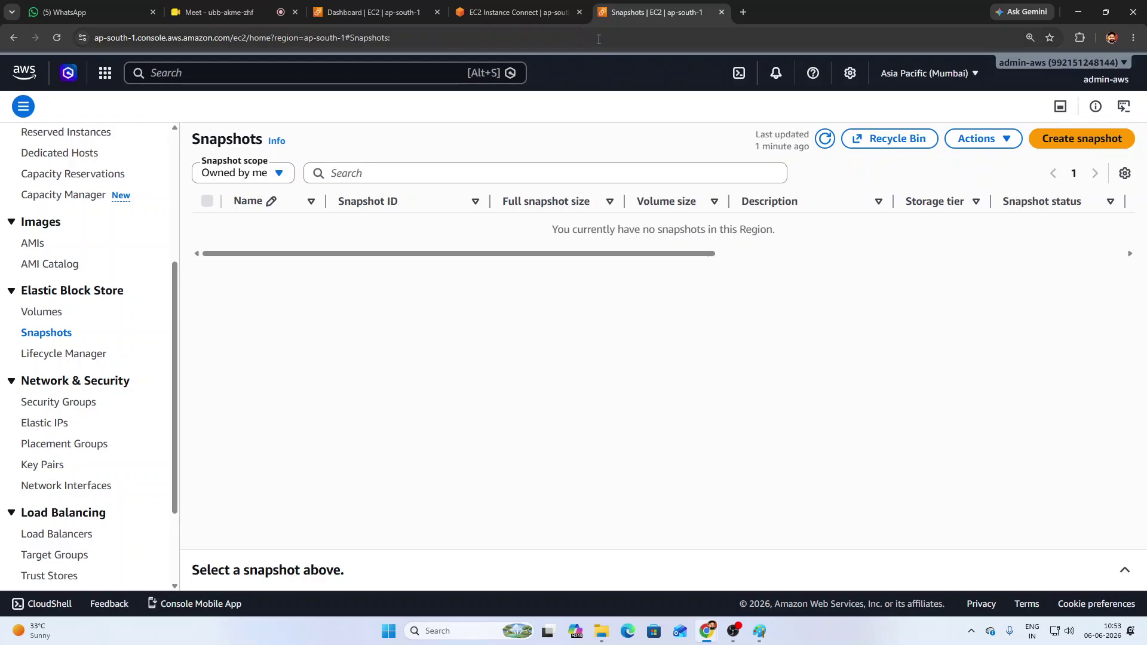
- Return to the EC2 dashboard and check the region's instances and EBS volumes
left_click(514, 12)
left_click(377, 12)
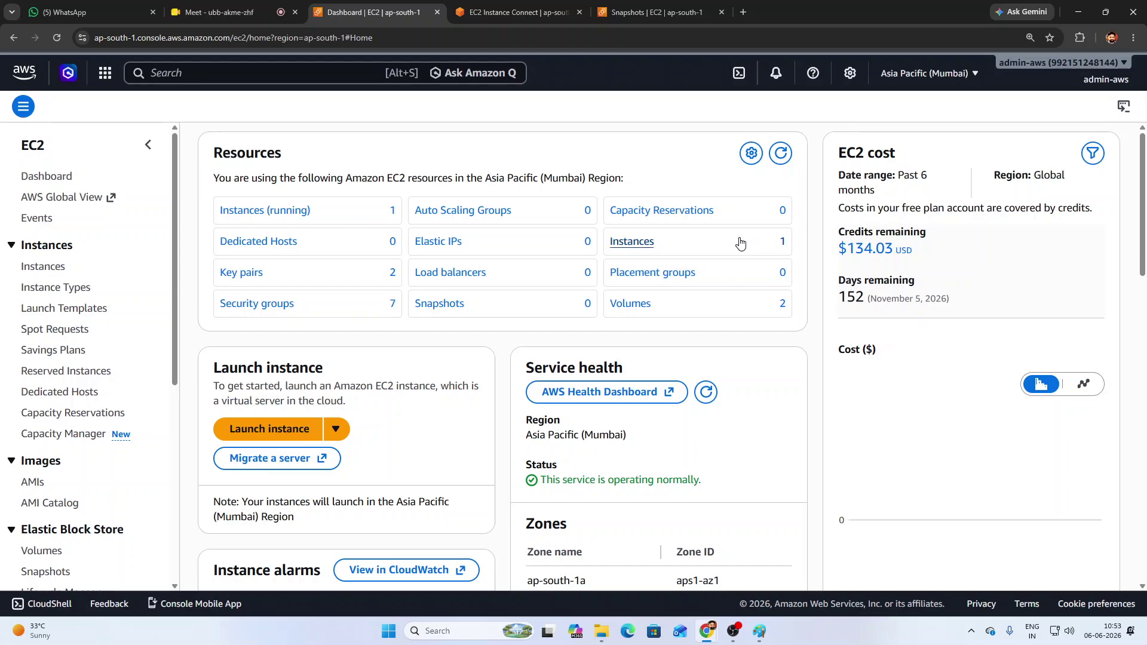
left_click(42, 267)
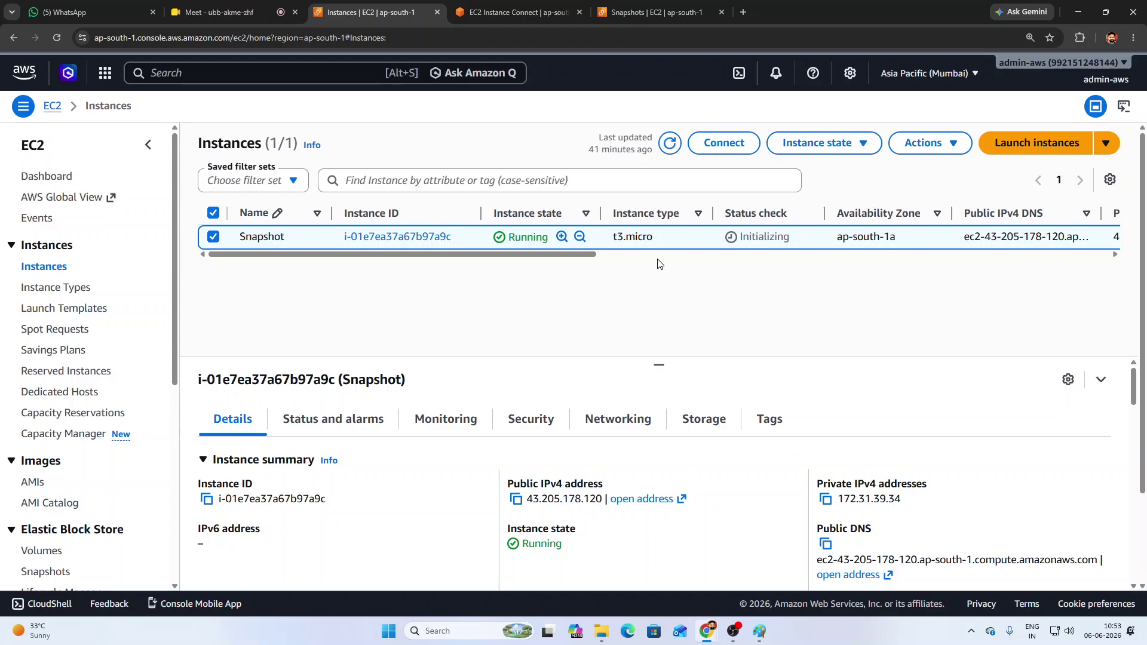
left_click(37, 554)
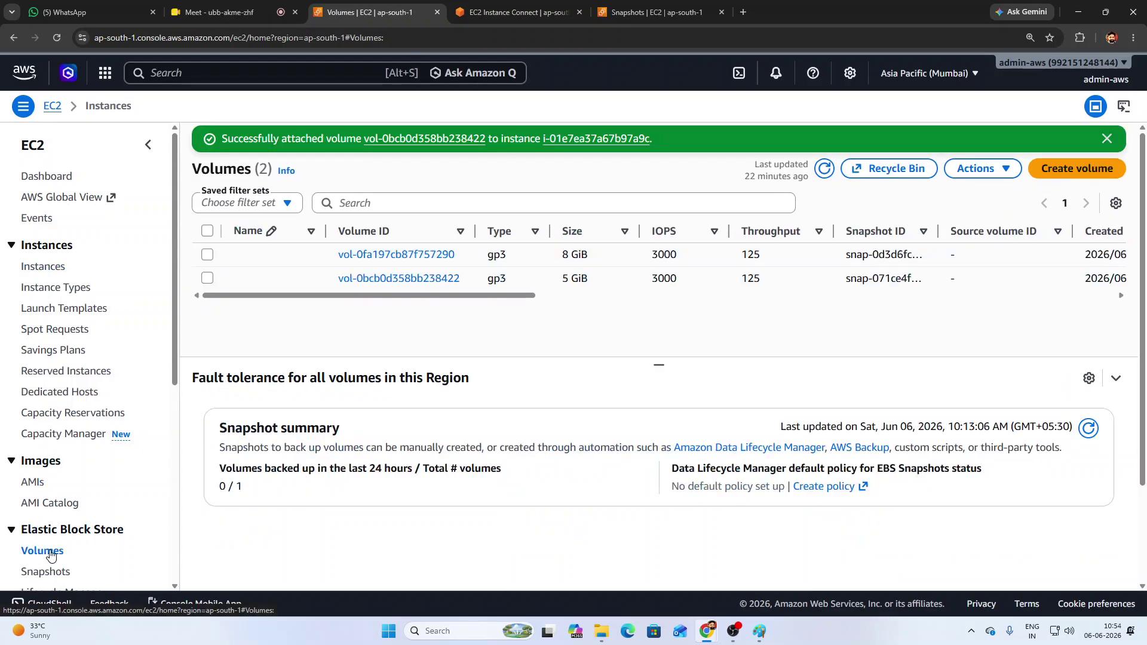
- Open the Recycle Bin from the Volumes page, review its "How it works" overview, and return to the EC2 instances list
left_click(898, 173)
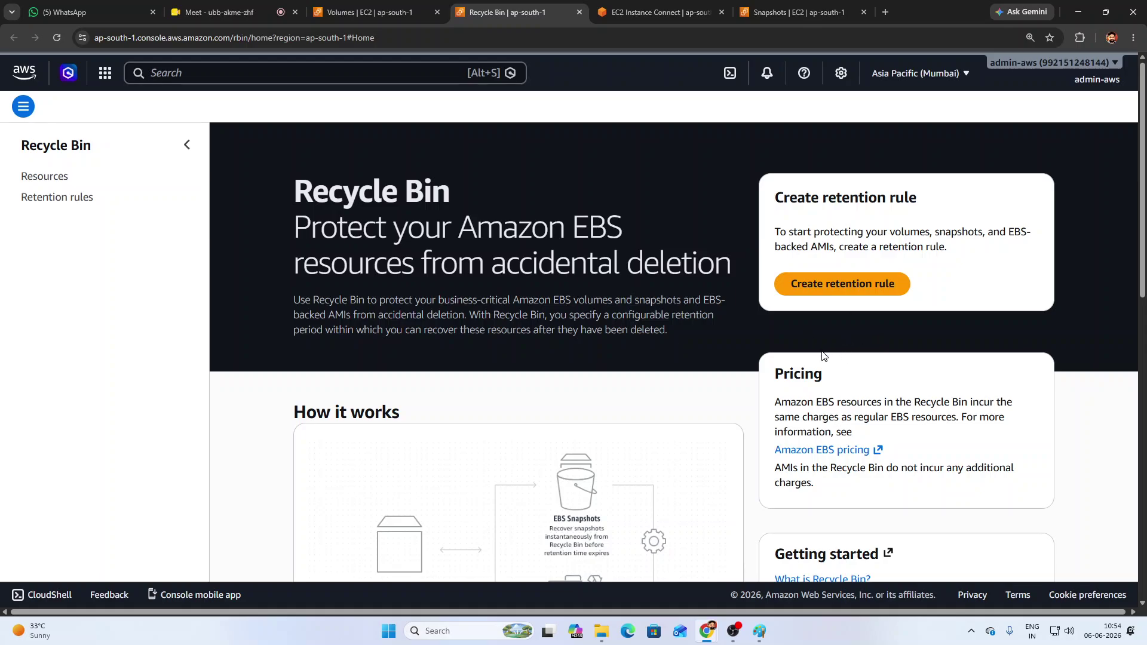
scroll(823, 355, "down", 3)
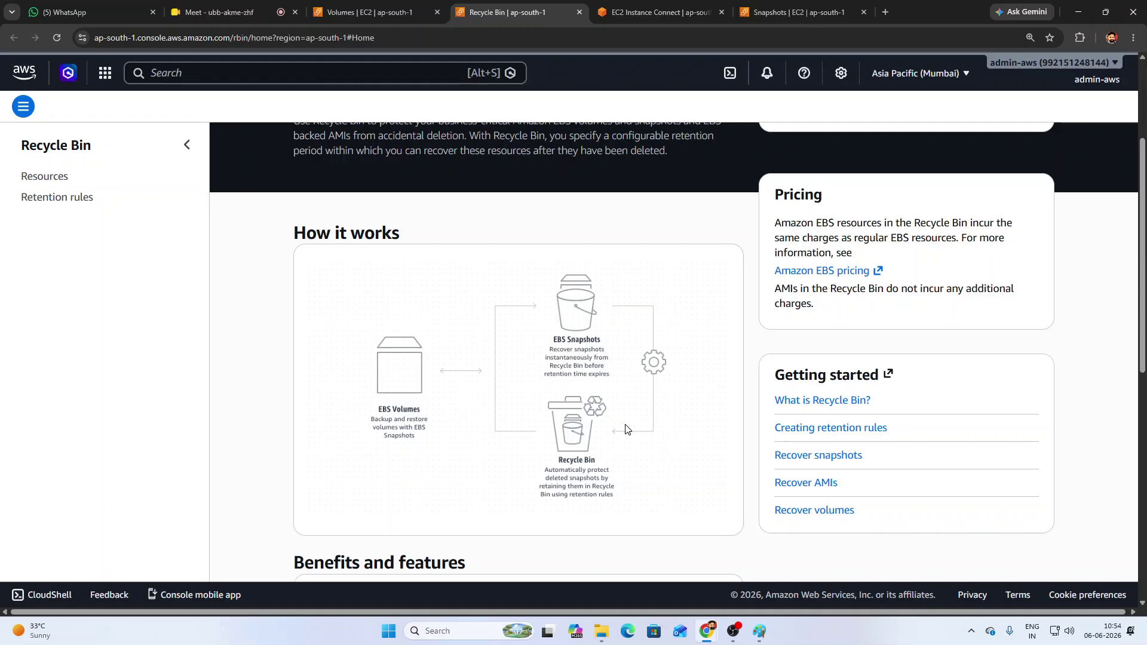
scroll(661, 330, "up", 3)
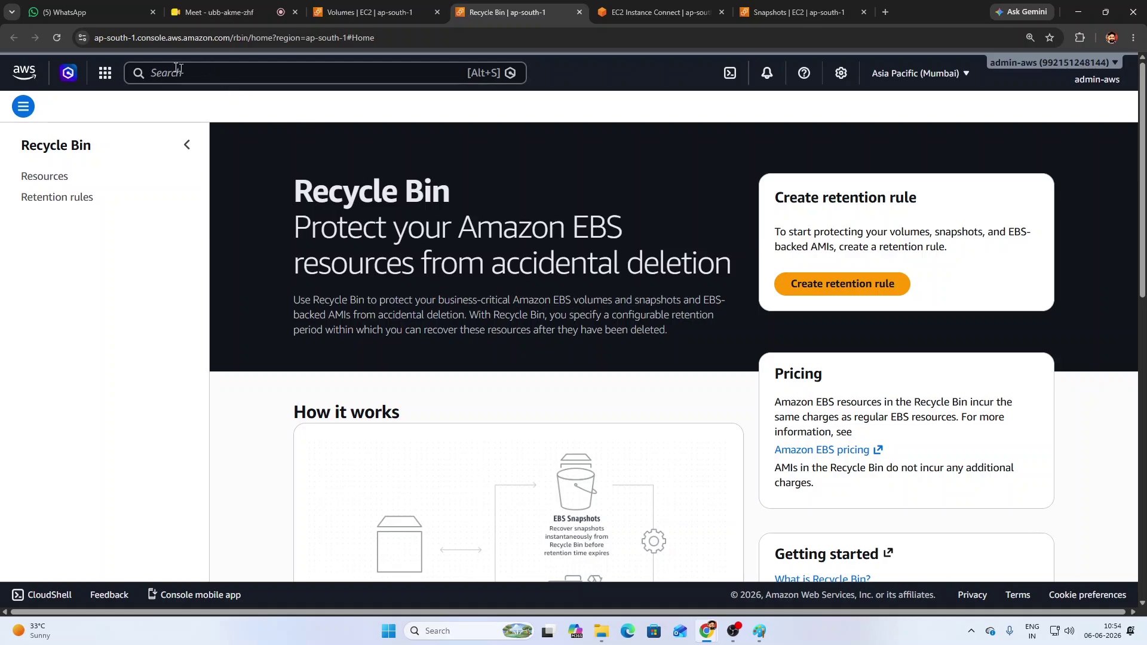
left_click(389, 12)
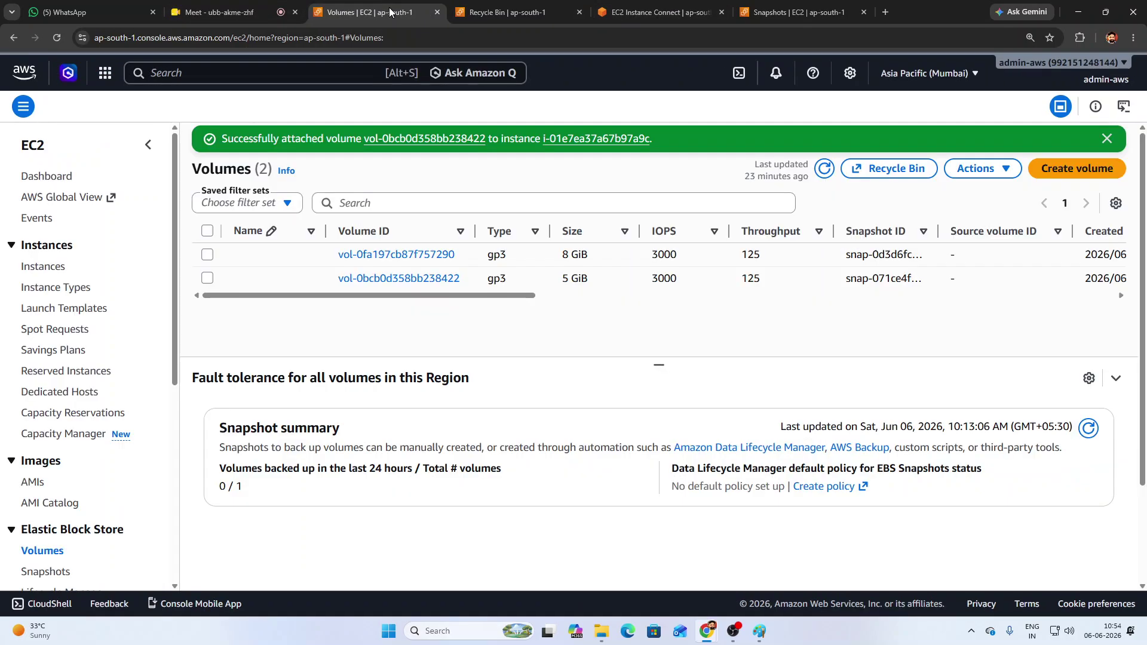
left_click(42, 267)
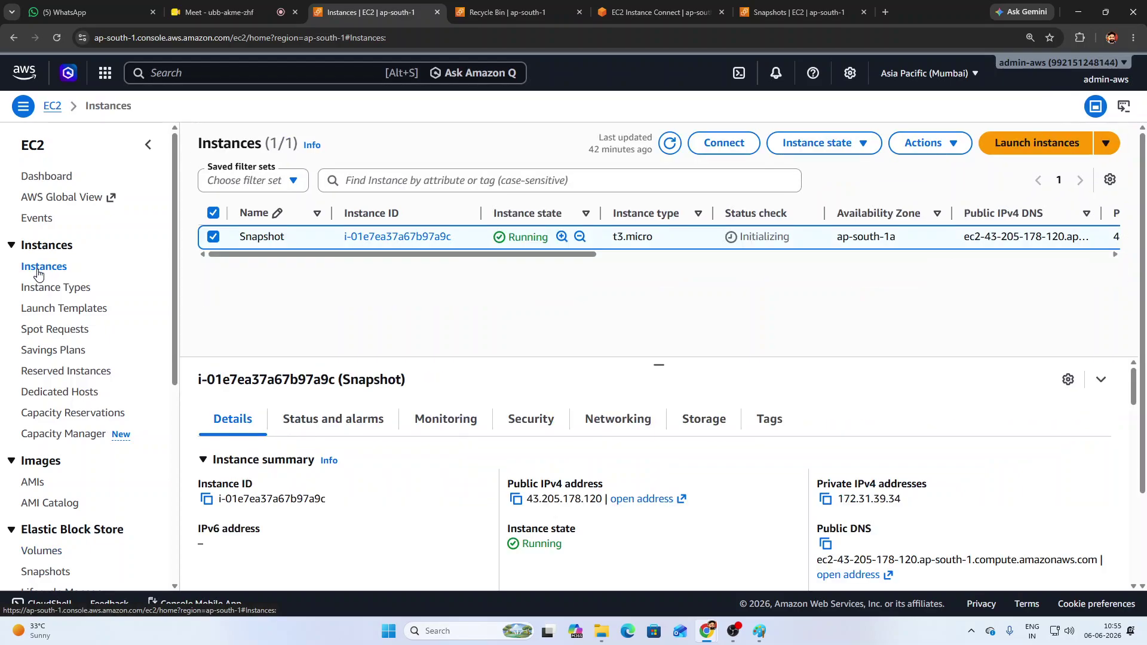